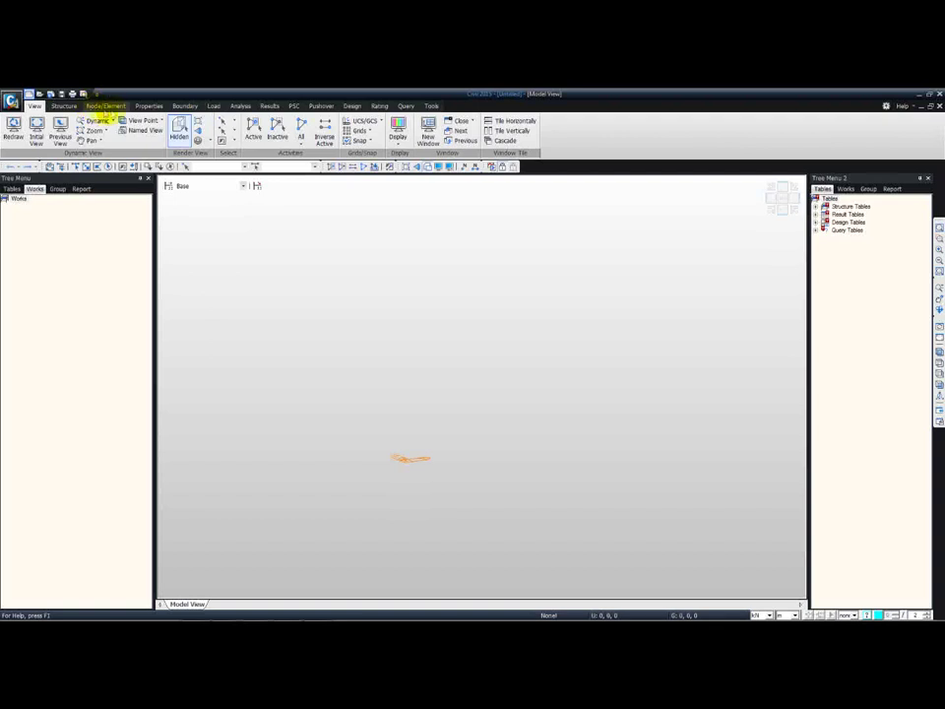
Look through the available node/element, property, boundary, load, analysis, results, PSC, design and tool commands and the structure wizards.
click(104, 106)
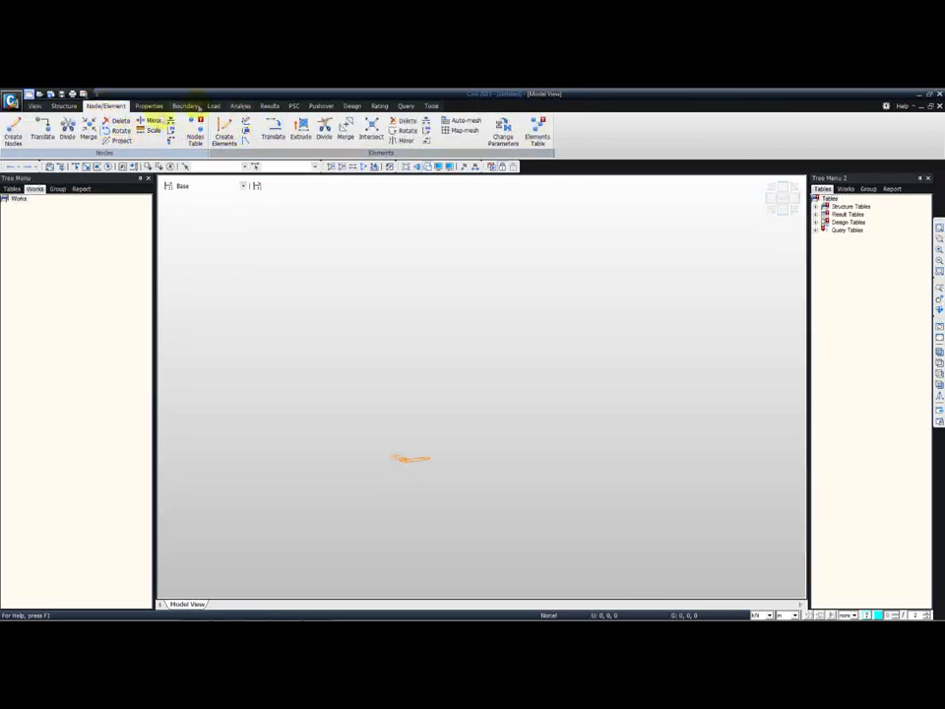
click(152, 107)
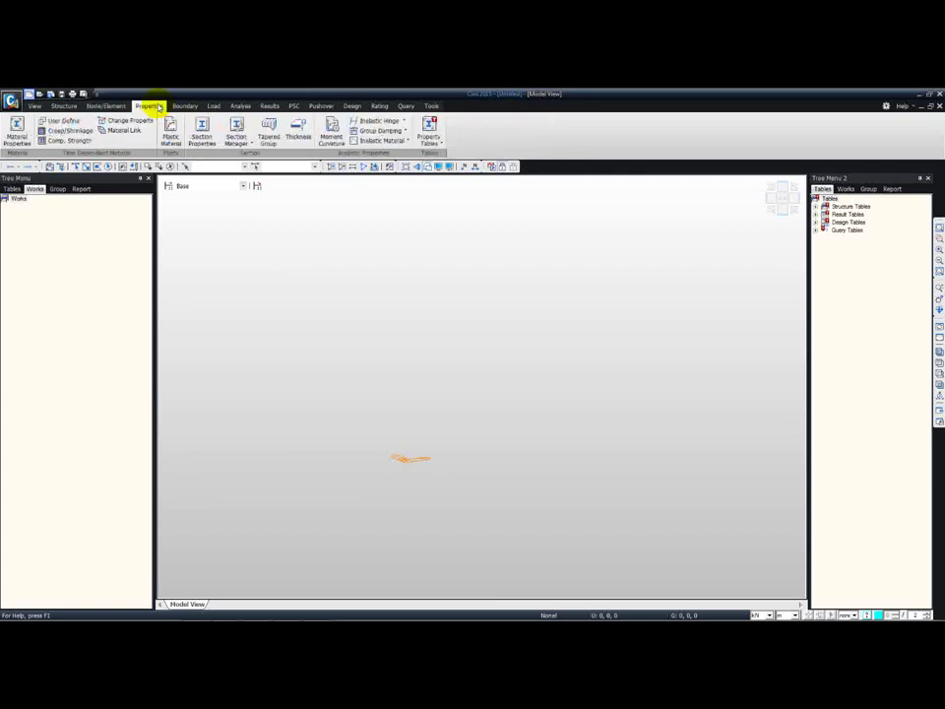
click(186, 106)
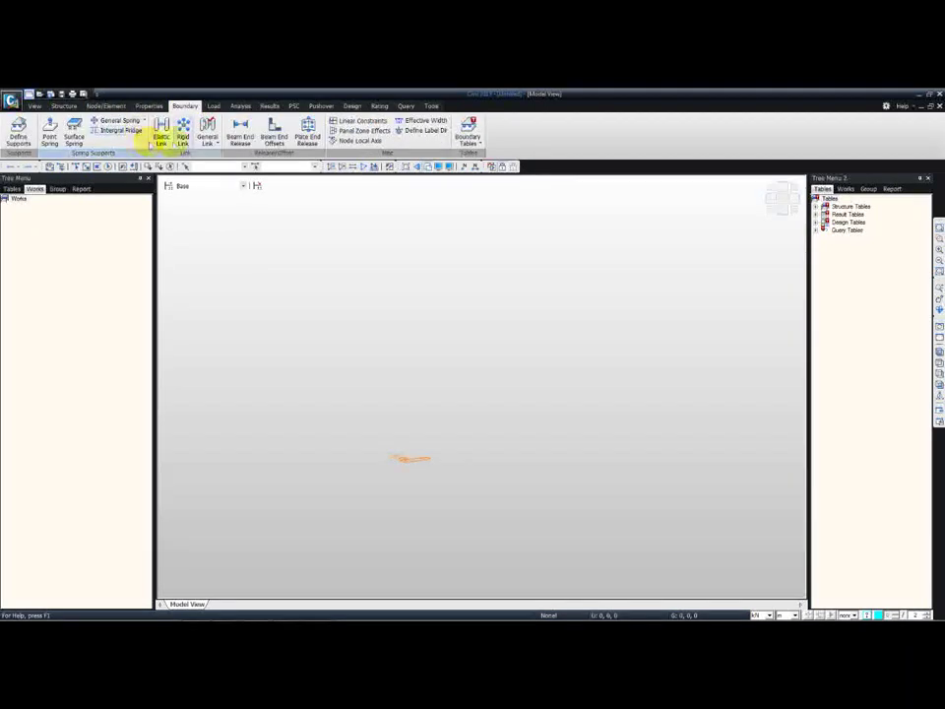
click(212, 106)
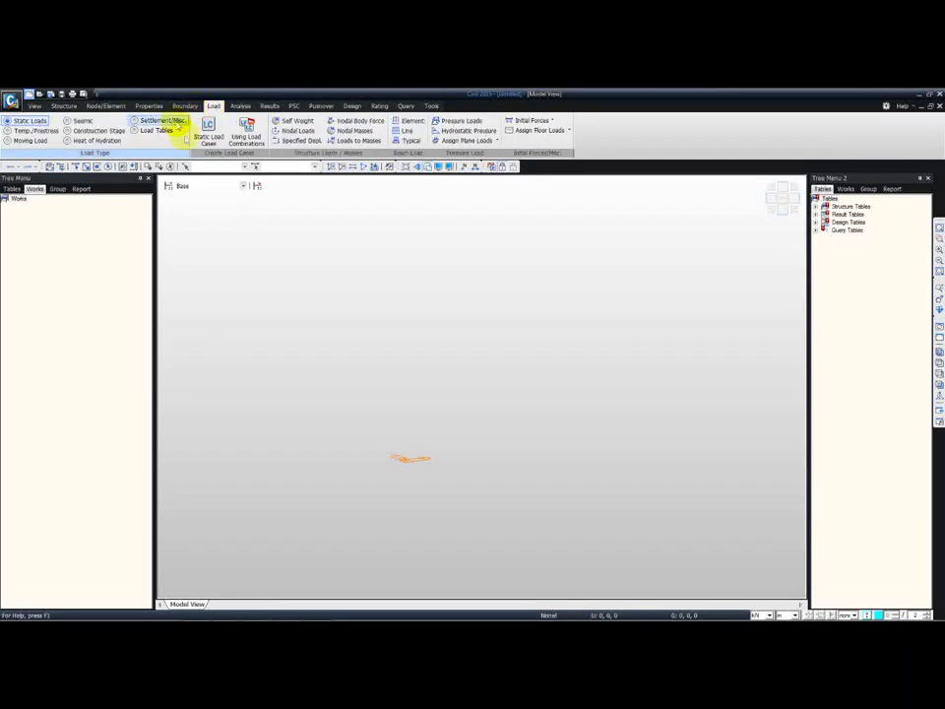
click(241, 106)
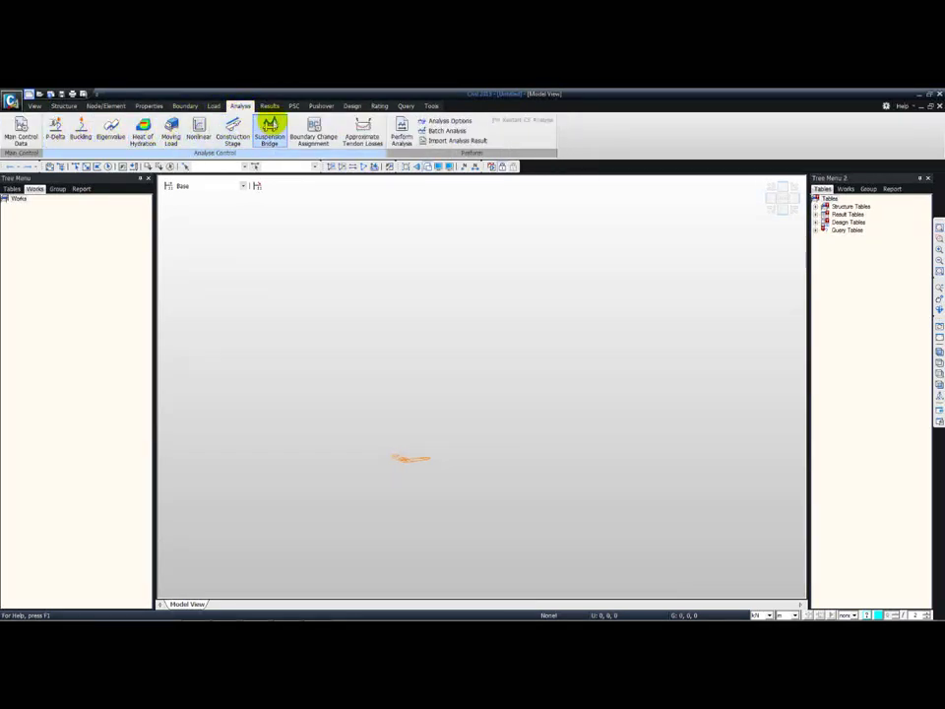
click(271, 106)
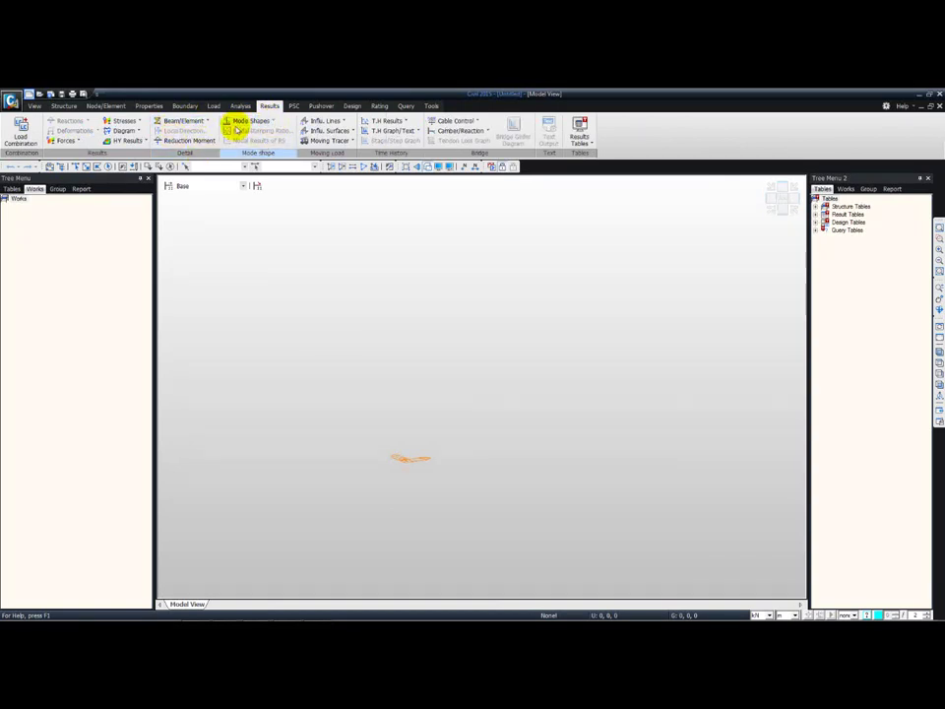
click(294, 106)
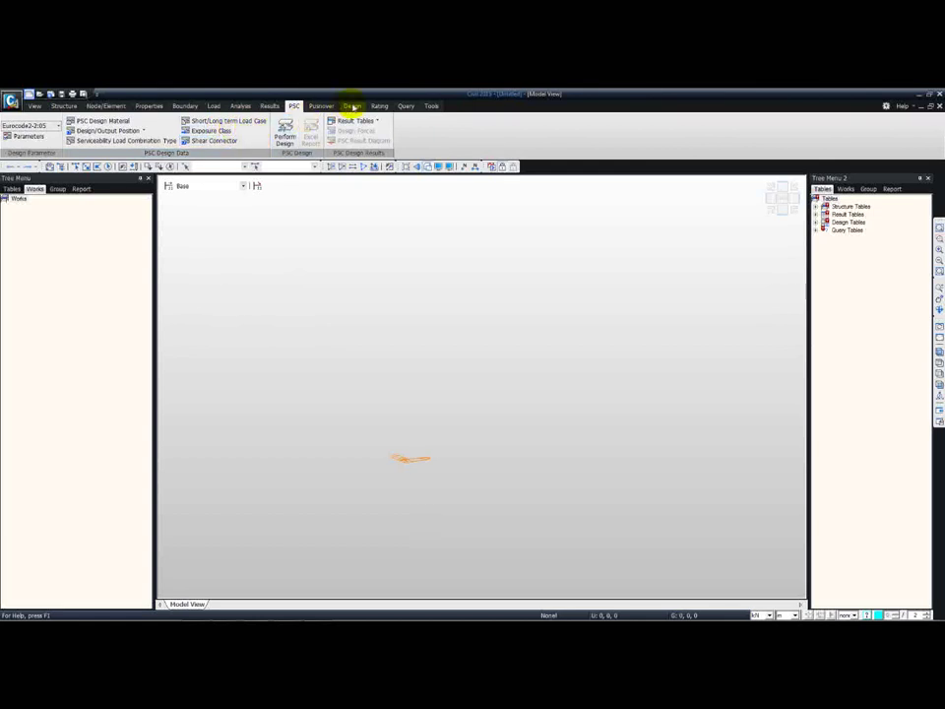
click(353, 106)
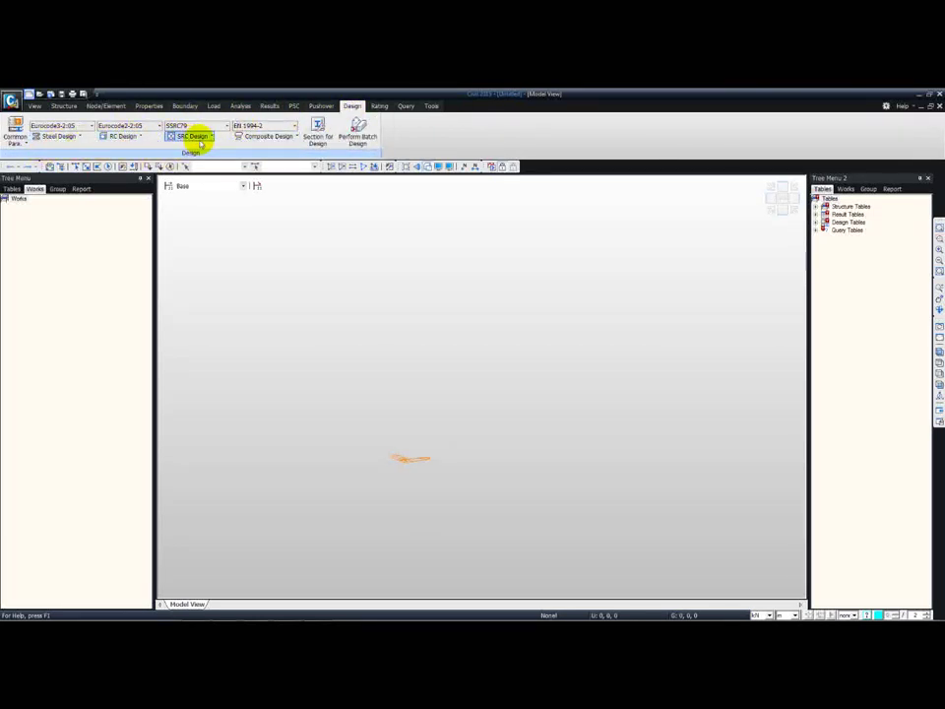
click(430, 106)
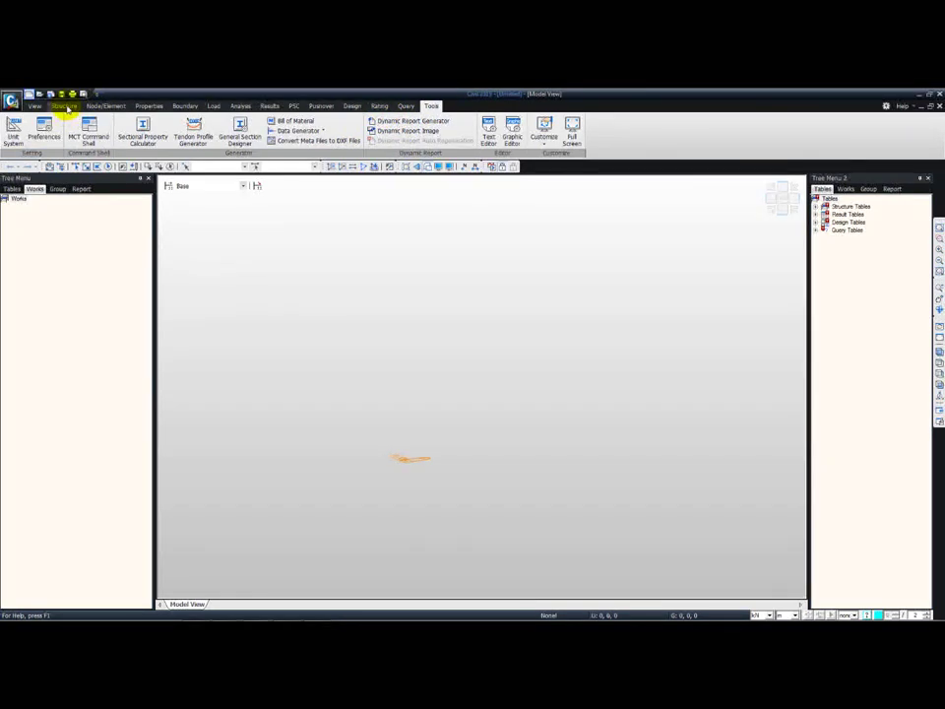
click(64, 106)
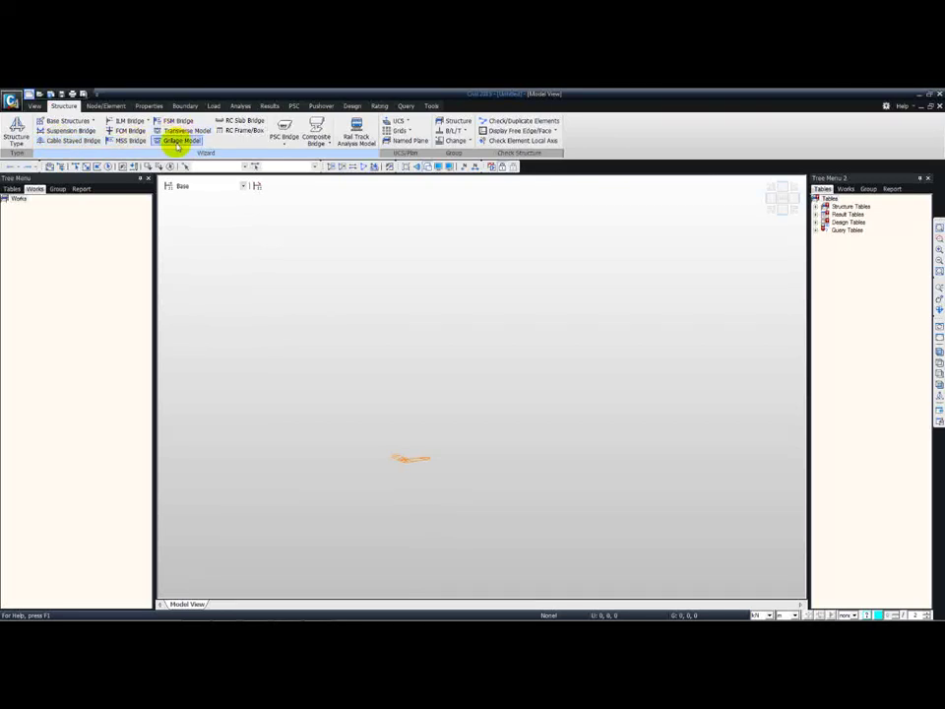
click(176, 141)
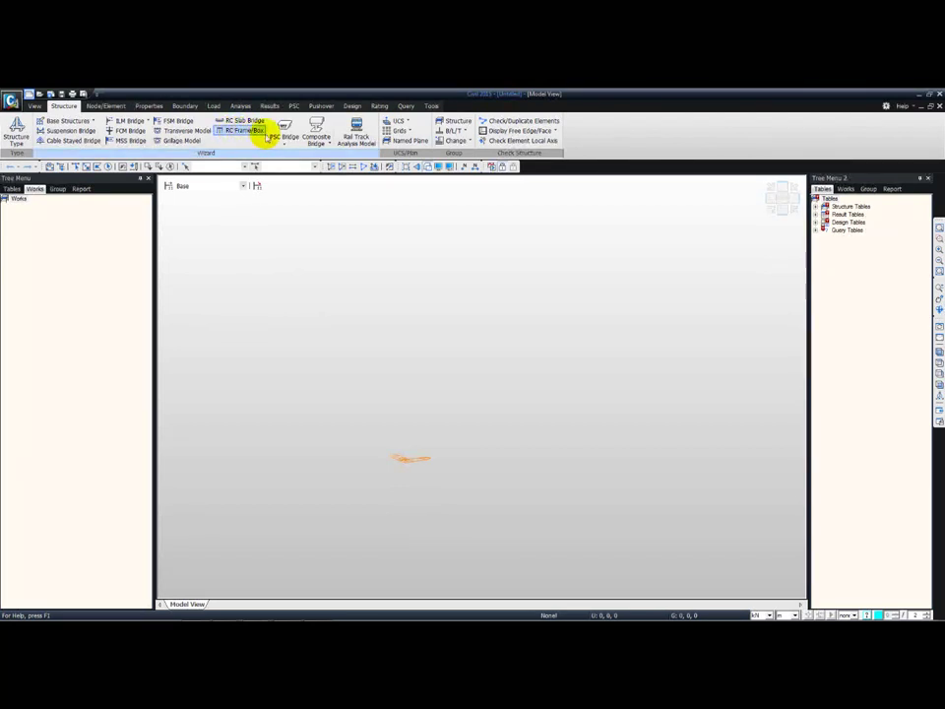
Import the C50/60 concrete and Y1860S7(15.7mm) steel materials from the Final Model project file, keeping their IDs.
click(148, 106)
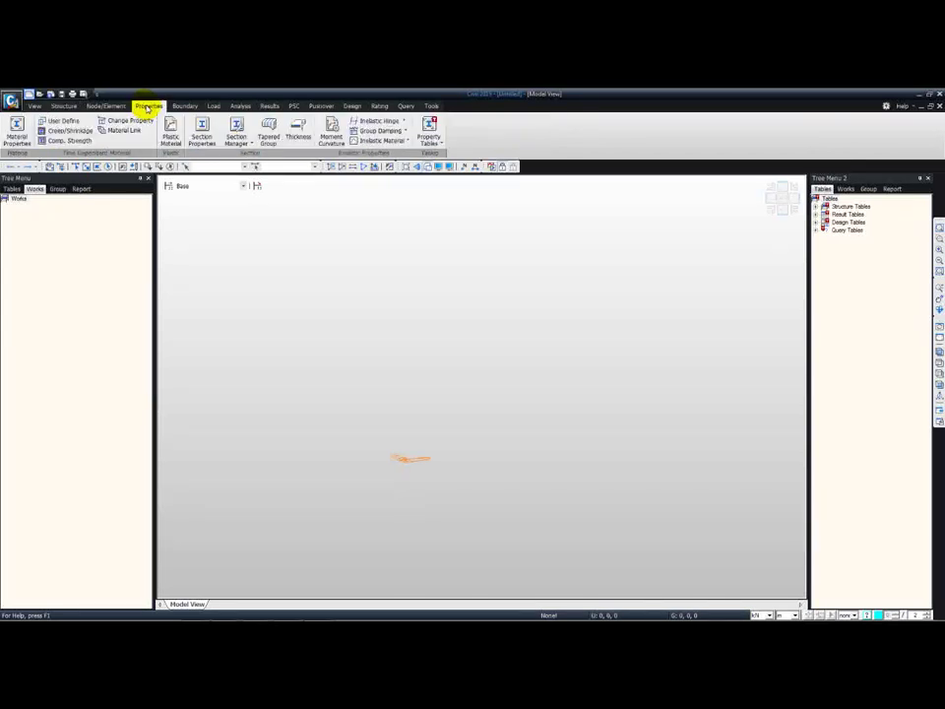
click(18, 126)
drag(124, 100, 308, 211)
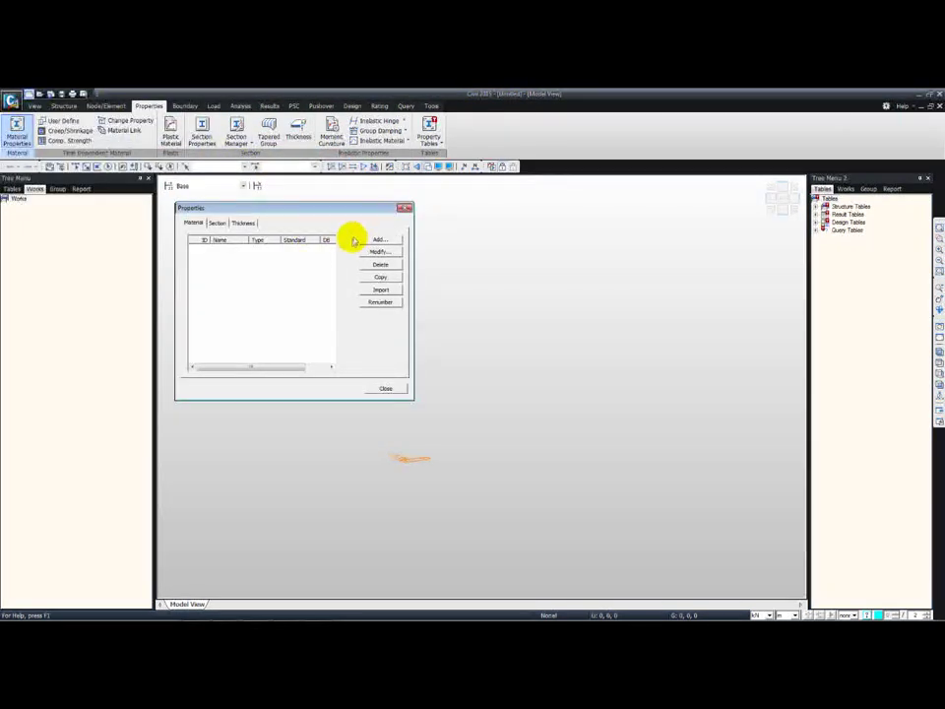
click(381, 291)
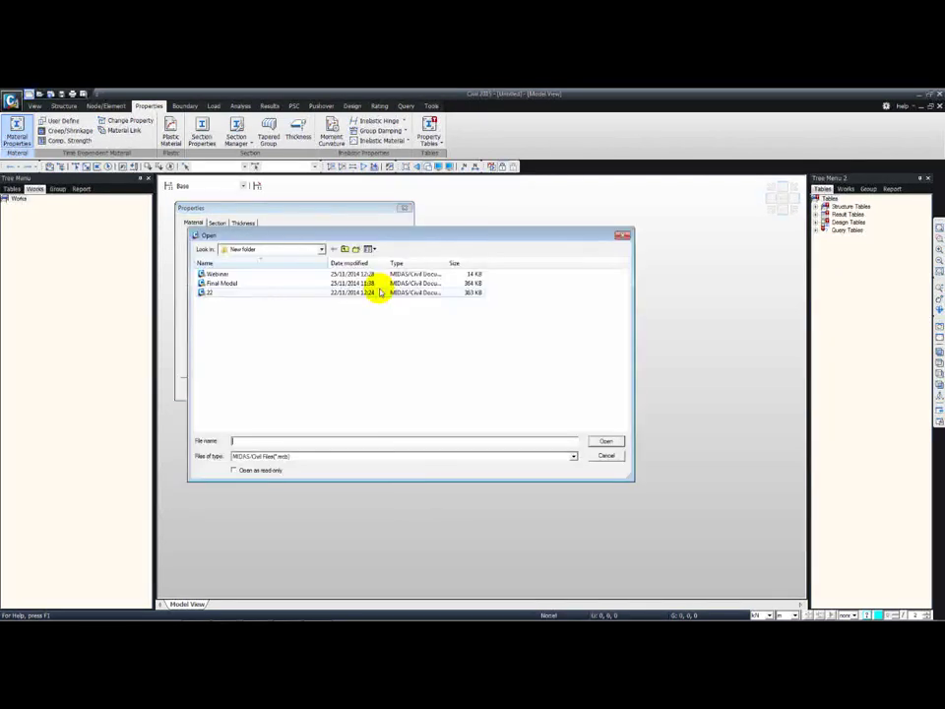
click(274, 284)
click(607, 441)
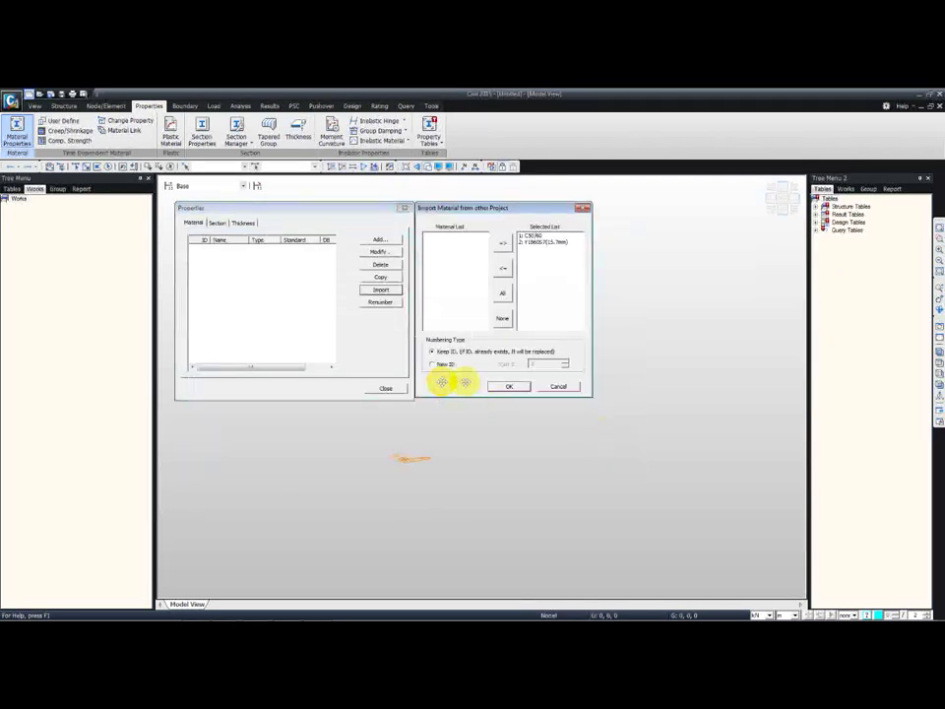
click(508, 386)
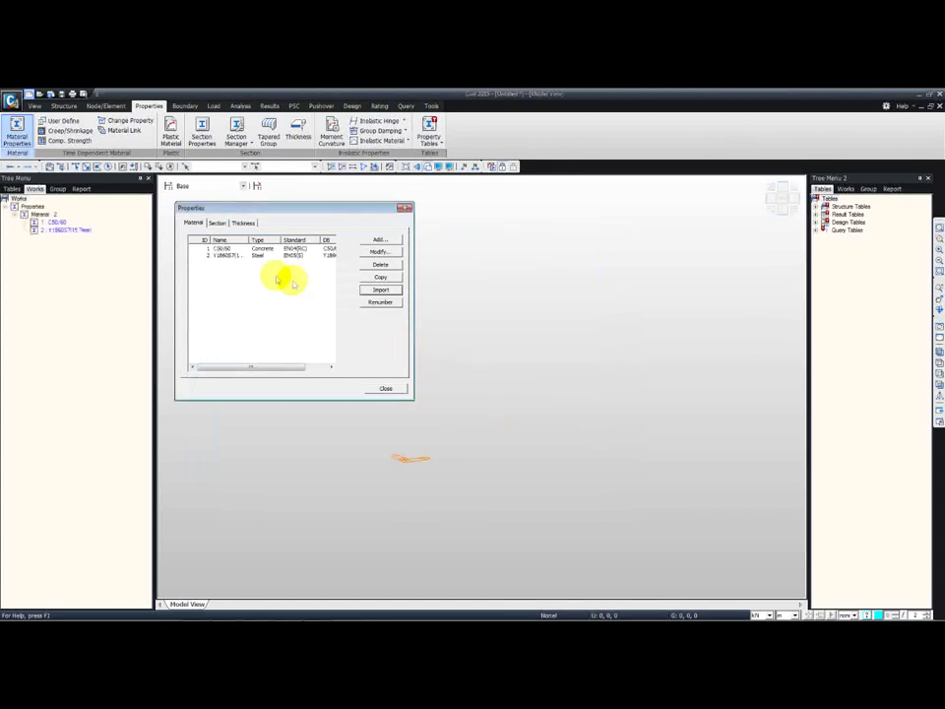
Import the pier, Diaphragm and span sections from the Final Model project, leaving out both TAP-PSC sections and keeping the IDs.
click(218, 224)
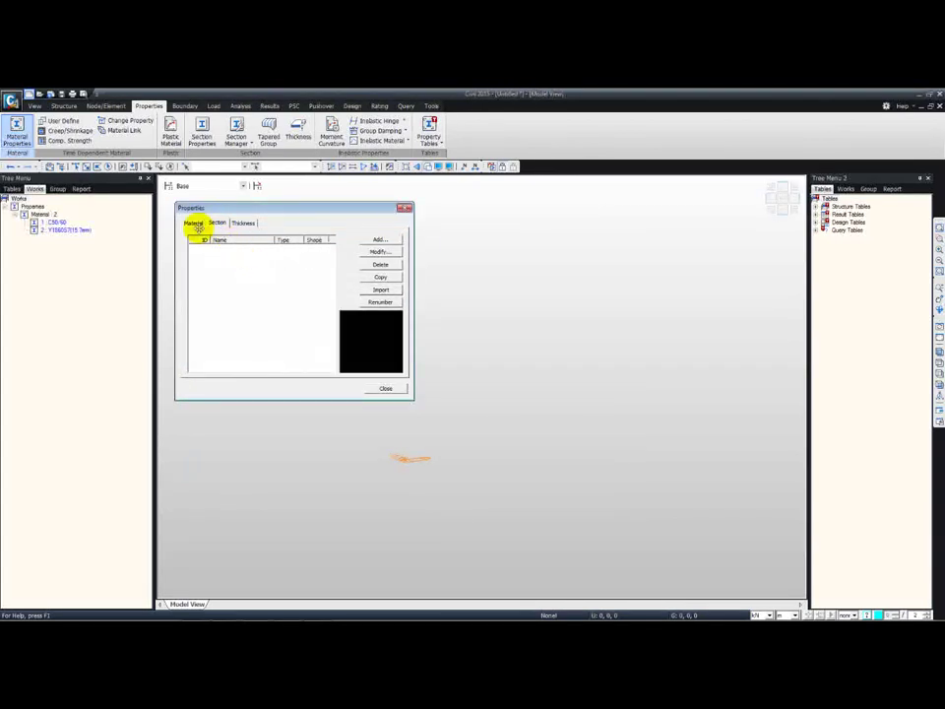
click(381, 290)
drag(362, 233, 582, 213)
click(431, 259)
click(799, 418)
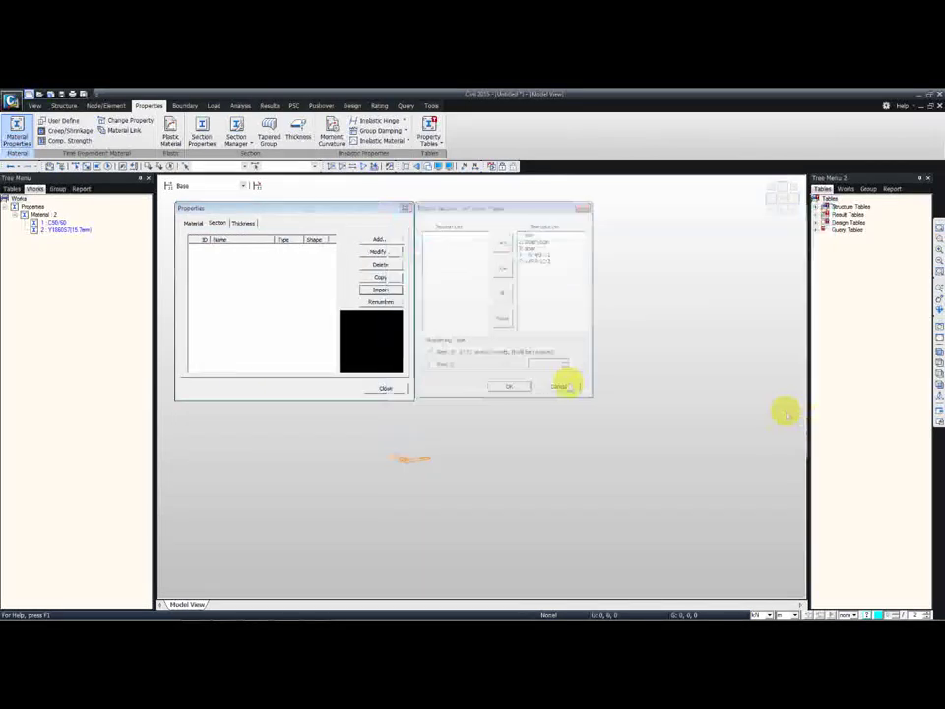
click(526, 254)
click(503, 268)
click(527, 254)
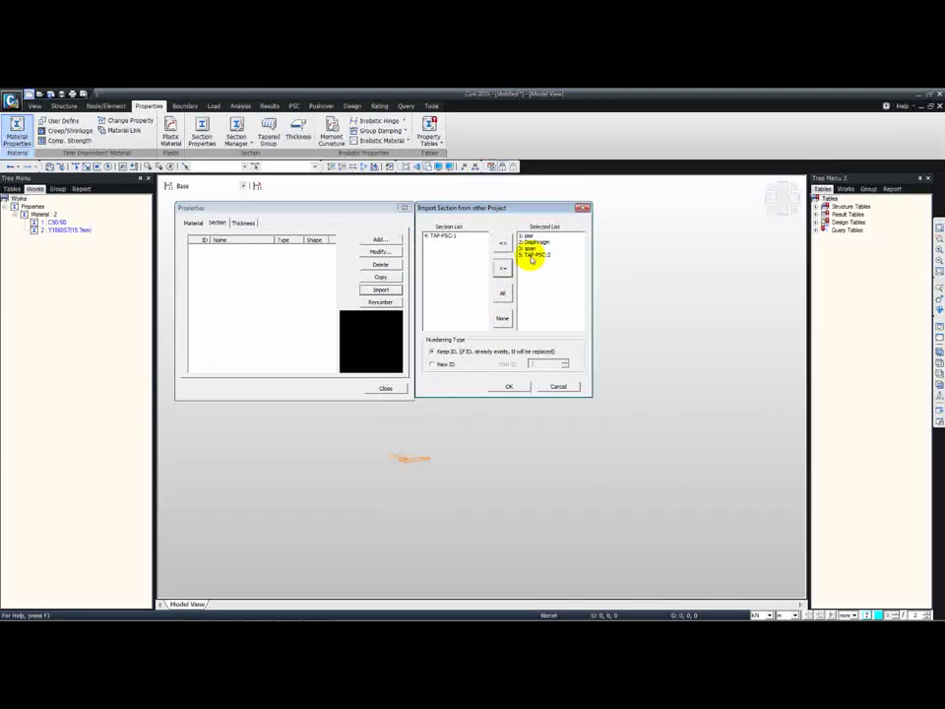
click(503, 268)
click(511, 386)
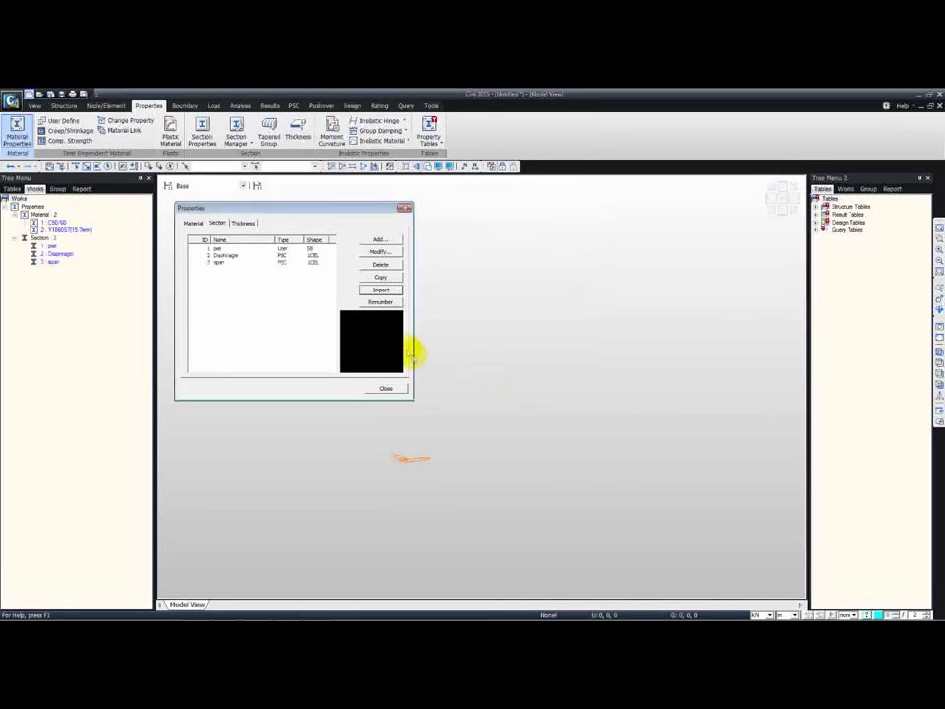
Examine the imported material and section lists, the C50/60 material data and the Diaphragm section's dimensions.
click(193, 222)
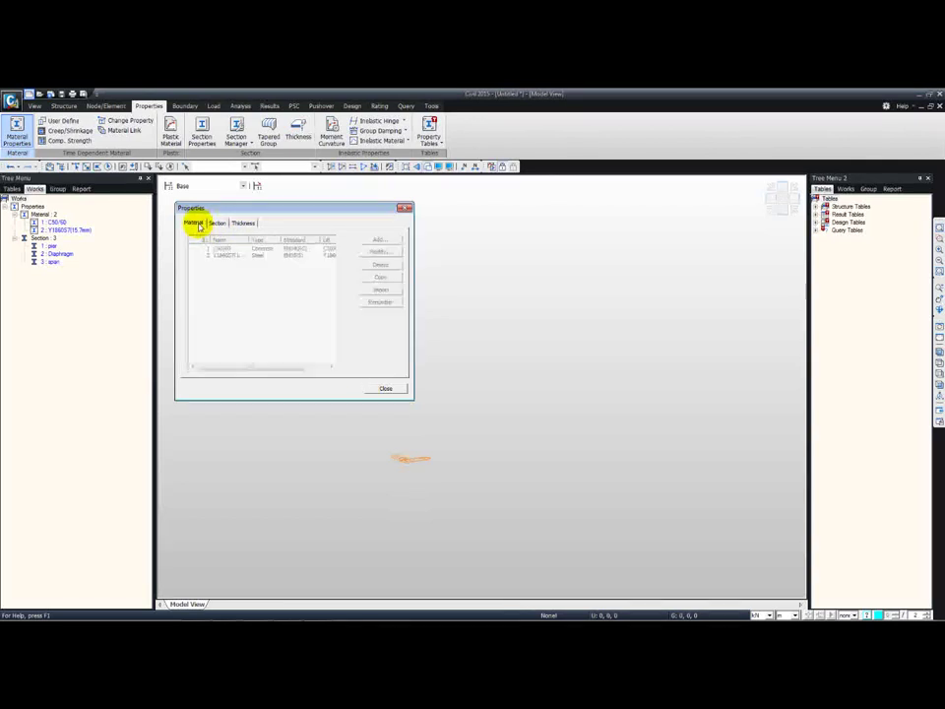
click(214, 224)
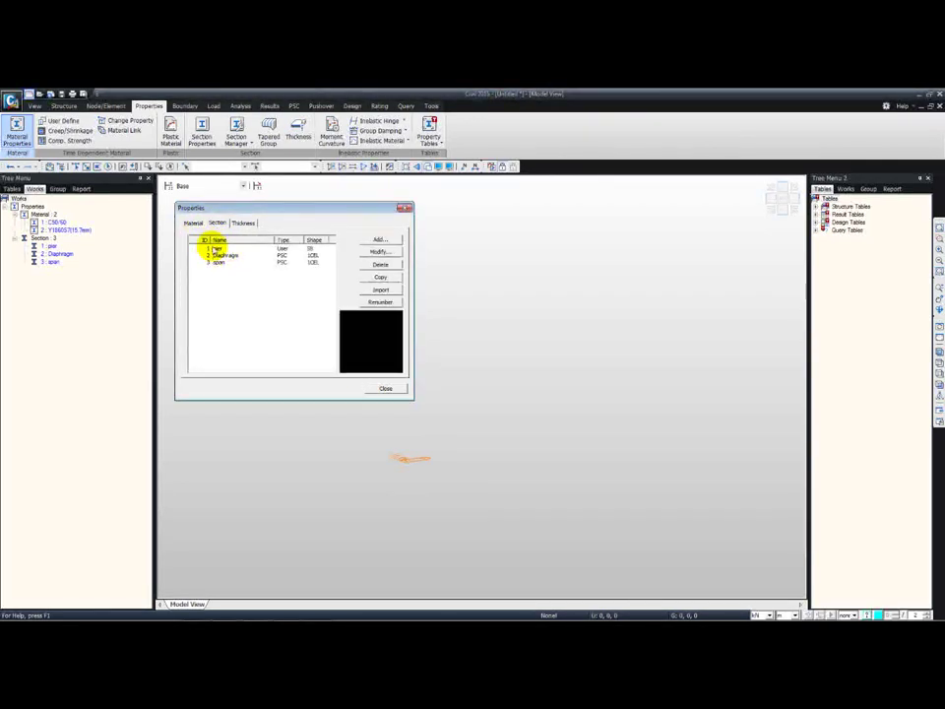
click(385, 388)
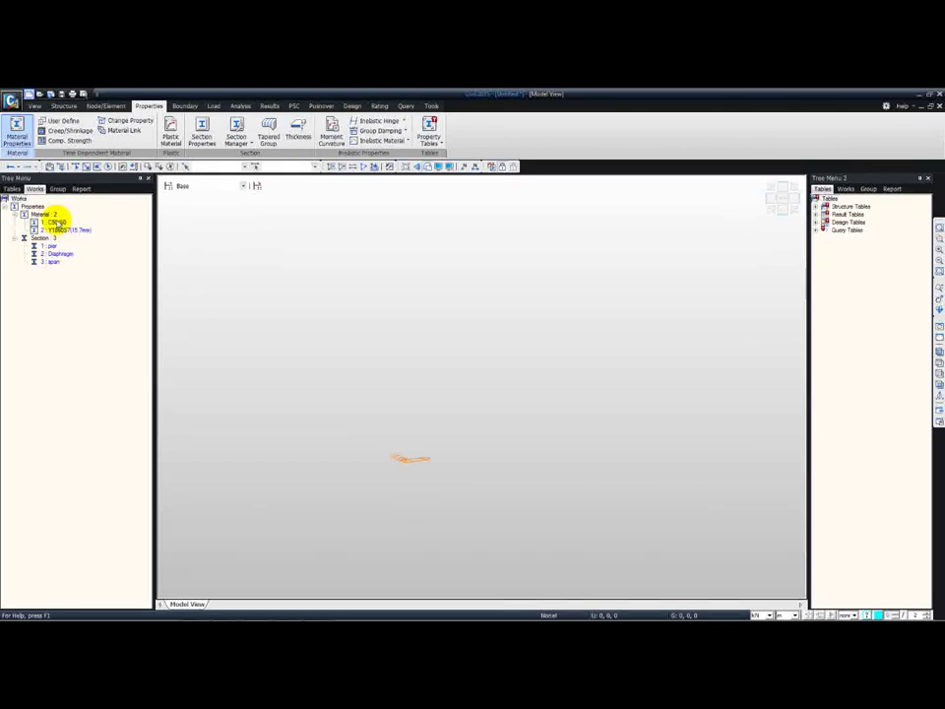
right_click(57, 222)
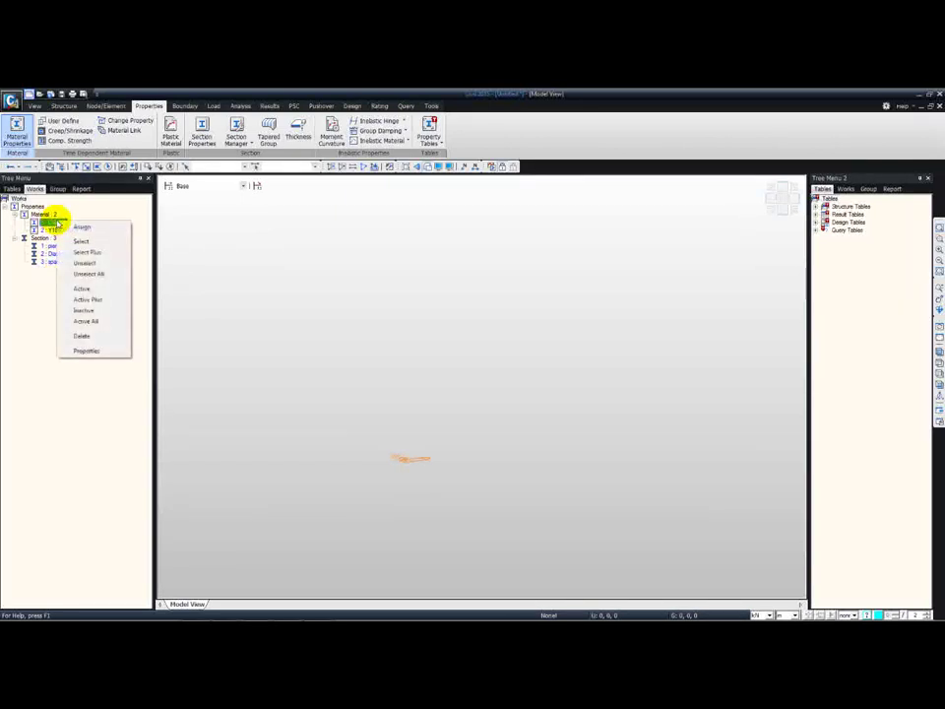
click(86, 352)
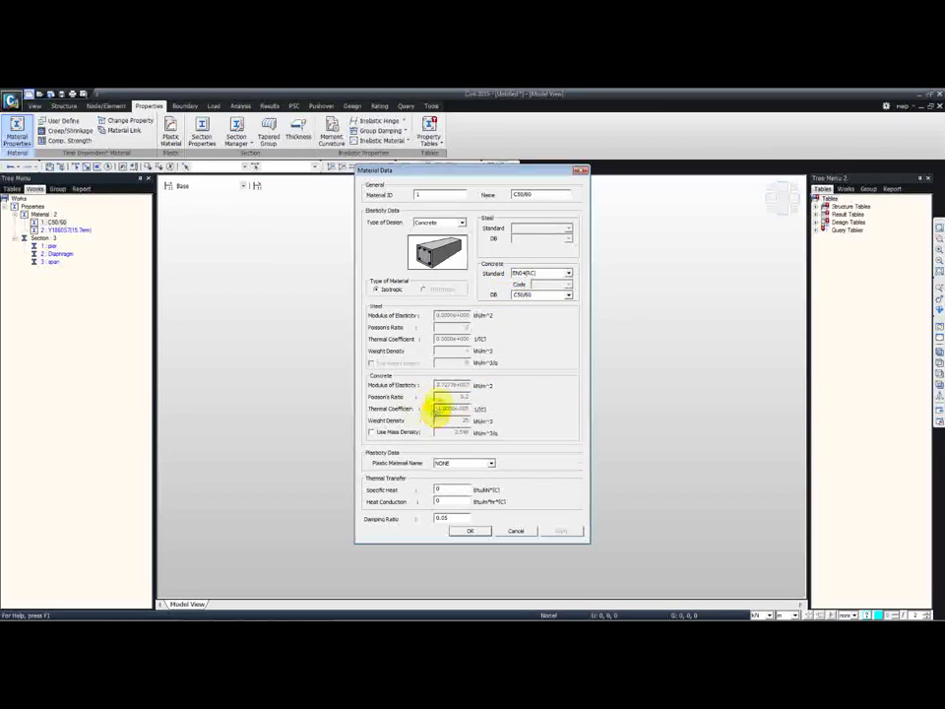
click(517, 531)
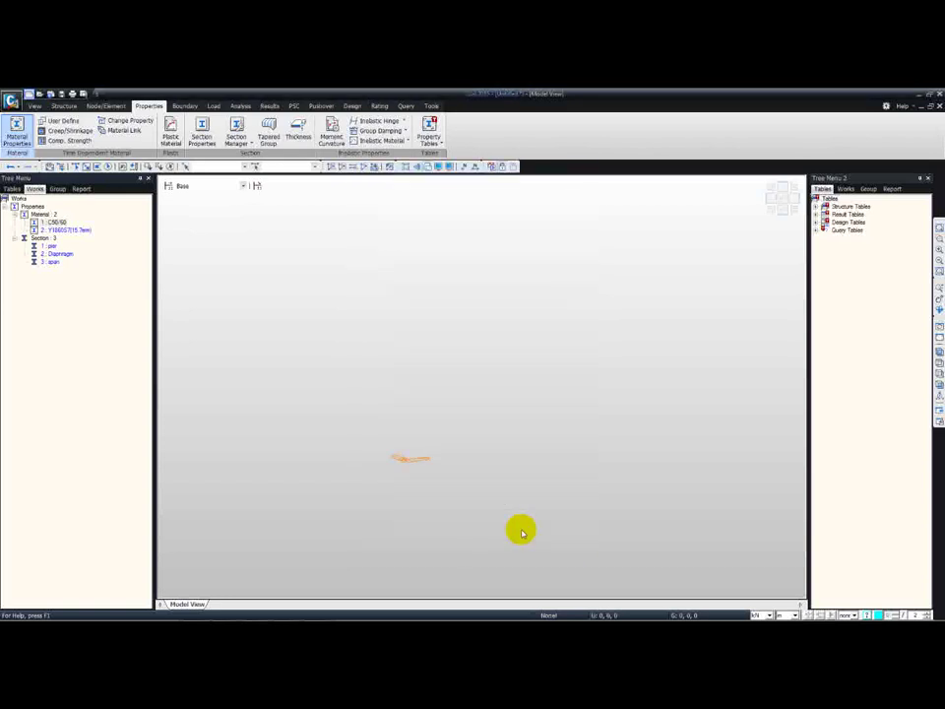
right_click(59, 255)
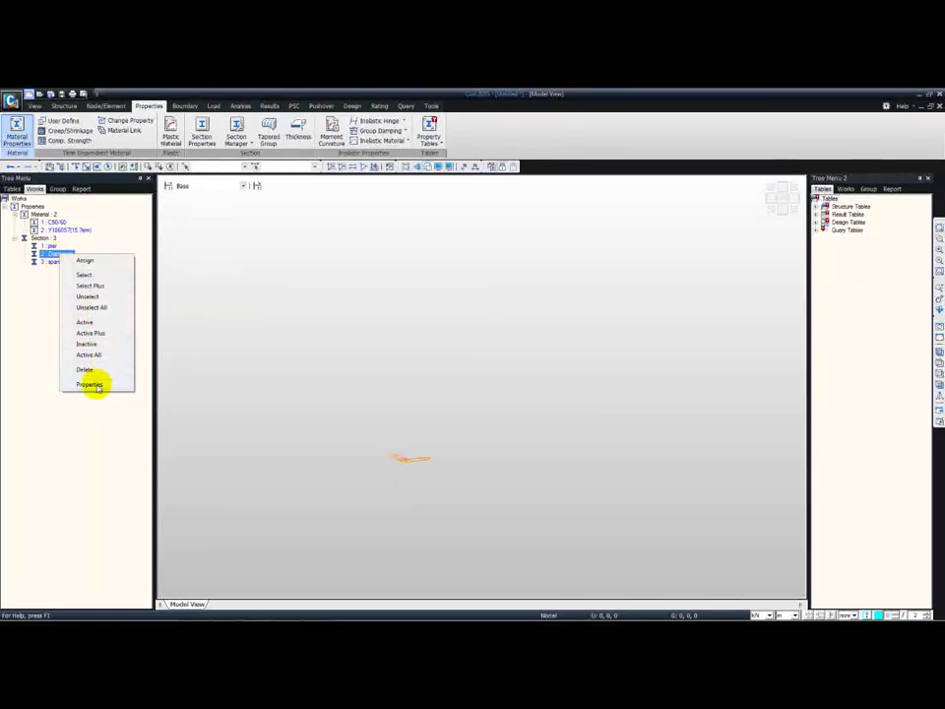
click(90, 384)
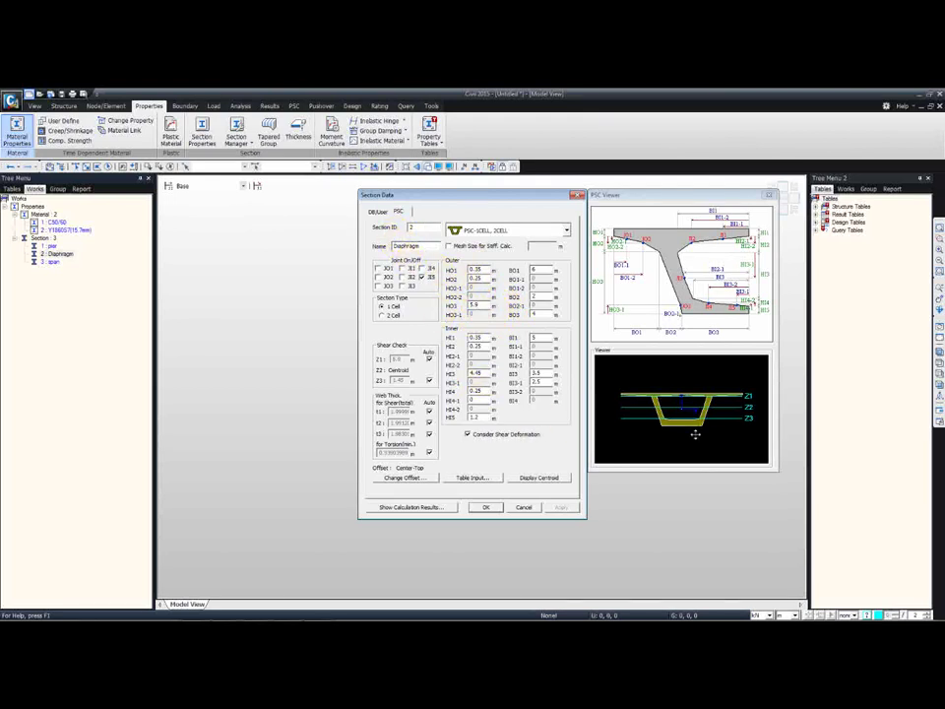
click(579, 197)
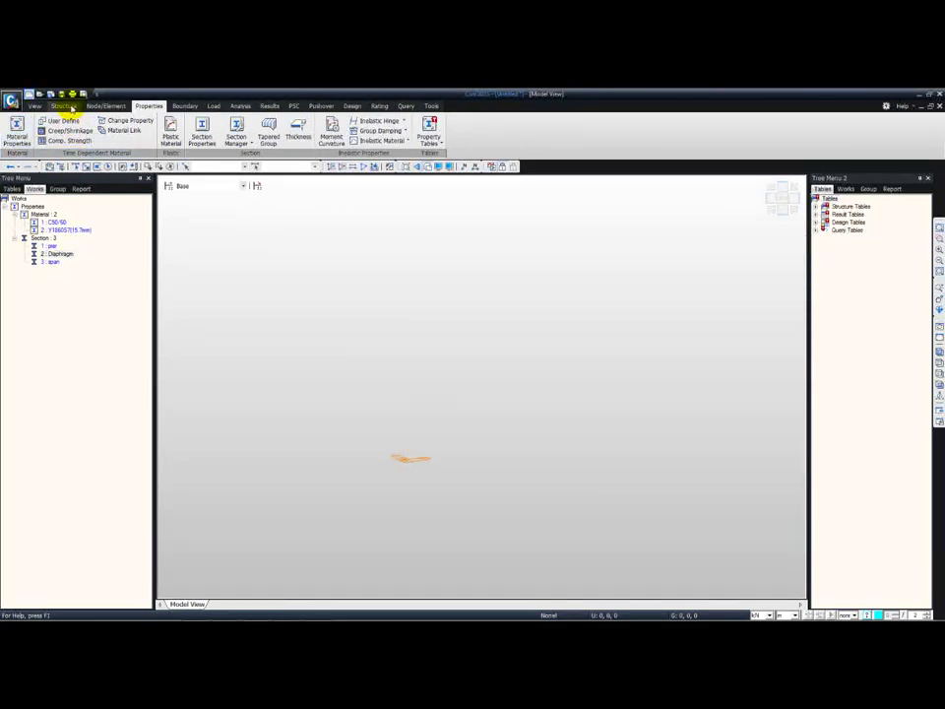
Start the FCM Bridge wizard with the bridge model data type set to Type2 and look over its section and tendon settings.
click(65, 107)
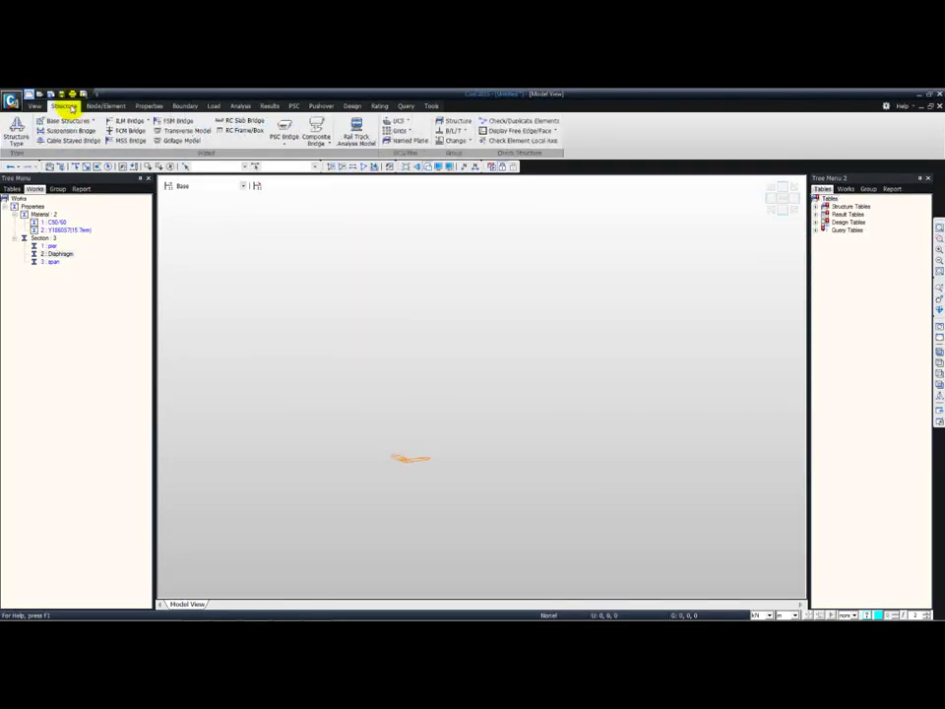
click(132, 131)
drag(137, 120, 341, 187)
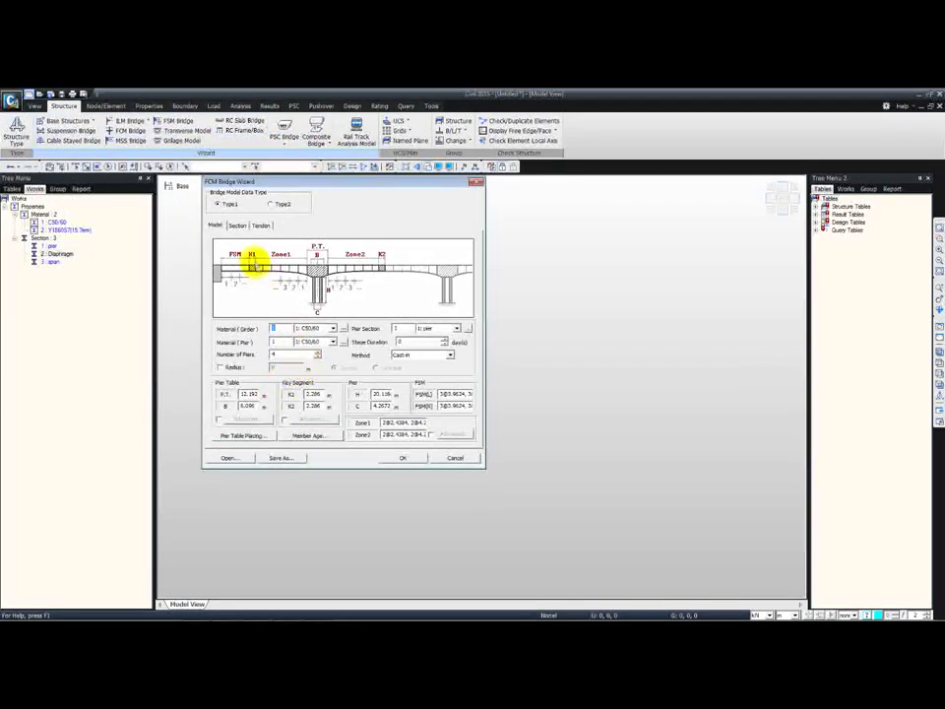
click(218, 205)
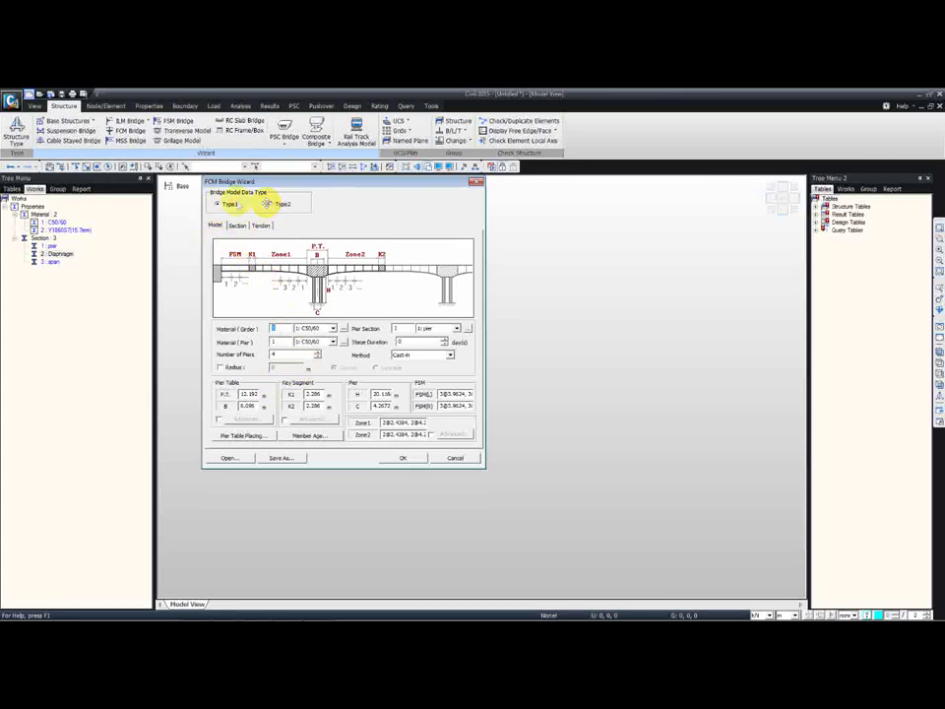
click(272, 205)
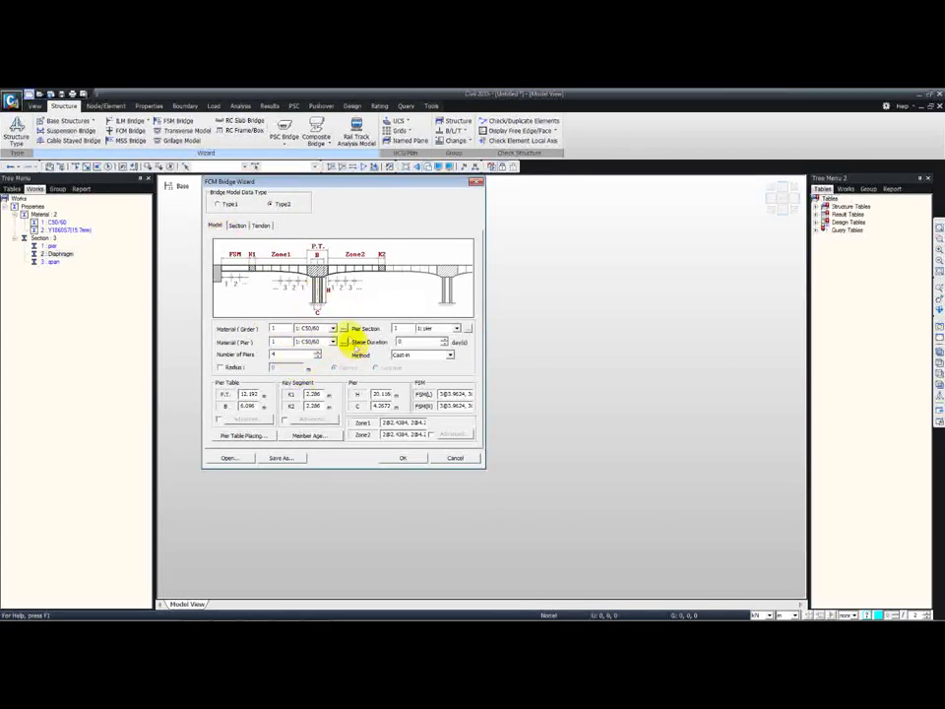
click(238, 225)
click(261, 224)
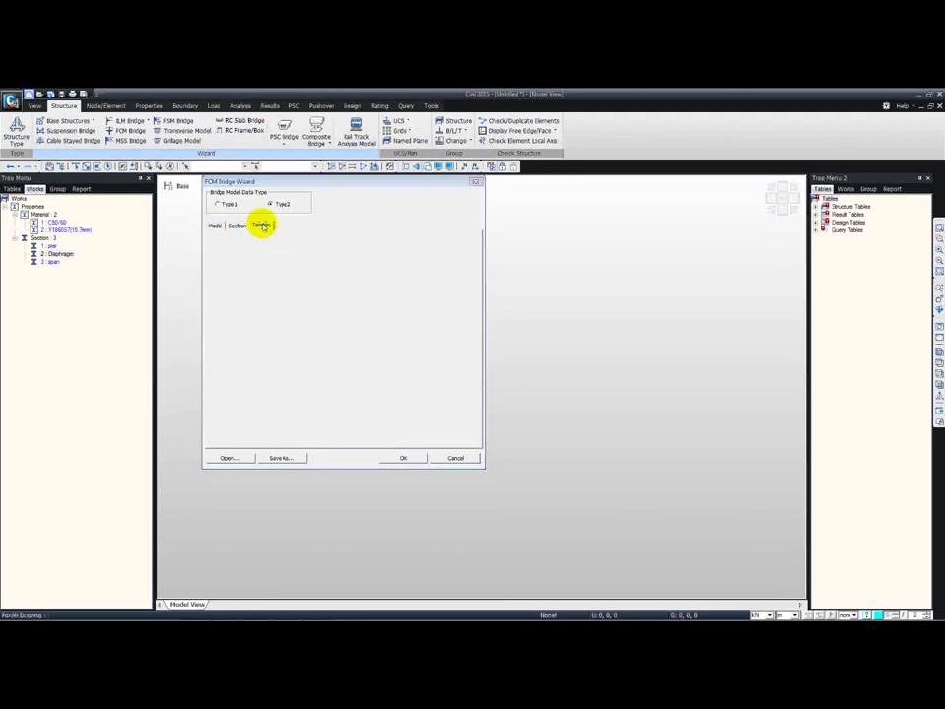
click(214, 225)
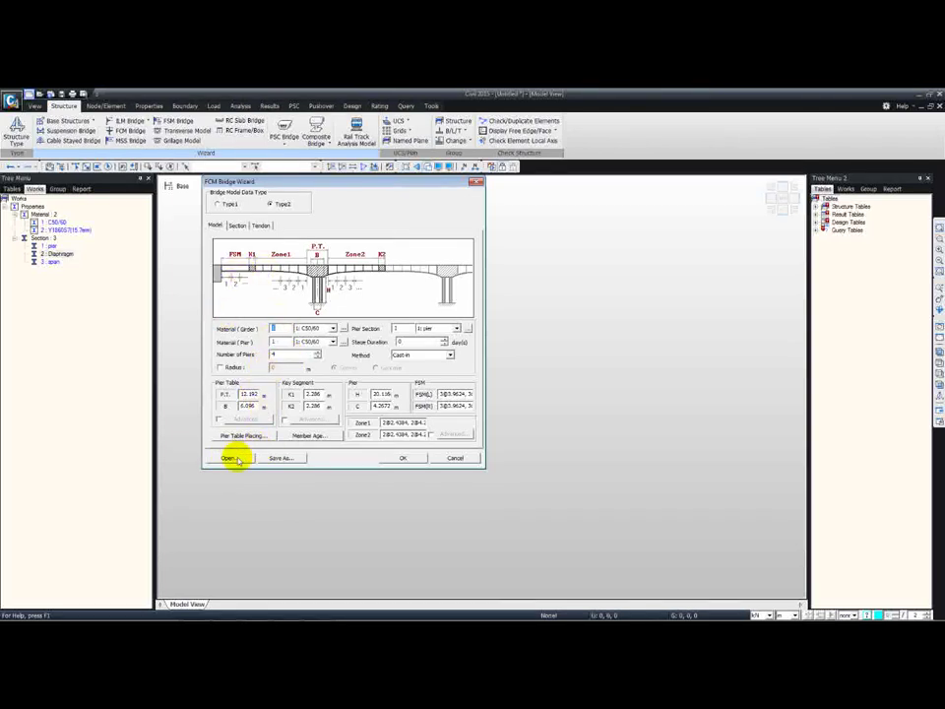
Load the saved wizard data from the file Balanced Cantelever Bridge Wizzard.wzd into the FCM Bridge wizard.
click(230, 458)
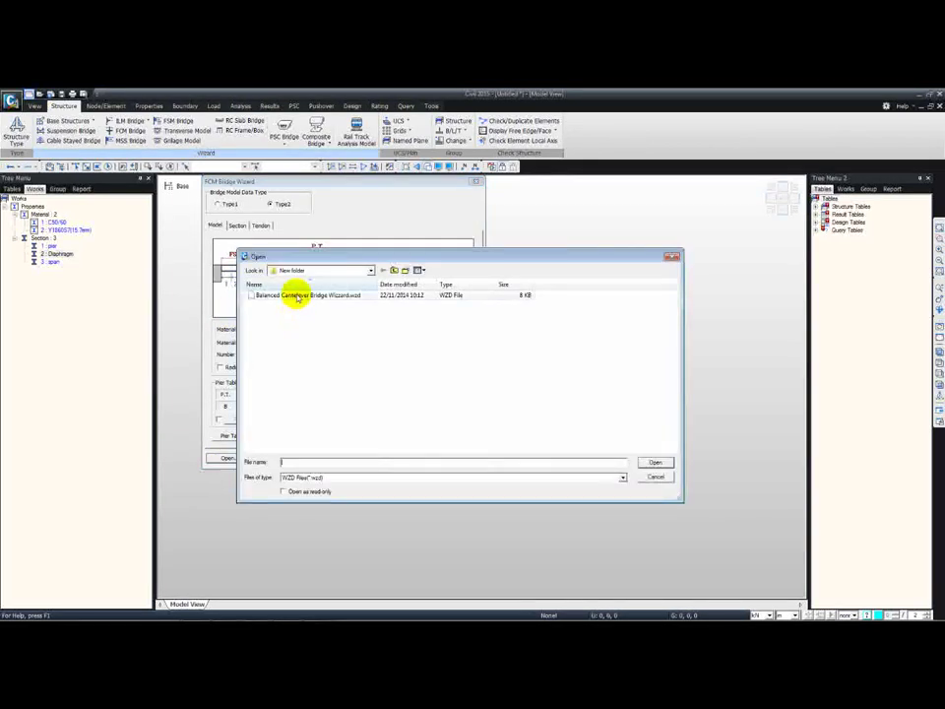
click(296, 295)
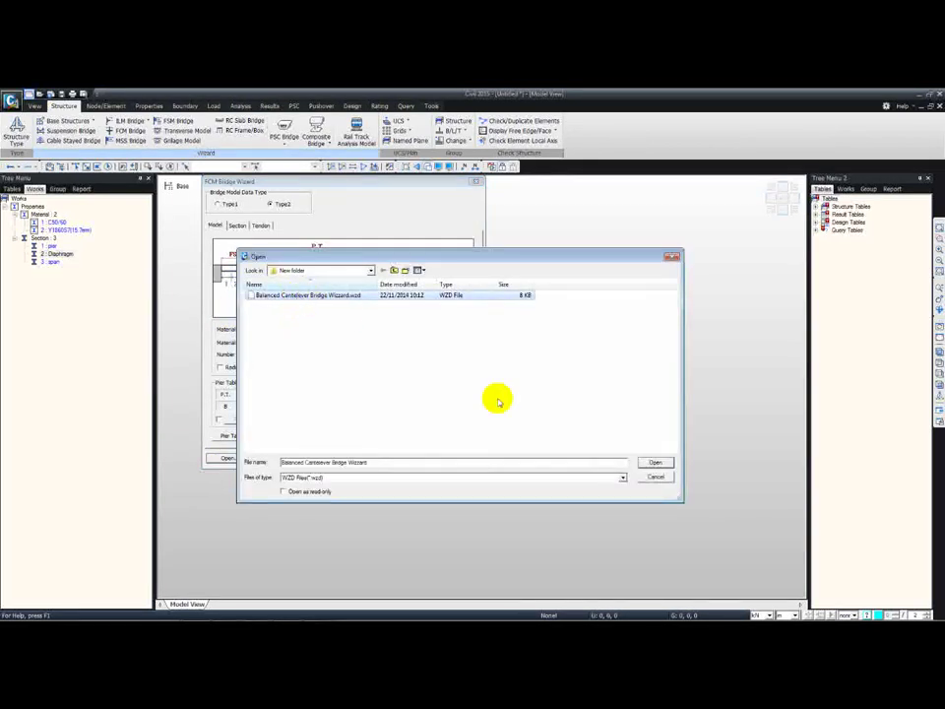
click(653, 463)
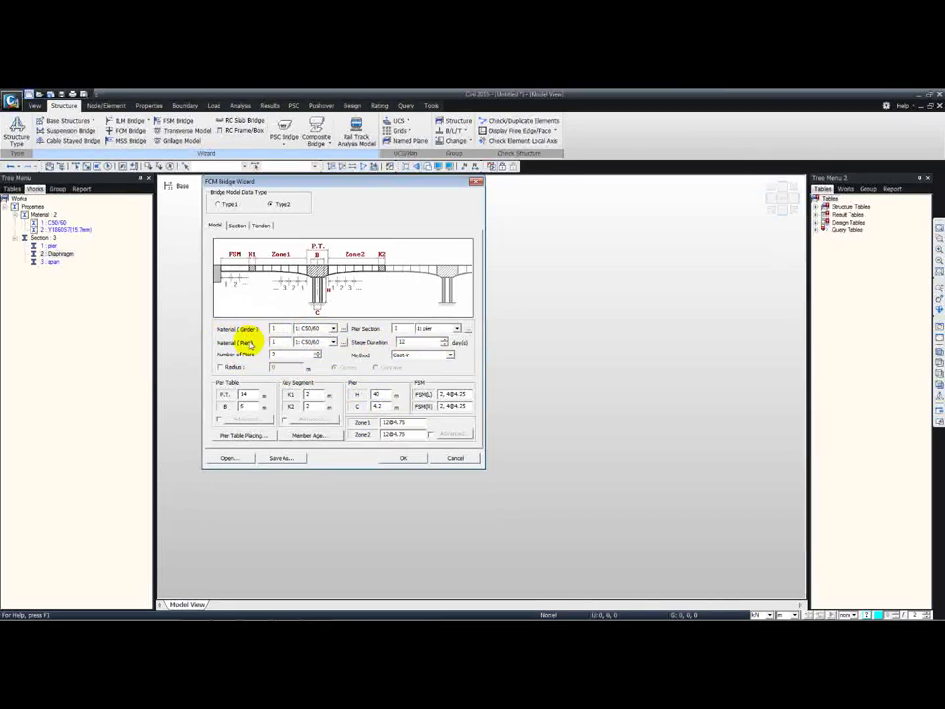
Review the loaded model data: girder material, number of piers, stage duration, member ages and Zone1 segment lengths.
click(315, 329)
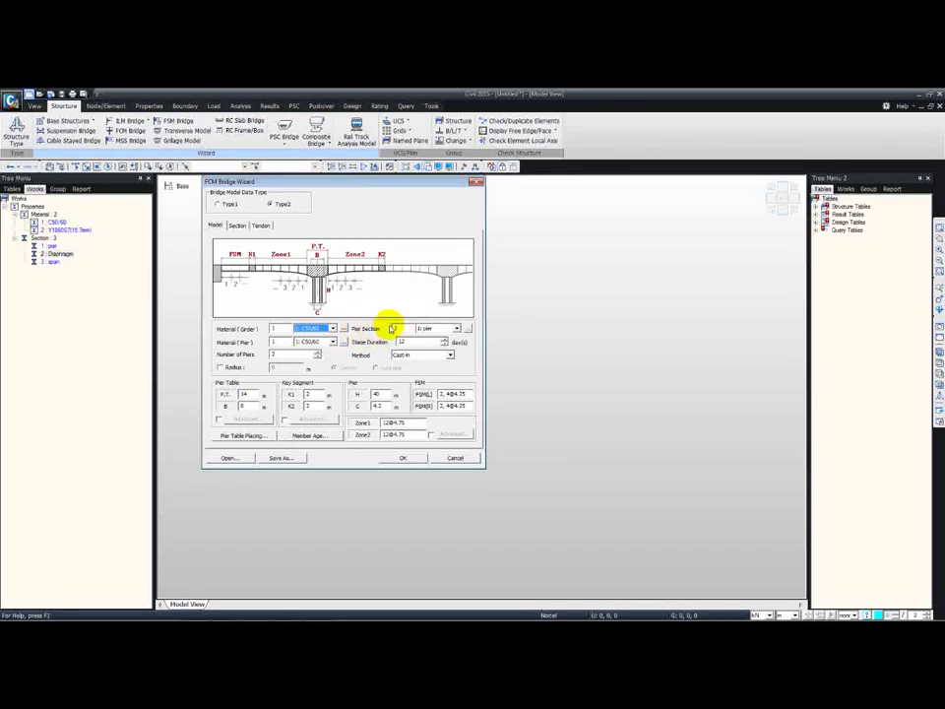
double_click(279, 355)
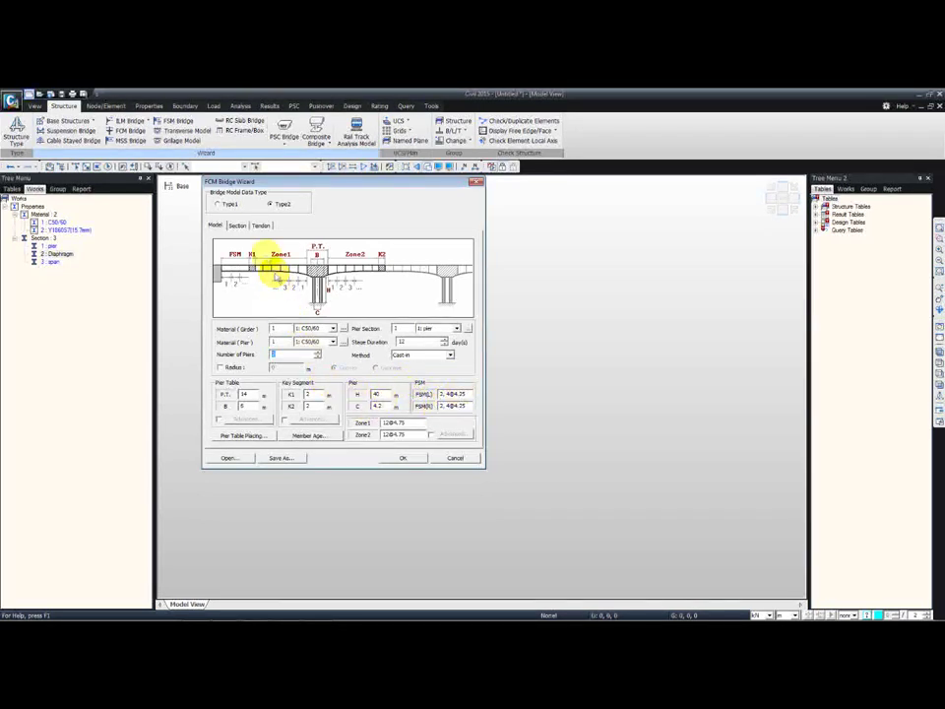
double_click(400, 340)
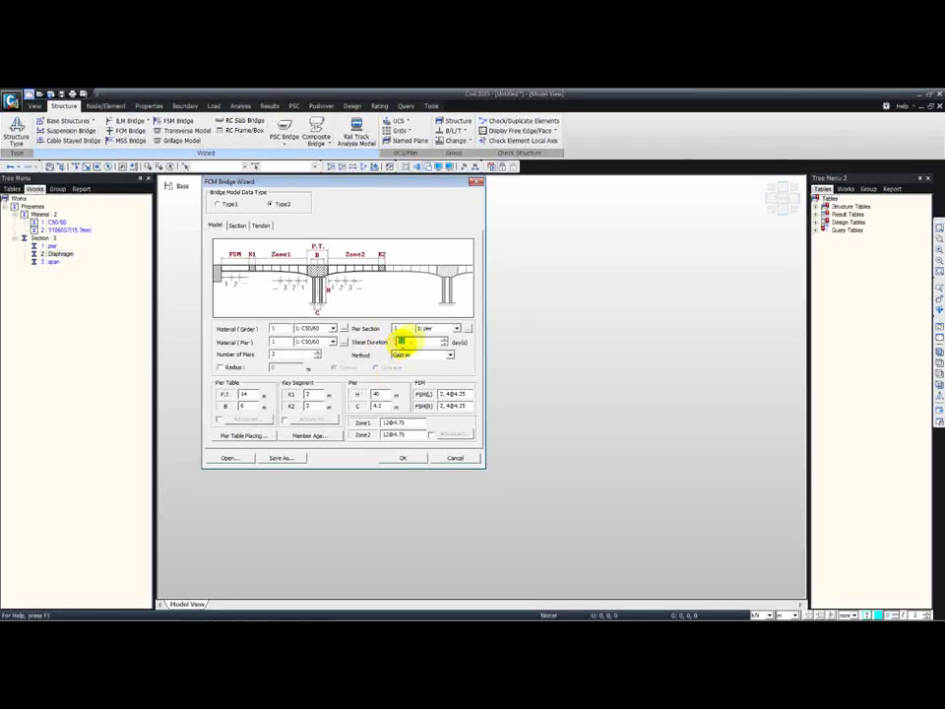
text(12)
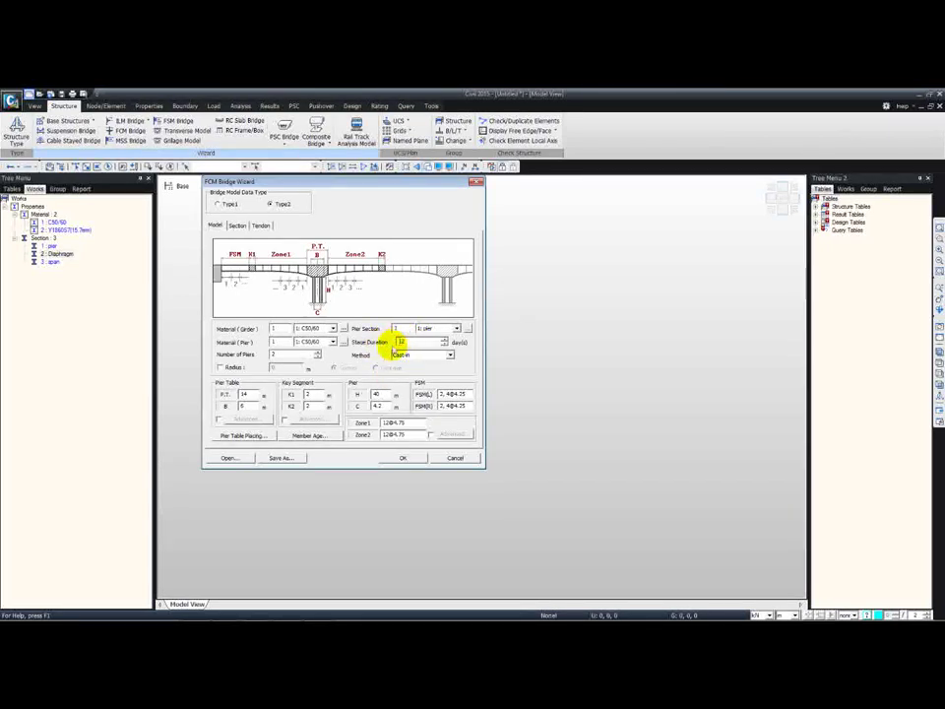
click(308, 436)
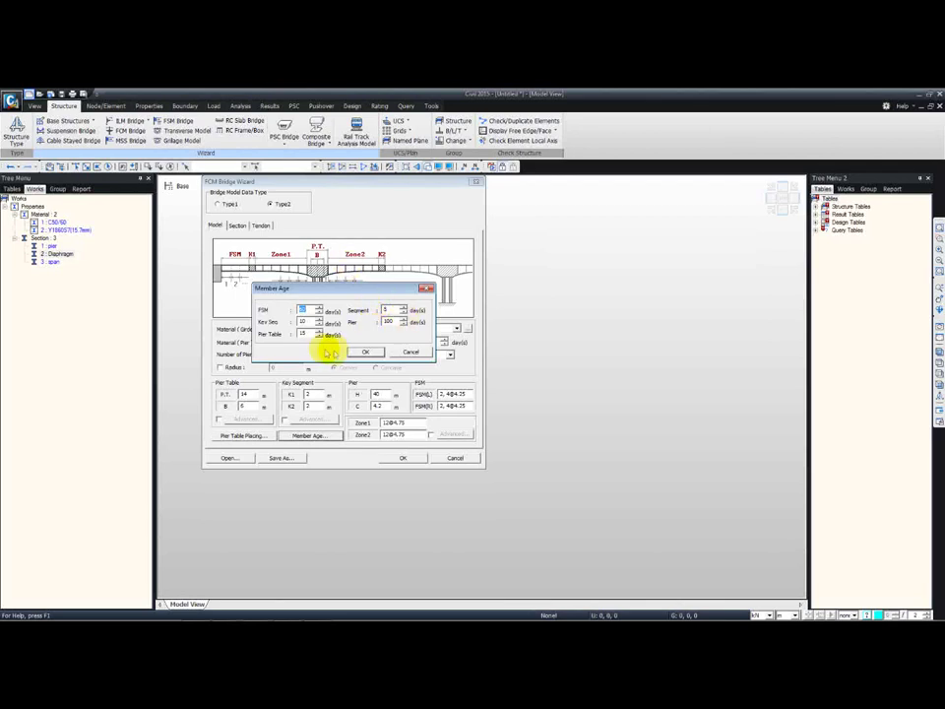
click(410, 352)
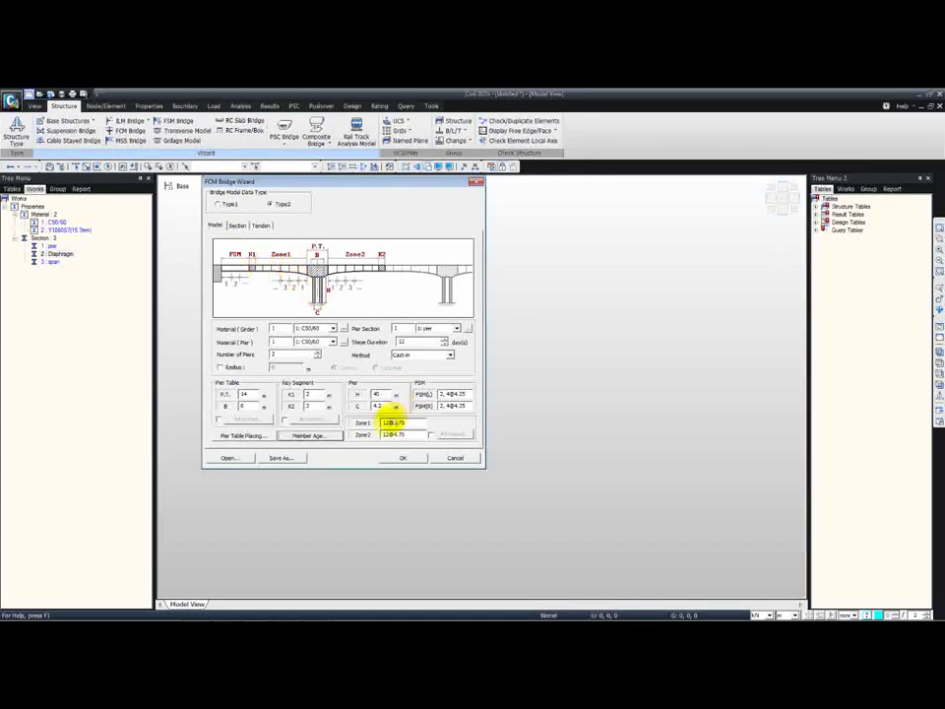
mouse_move(384, 422)
mouse_down()
mouse_move(406, 423)
mouse_move(394, 423)
mouse_up()
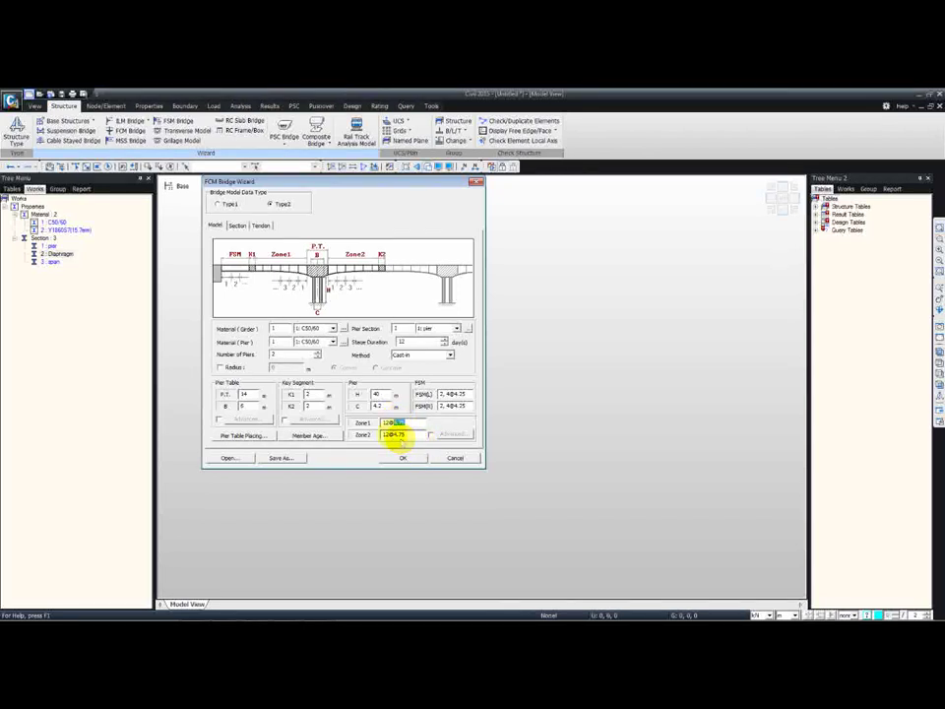
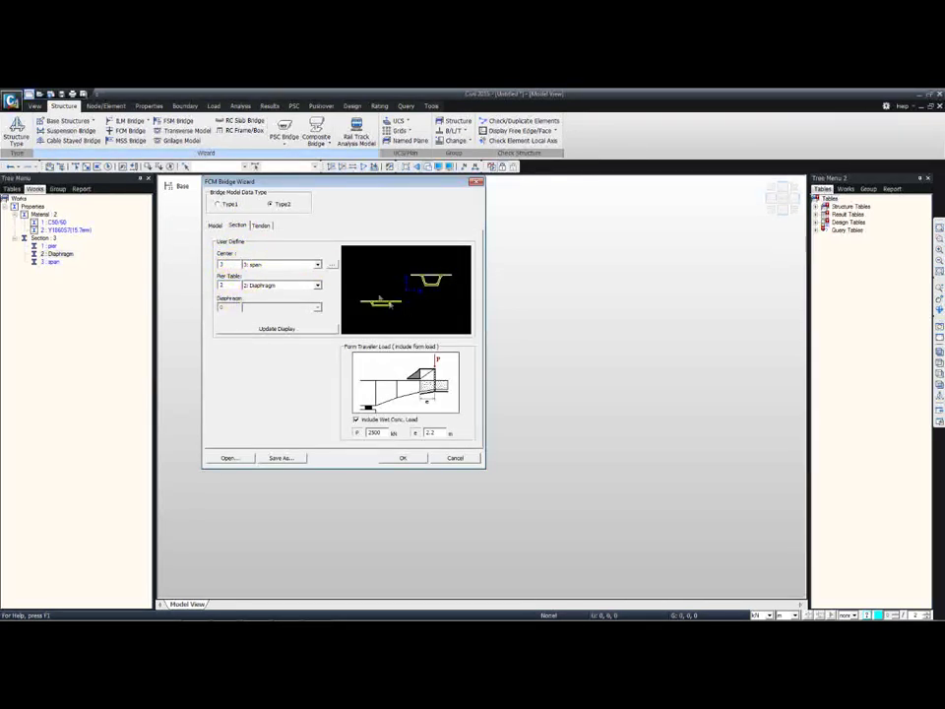
Review the pier table section assignment and the form traveler load and eccentricity in the wizard's section data.
click(223, 285)
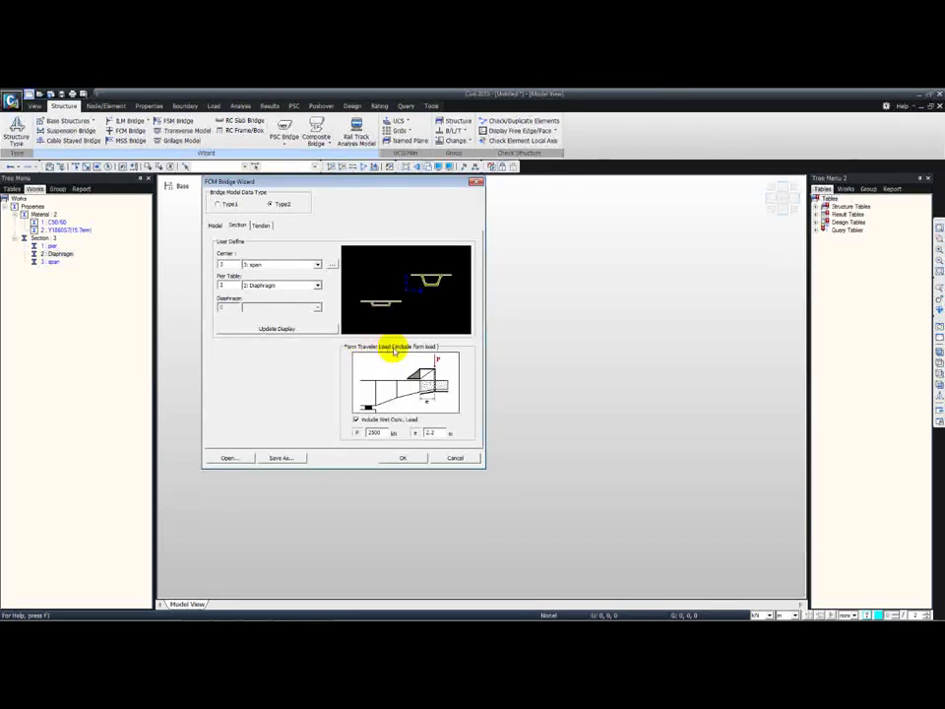
double_click(374, 433)
text(2300)
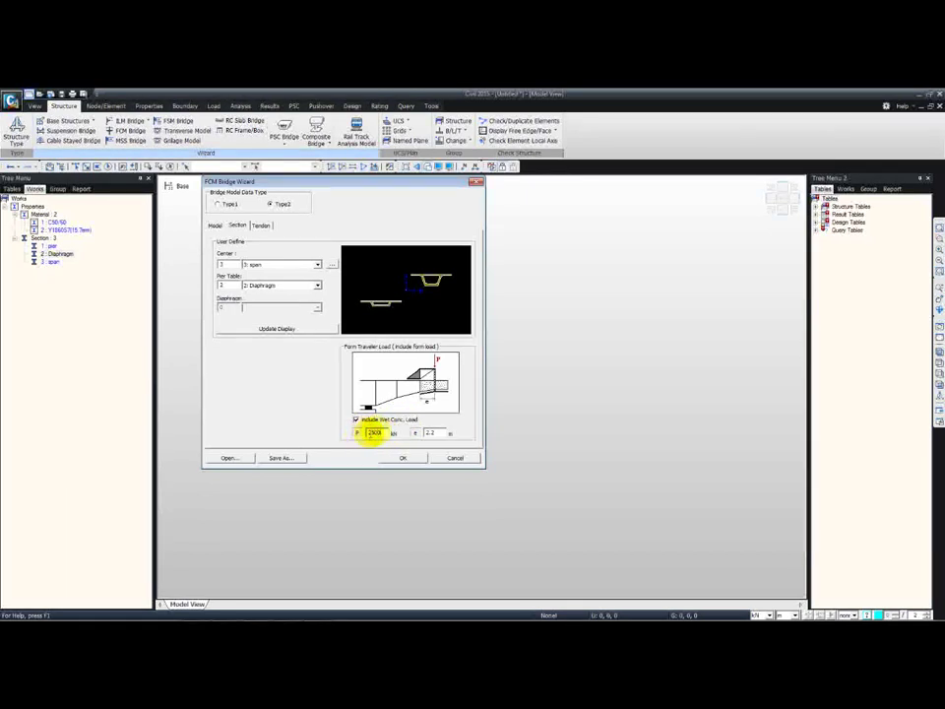
click(431, 433)
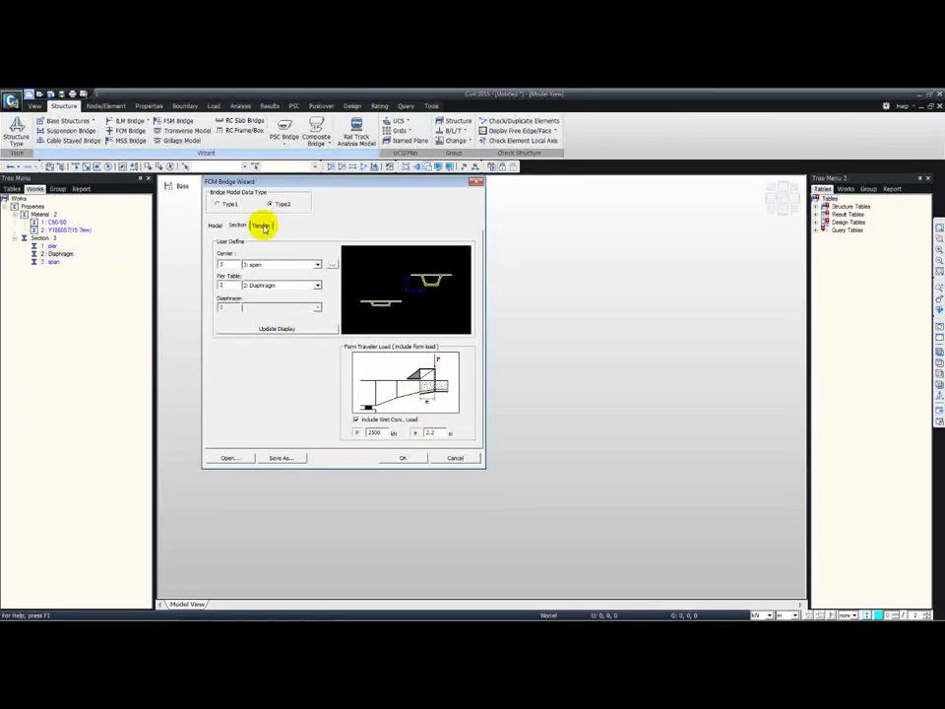
Examine the wizard's tendon layout, the number of tendons per group, and the tendon, anchorage and FSM anchorage columns of the table.
click(262, 225)
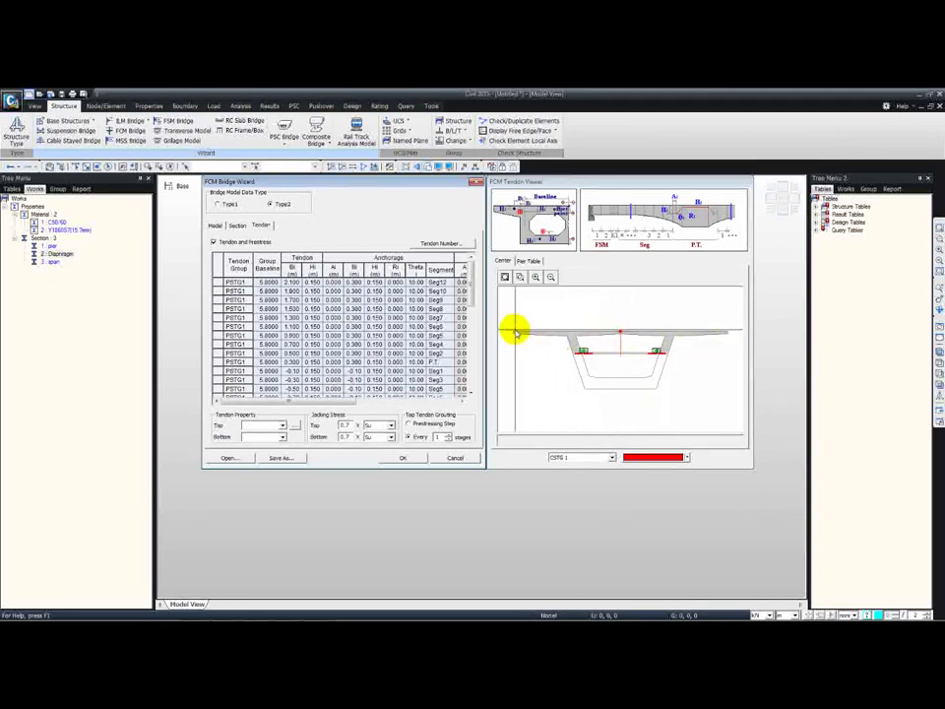
click(439, 243)
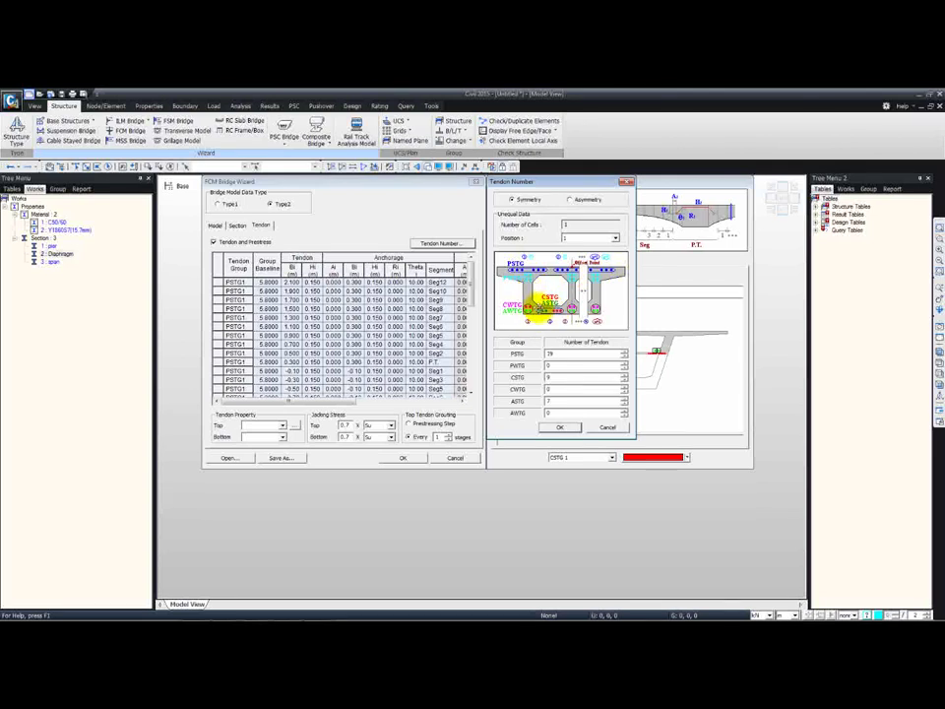
click(596, 427)
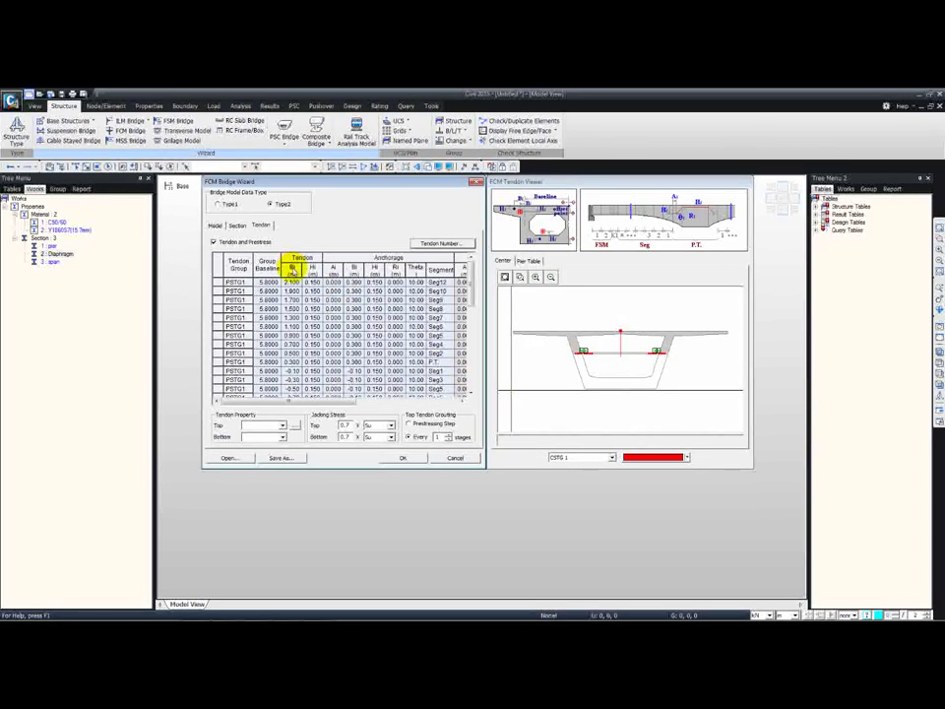
drag(293, 268, 308, 273)
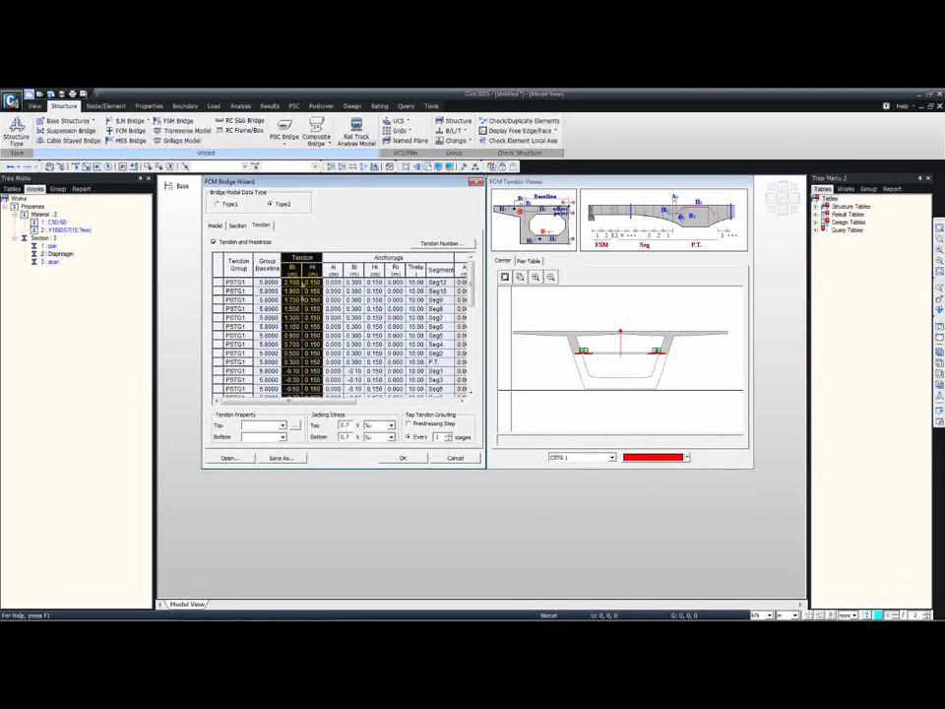
click(312, 291)
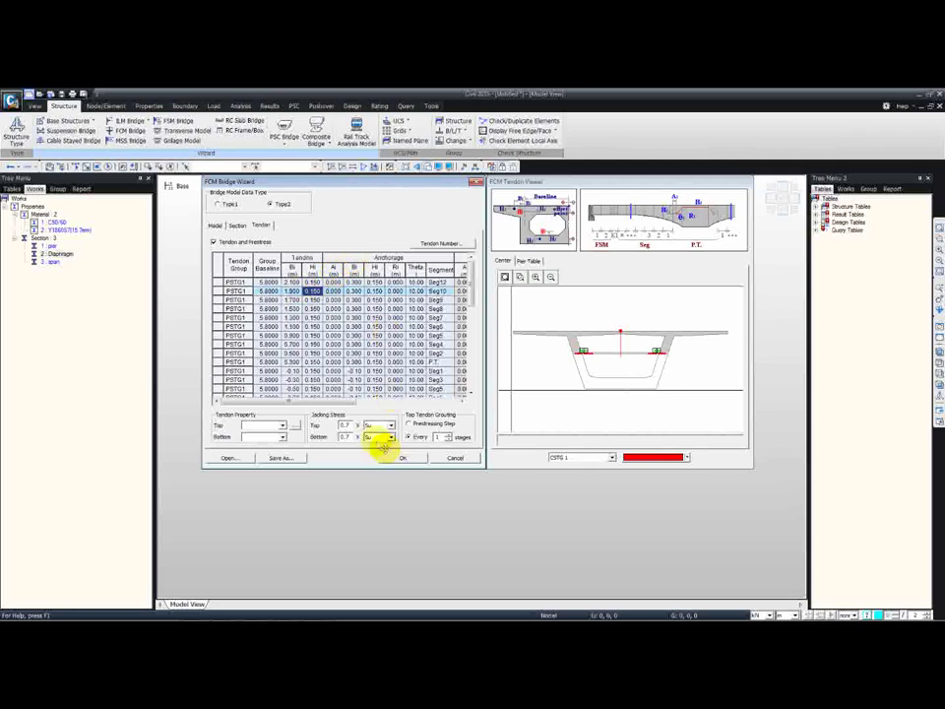
click(369, 403)
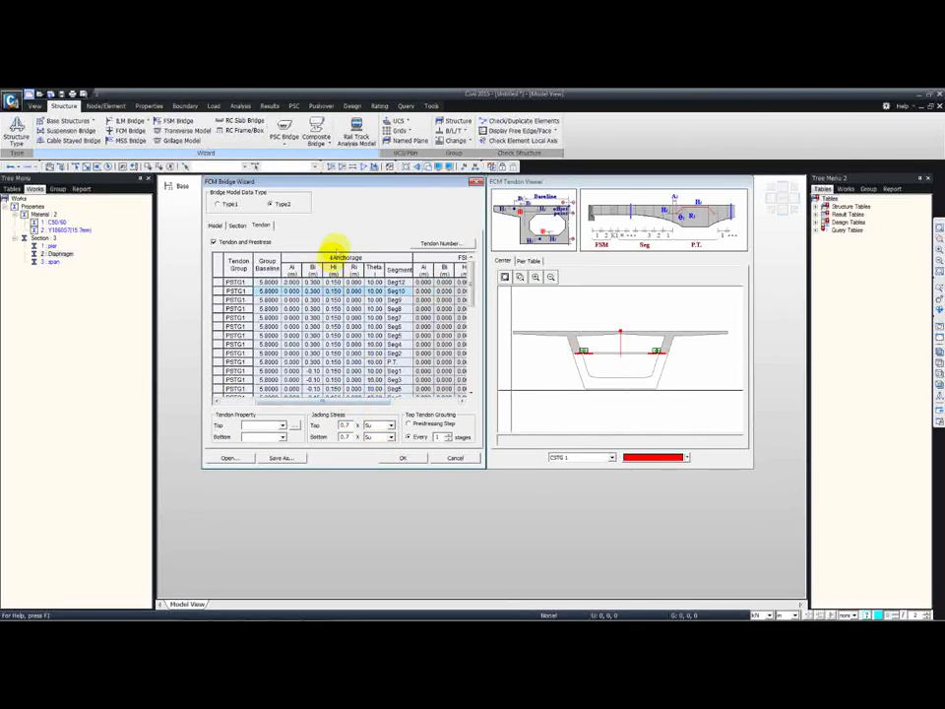
click(336, 256)
click(350, 258)
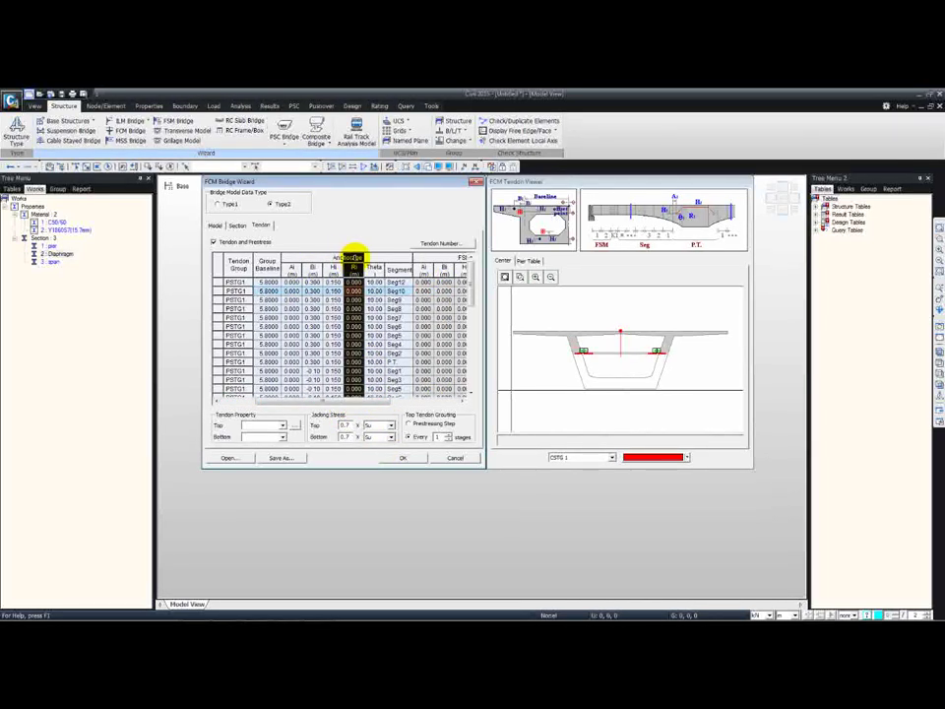
drag(369, 401, 458, 398)
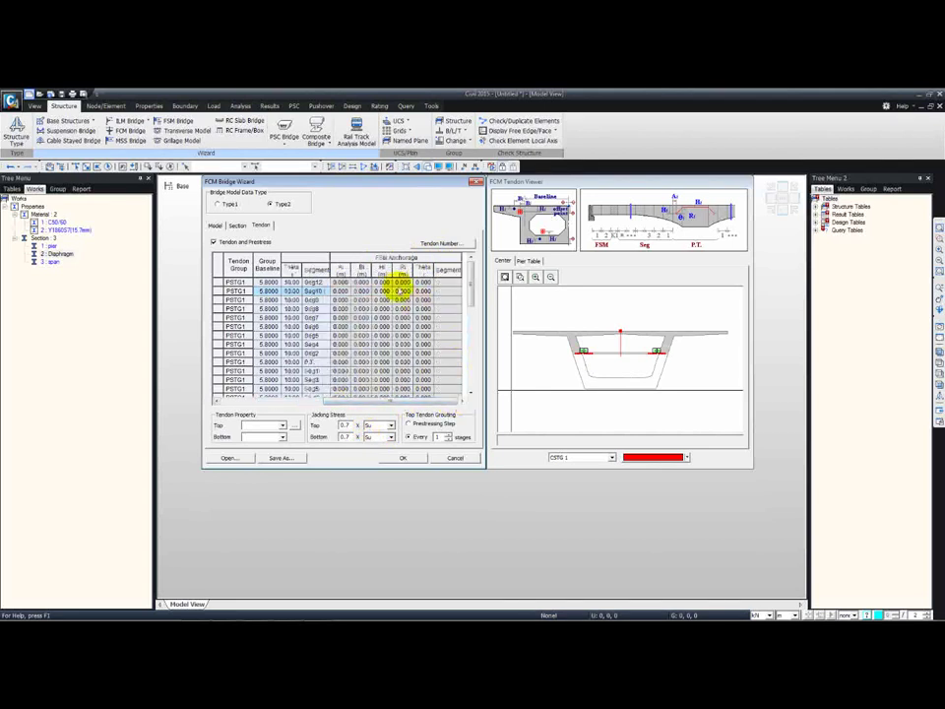
drag(327, 402, 263, 404)
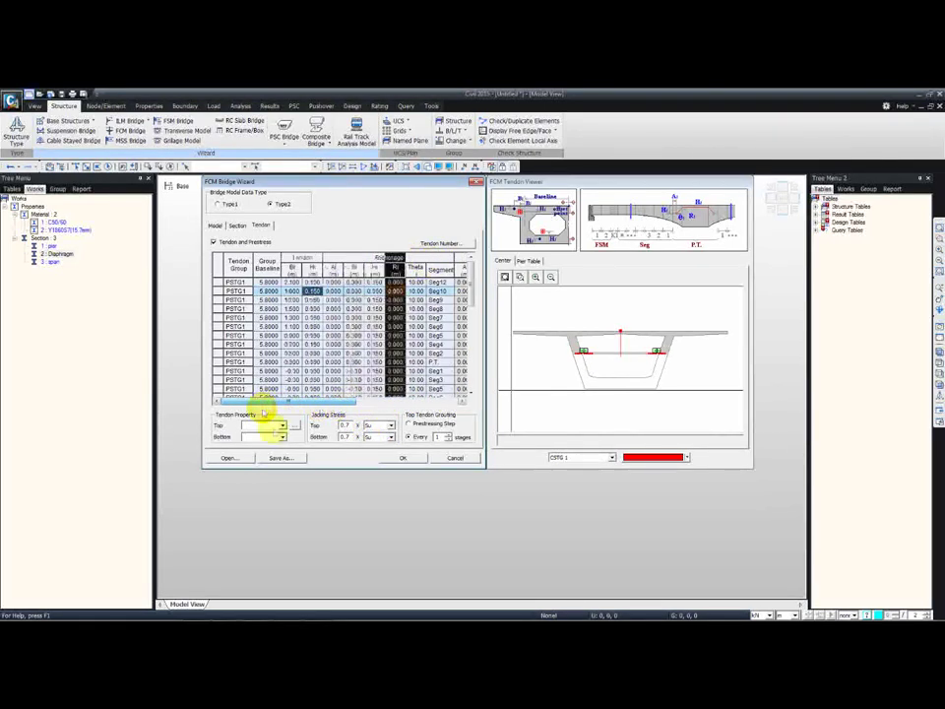
Add a tendon property named Tendon with type Internal(Post-Tension) and material Y1860S7(15.7mm).
click(262, 426)
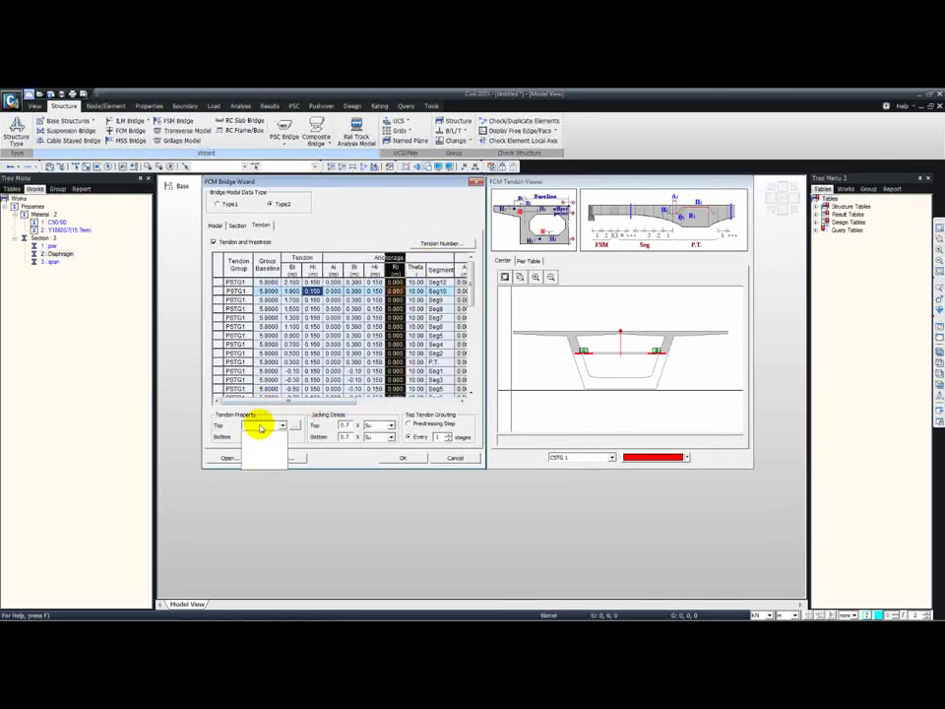
click(264, 434)
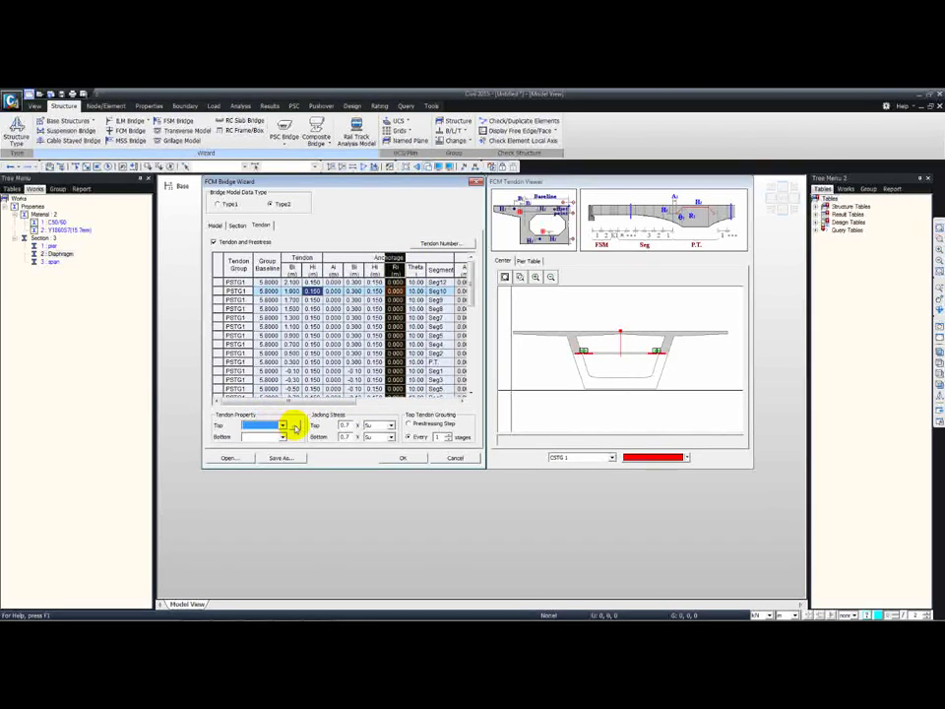
click(294, 427)
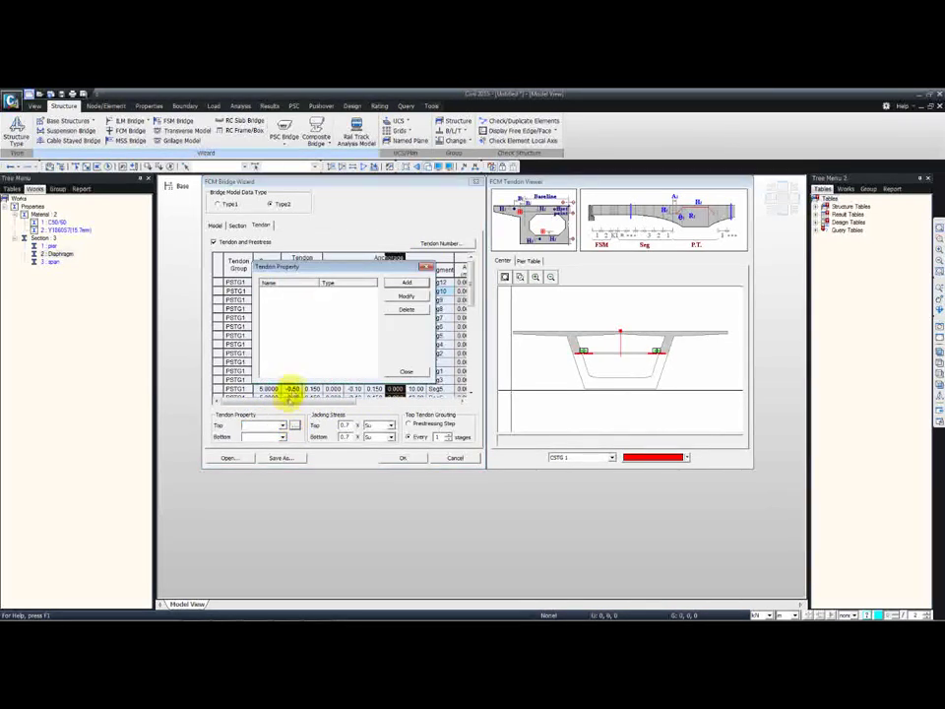
click(403, 282)
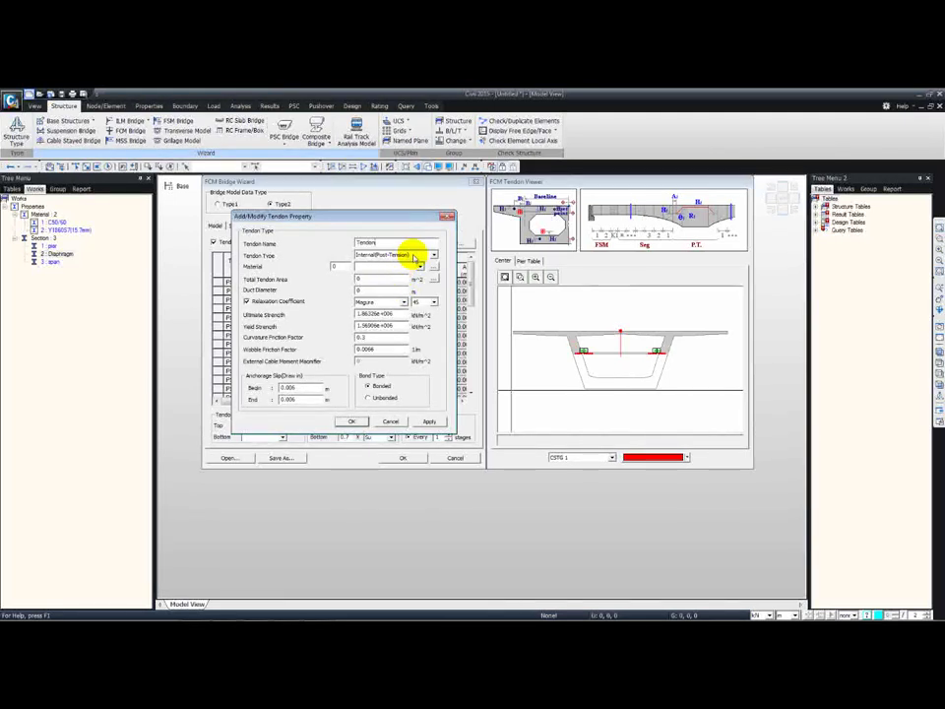
click(414, 255)
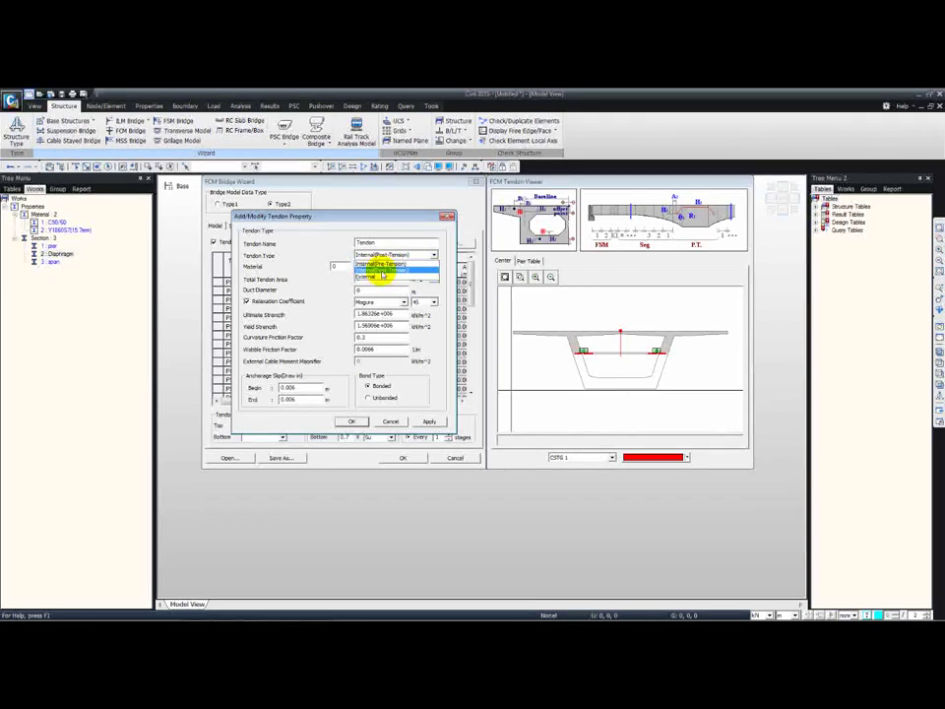
click(422, 258)
click(419, 266)
click(404, 282)
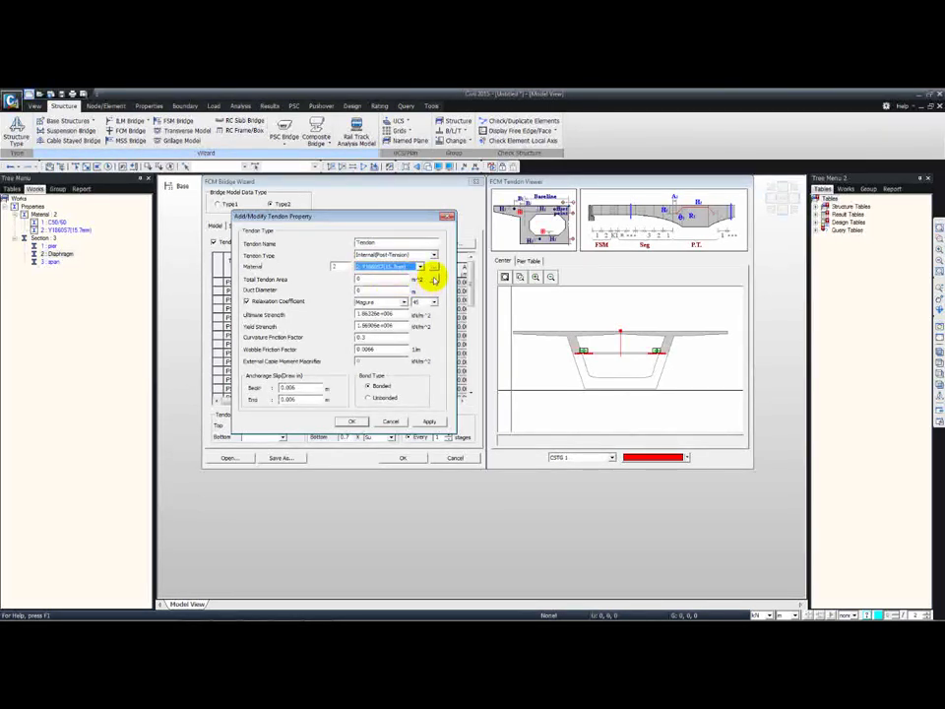
Define the tendon area with 21 strands of 15.2mm(0.6") diameter and set the duct diameter to 0.15 m.
click(435, 279)
click(398, 313)
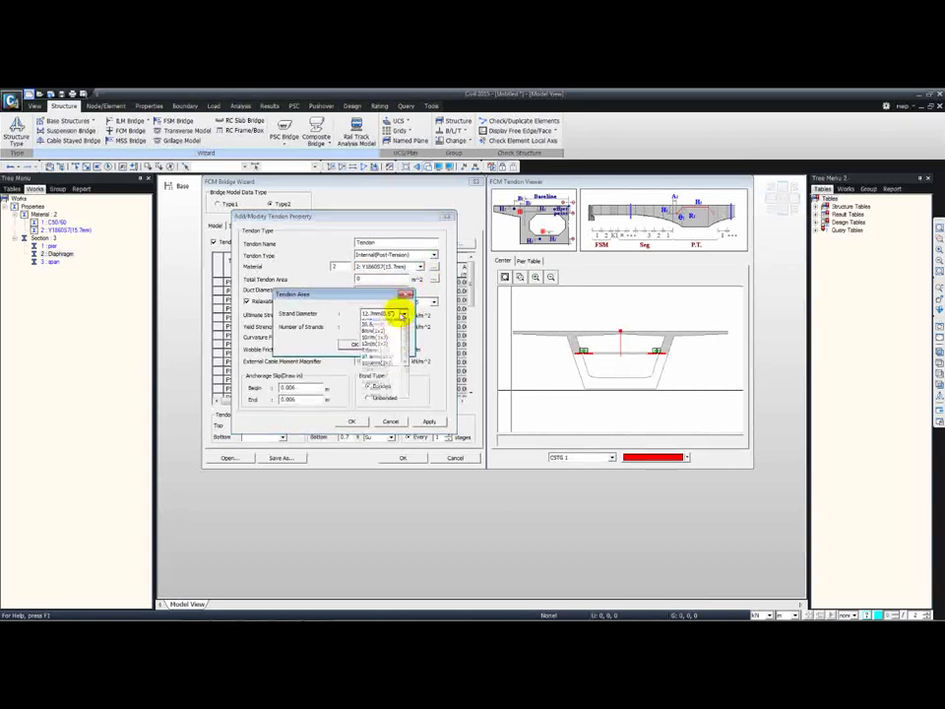
click(376, 328)
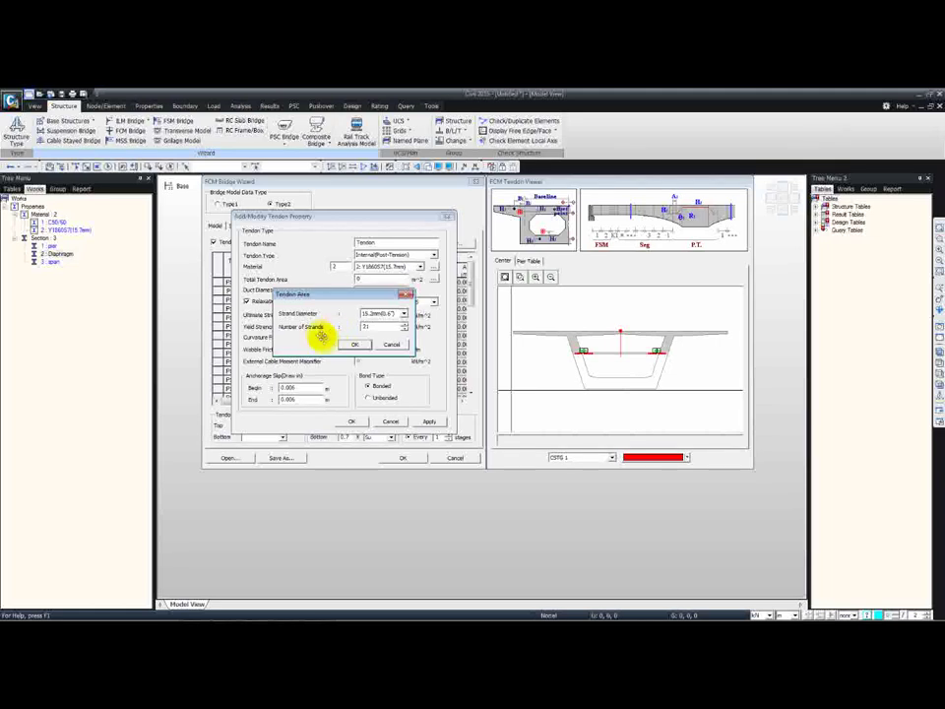
click(354, 344)
double_click(375, 289)
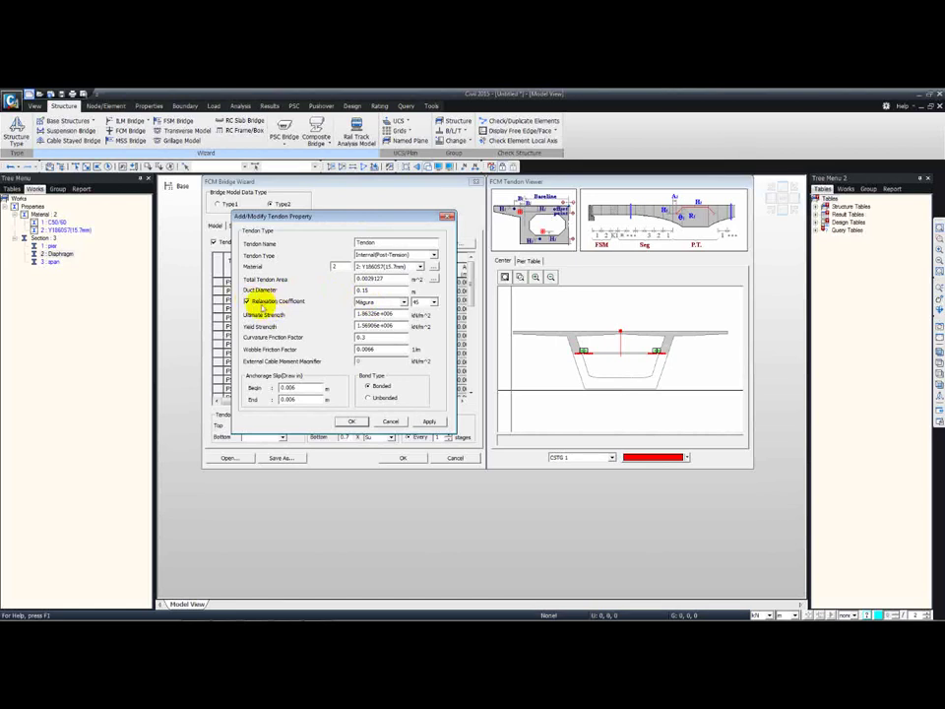
Set the relaxation coefficient code to European, use the Bonded bond type and save the tendon property.
click(395, 302)
click(386, 350)
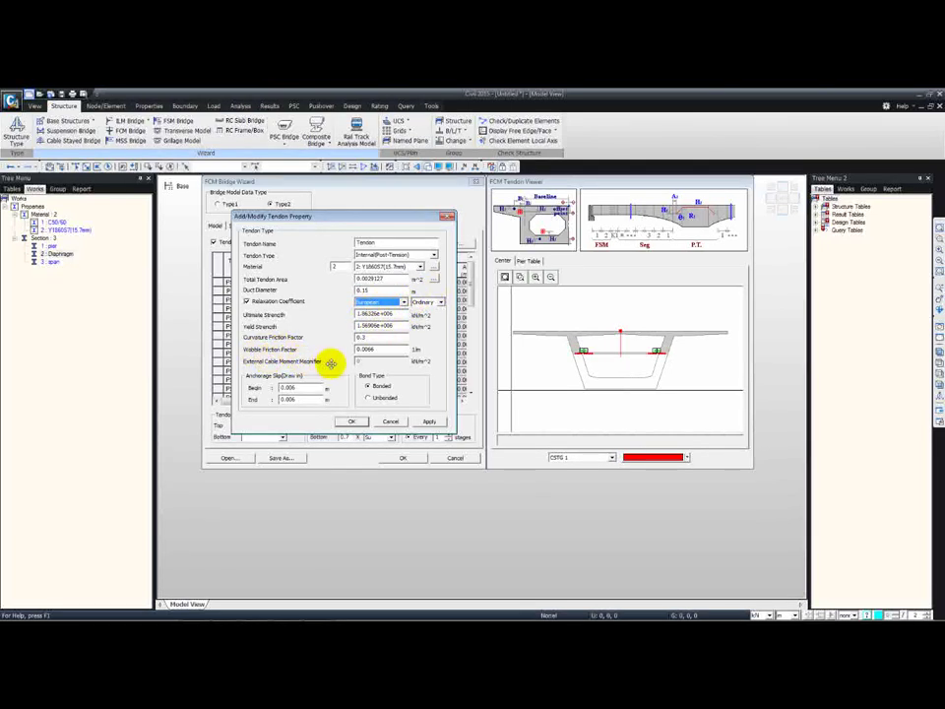
click(368, 386)
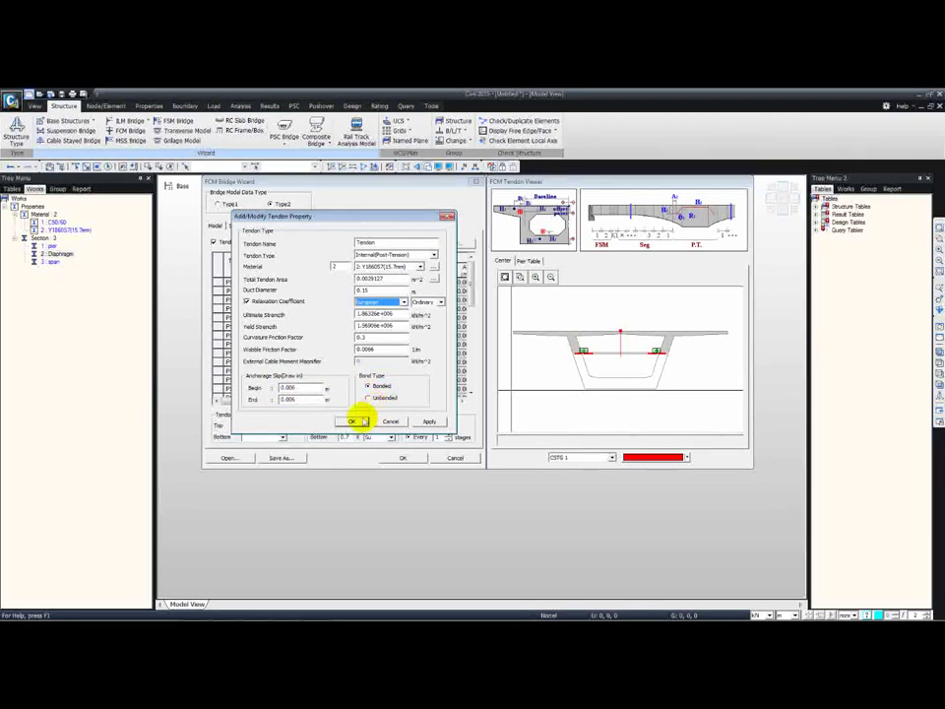
click(354, 421)
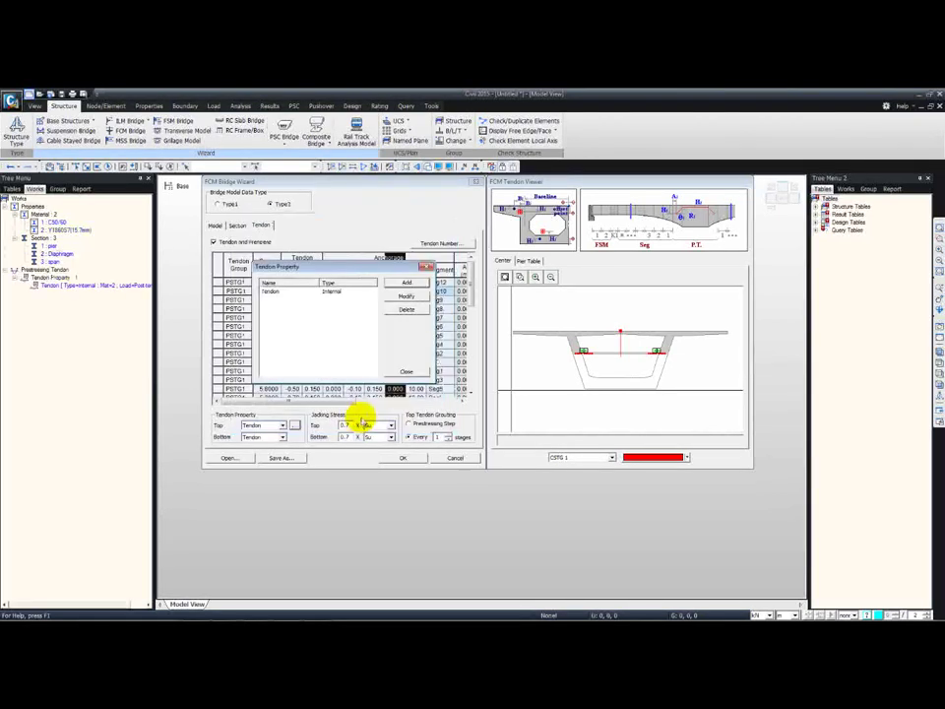
Close the tendon property list and generate the FCM bridge model with top and bottom jacking stresses of 0.7 Su.
click(407, 372)
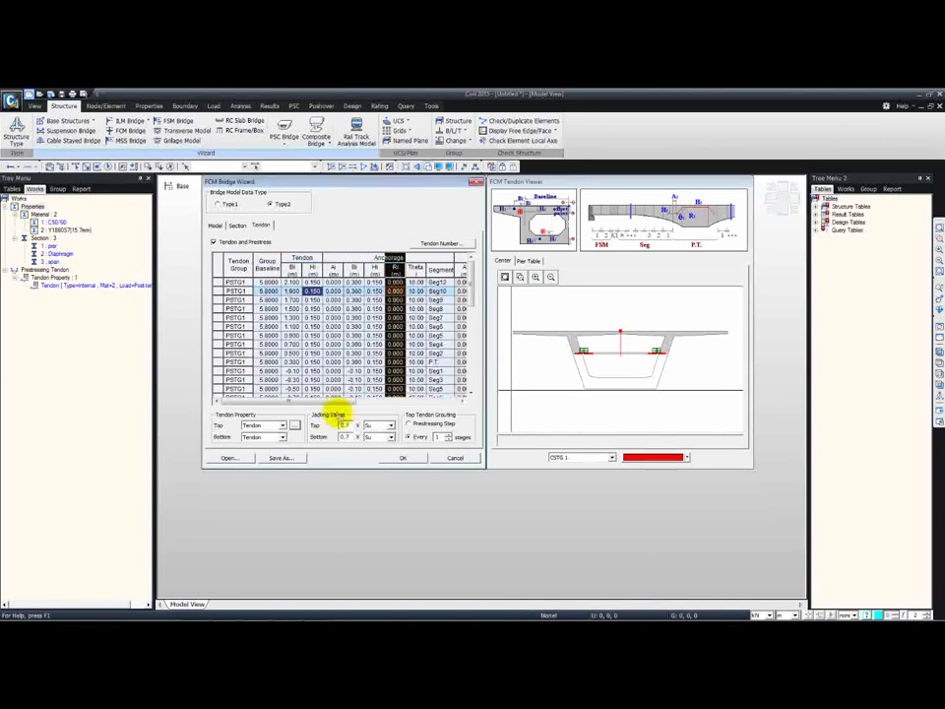
double_click(340, 424)
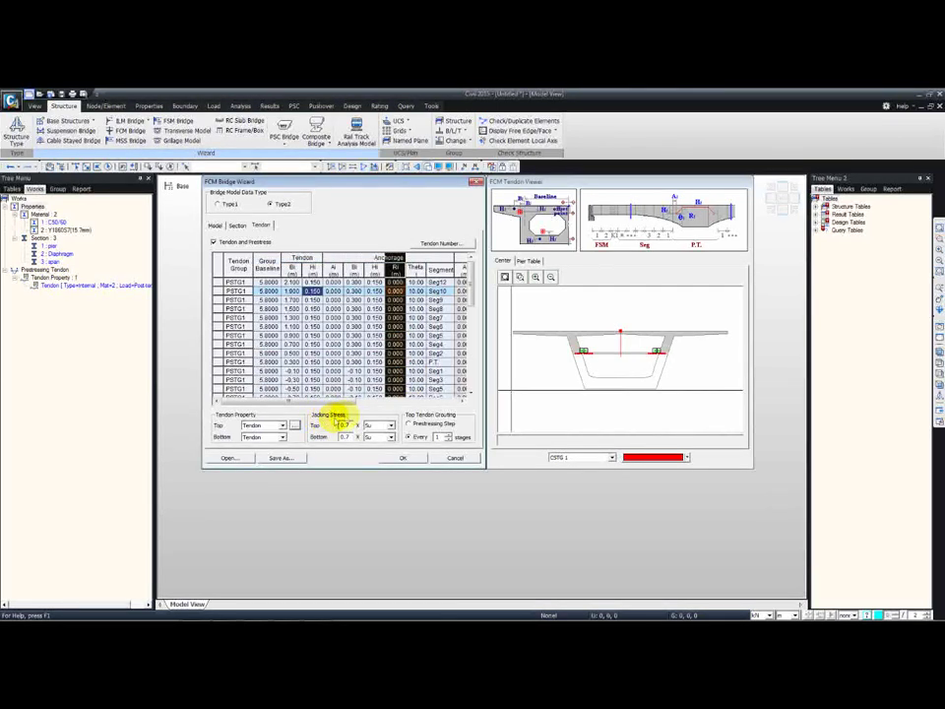
click(367, 424)
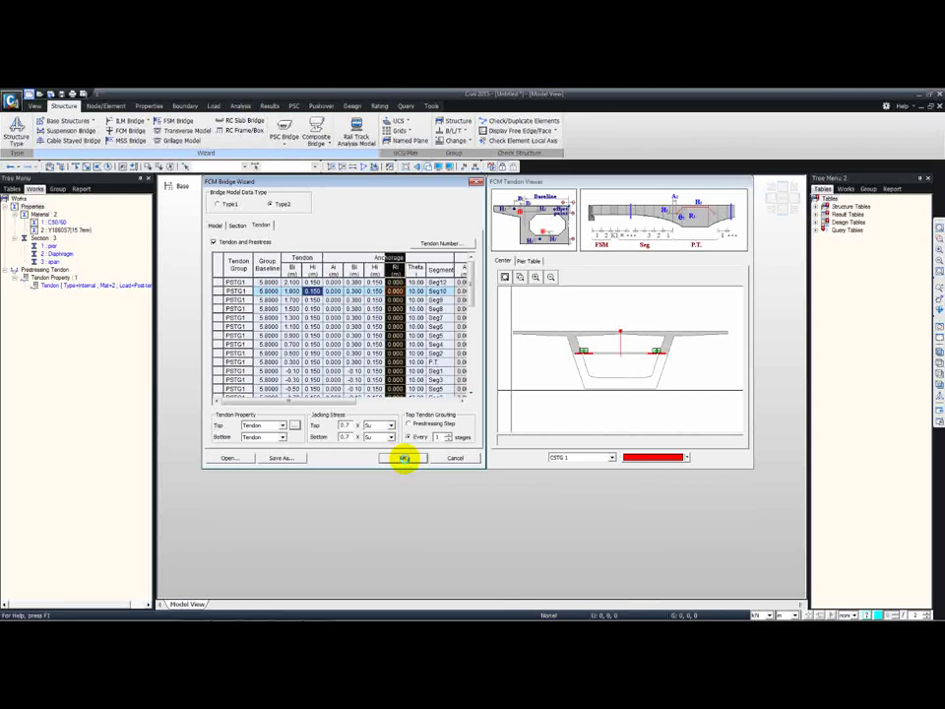
click(404, 458)
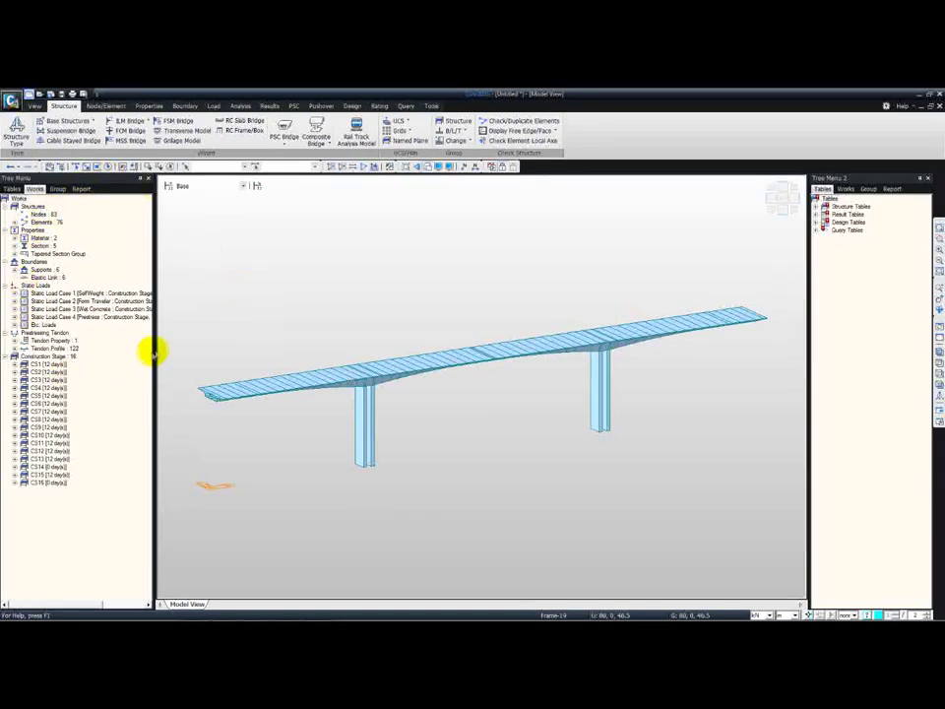
Widen the works tree and select all nodes and elements to examine them on the generated bridge.
drag(155, 347, 182, 348)
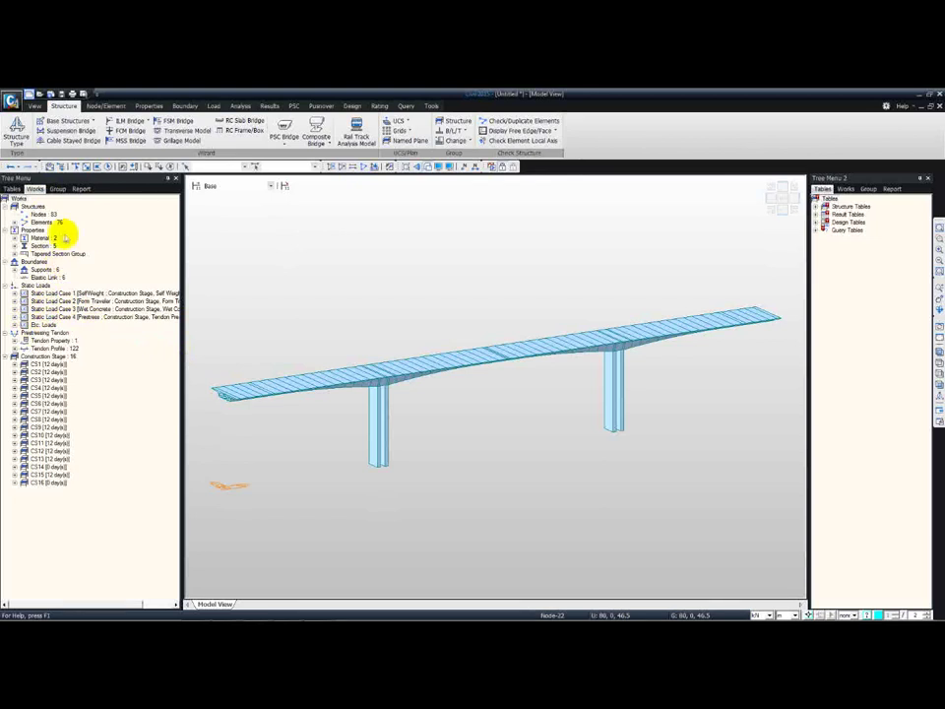
mouse_move(270, 301)
ctrl+middle_down()
mouse_move(274, 289)
mouse_move(256, 284)
mouse_move(284, 299)
ctrl+middle_up()
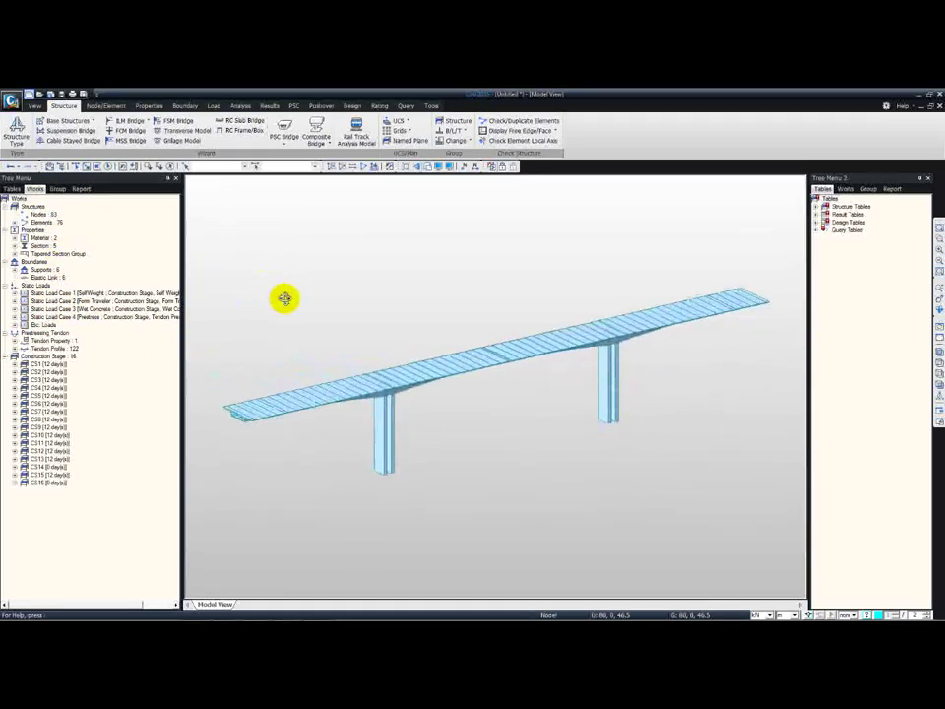
double_click(38, 212)
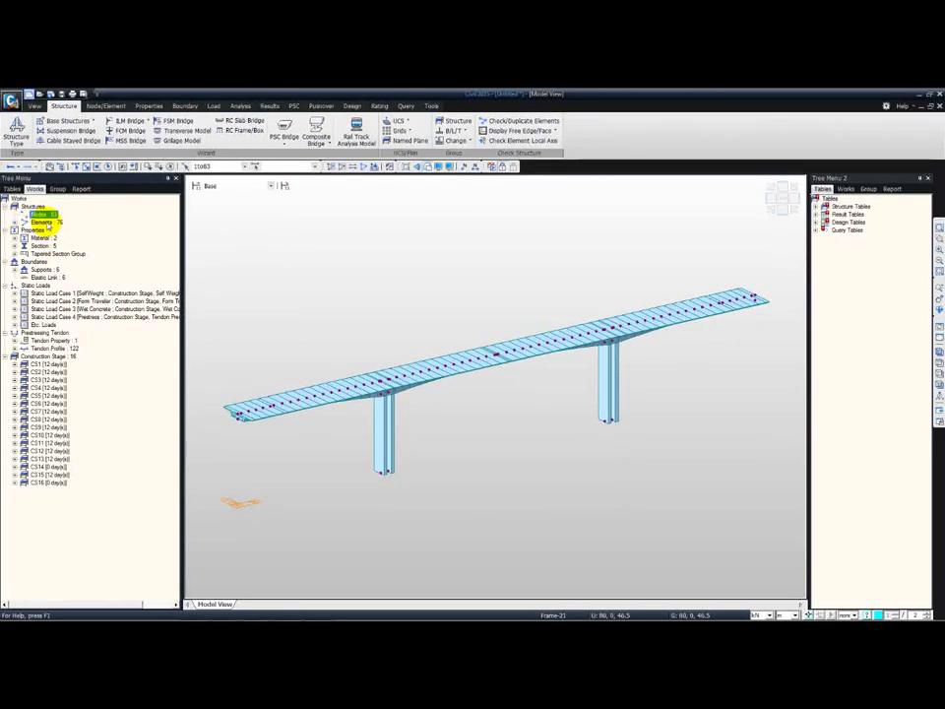
double_click(44, 223)
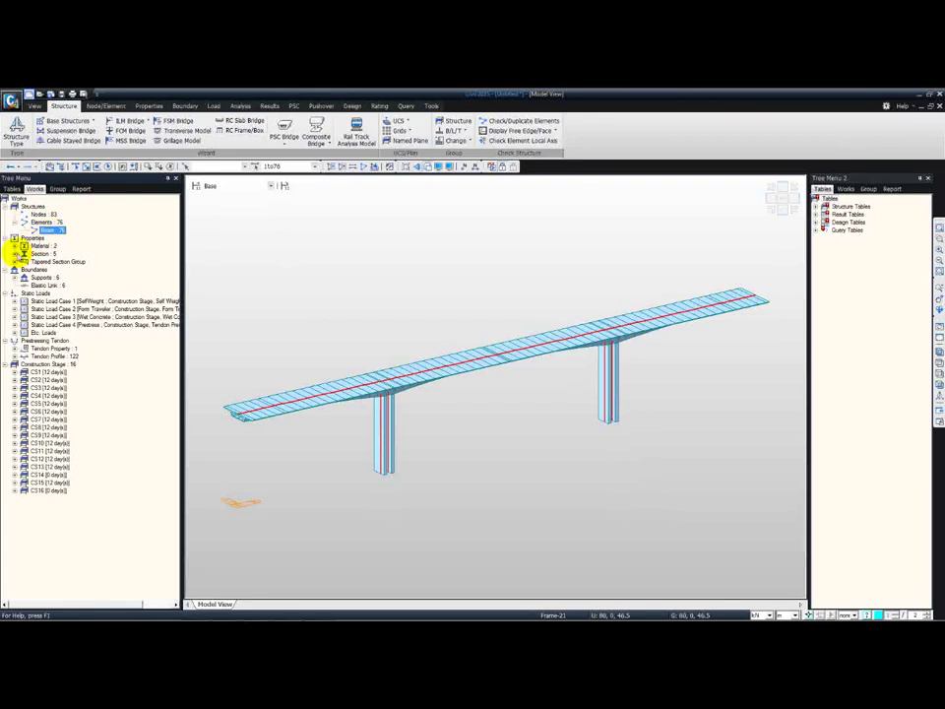
Expand all material and section properties in the works tree and select the elements assigned to section TAP-PSC:1.
right_click(19, 238)
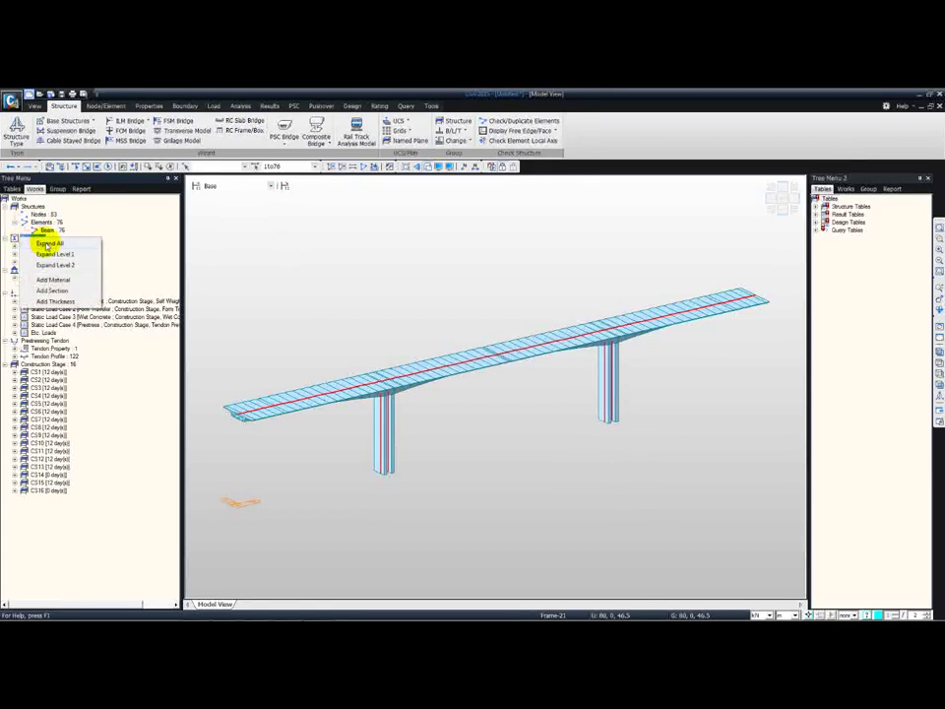
click(46, 246)
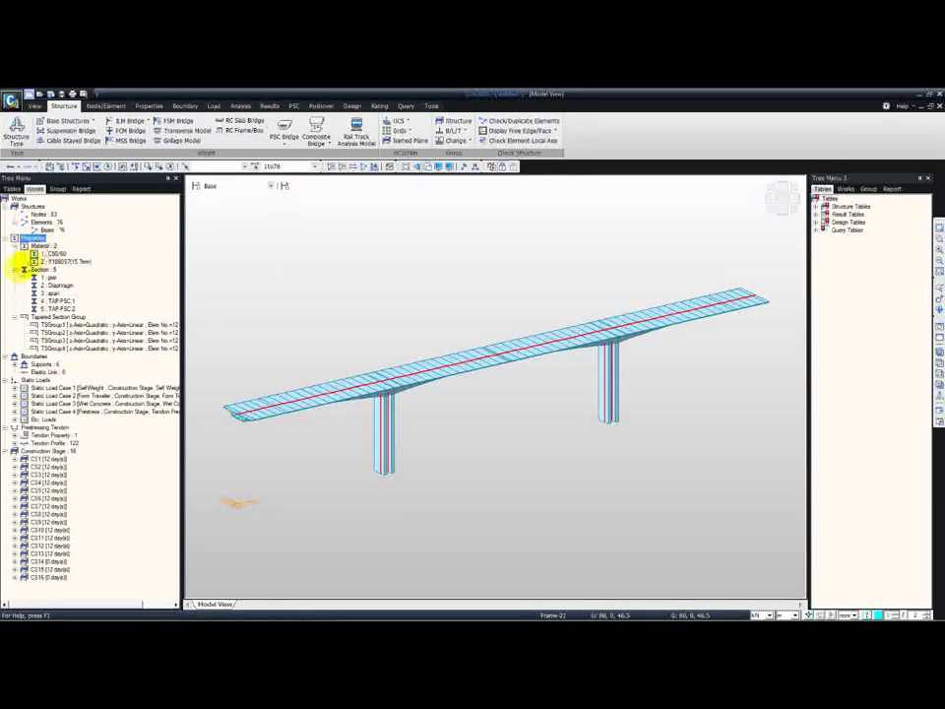
click(29, 269)
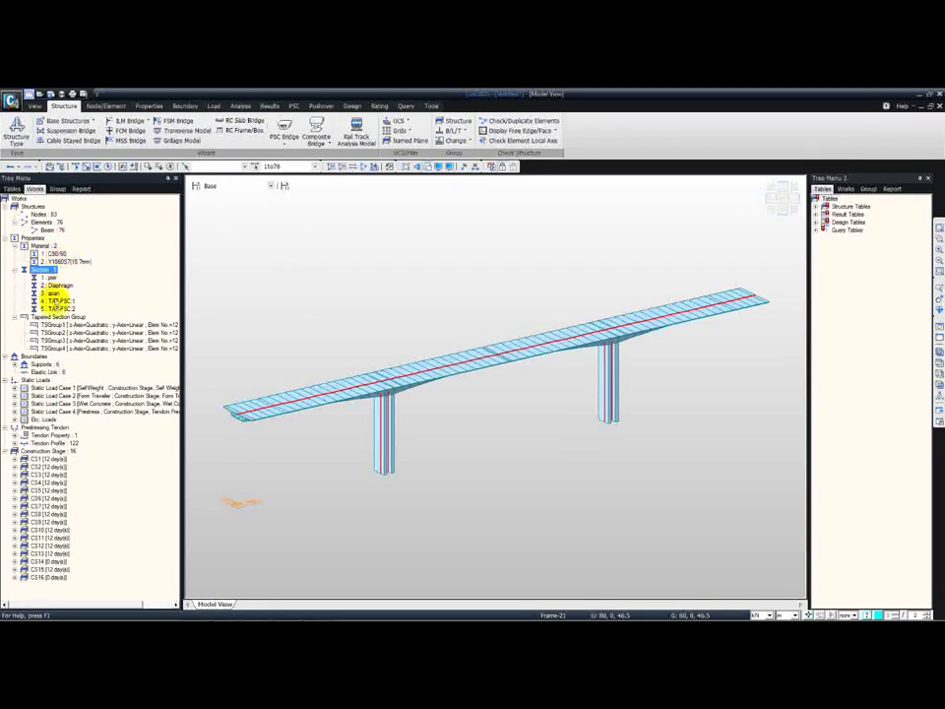
click(78, 301)
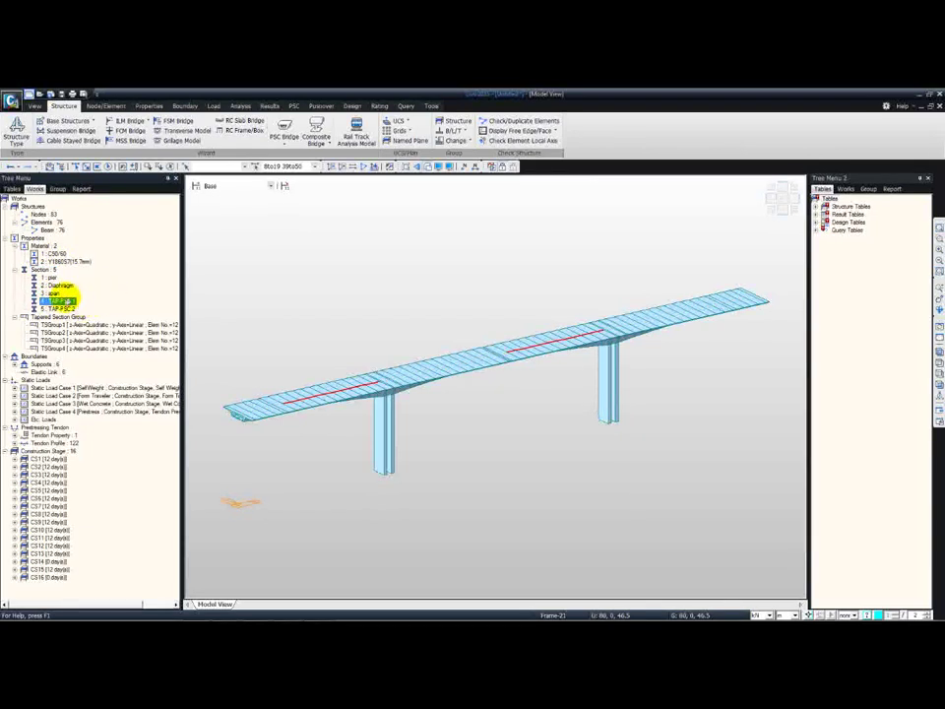
Isolate the selected tapered elements to examine their side profile, and reactivate the whole model.
click(331, 167)
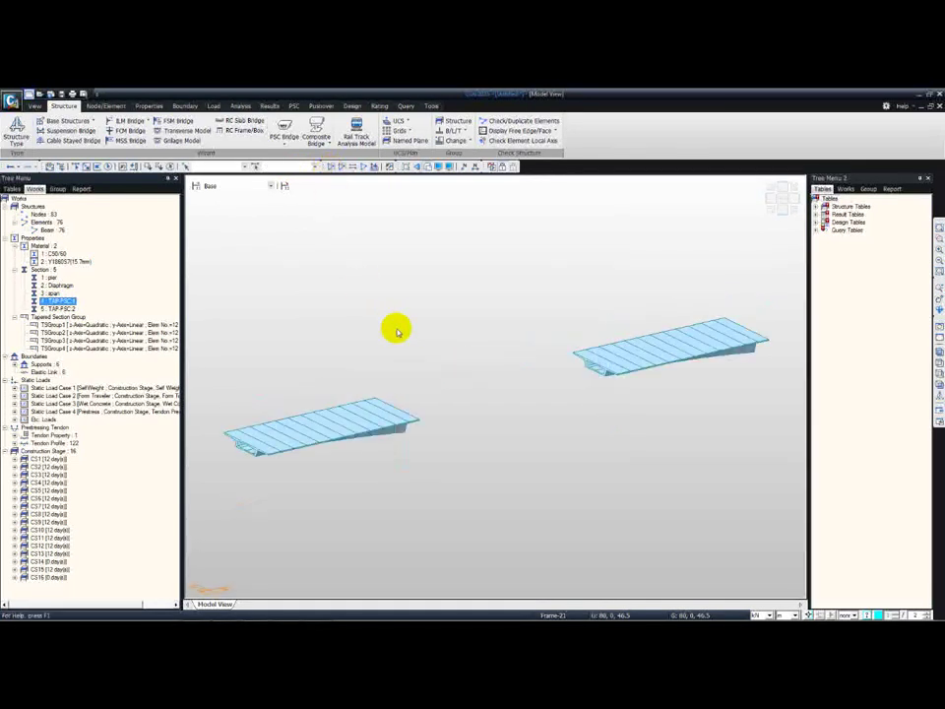
ctrl+middle_drag(423, 339, 497, 335)
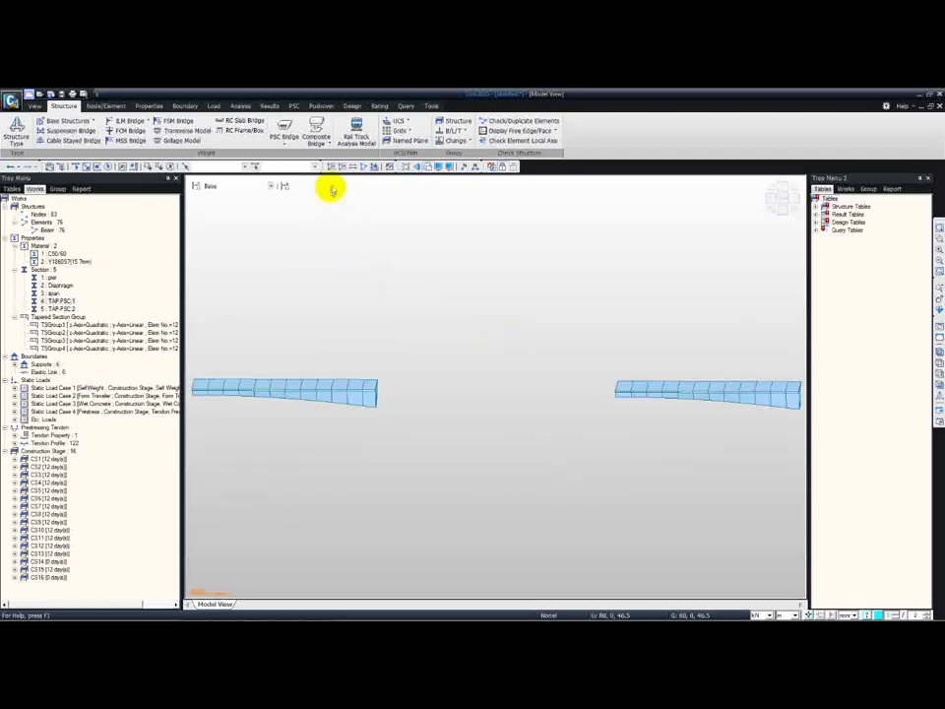
click(364, 167)
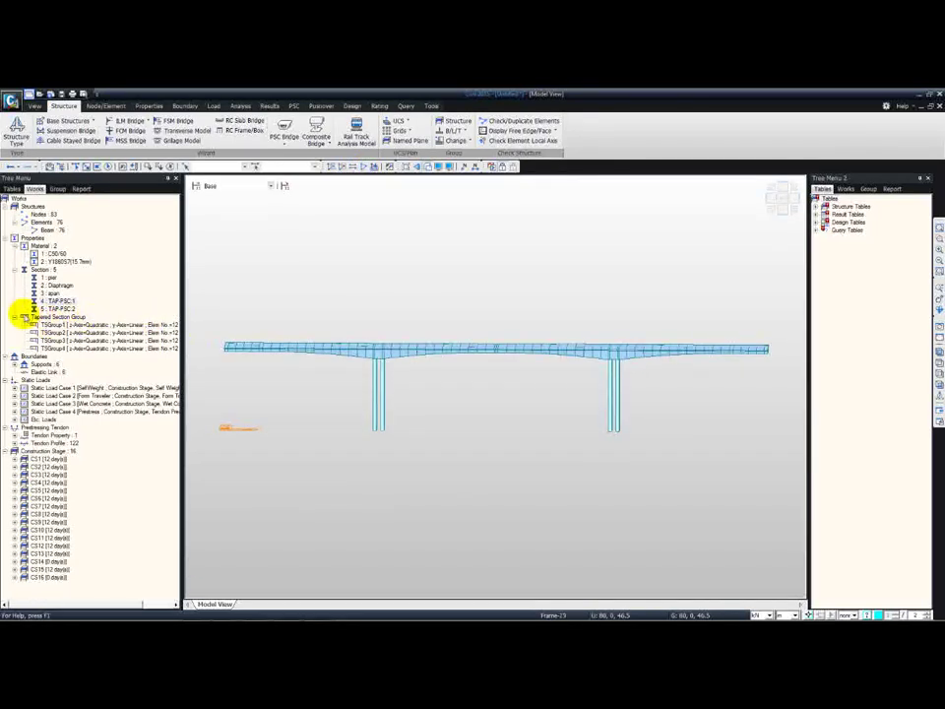
Collapse the properties, expand the supports and display the Type 1 support conditions on the model.
click(14, 237)
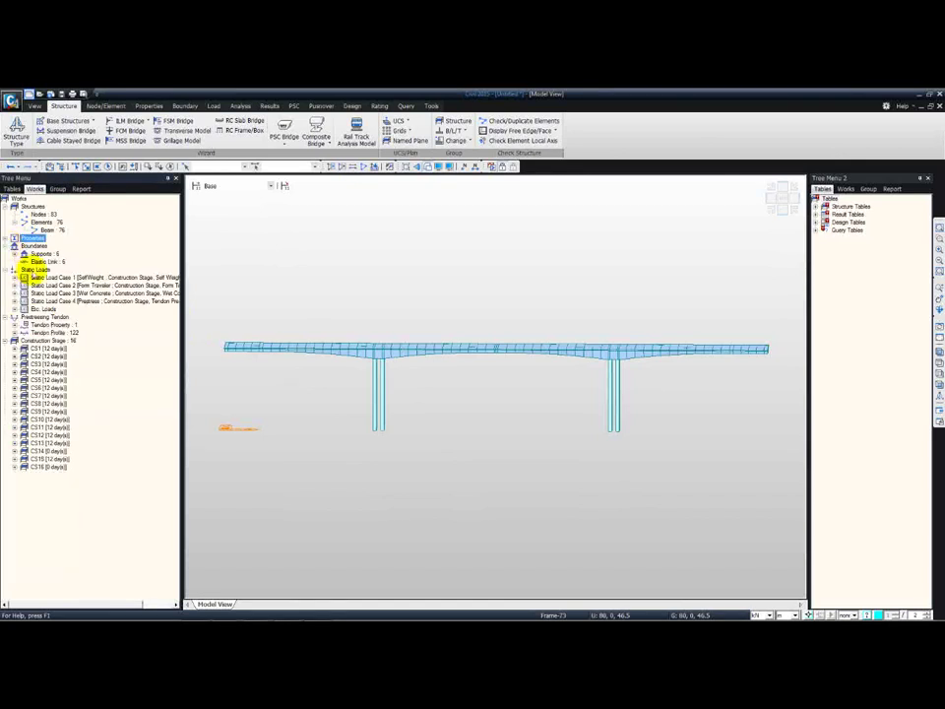
click(14, 253)
click(44, 260)
right_click(56, 261)
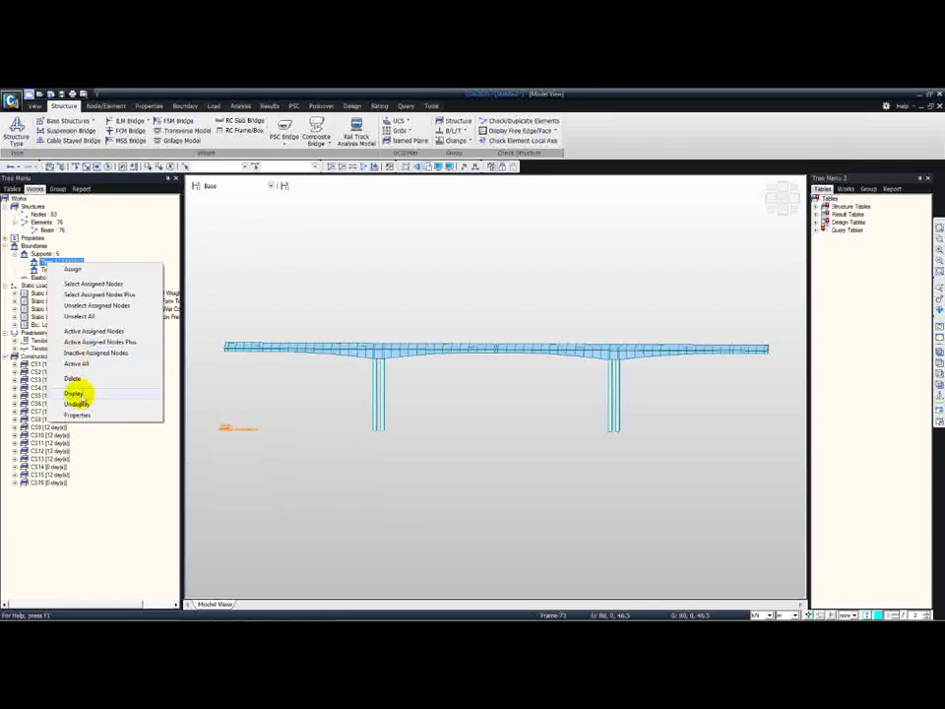
click(75, 394)
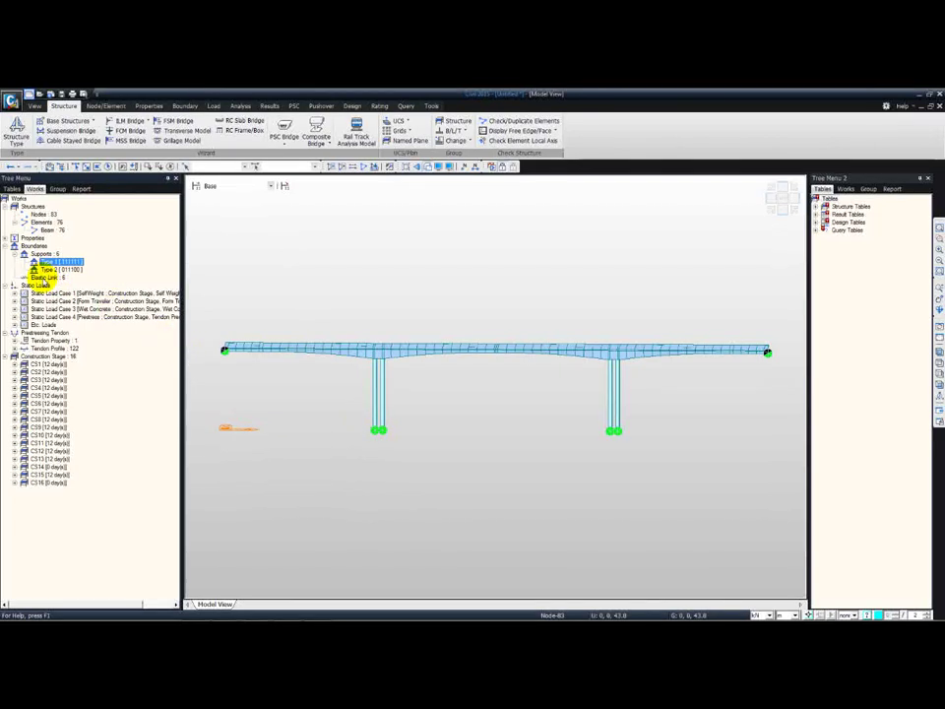
Display the elastic links on the bridge to examine their locations, and hide them again.
right_click(45, 279)
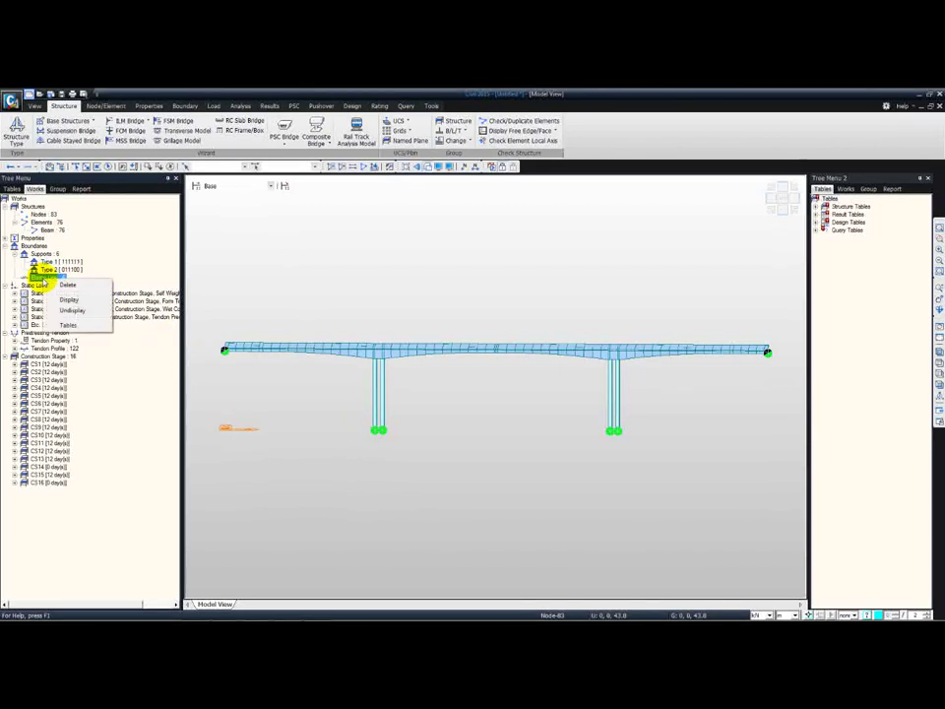
click(72, 302)
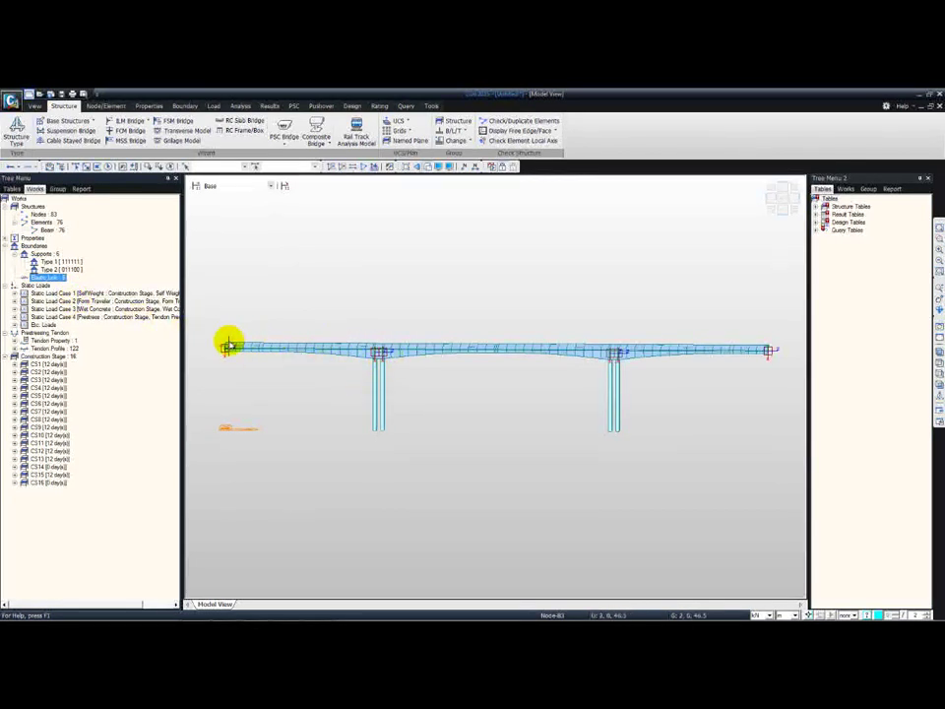
right_click(53, 279)
click(83, 311)
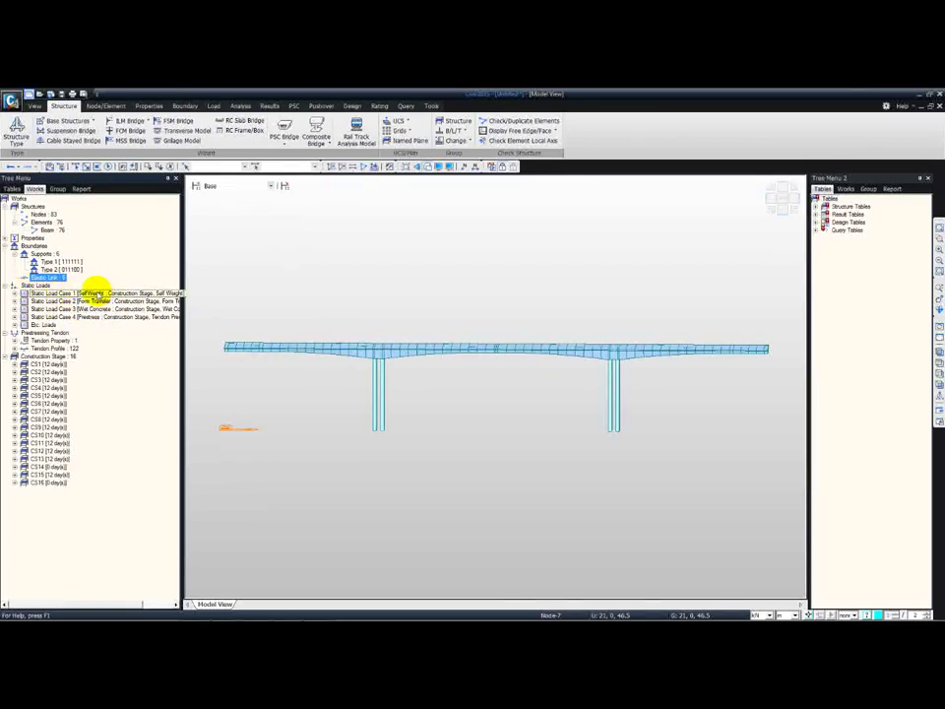
Expand the Form Traveler load case and display its nodal loads on the model.
click(82, 300)
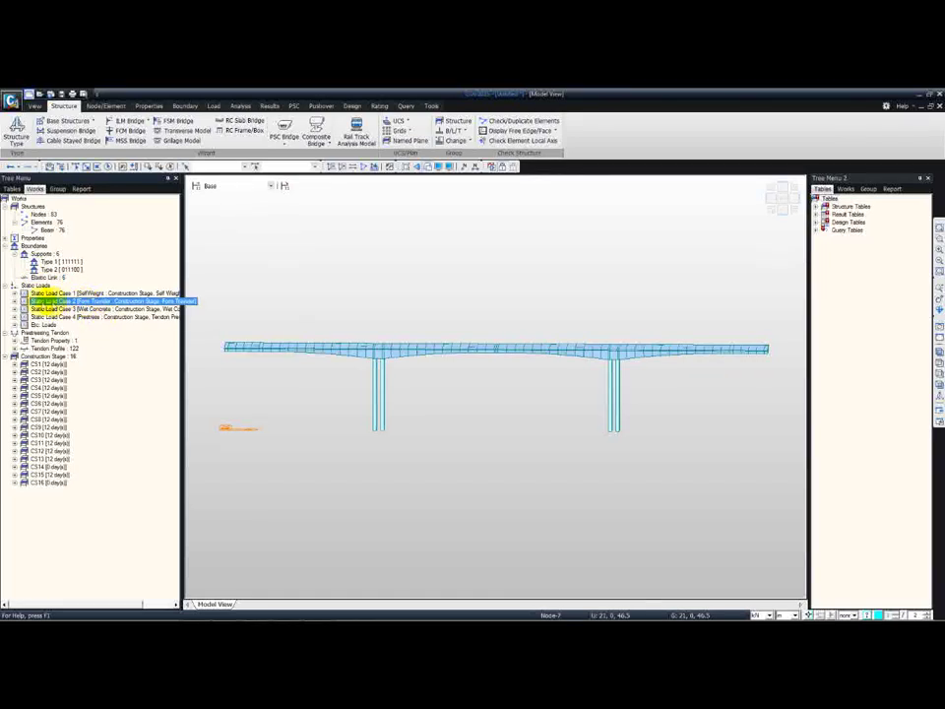
click(14, 300)
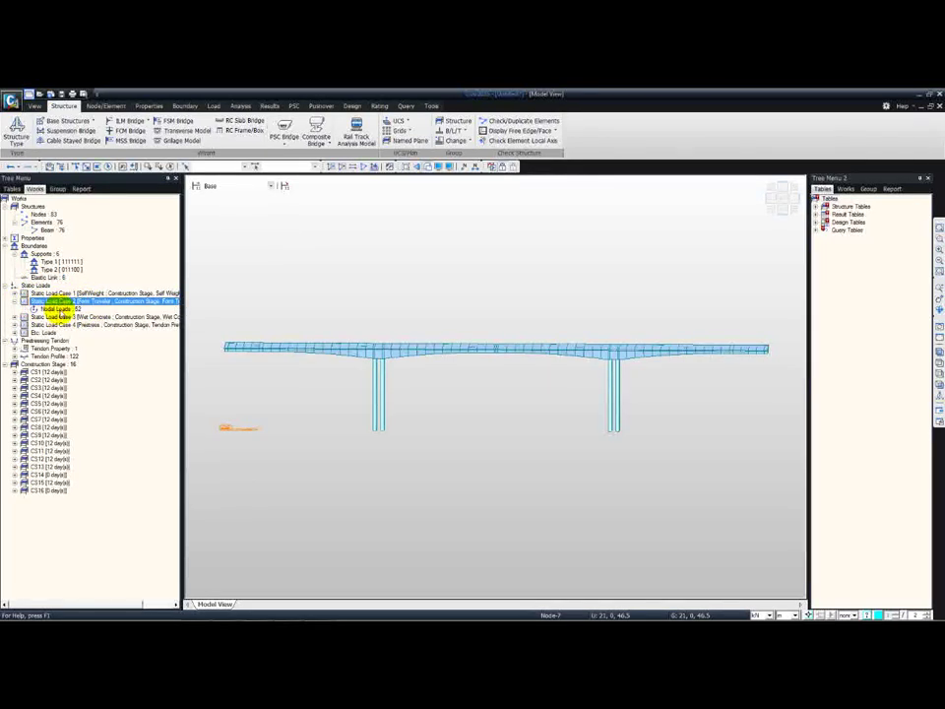
right_click(59, 311)
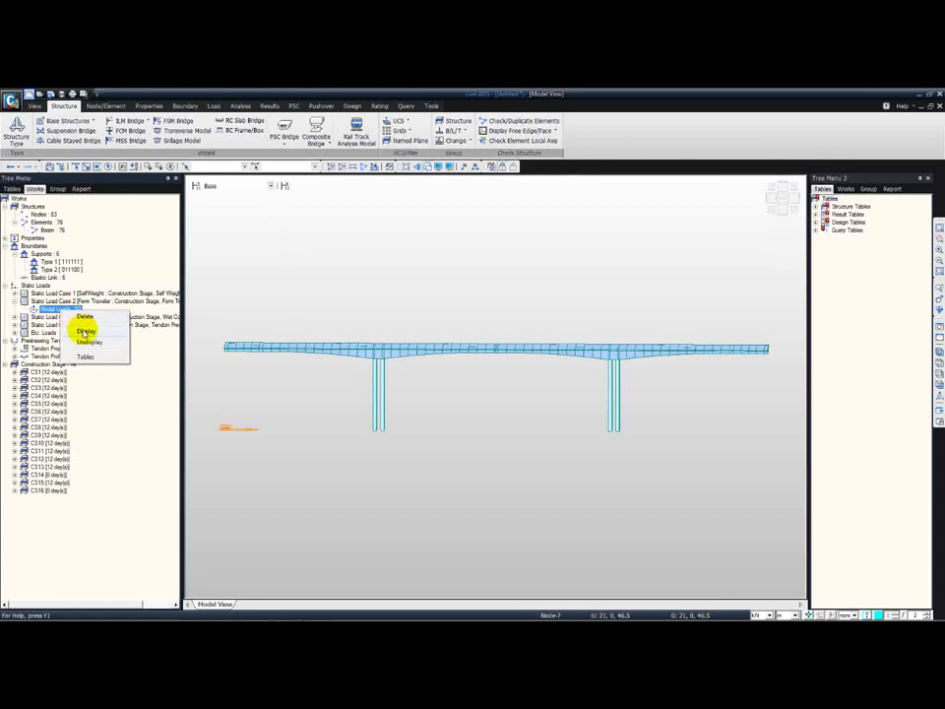
click(85, 330)
Step through construction stages CS1 to CS16 to examine the cantilever erection sequence and the form traveler loads.
click(246, 186)
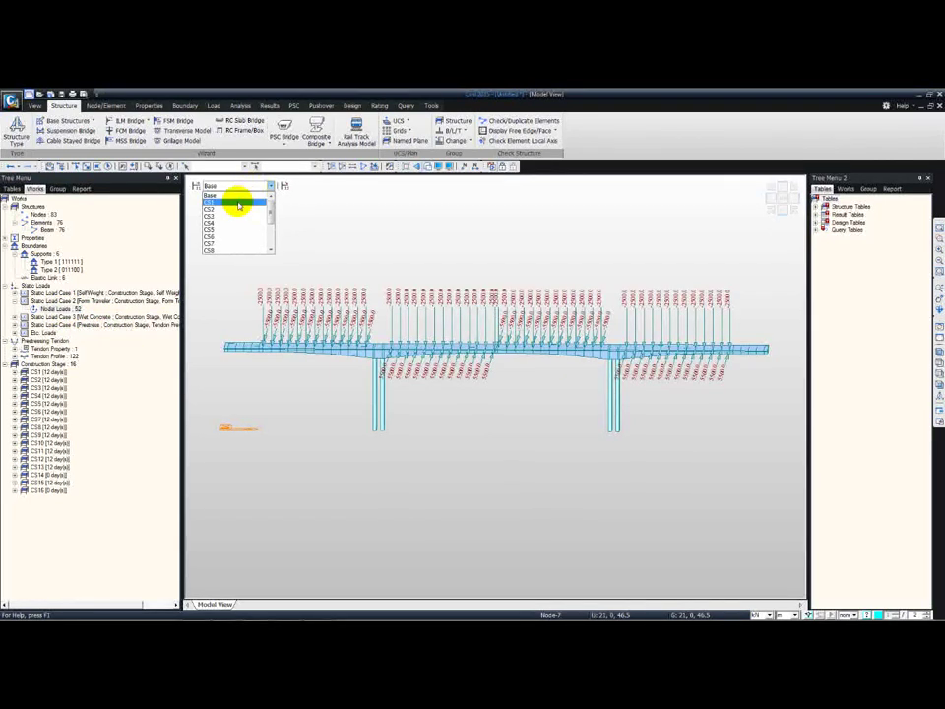
click(238, 204)
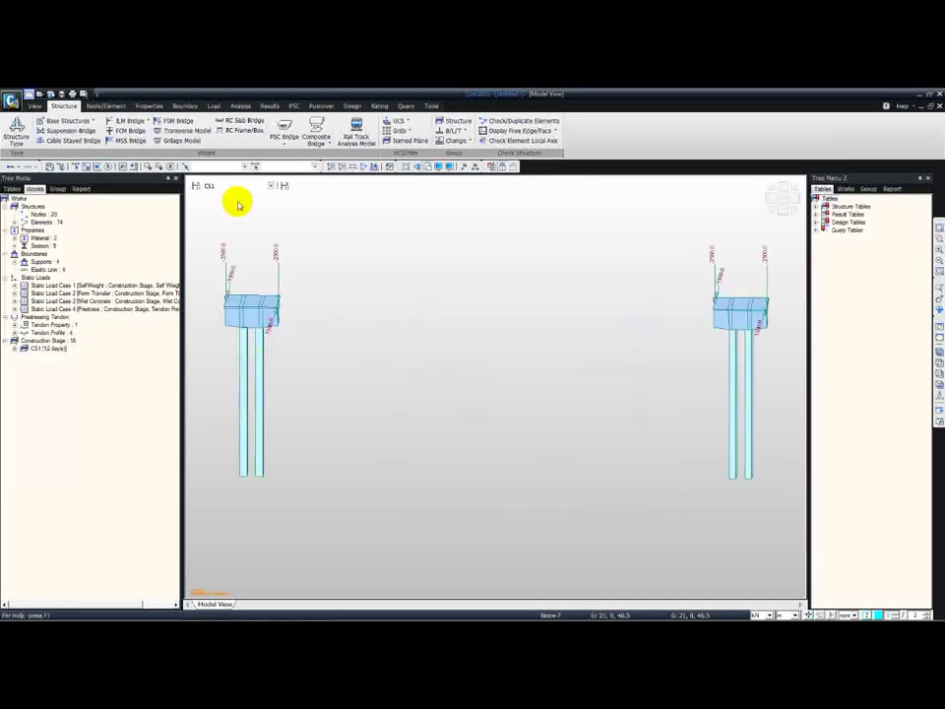
key(Down)
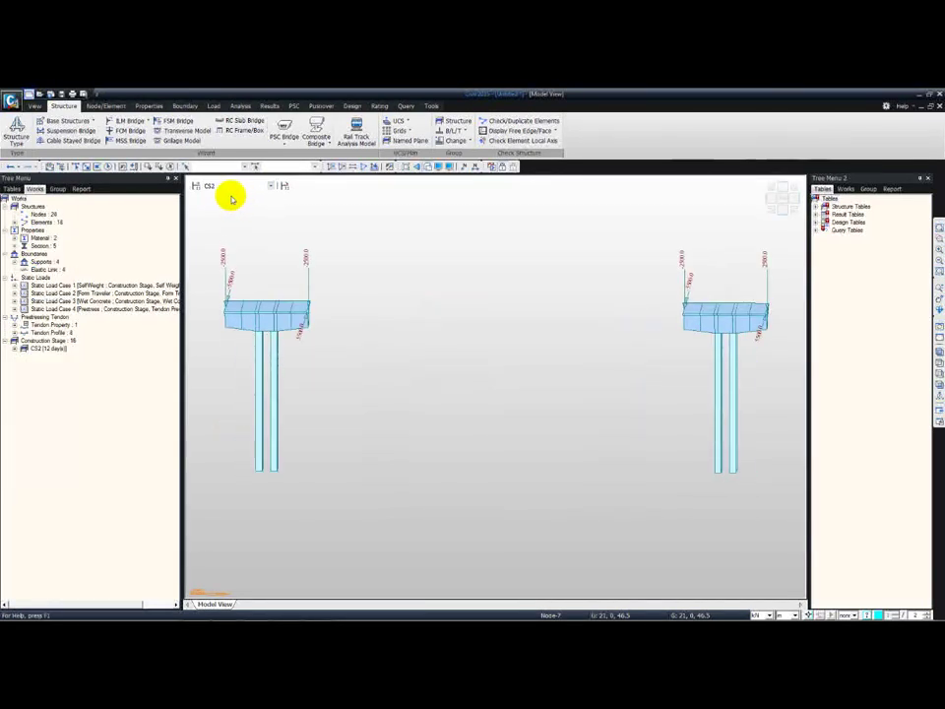
key(Down)
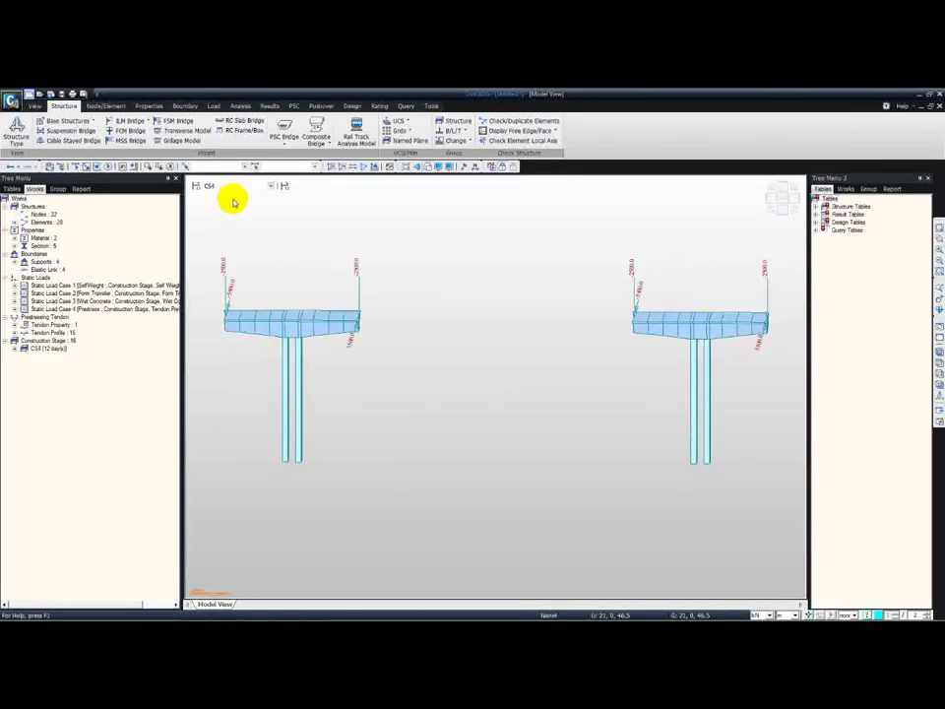
key(Down)
key(Down)
key(Down)
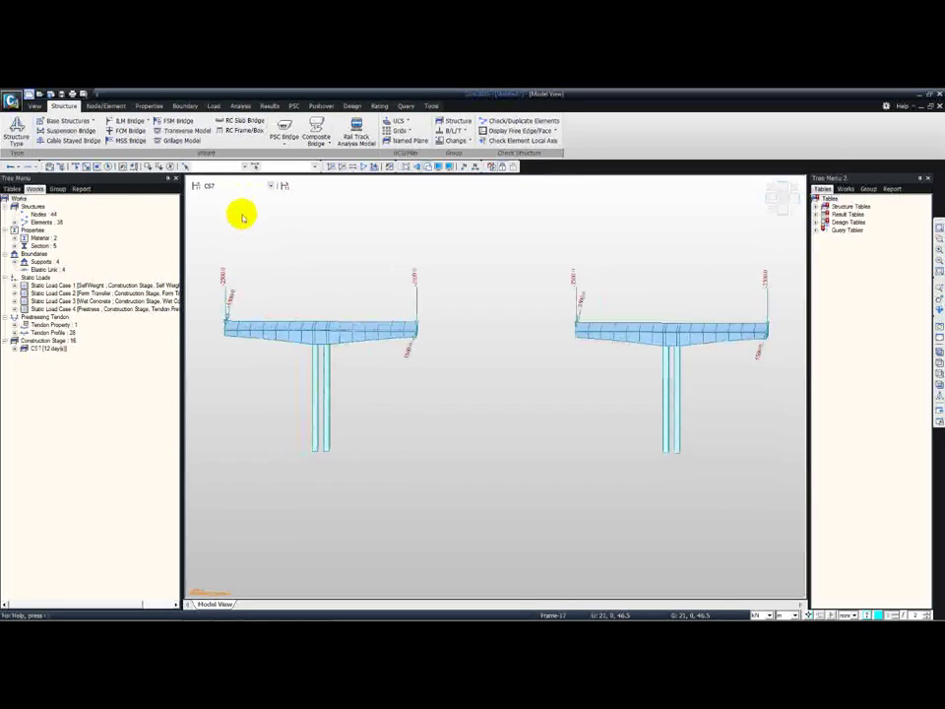
key(Down)
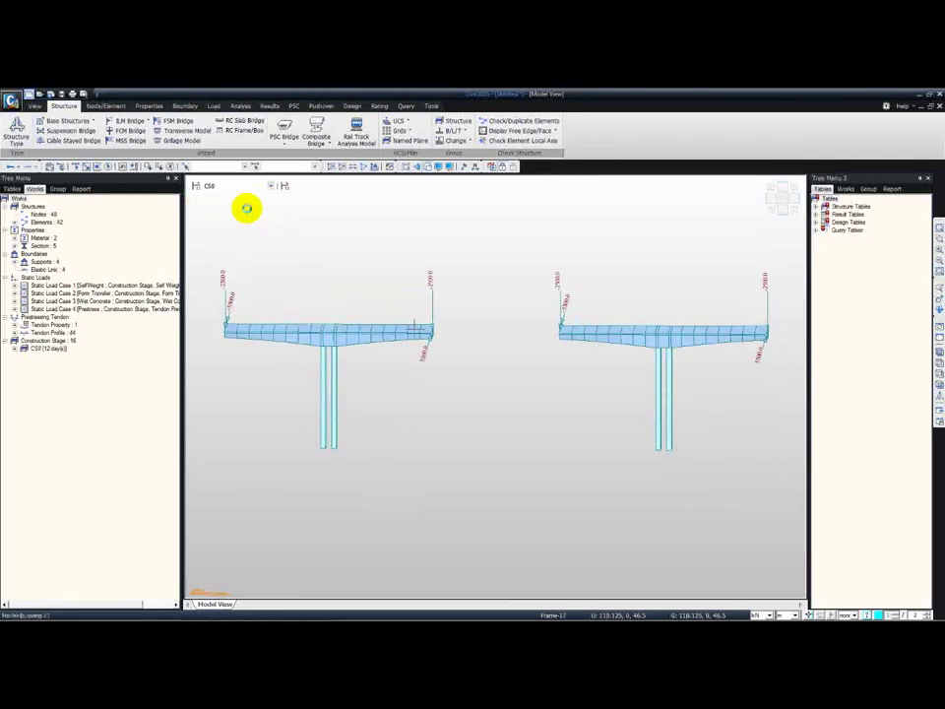
key(Down)
key(Down)
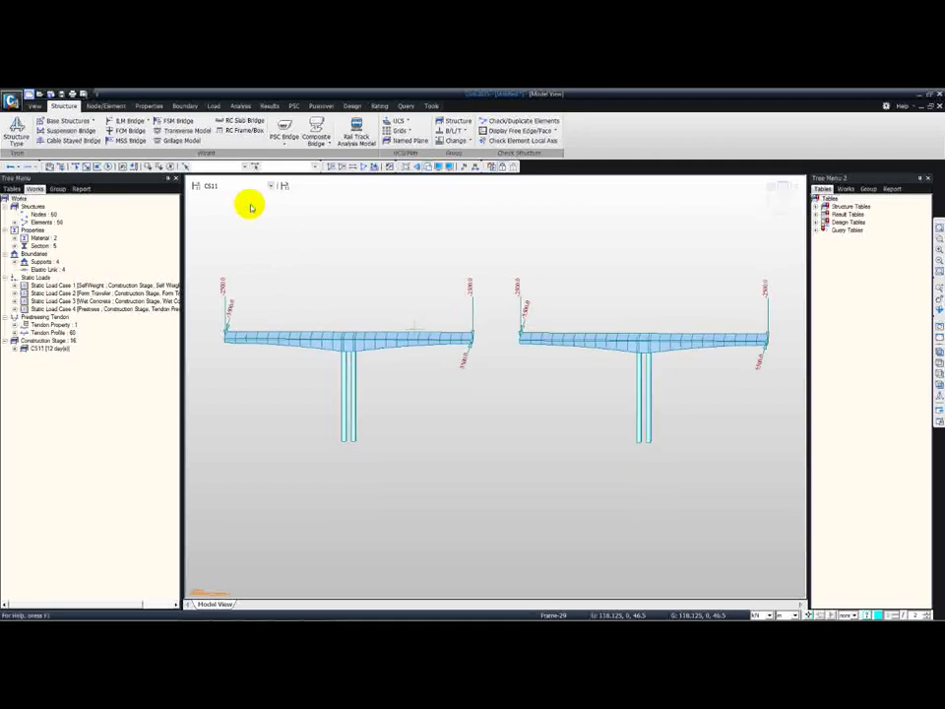
key(Down)
key(Down)
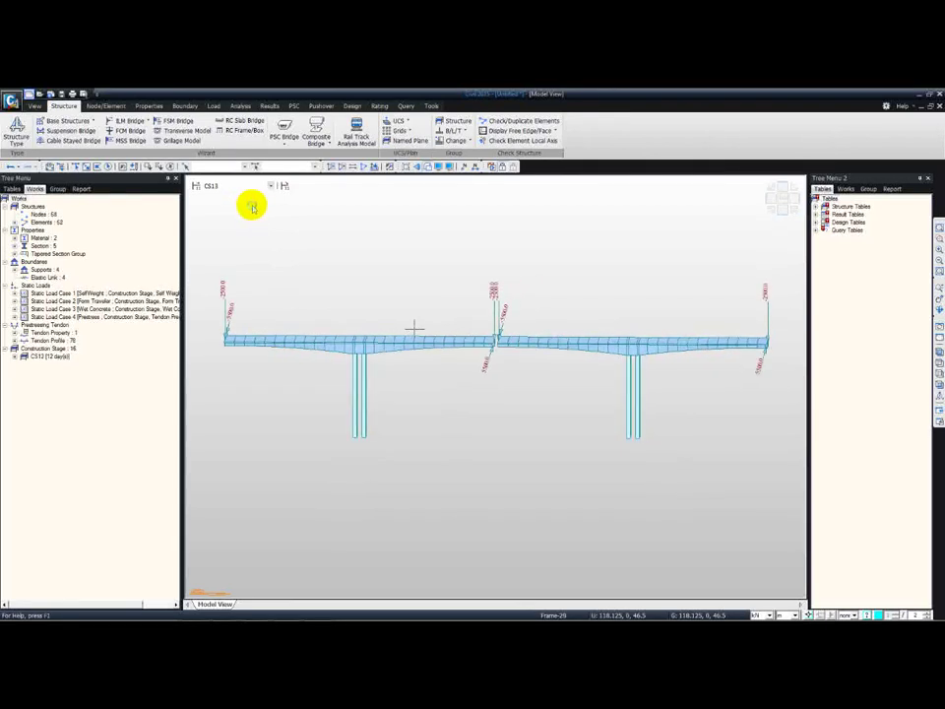
key(Down)
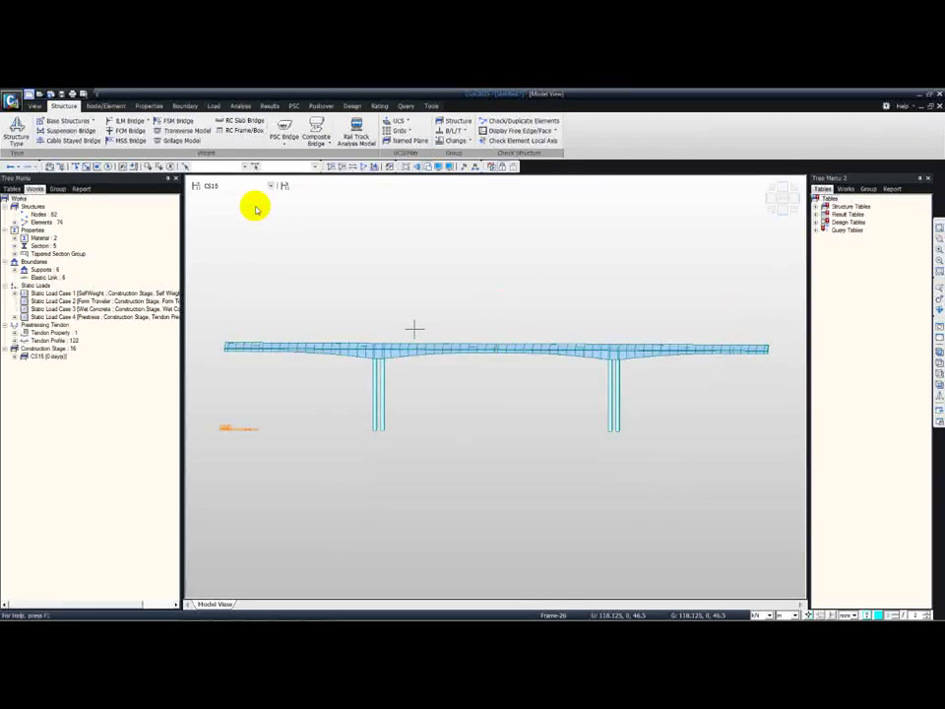
key(Down)
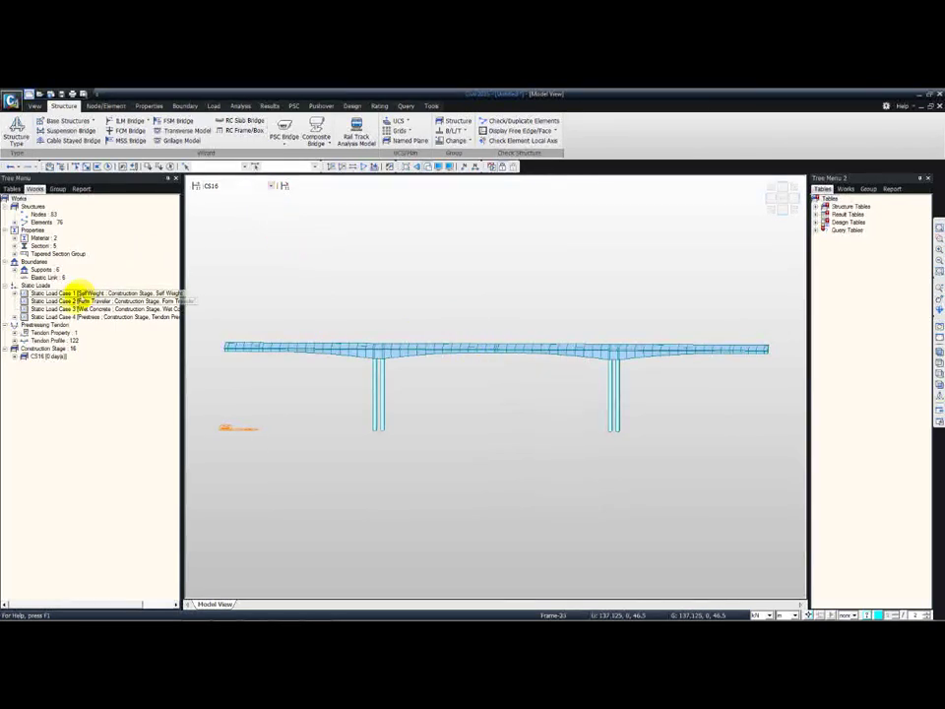
Switch the model back to the Base stage and hide the Form Traveler nodal loads.
click(271, 185)
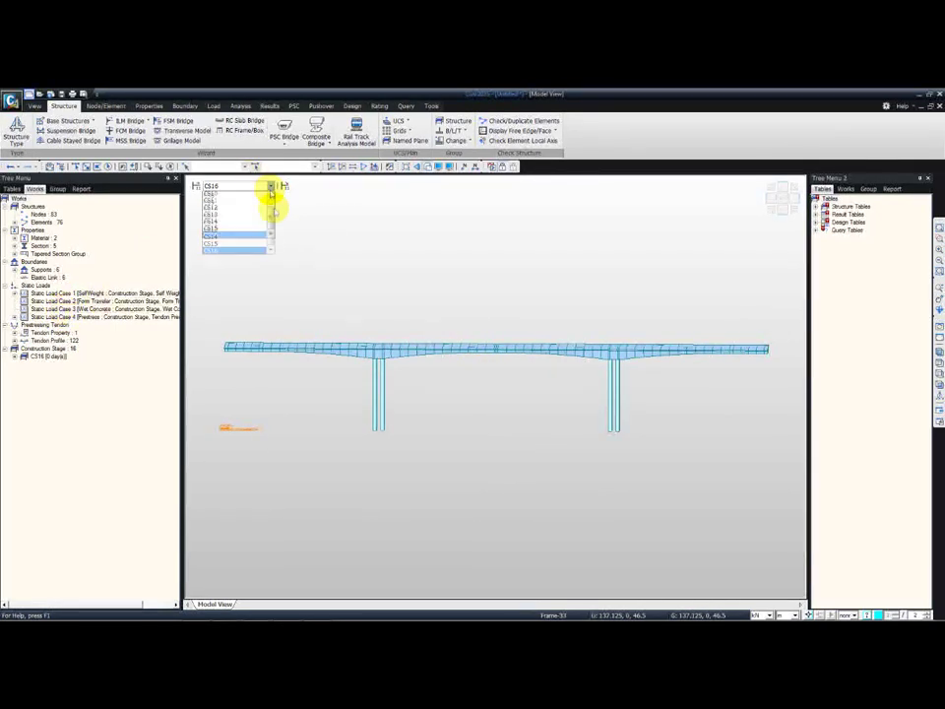
drag(269, 230, 268, 208)
click(222, 195)
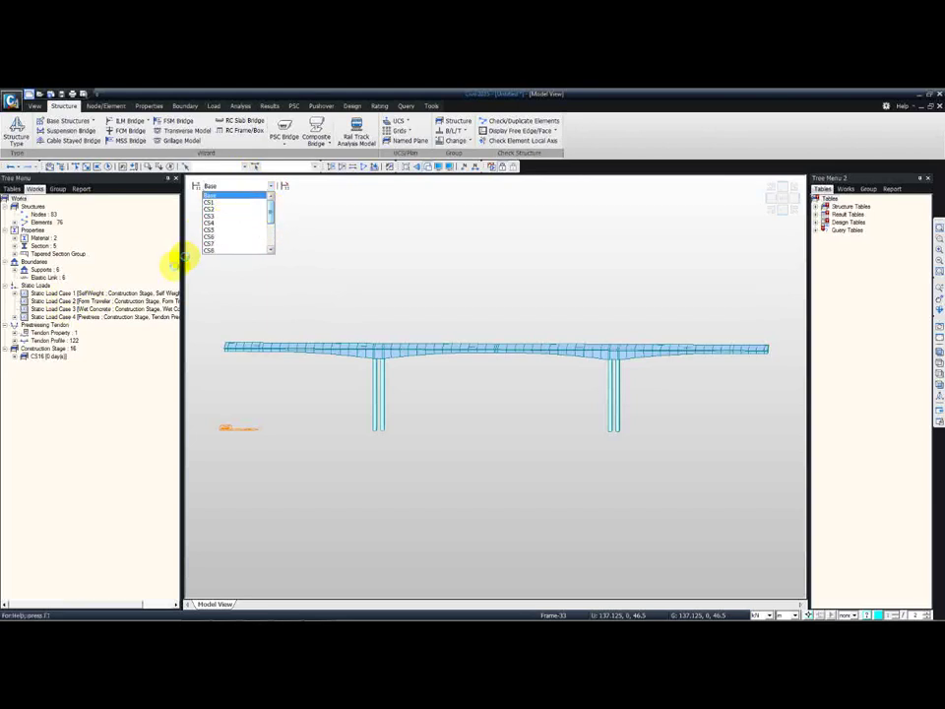
click(99, 310)
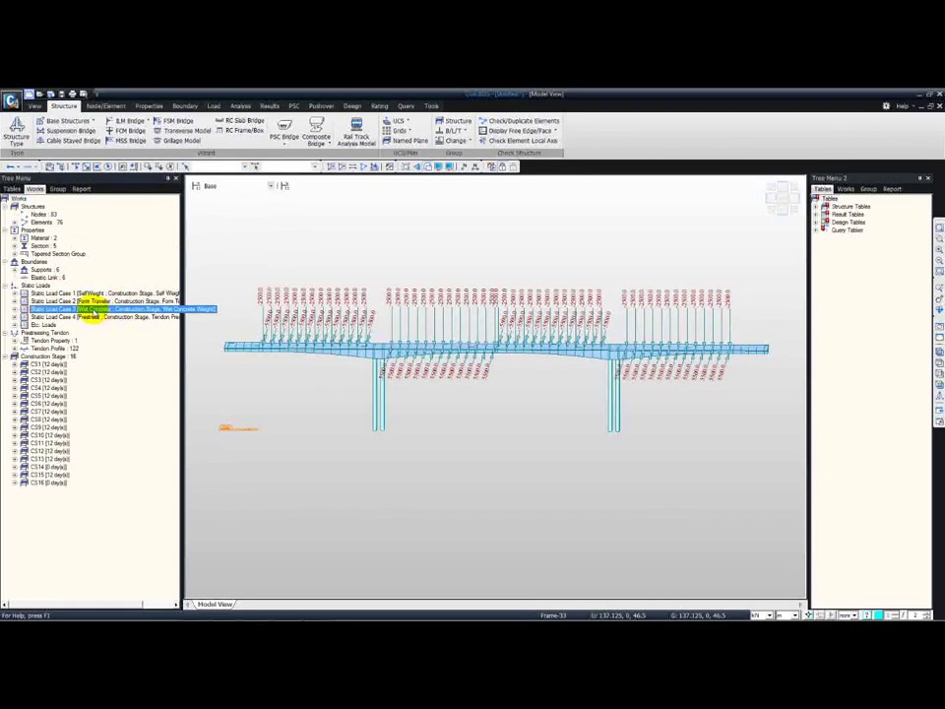
click(15, 308)
right_click(71, 309)
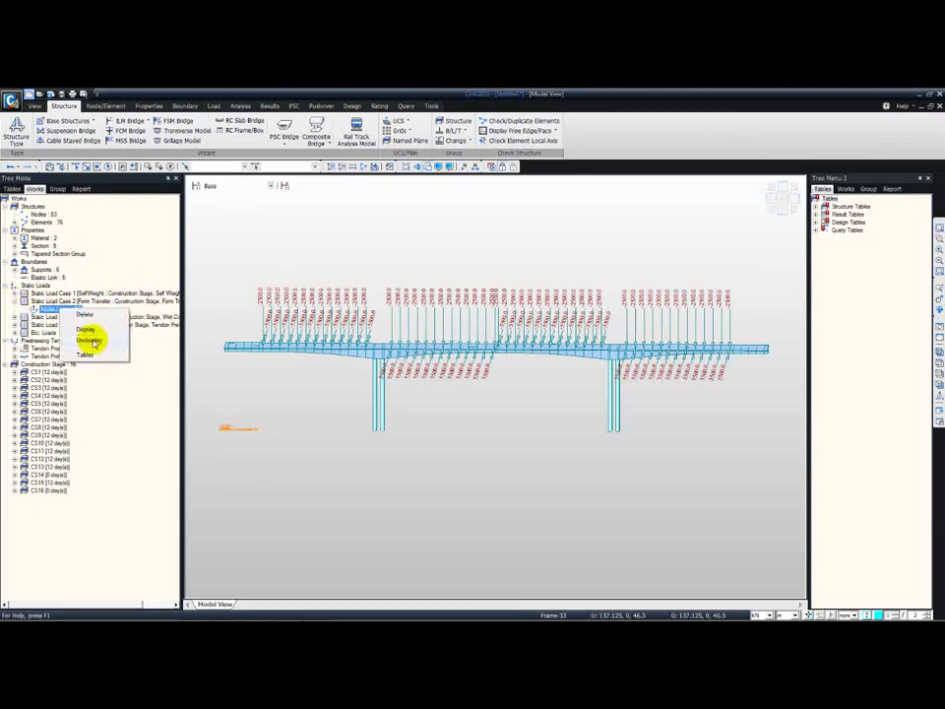
click(93, 337)
Save the model as Webinar in New folder, replacing the existing file of that name.
key(ctrl+s)
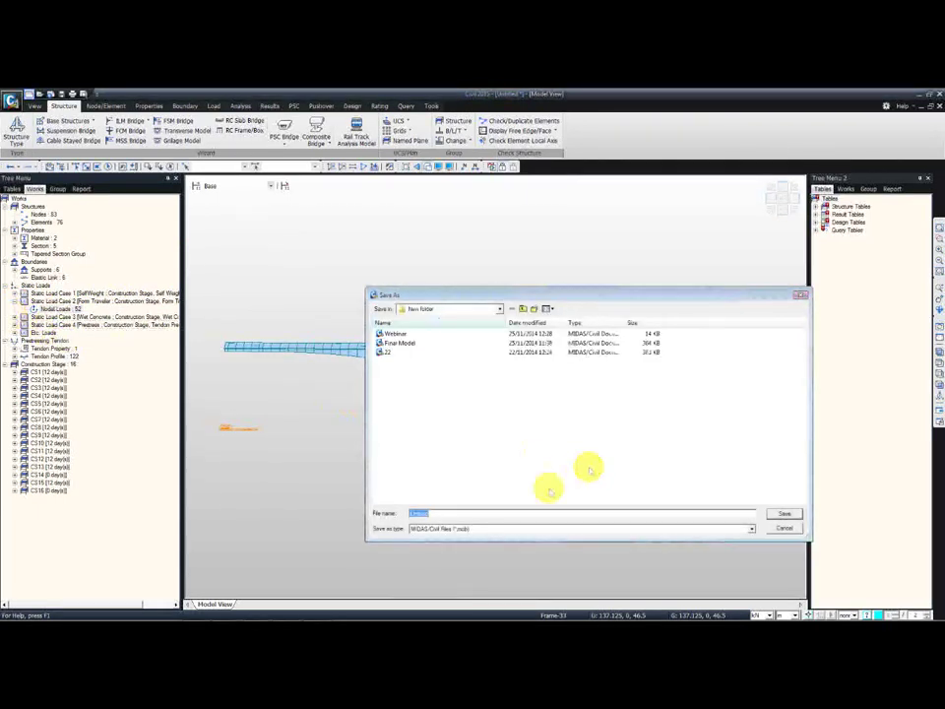
text(Webinar)
key(Return)
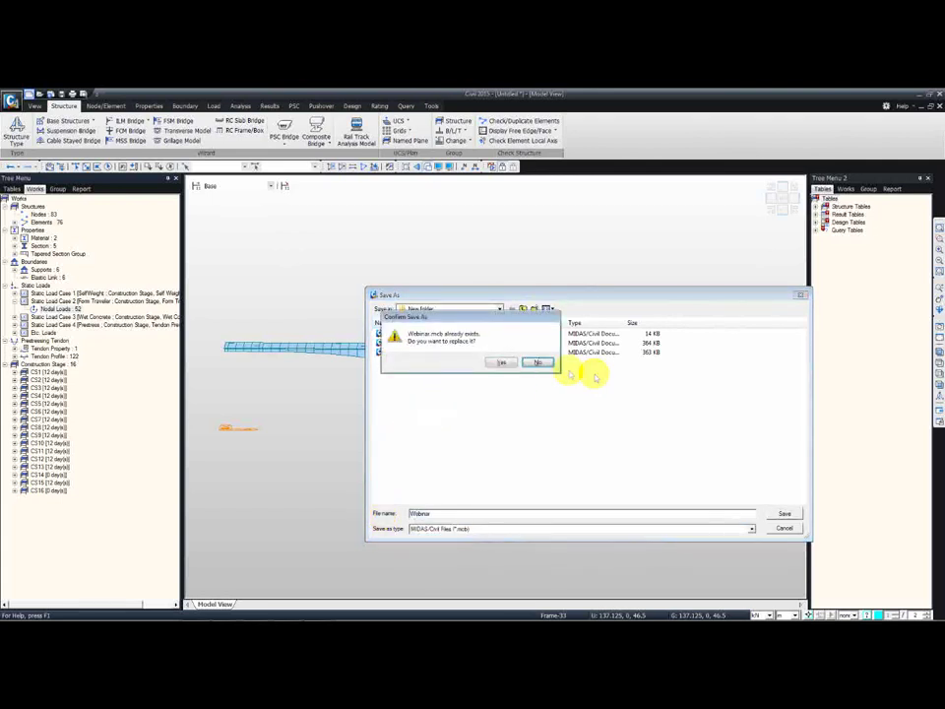
click(502, 363)
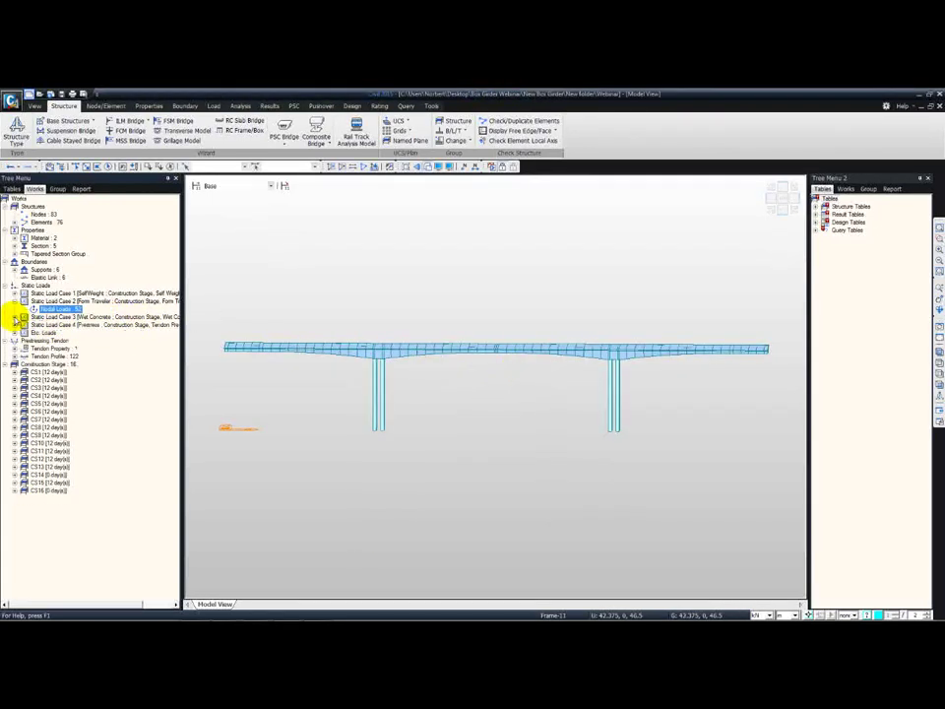
Expand the Wet Concrete load case and display its nodal loads on the bridge.
click(15, 317)
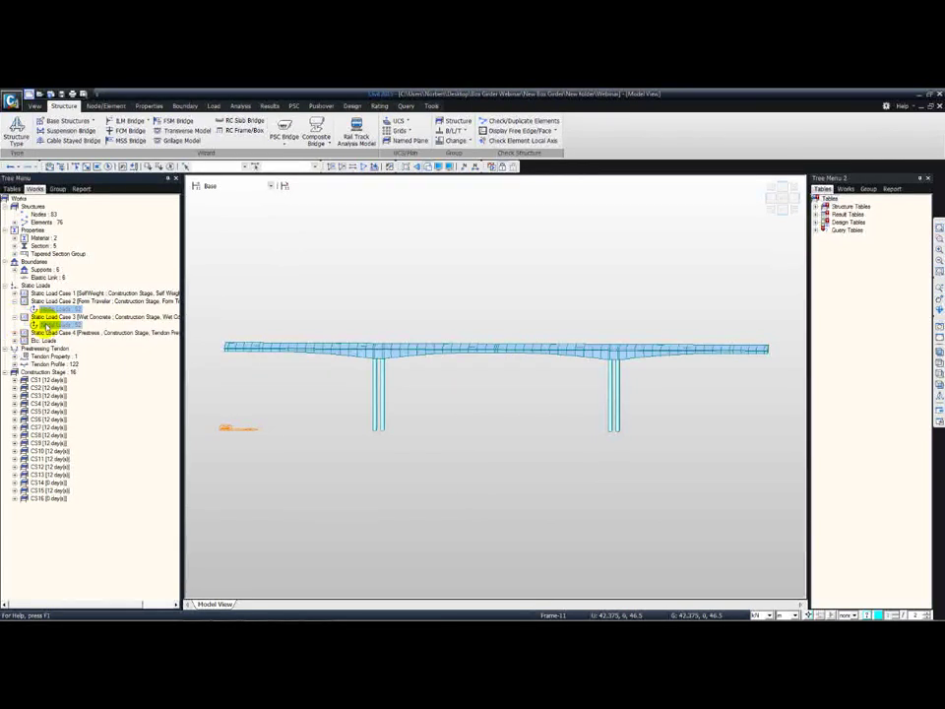
right_click(59, 325)
click(73, 345)
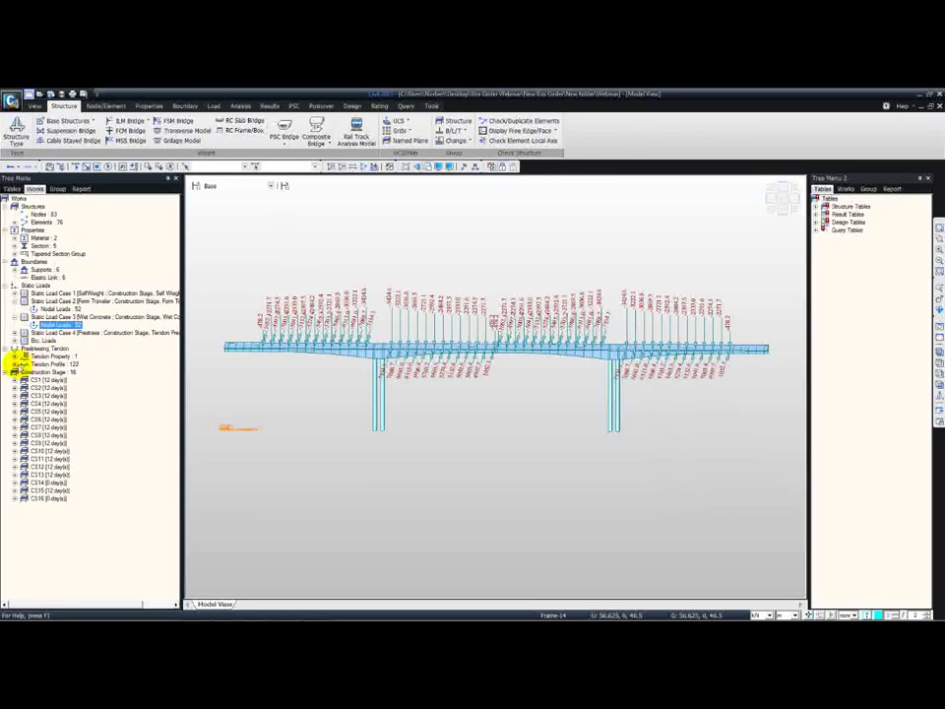
Expand the tendon profile list and hide the Wet Concrete nodal loads.
click(15, 365)
scroll(98, 242, up, 2)
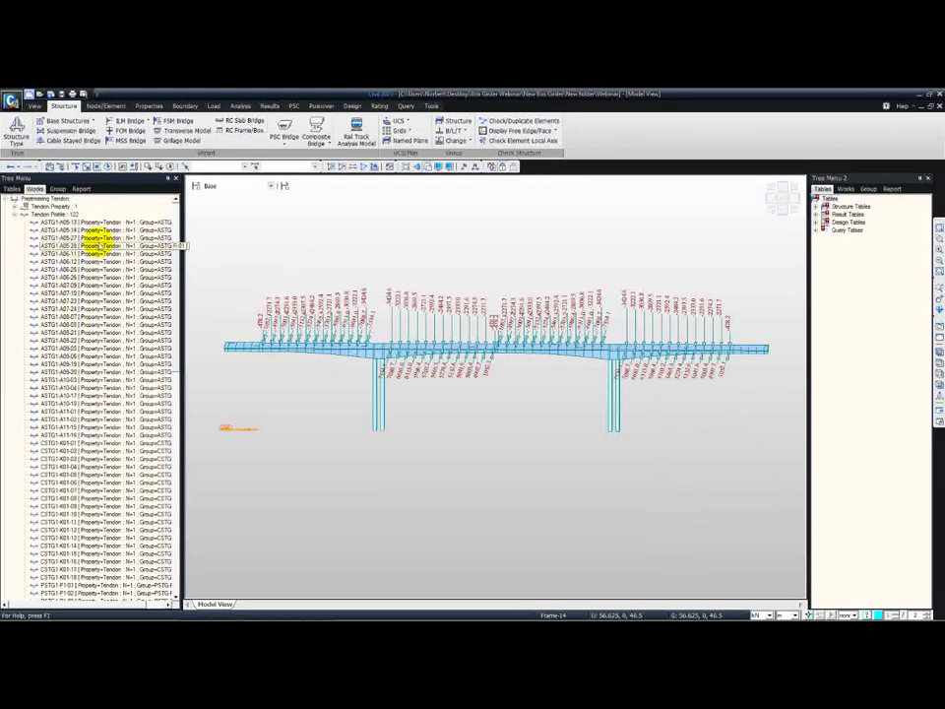
scroll(98, 241, up, 1)
right_click(63, 205)
click(89, 237)
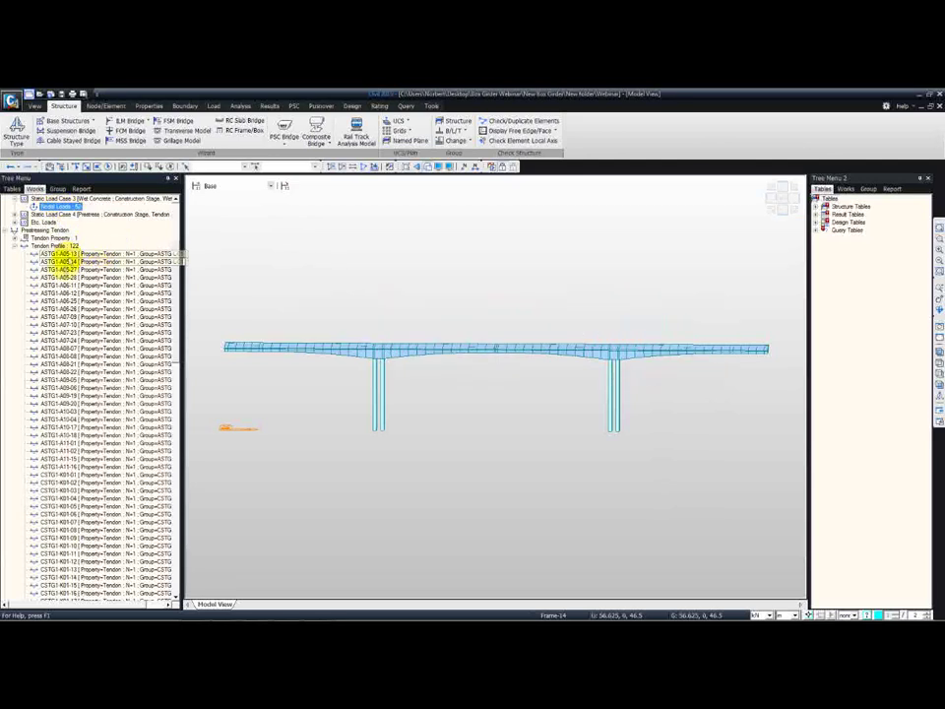
Highlight several ASTG1 tendon profiles one after another, ending with ASTG1-A06-25, to examine their positions on the bridge.
click(89, 285)
click(90, 269)
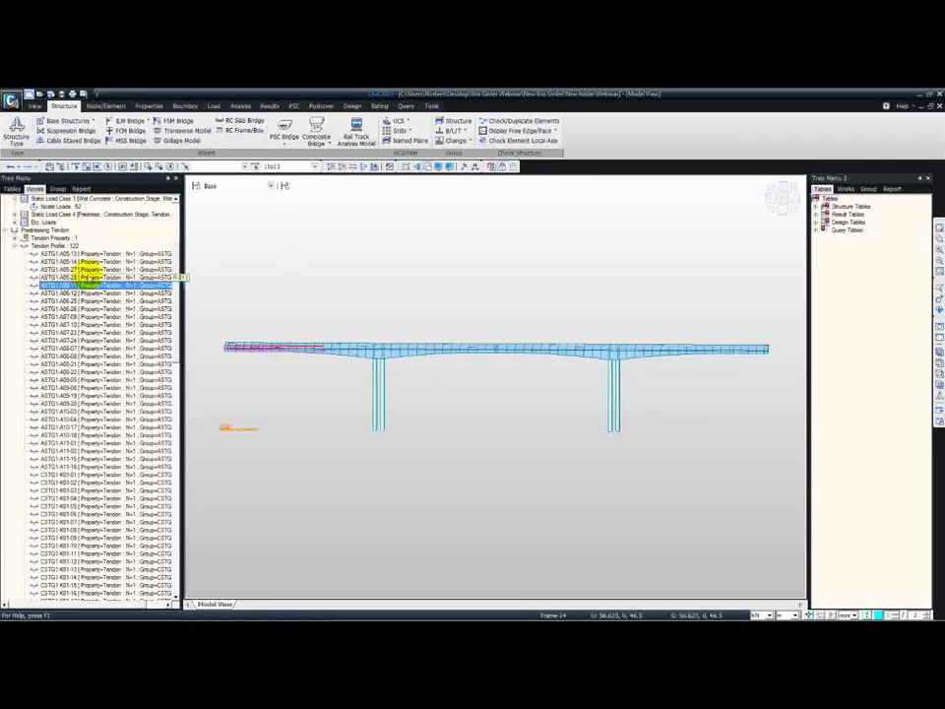
click(91, 261)
click(88, 269)
click(89, 284)
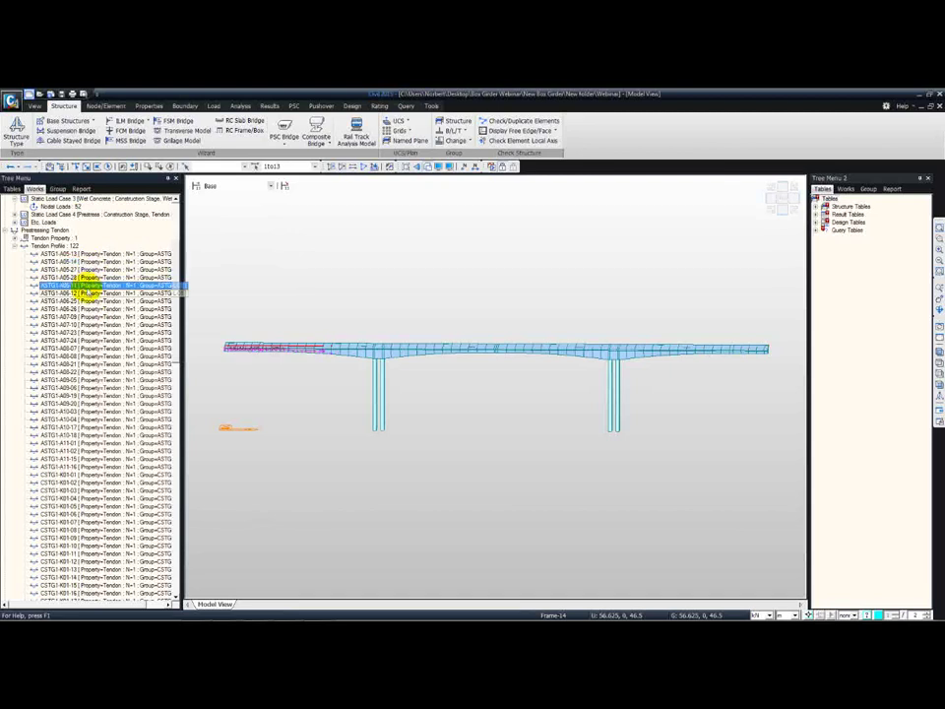
click(87, 300)
Examine the profile definition of tendon ASTG1-A06-25 and close it without changes.
right_click(94, 301)
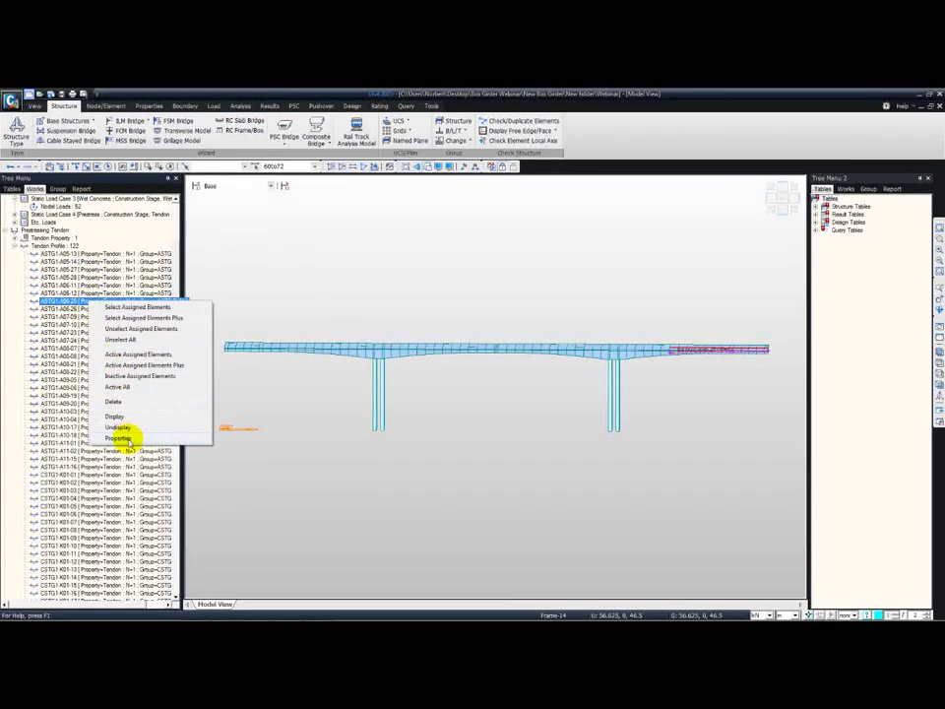
click(128, 440)
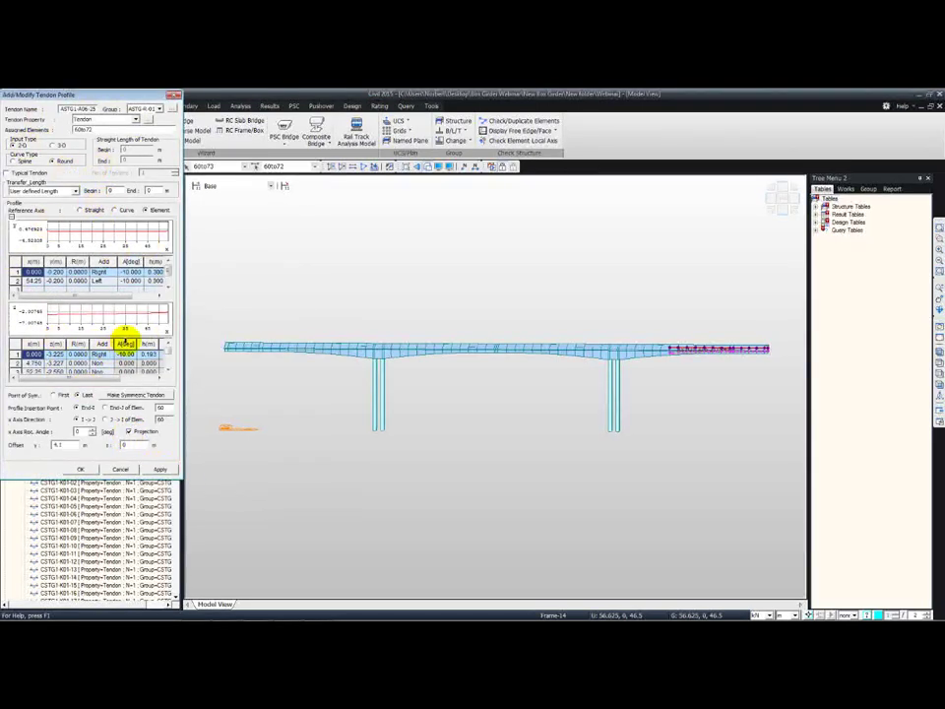
click(120, 469)
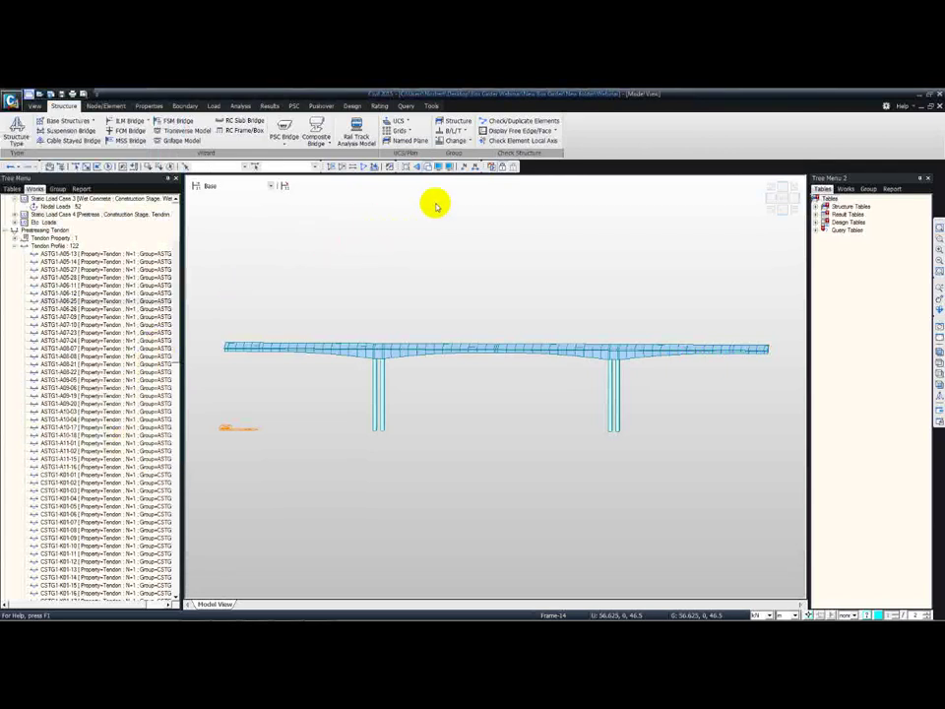
Turn on the display of Tendon Profile Point for the whole model.
click(437, 167)
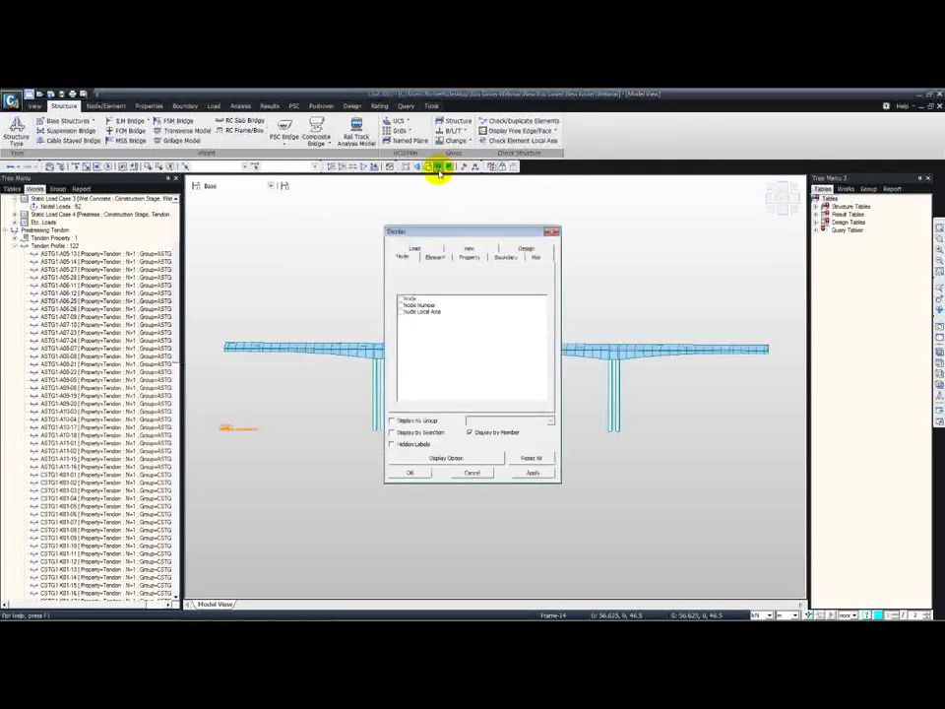
click(536, 259)
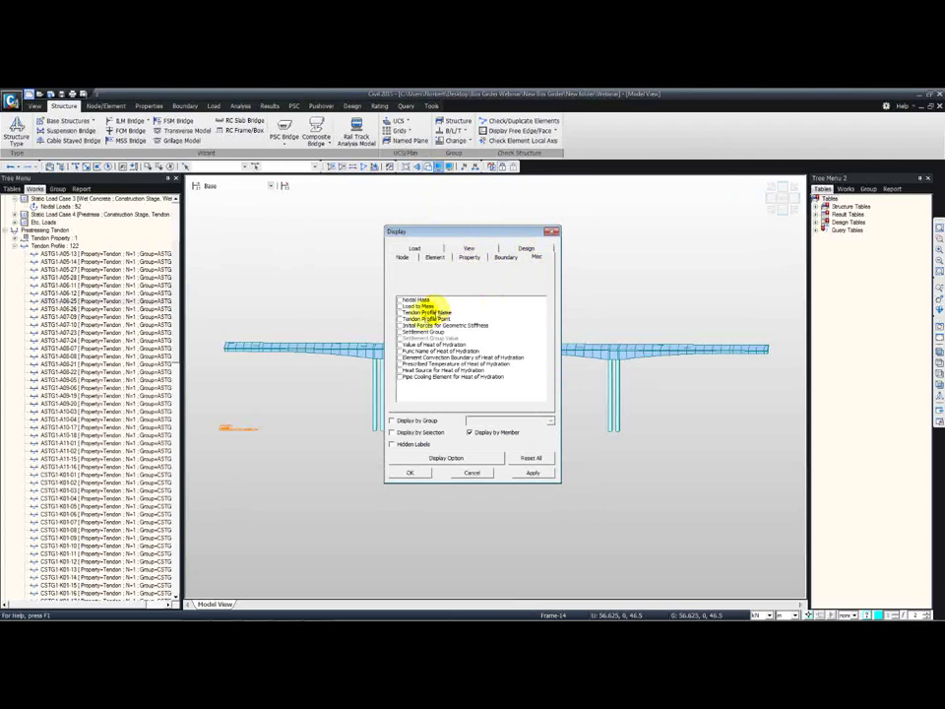
click(400, 319)
click(411, 474)
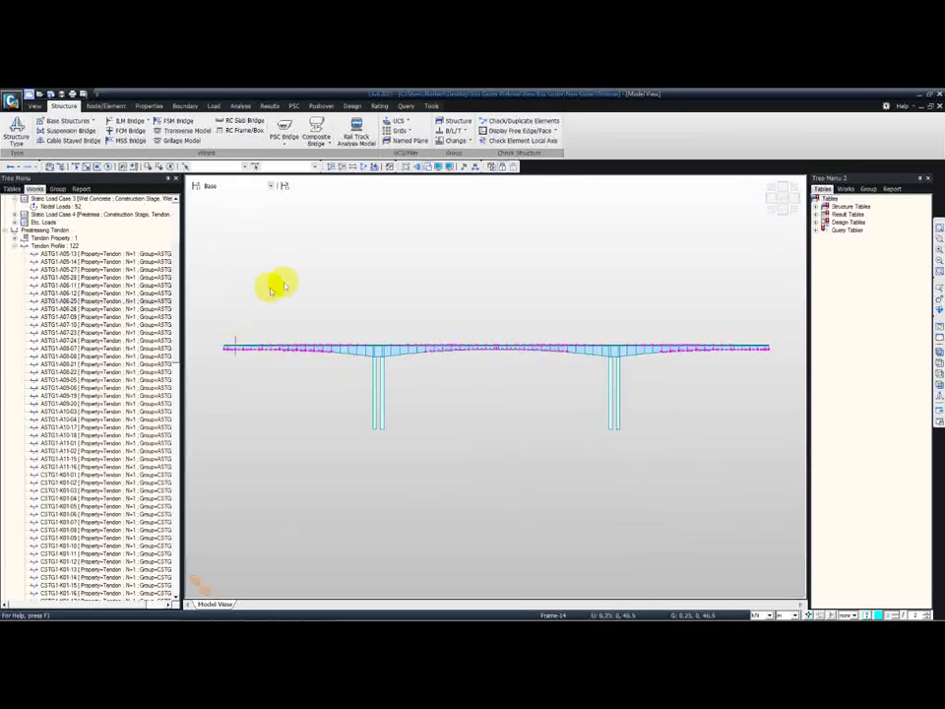
Examine the tendon layout along the deck in a plan view and an isometric view.
click(782, 197)
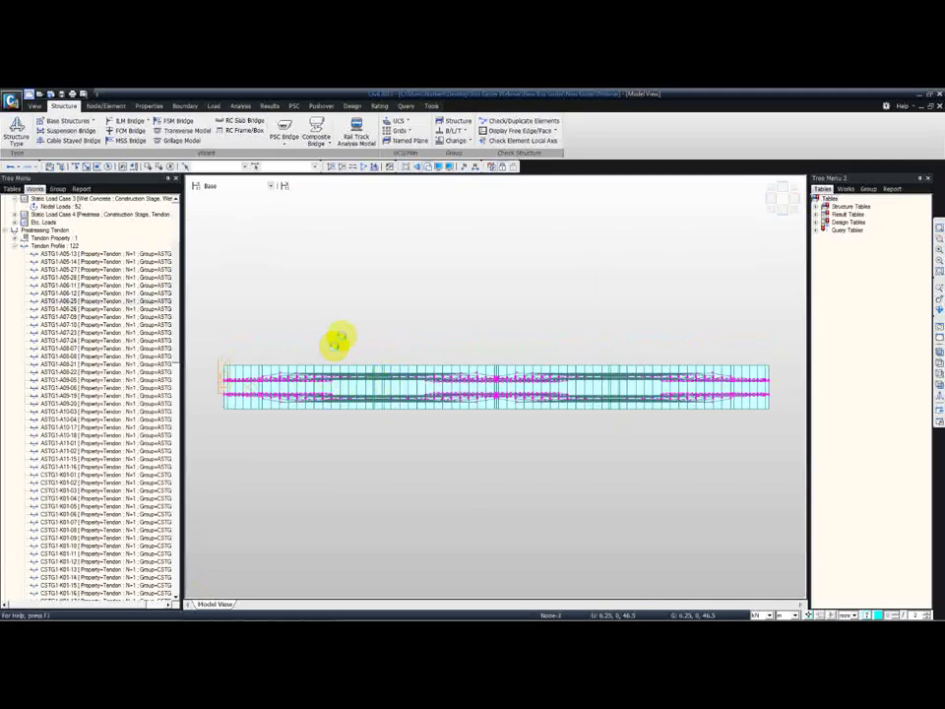
scroll(512, 372, up, 5)
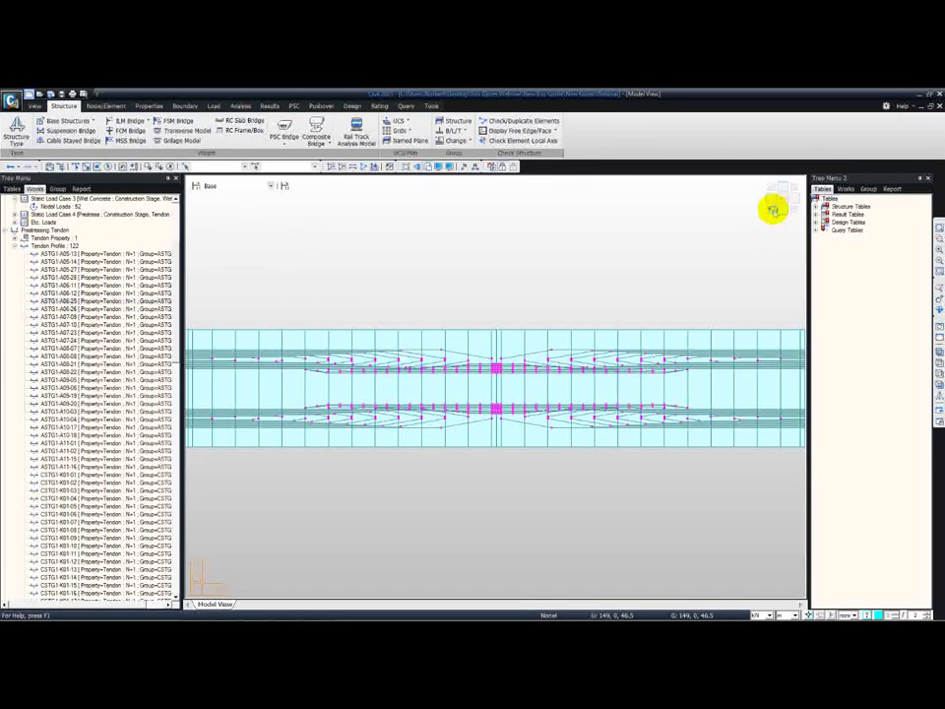
click(773, 206)
click(498, 167)
click(461, 167)
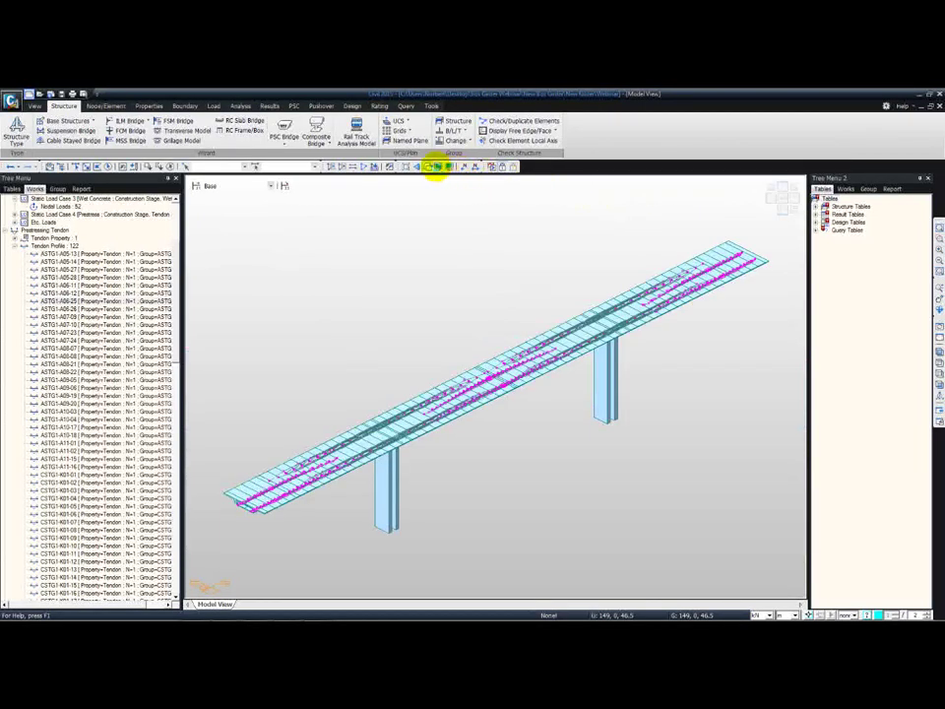
Turn off the Tendon Profile Point display and collapse the tendon profile list.
click(437, 168)
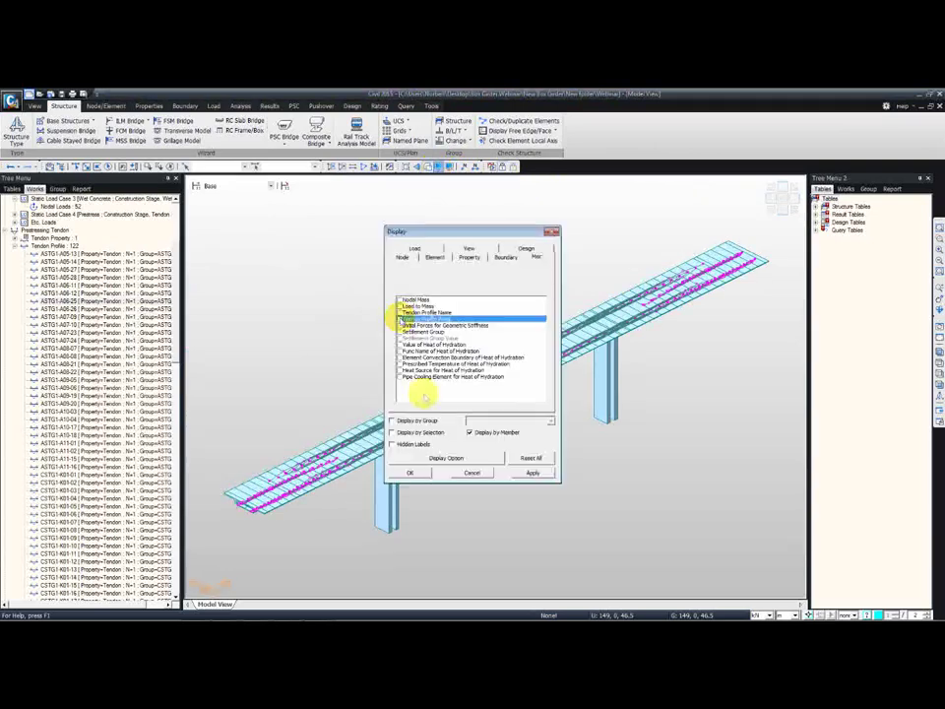
click(414, 471)
click(23, 246)
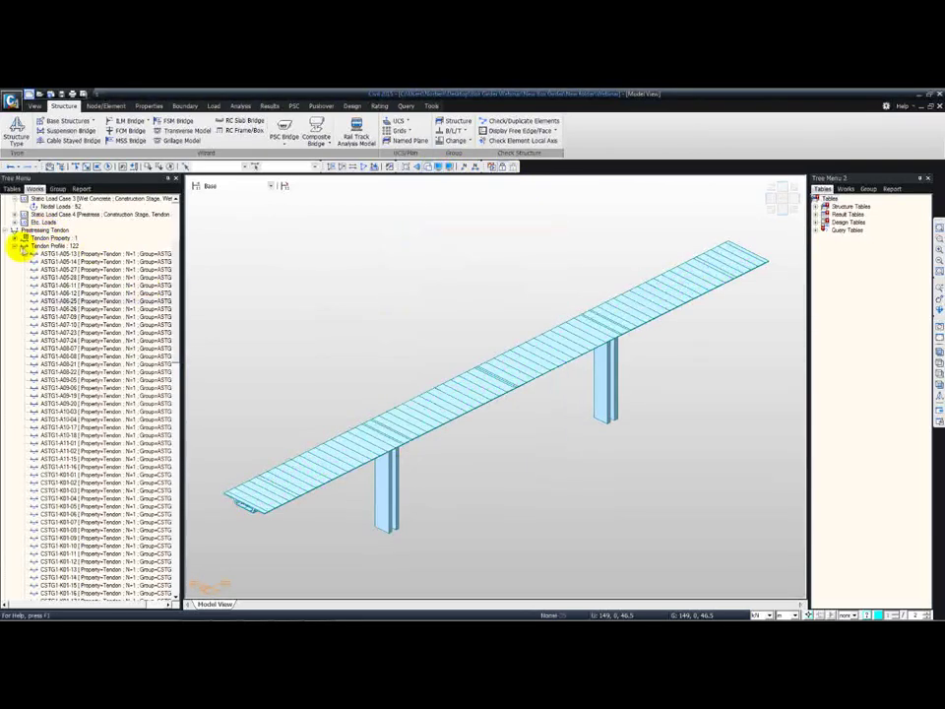
click(14, 247)
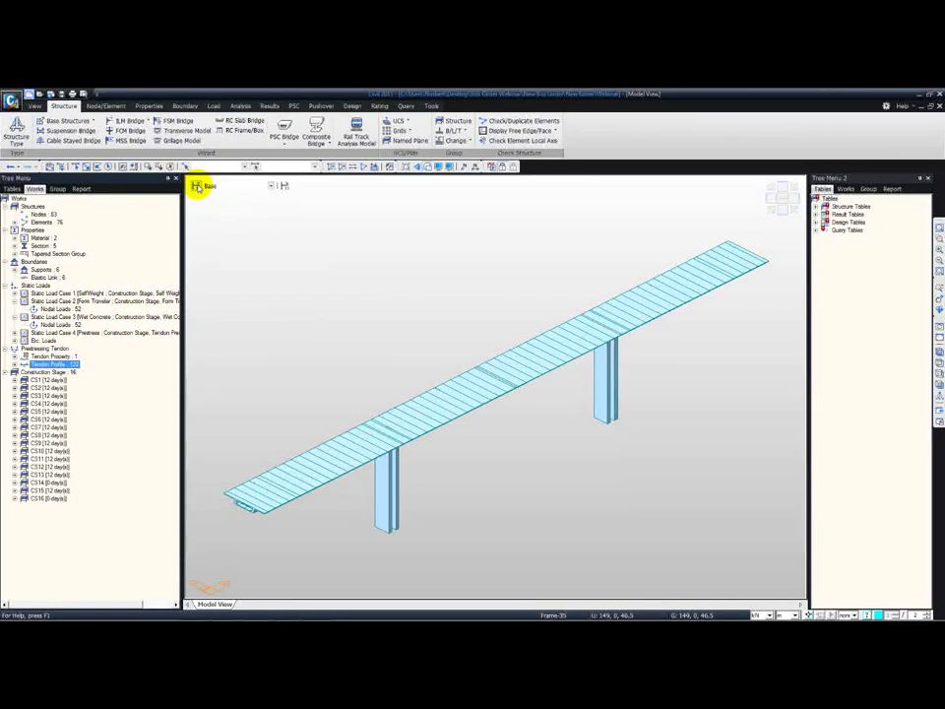
Open construction stage CS1 for editing and review its activated element, boundary and load groups.
click(197, 186)
drag(447, 375, 307, 240)
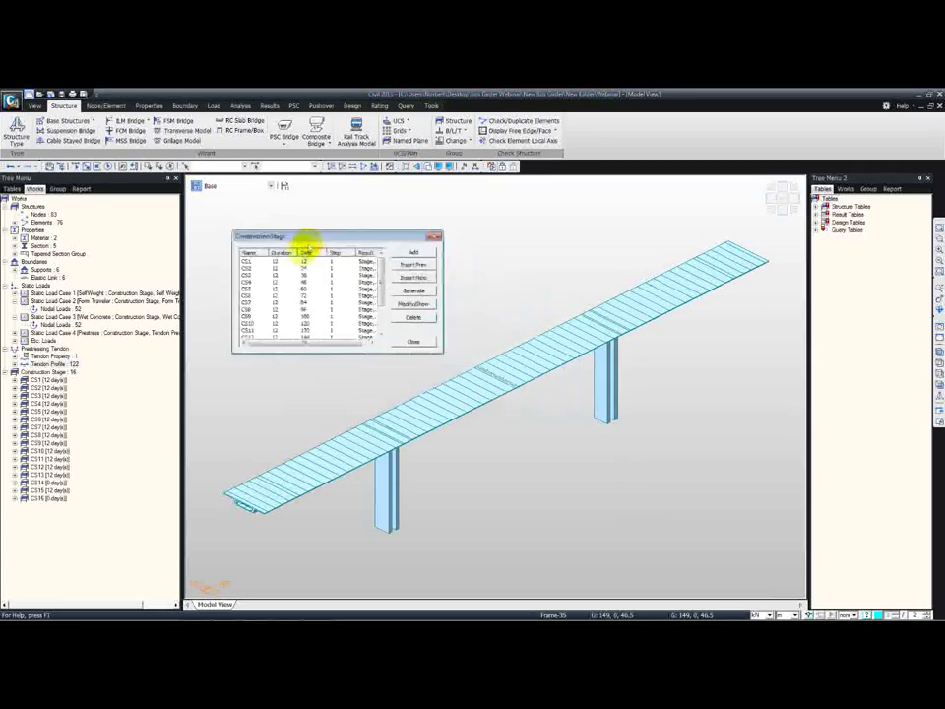
double_click(290, 263)
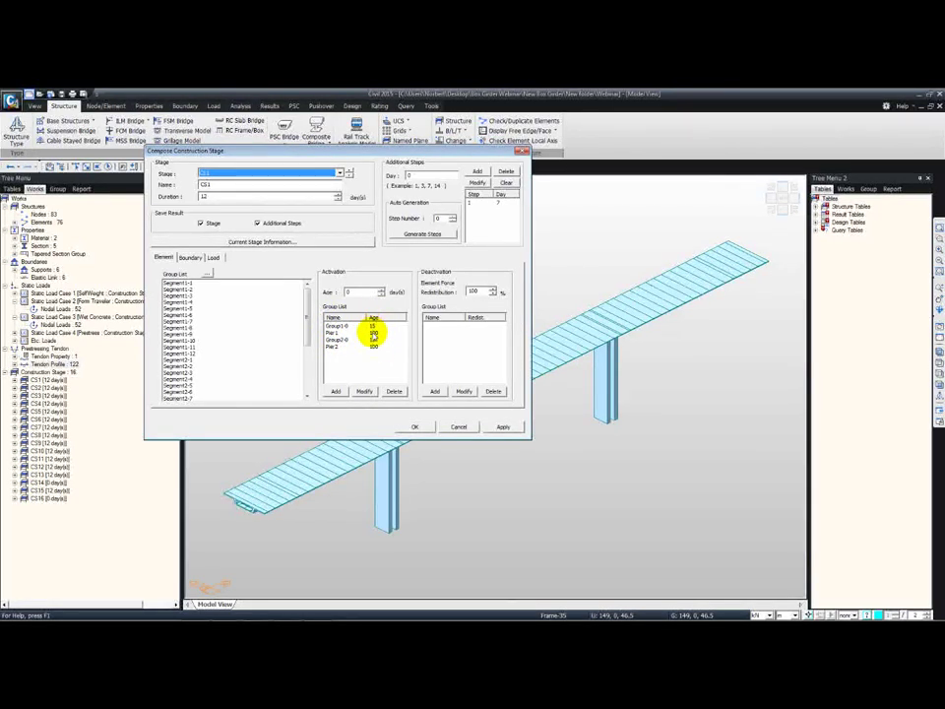
click(190, 257)
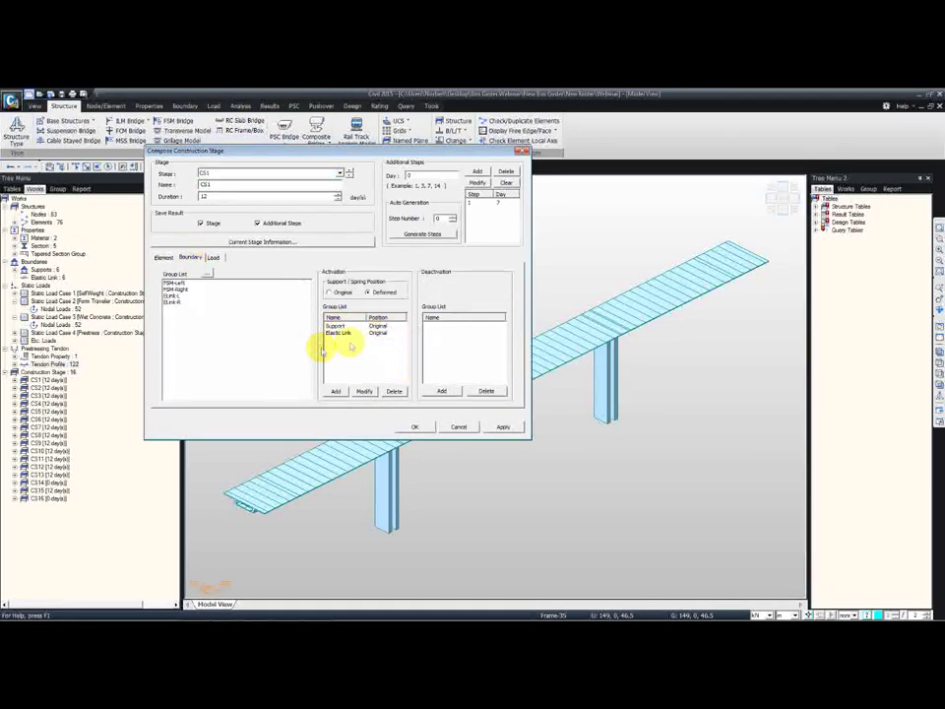
click(212, 257)
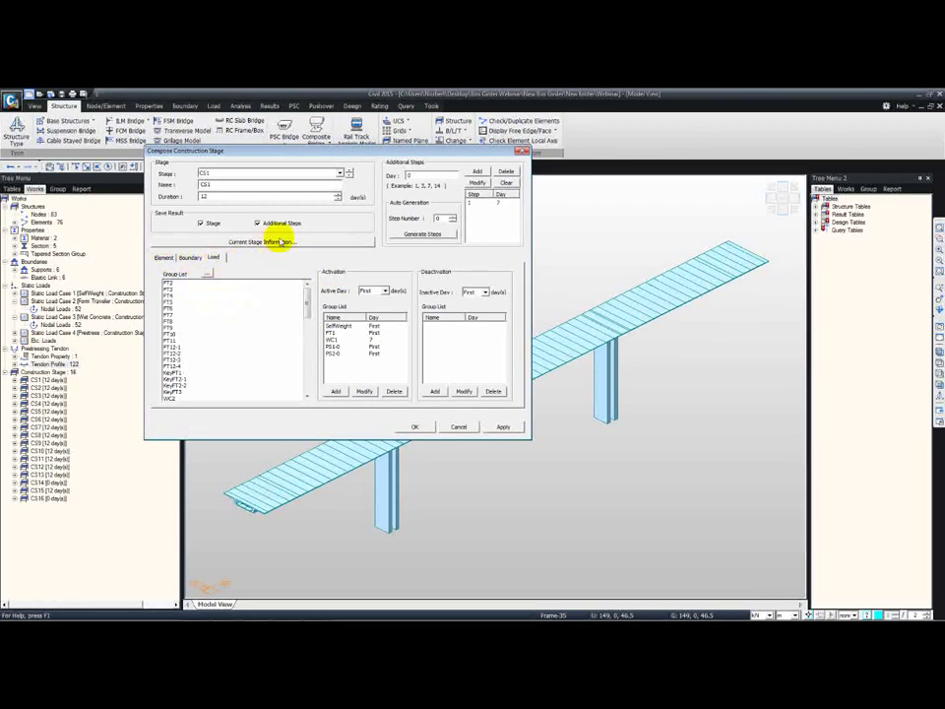
Review the load groups activated and deactivated in stage CS2 and close the construction stage definitions without changes.
click(349, 174)
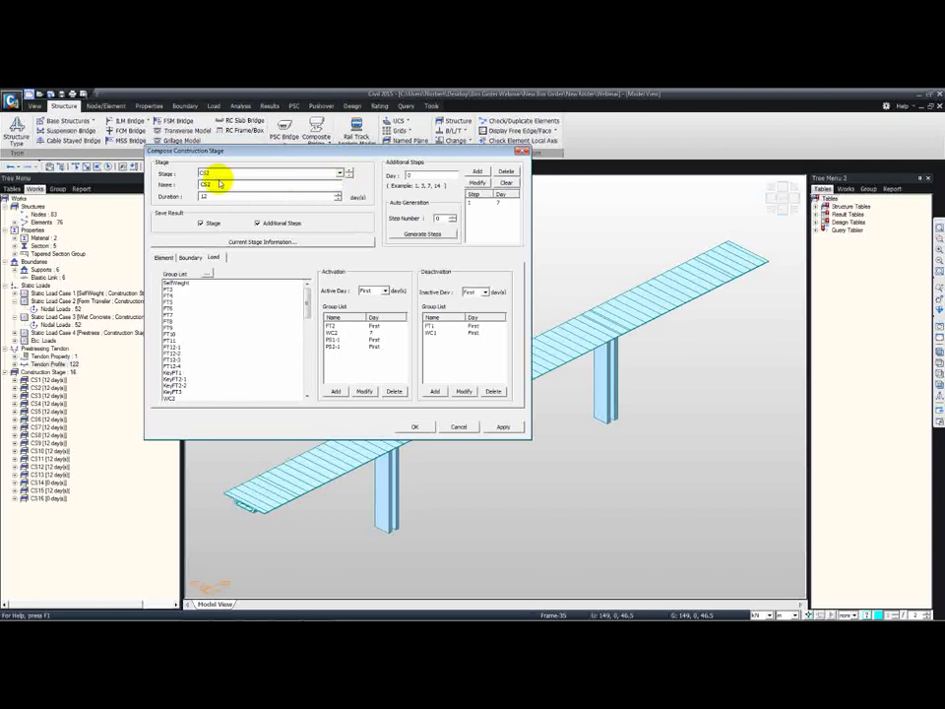
click(433, 331)
click(431, 328)
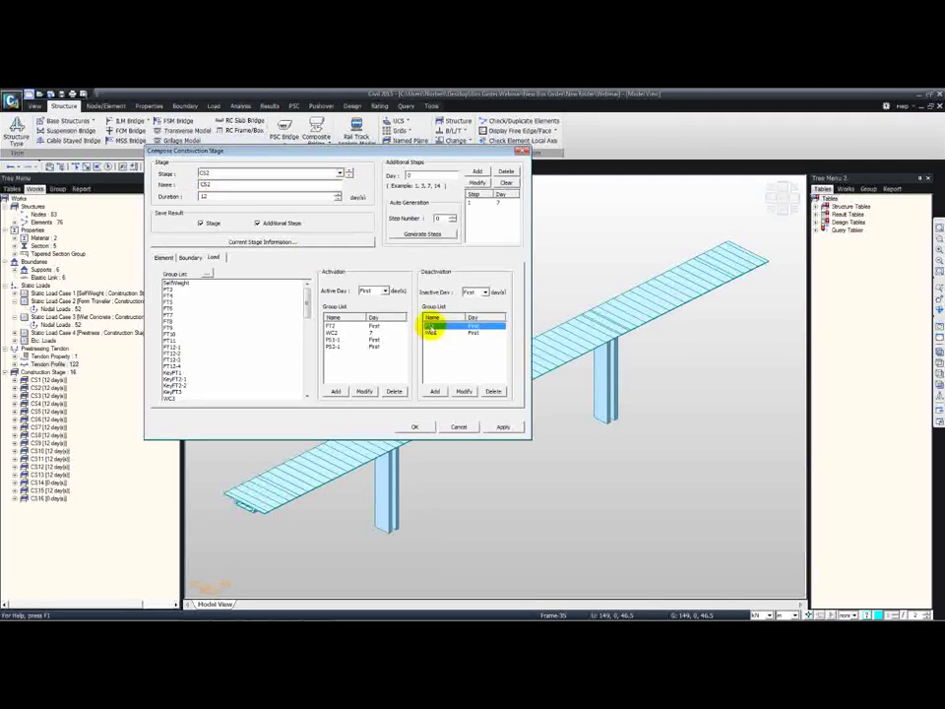
click(460, 428)
click(409, 339)
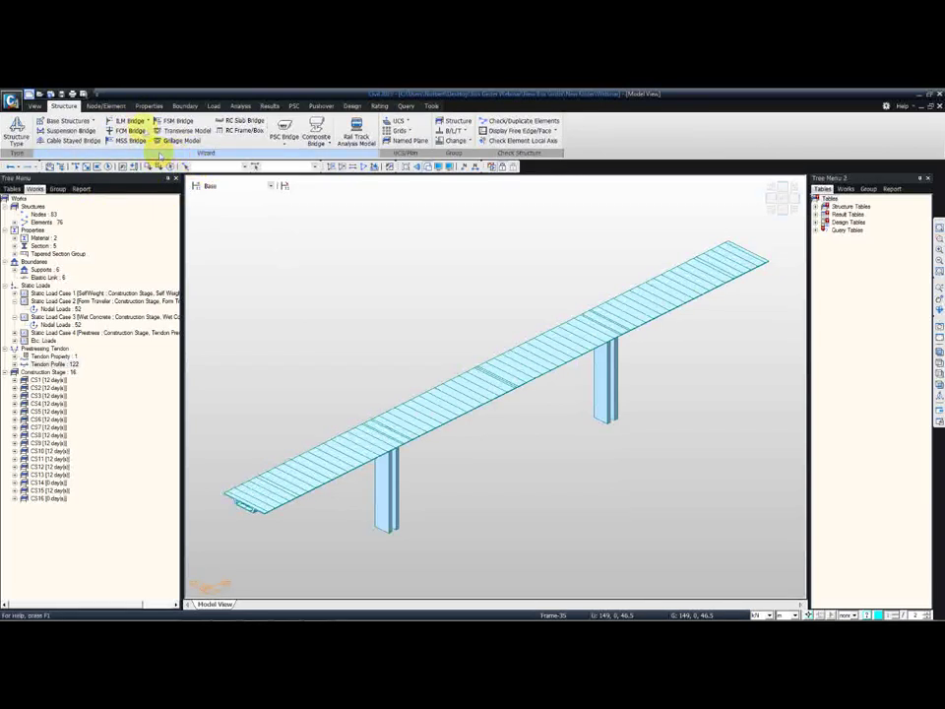
Bring up the property definition tools and change the model units to N and mm.
click(148, 107)
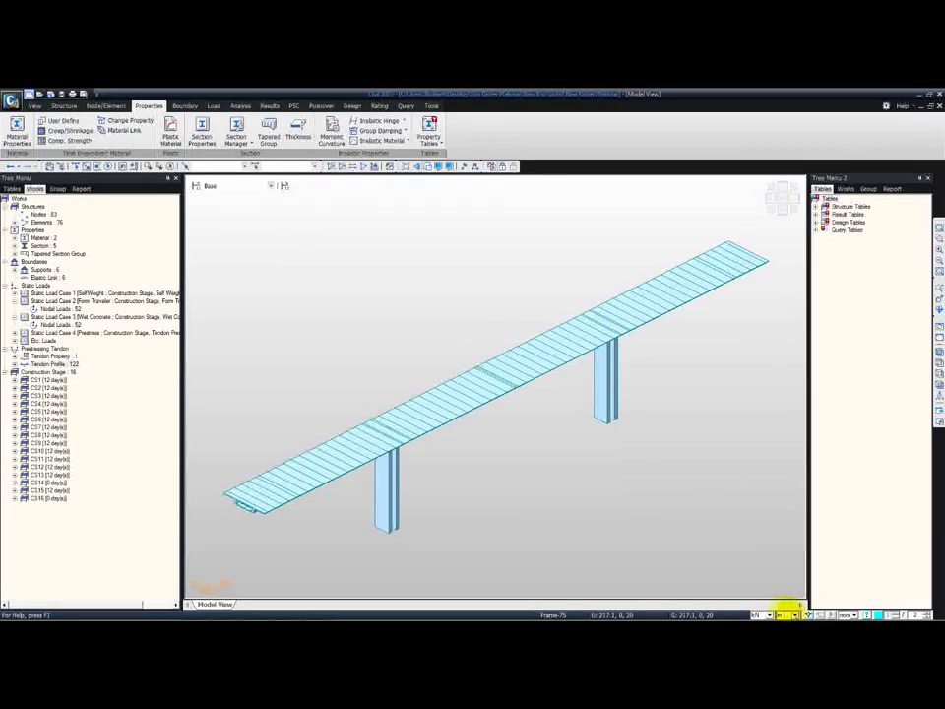
click(794, 613)
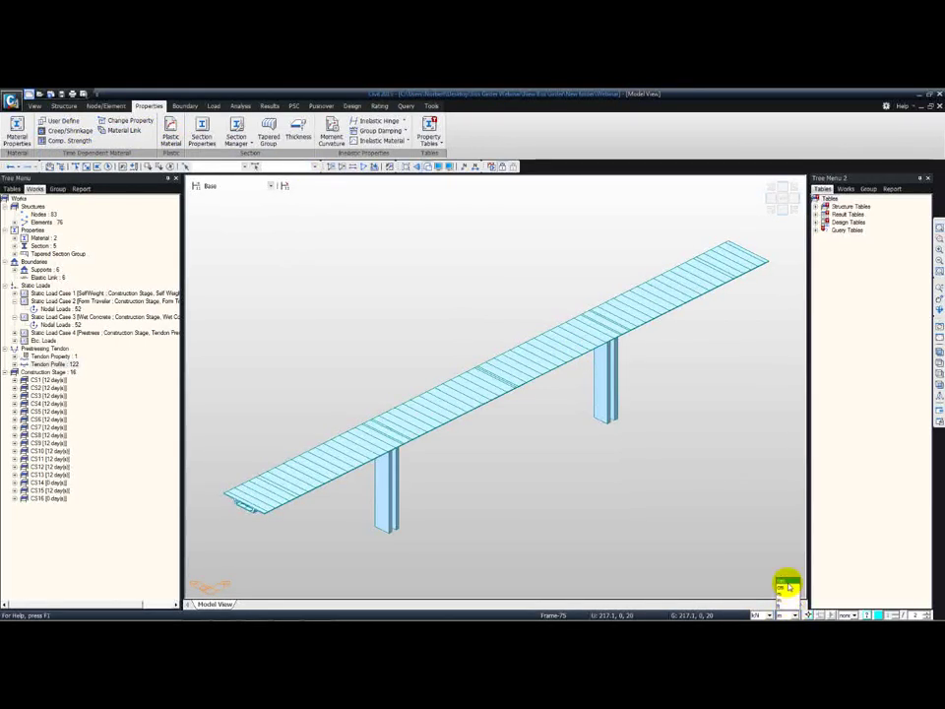
click(778, 597)
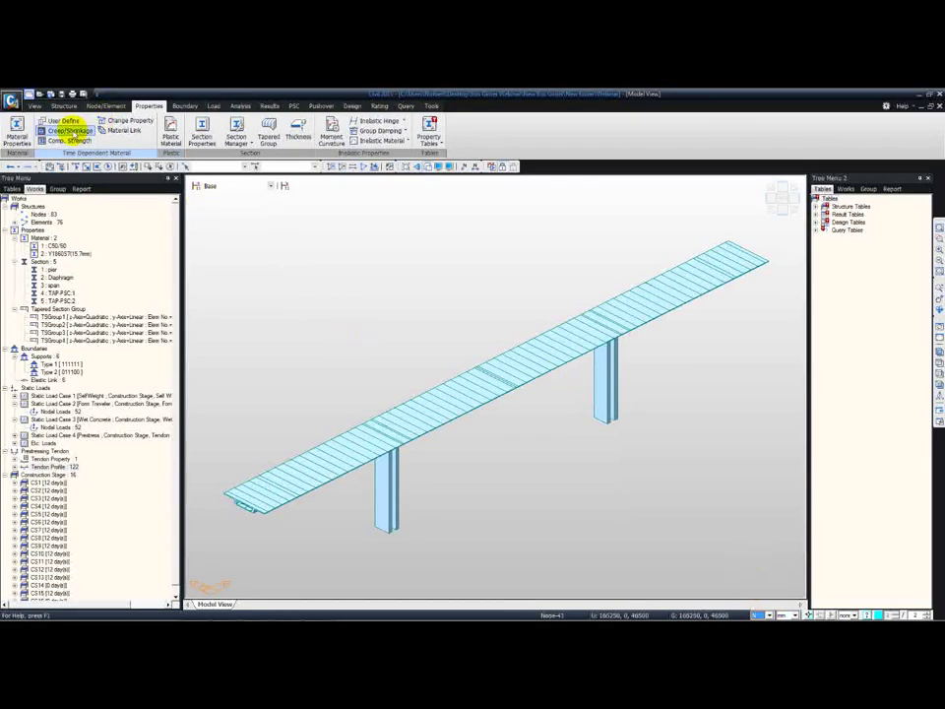
Define a creep/shrinkage material named Deck using the European code, with 50 N/mm² characteristic strength and a 1000 mm notional size.
click(71, 130)
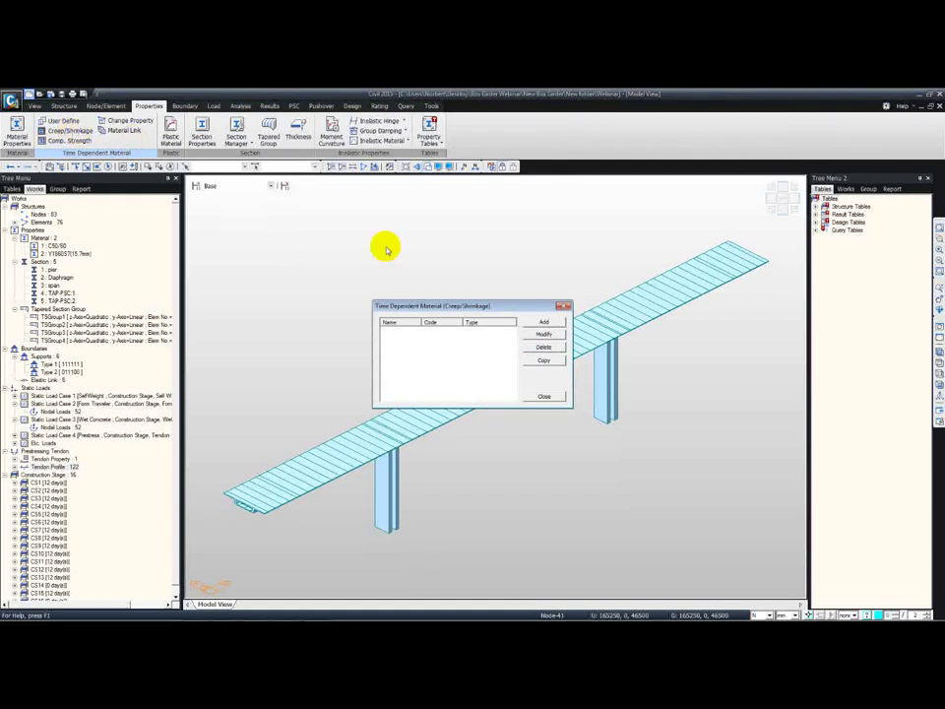
click(544, 322)
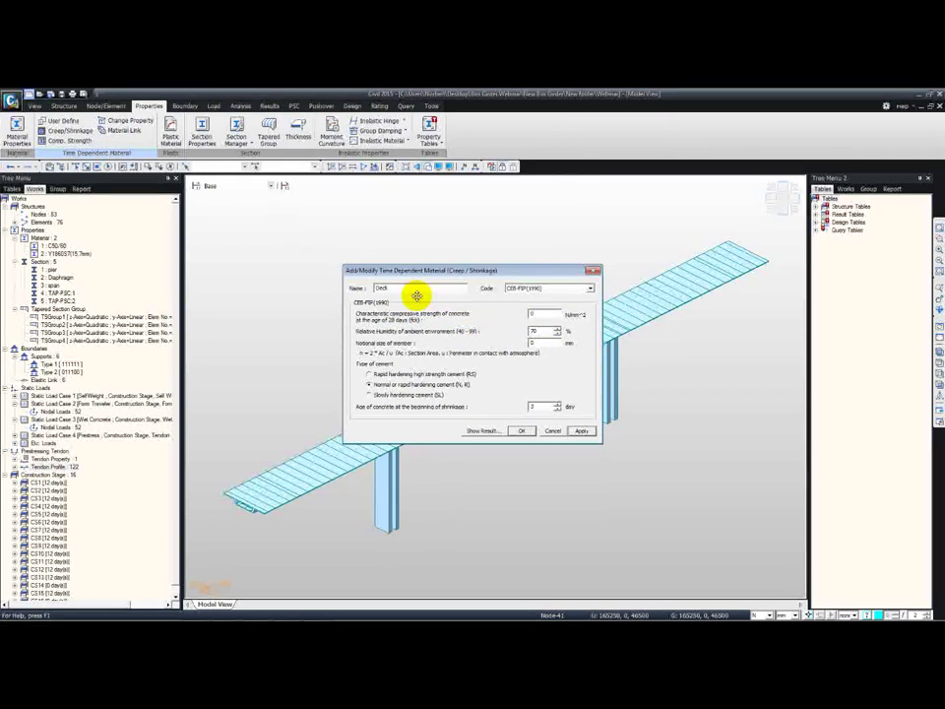
click(529, 288)
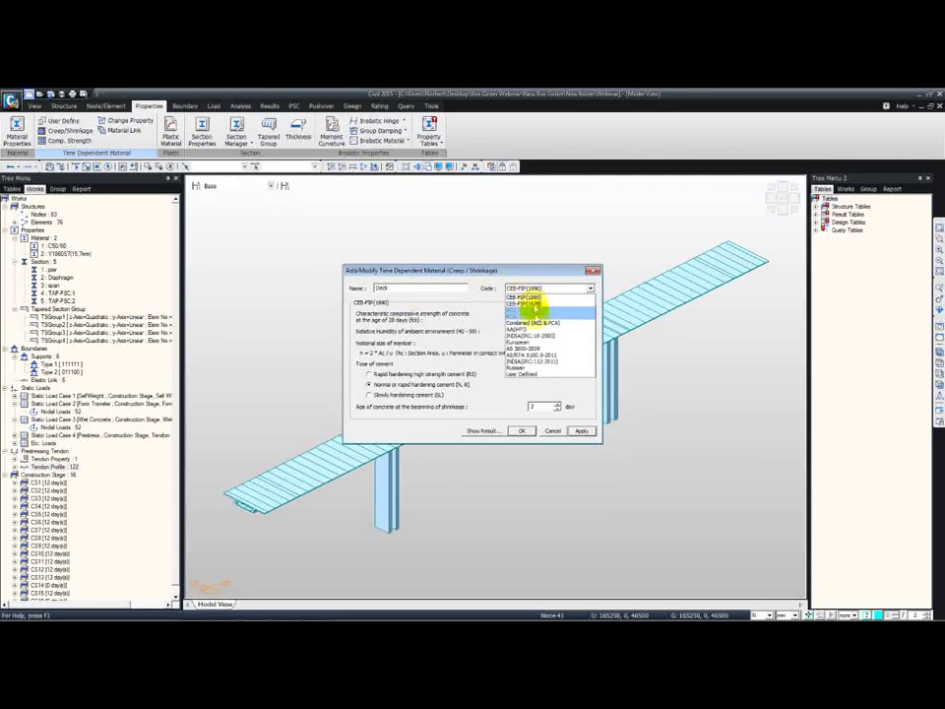
click(537, 344)
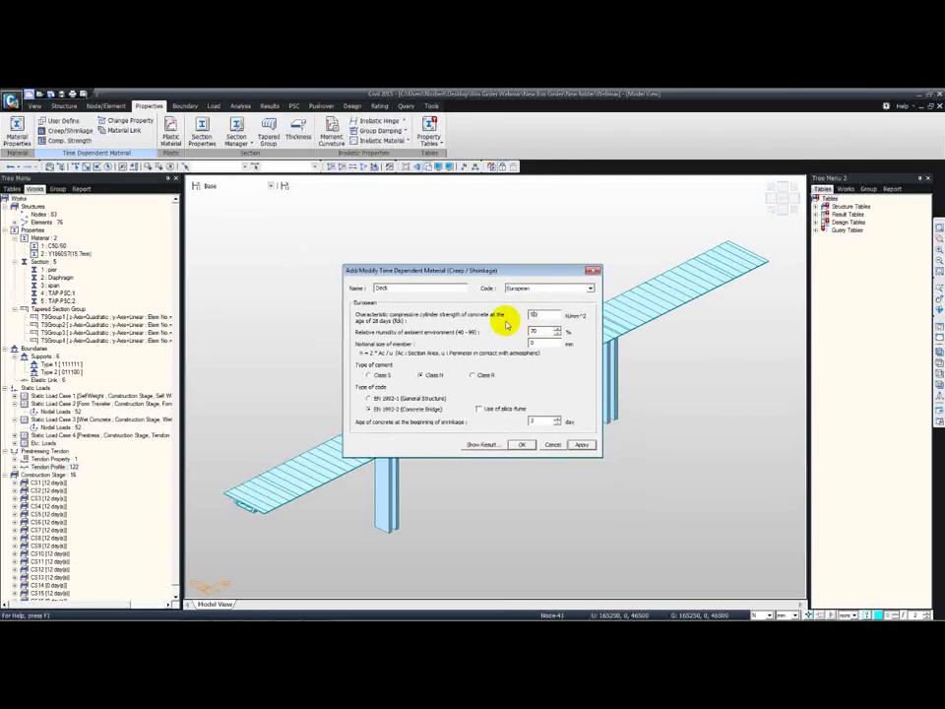
key(Tab)
key(Tab)
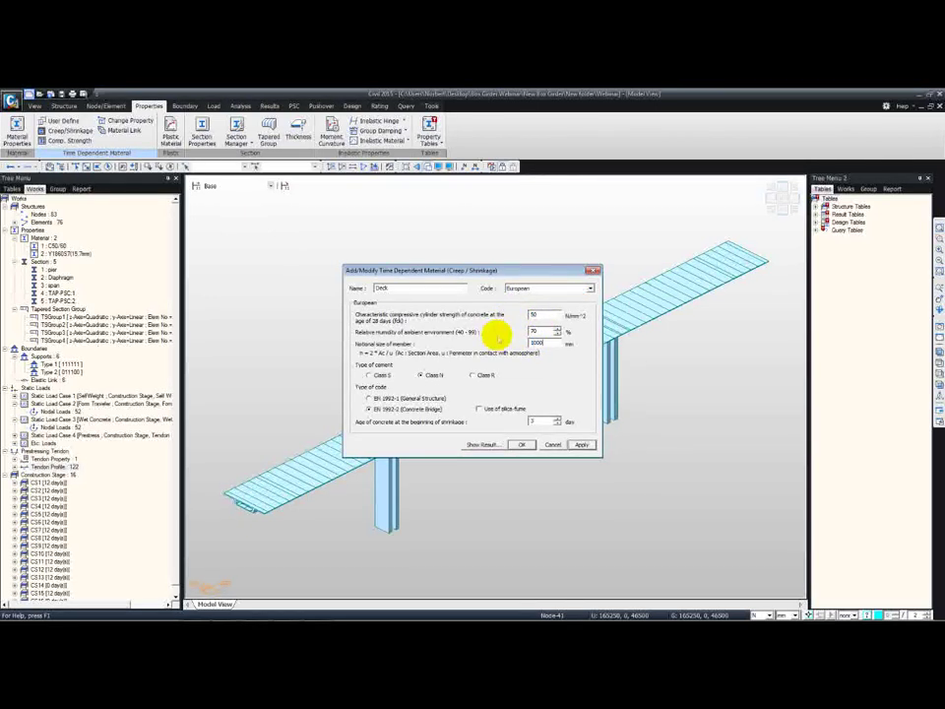
Review the creep coefficient and shrinkage strain curves of Deck, and save the creep/shrinkage material.
click(482, 444)
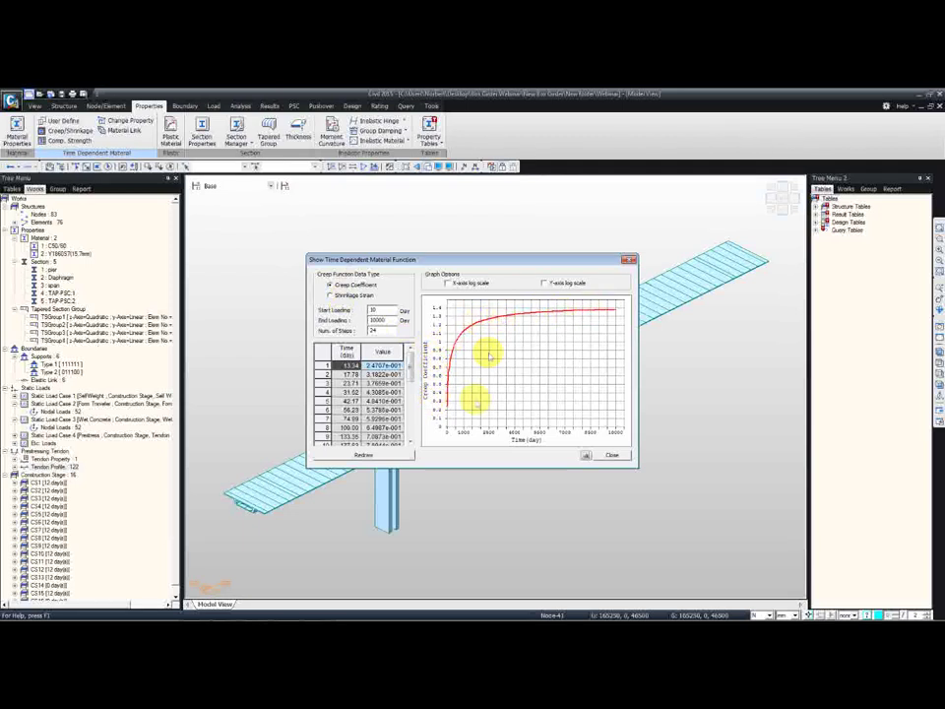
click(333, 294)
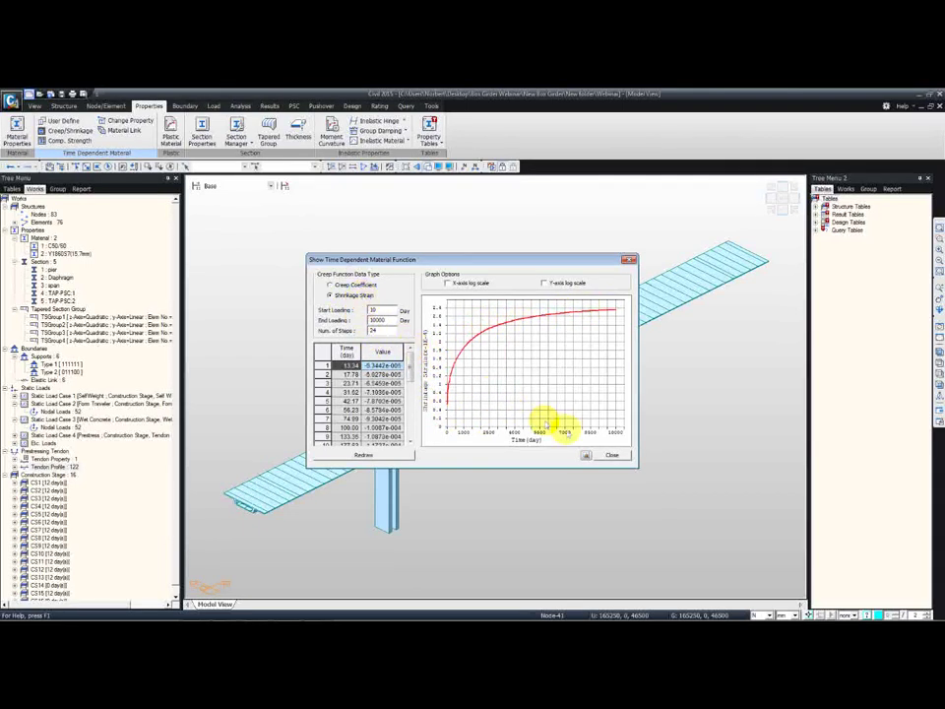
click(610, 456)
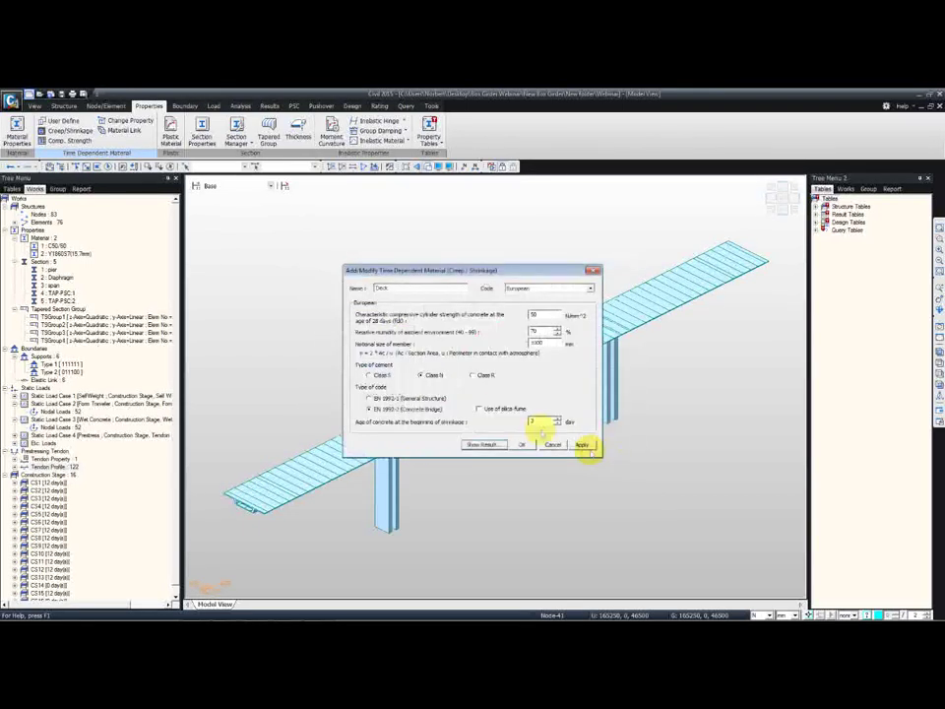
click(520, 443)
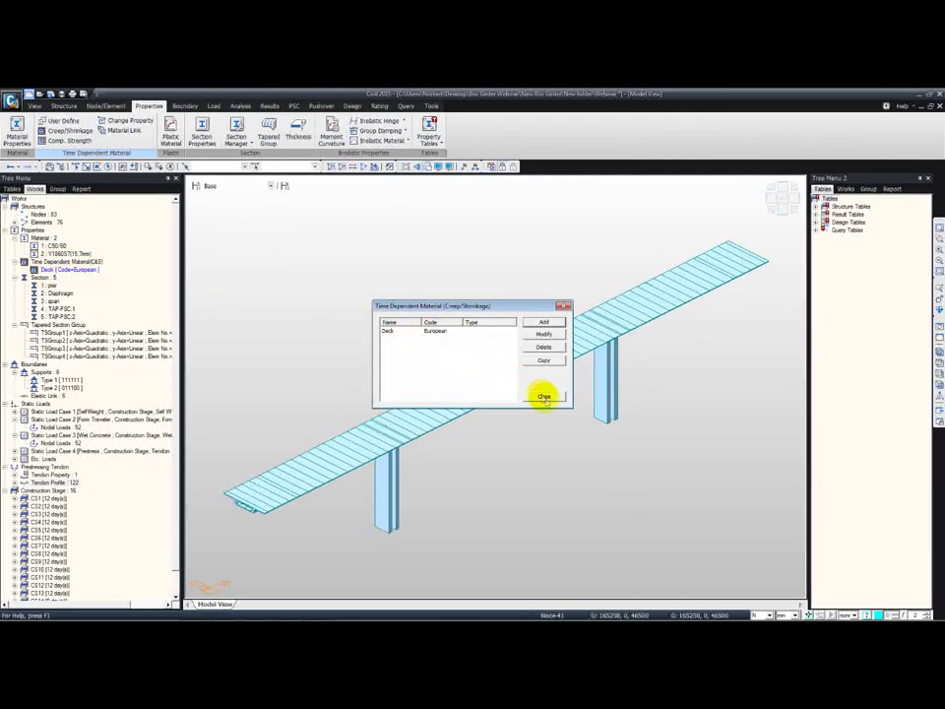
click(544, 396)
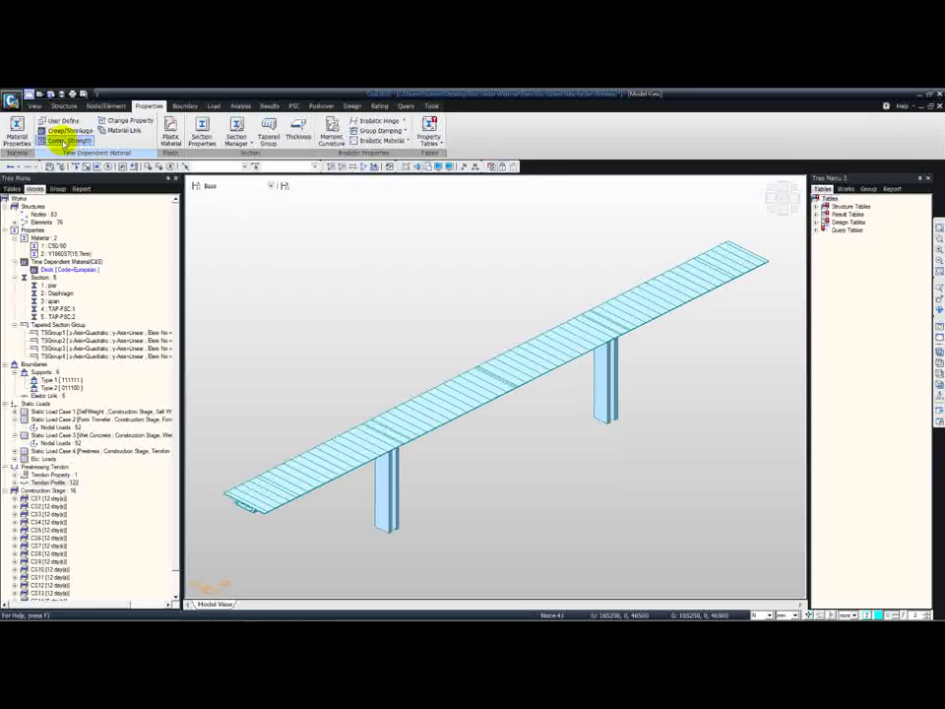
Add a compressive strength material named Deck using the European code with 58 N/mm² mean strength, redraw its graph and save it.
click(59, 140)
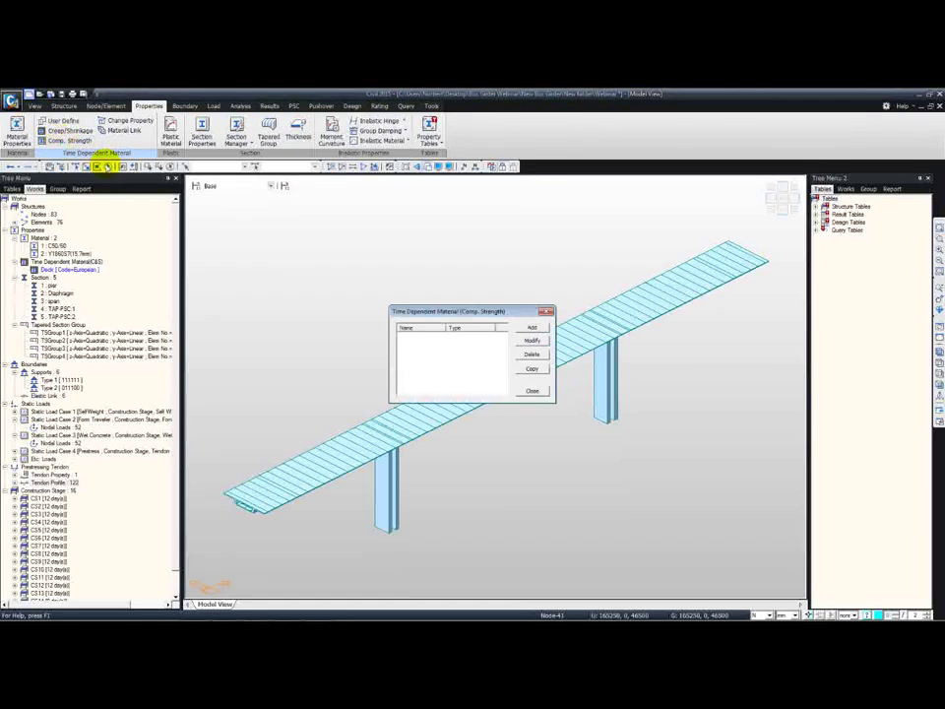
click(532, 327)
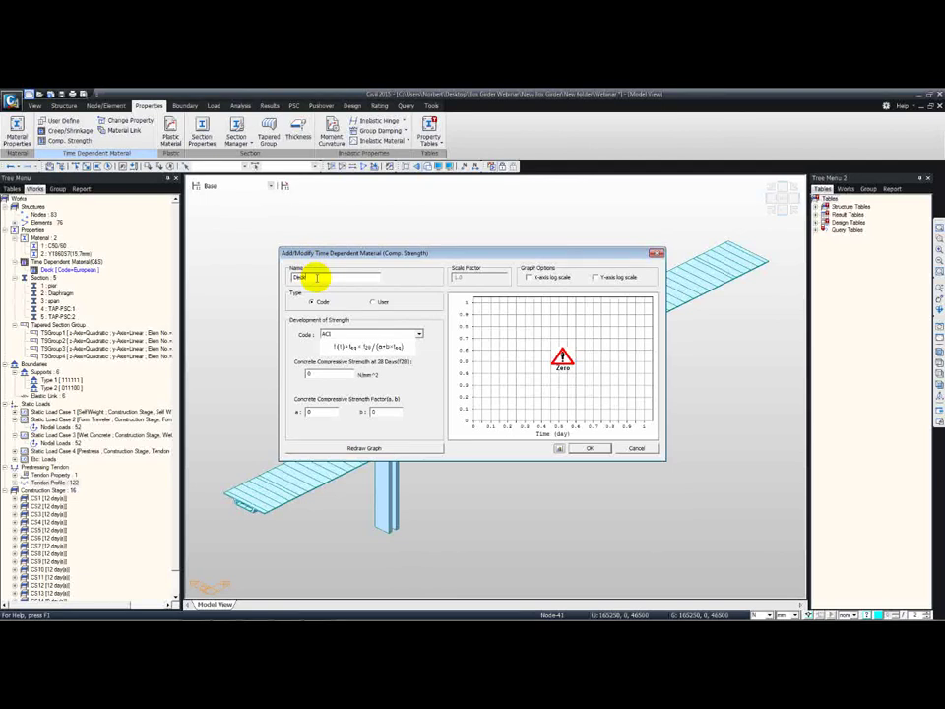
click(361, 334)
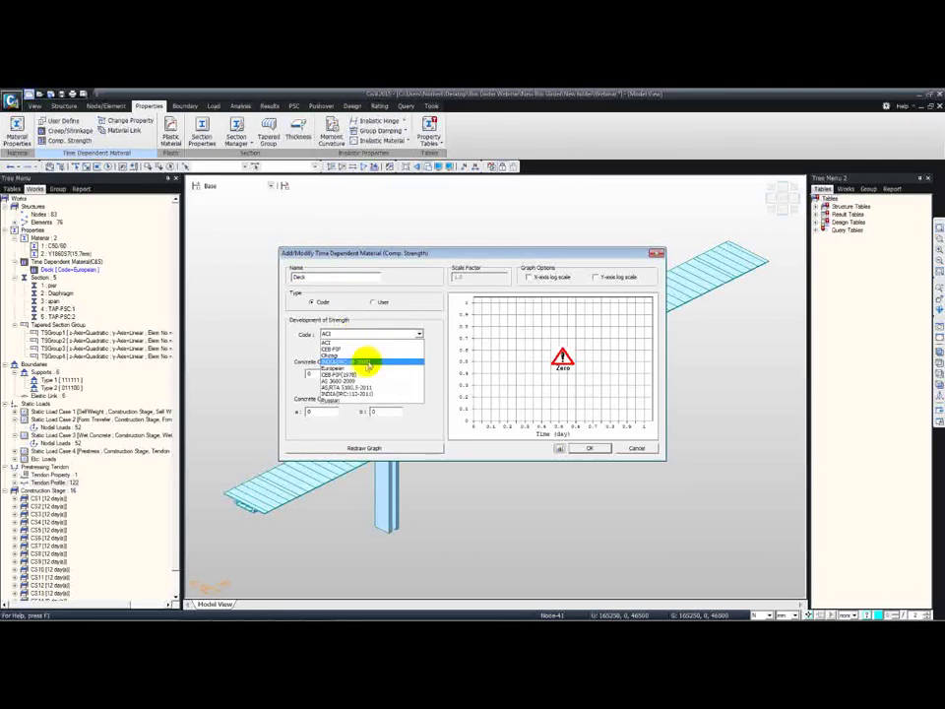
click(363, 369)
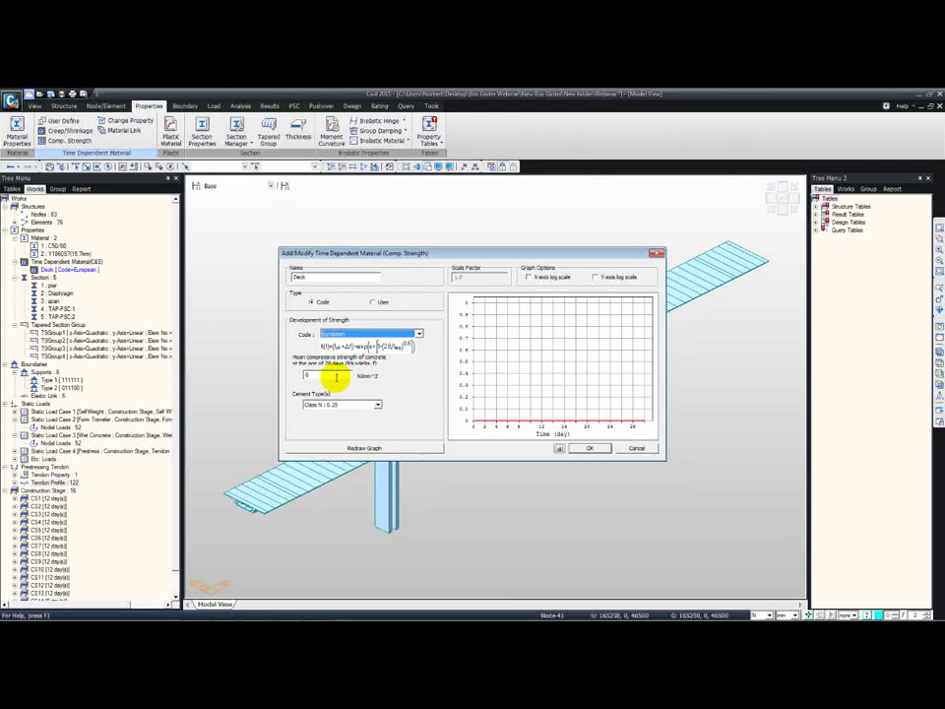
double_click(336, 377)
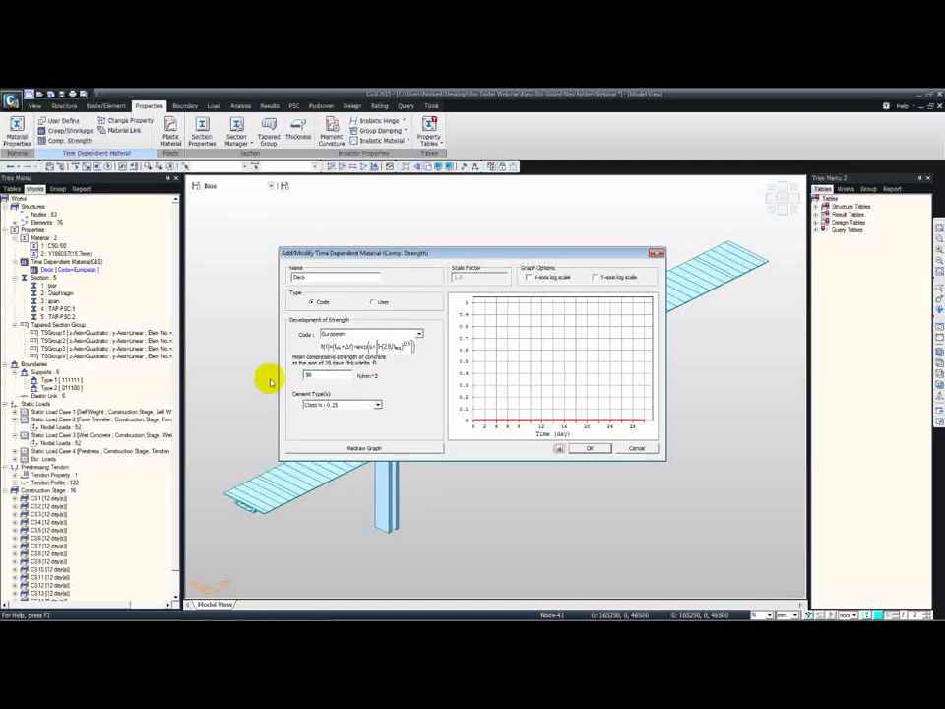
key(BackSpace)
text(8)
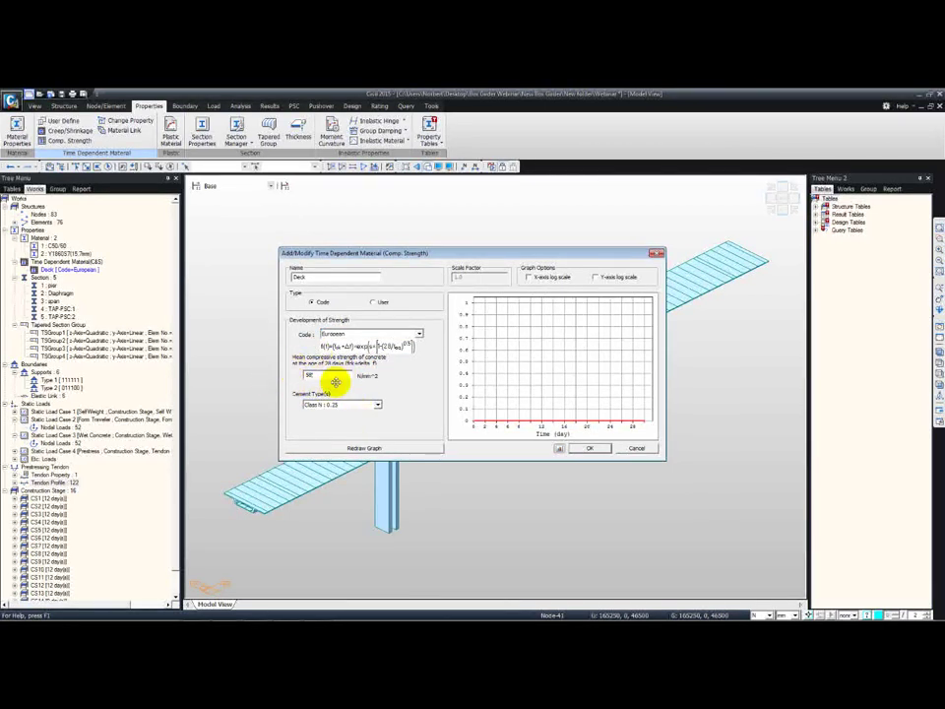
click(376, 447)
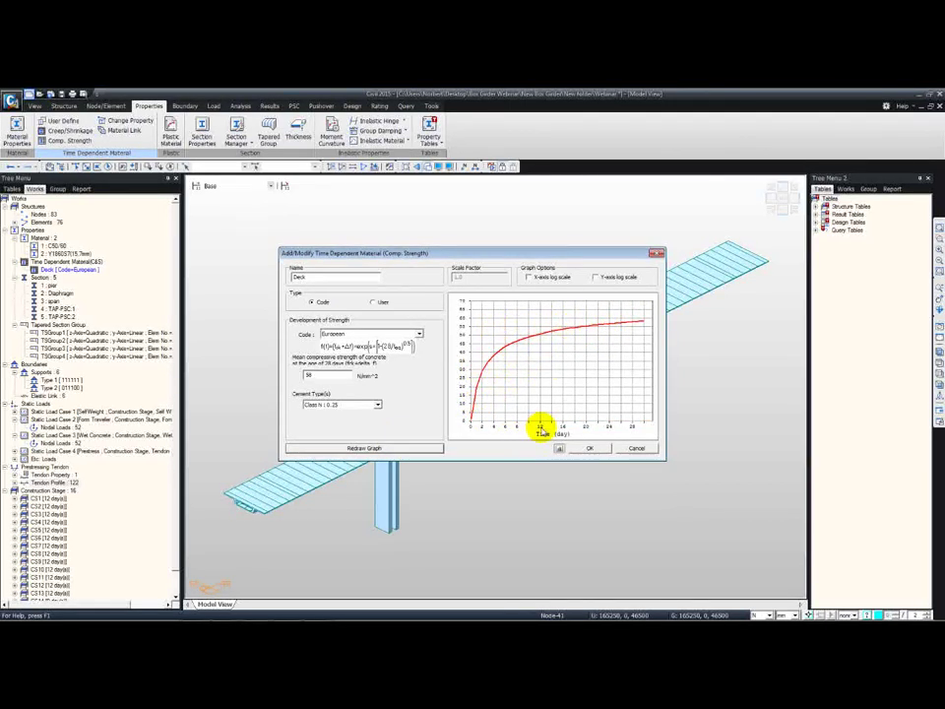
click(589, 448)
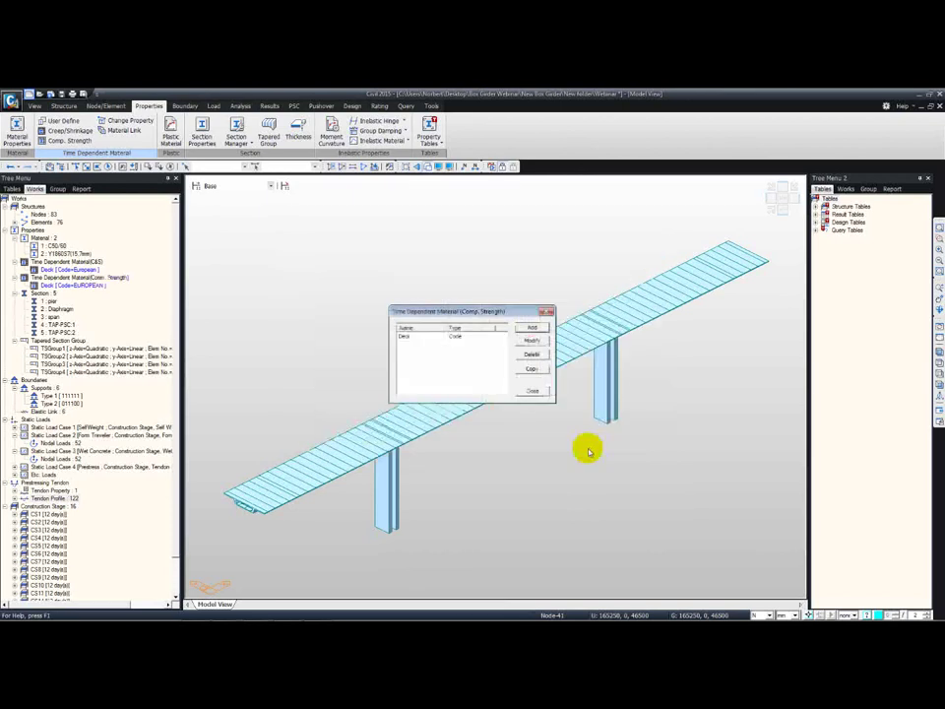
click(532, 391)
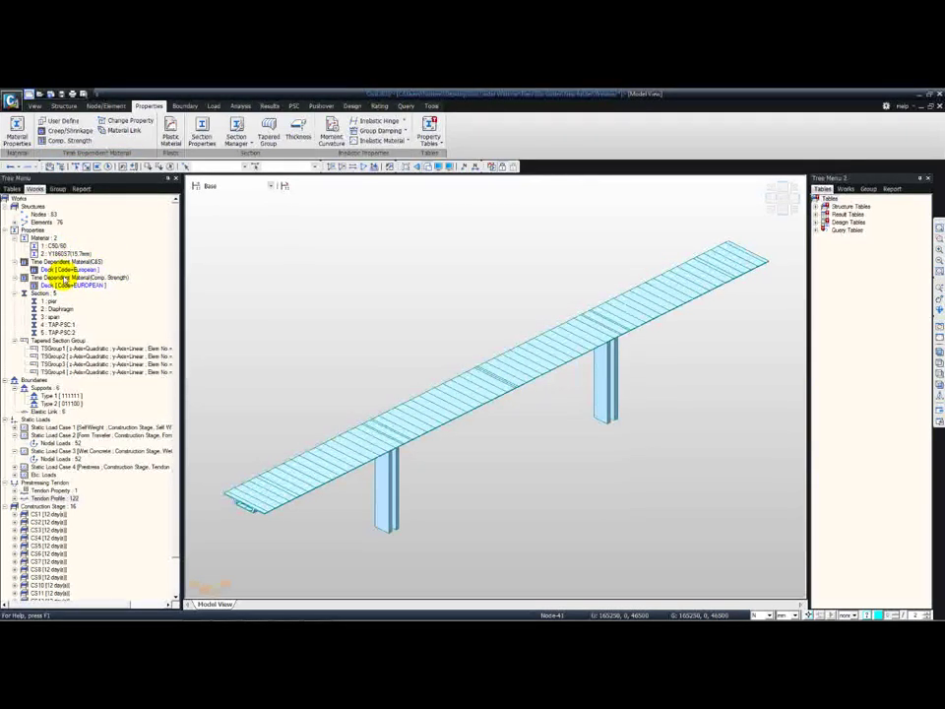
Link the Deck creep/shrinkage and Deck compressive strength definitions to material C50/60.
click(45, 245)
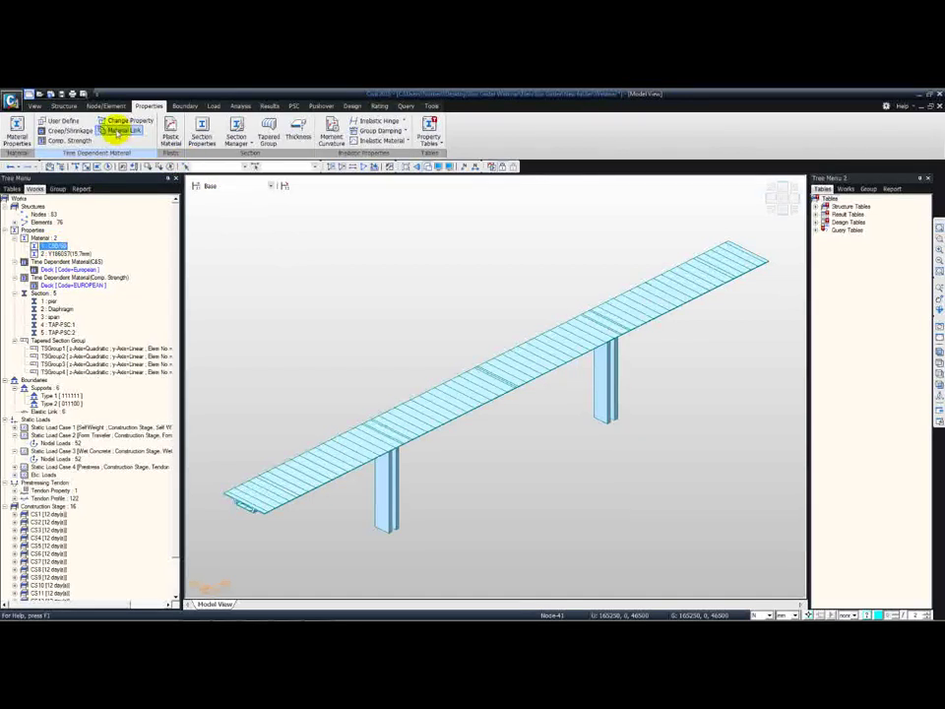
click(117, 130)
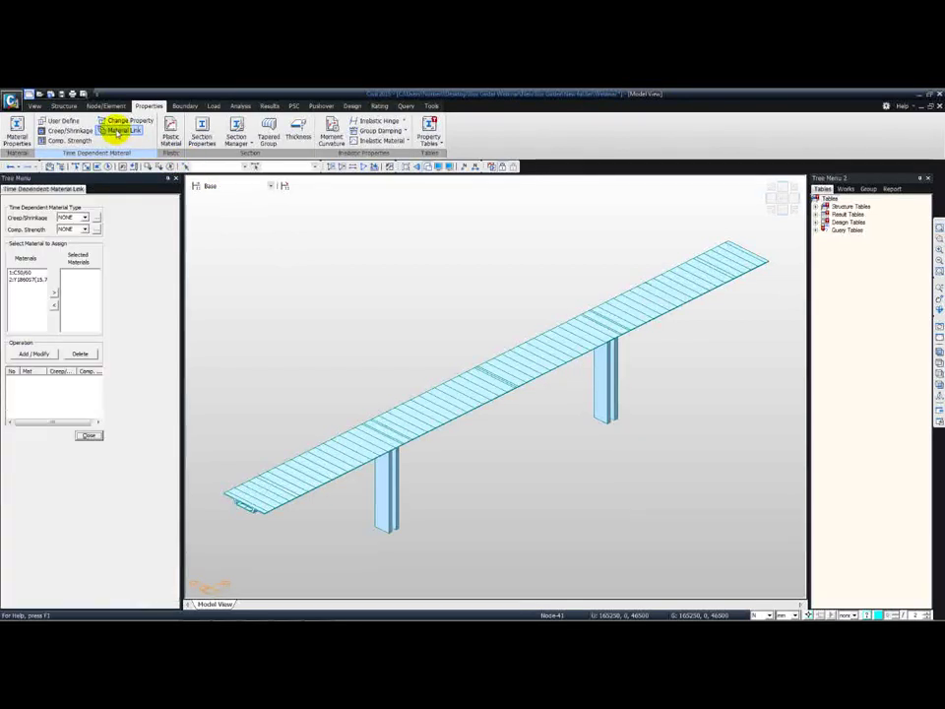
click(73, 218)
click(68, 229)
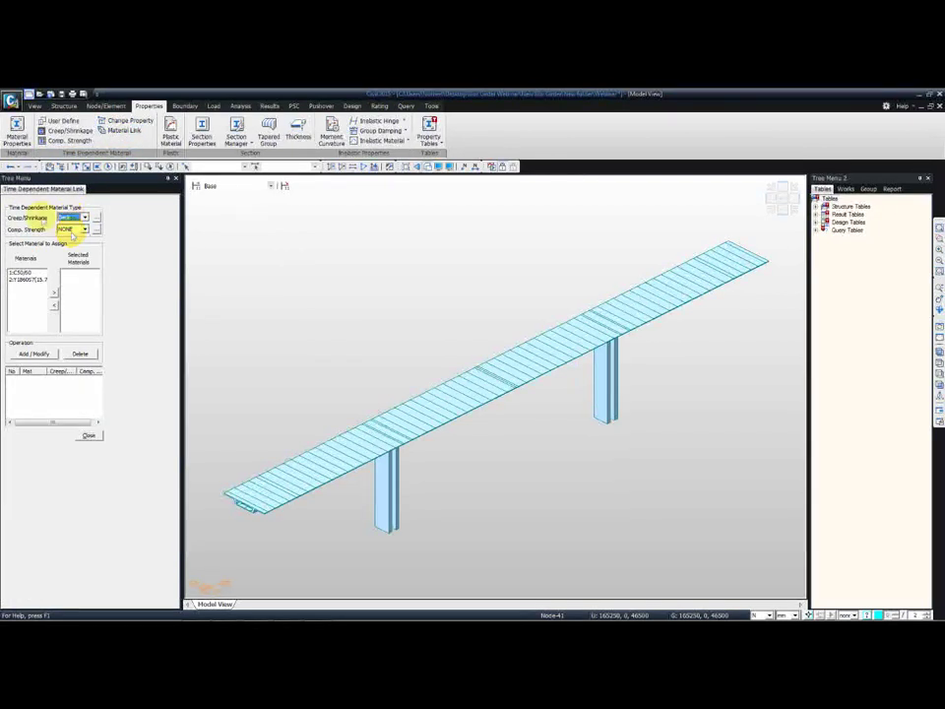
click(69, 229)
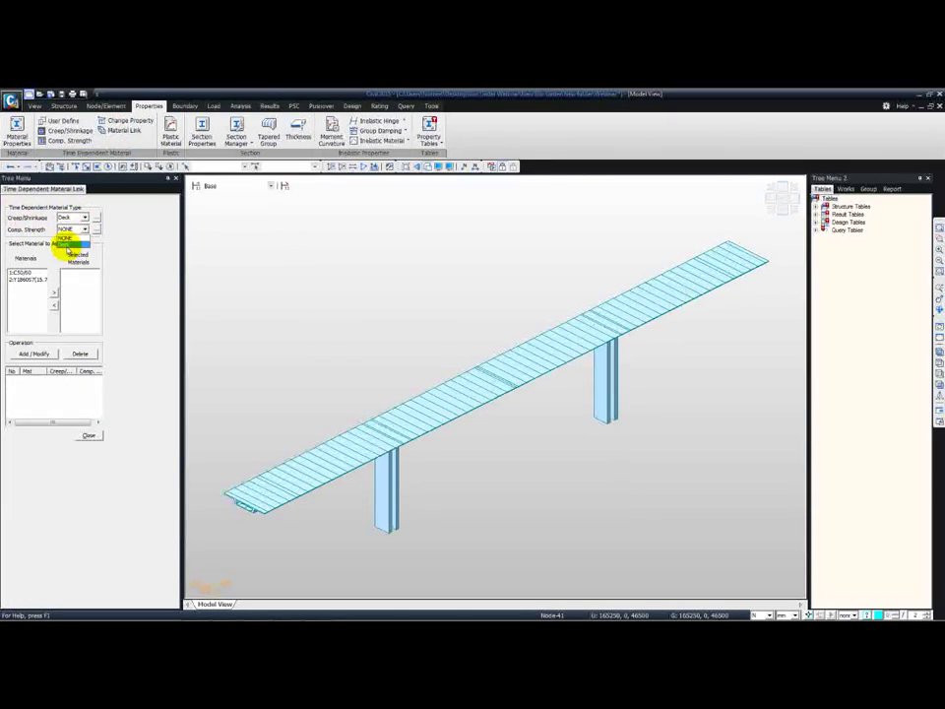
click(69, 246)
click(22, 272)
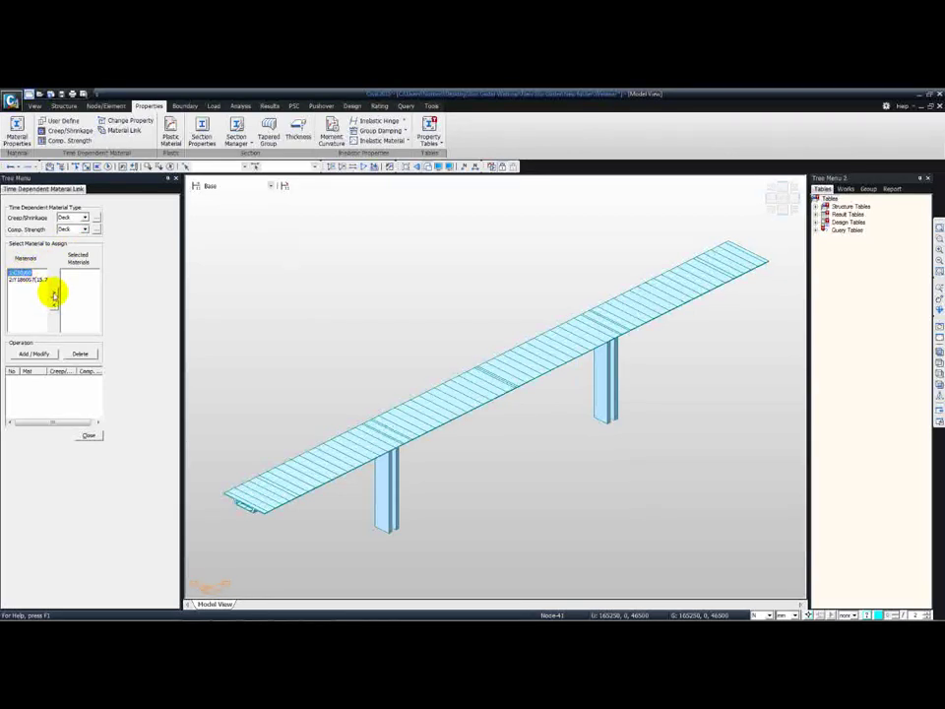
click(54, 294)
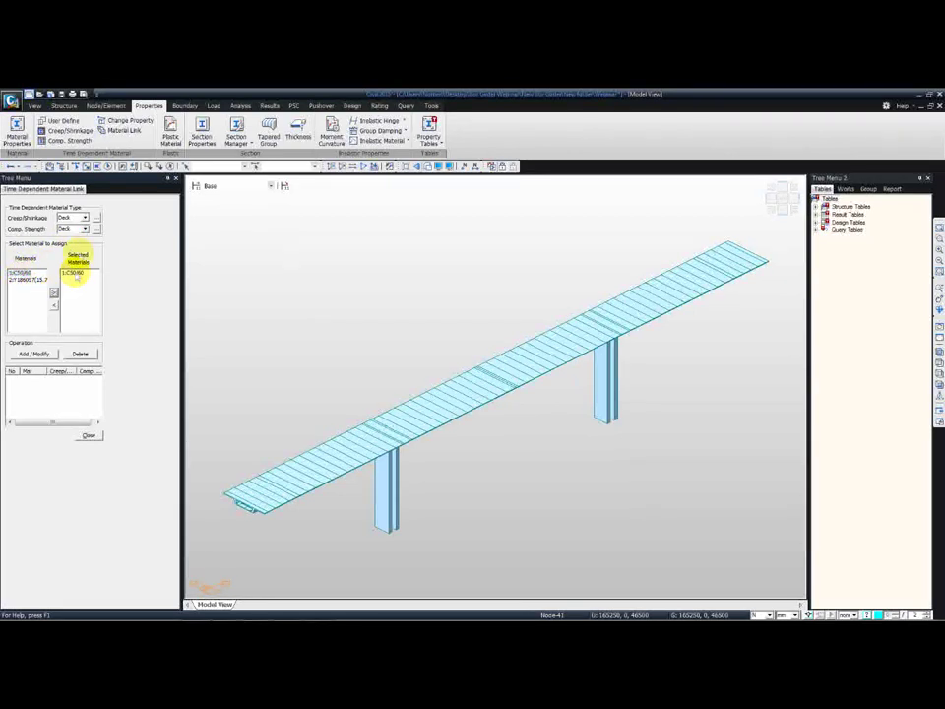
click(37, 354)
click(66, 381)
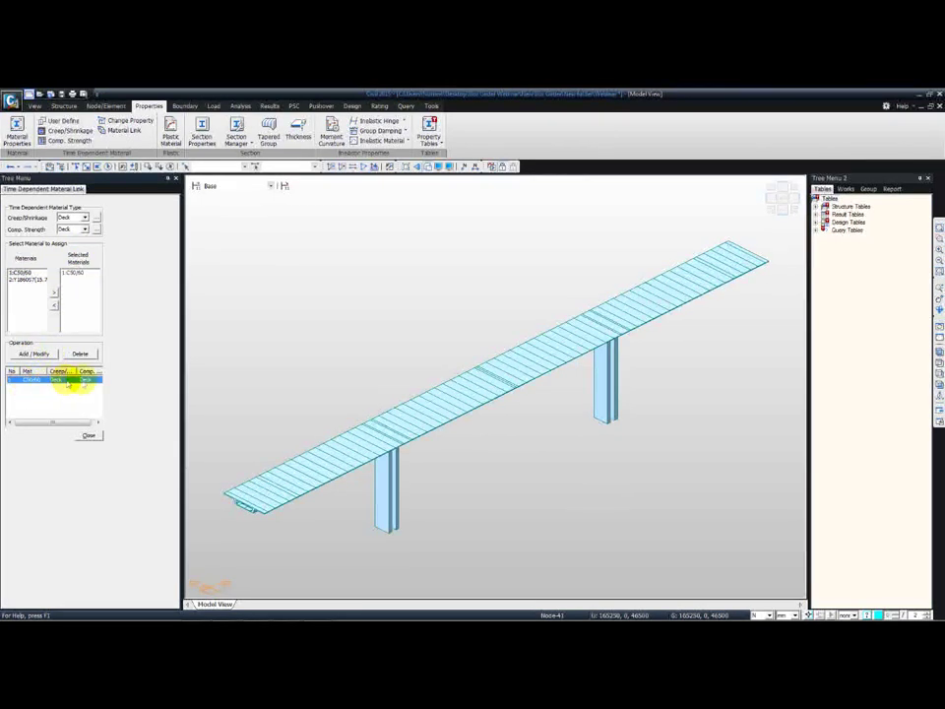
click(87, 437)
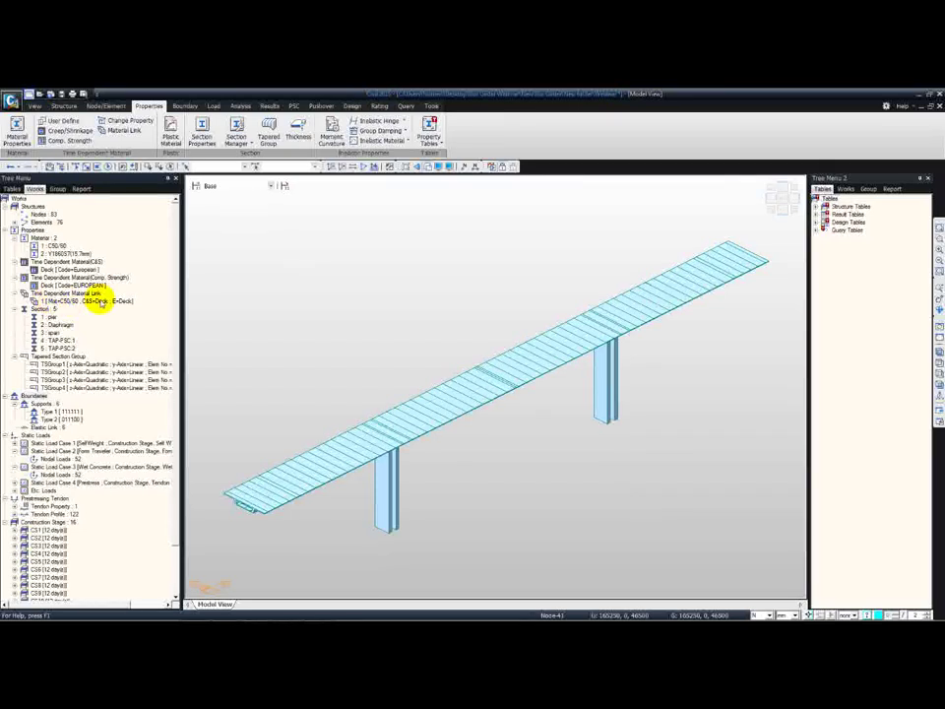
click(76, 301)
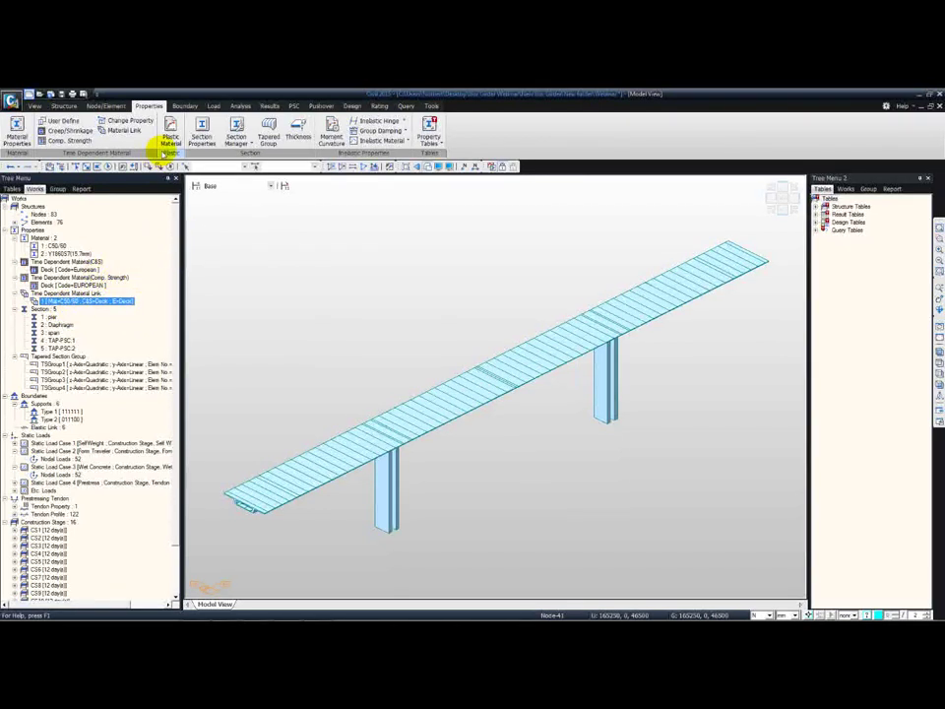
Add a static load case named Temperature with the type Temperature (T, TU).
click(214, 106)
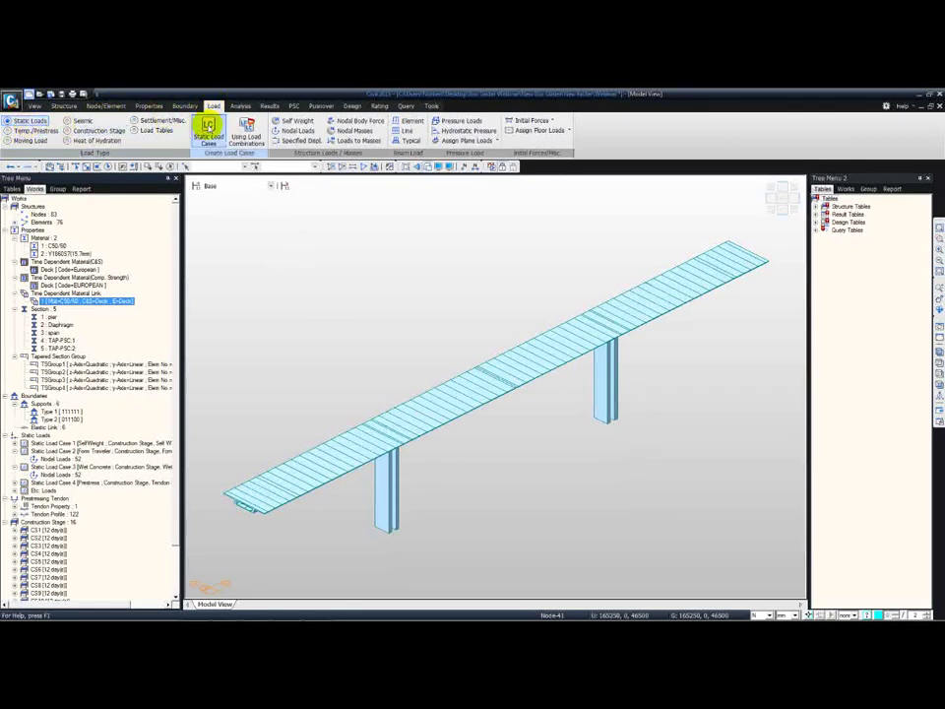
click(208, 124)
drag(190, 97, 241, 194)
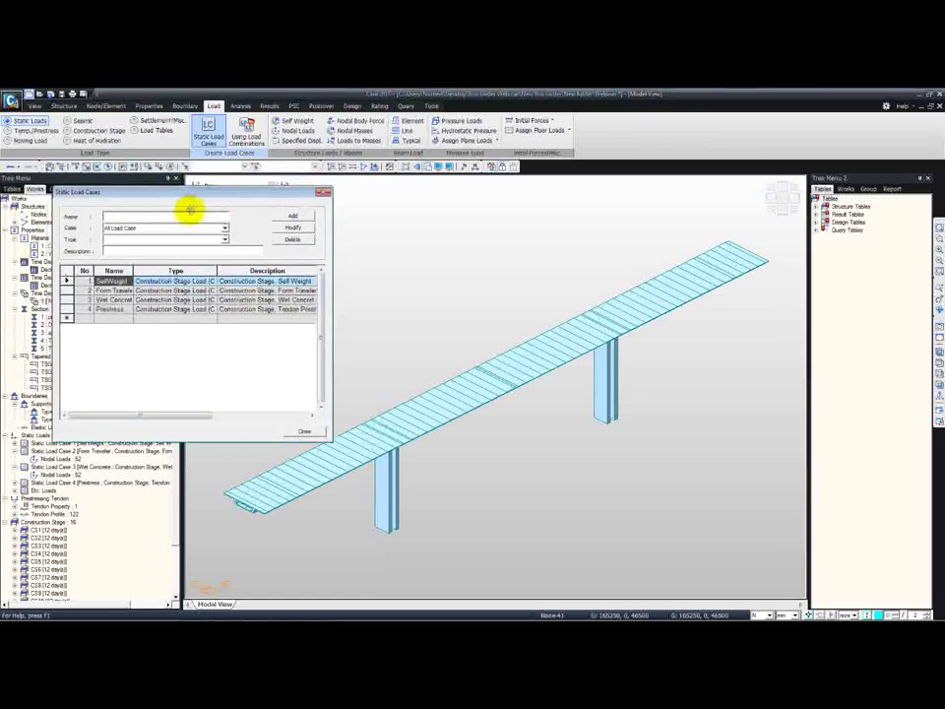
text(Tem)
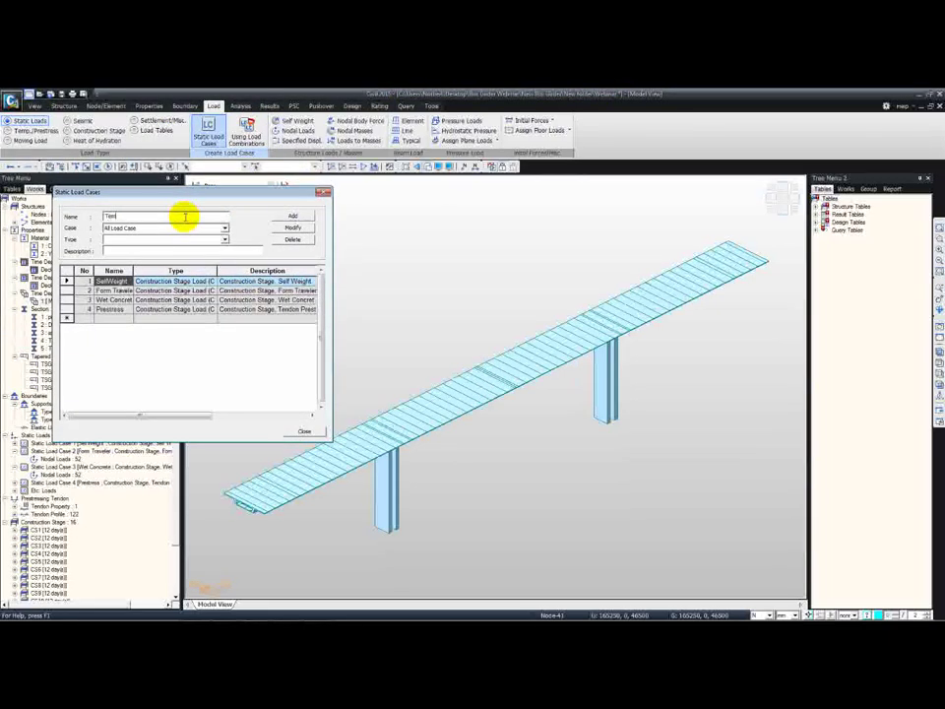
text(perature)
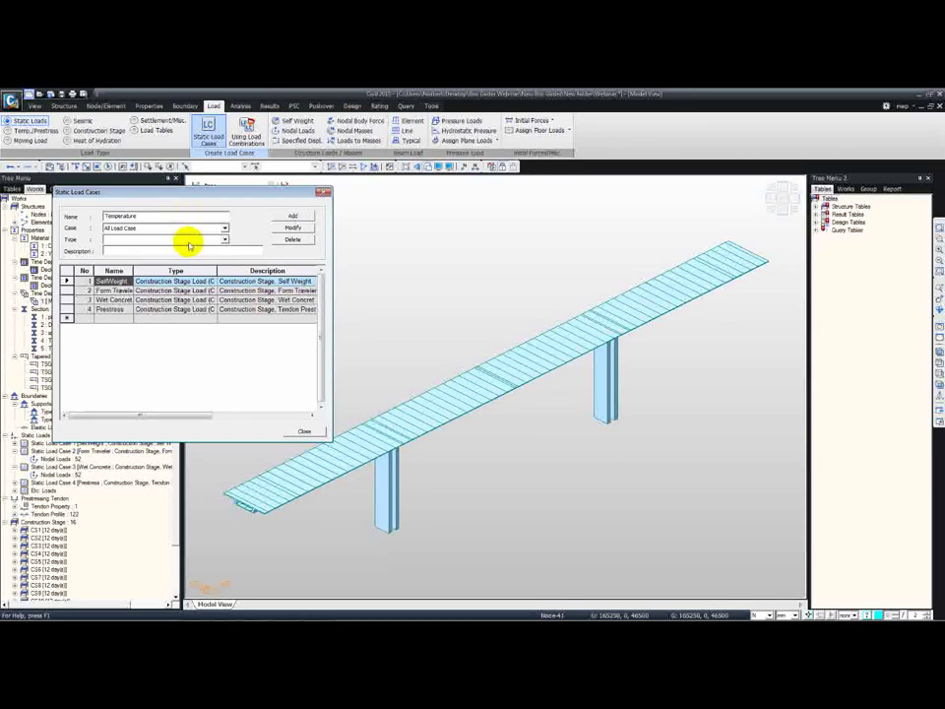
click(190, 239)
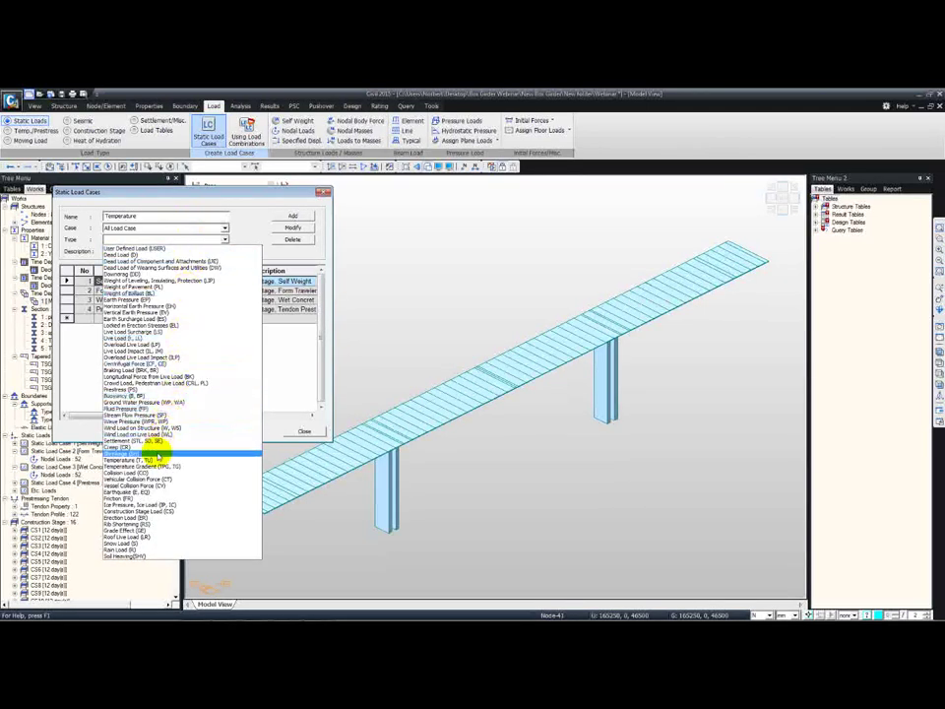
click(146, 460)
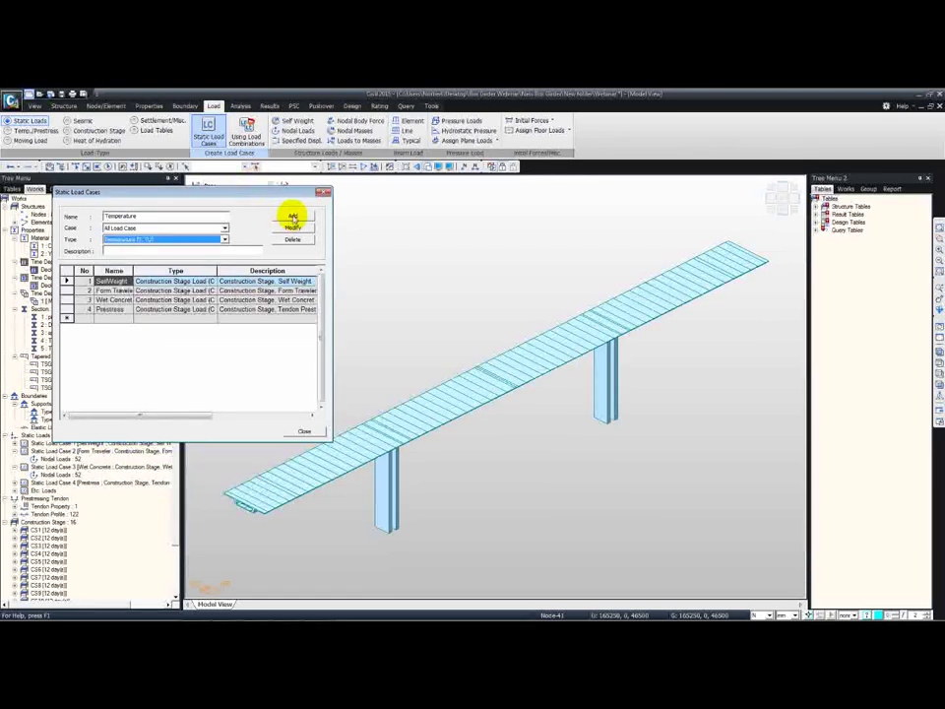
click(292, 215)
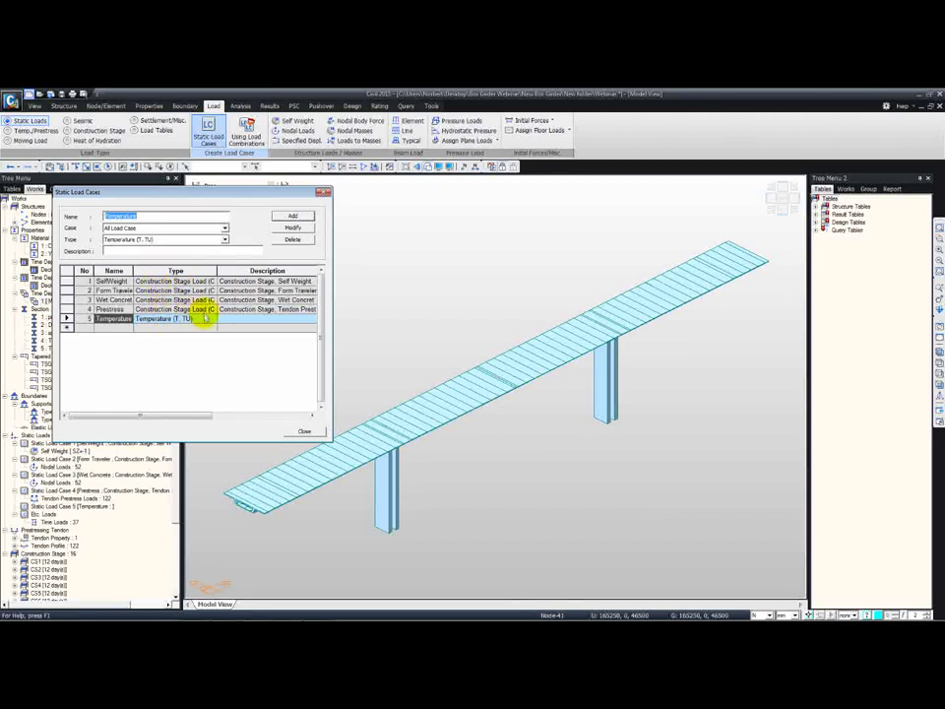
Close the static load case definitions and collapse the Static Loads branch of the works tree.
click(302, 431)
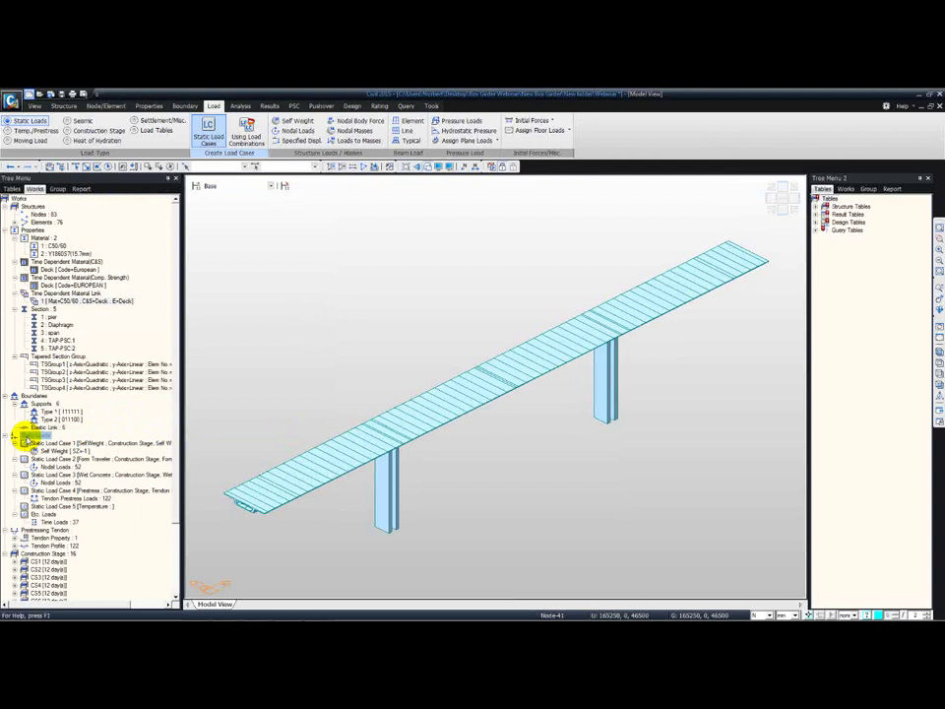
right_click(25, 436)
click(8, 435)
click(7, 435)
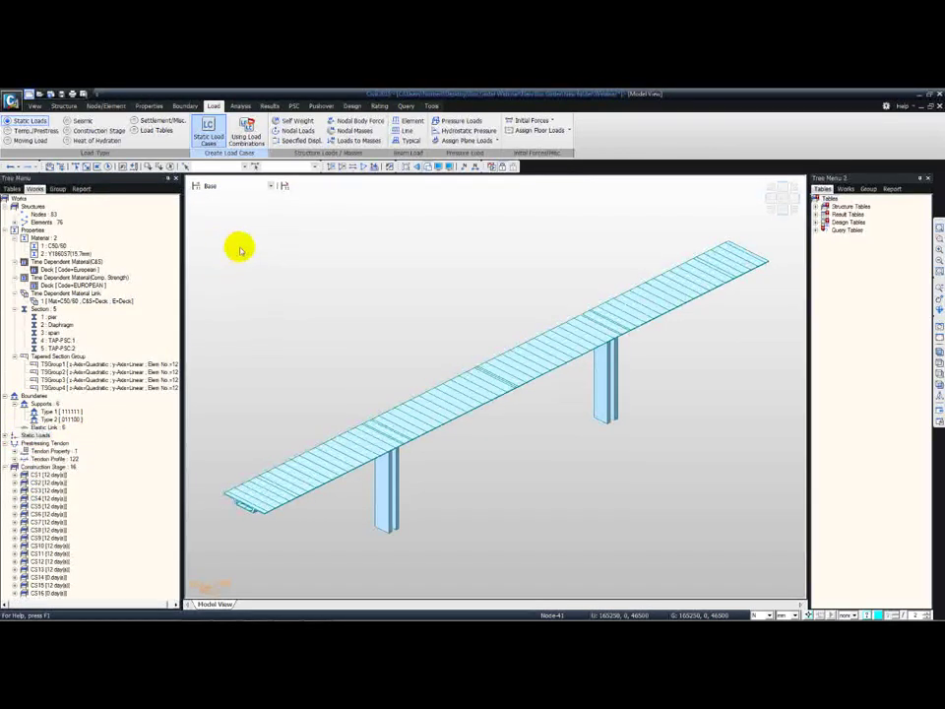
click(235, 214)
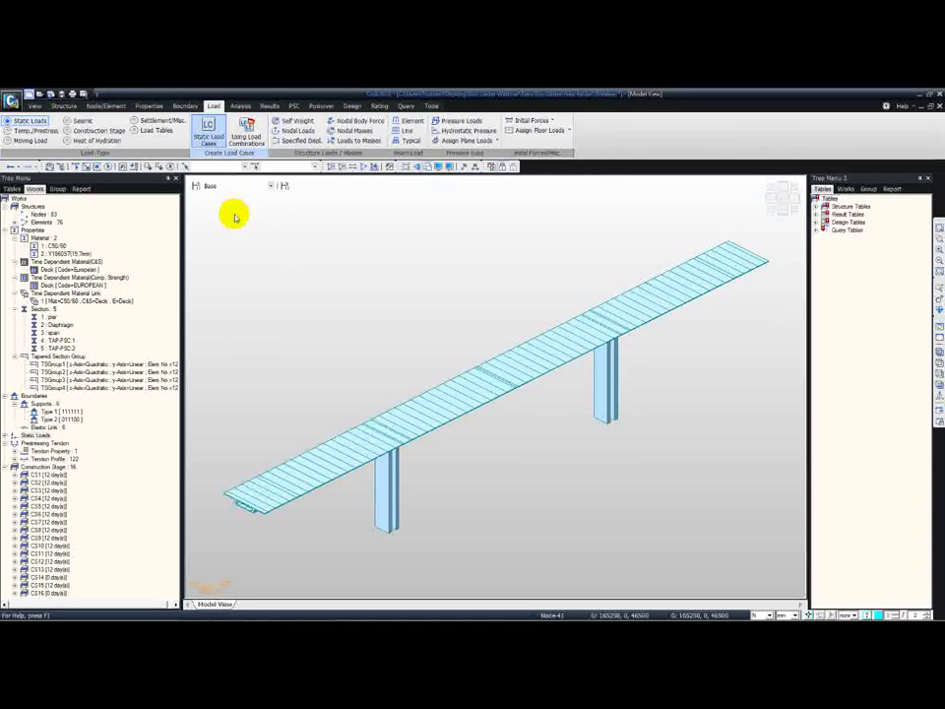
Apply an element temperature load with a final temperature of 15 °C to all deck elements in the Temperature load case.
click(39, 130)
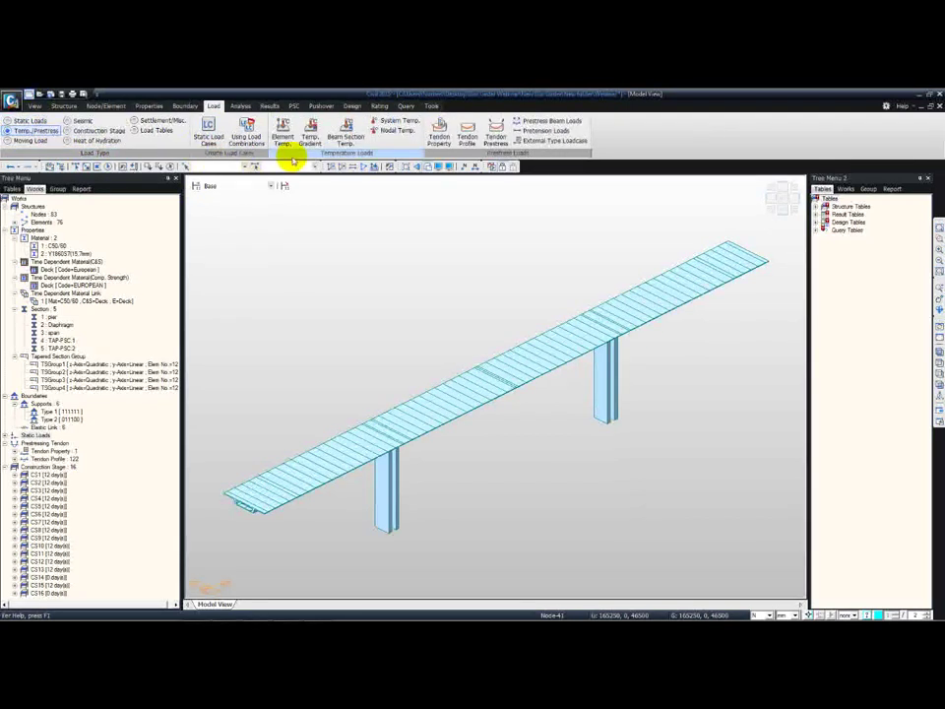
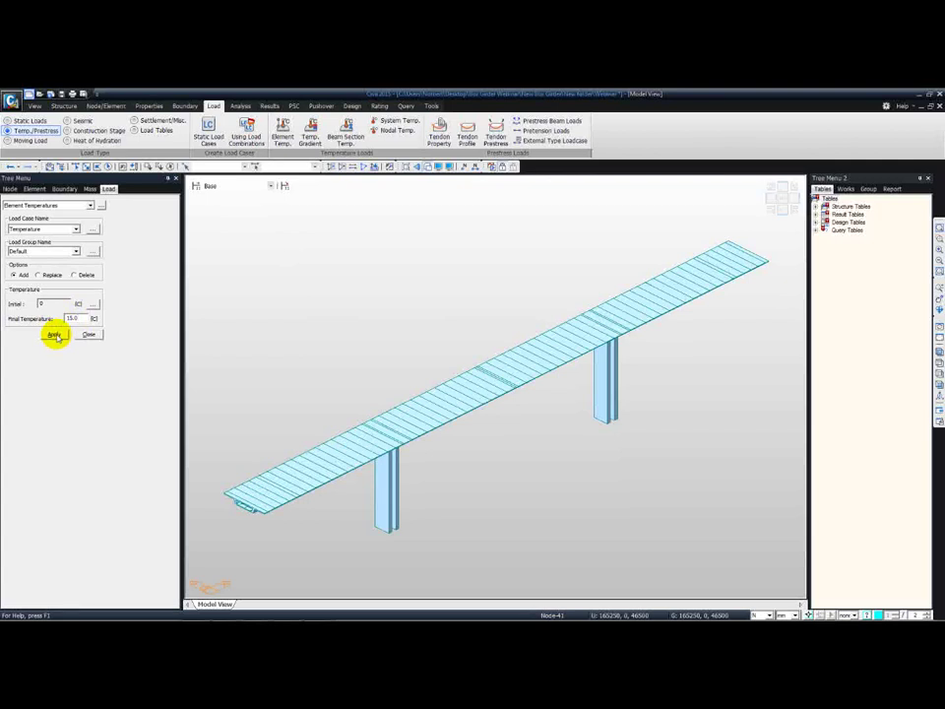
click(54, 335)
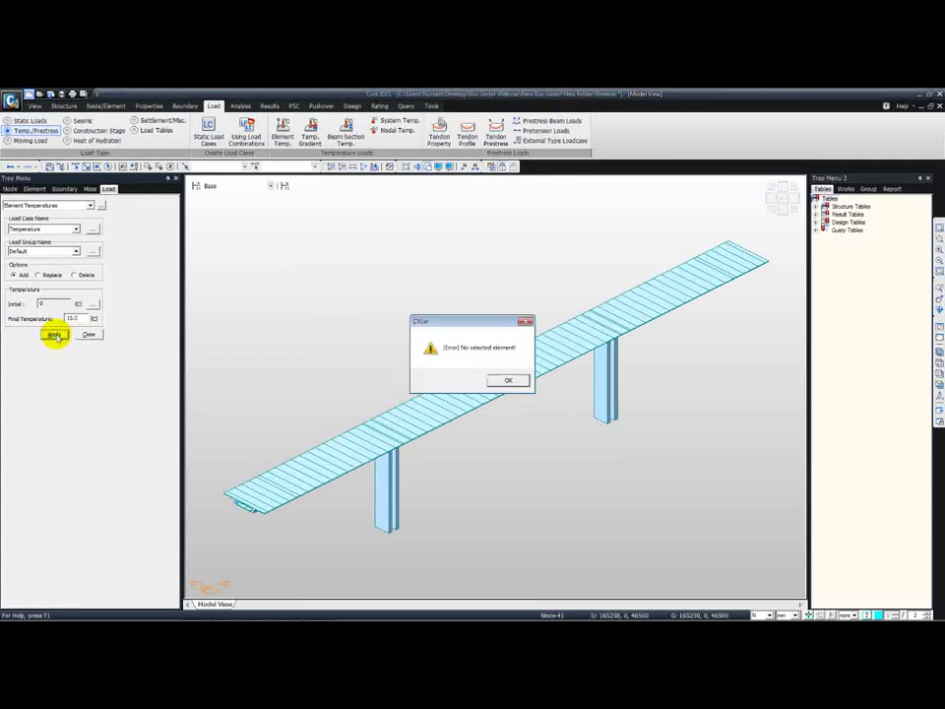
click(499, 382)
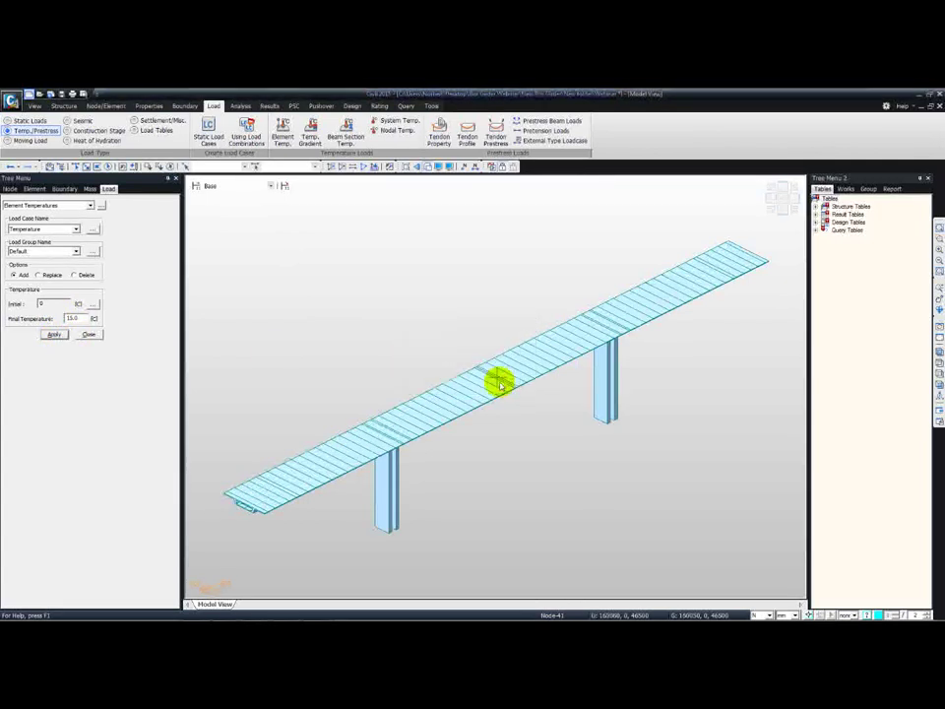
click(779, 210)
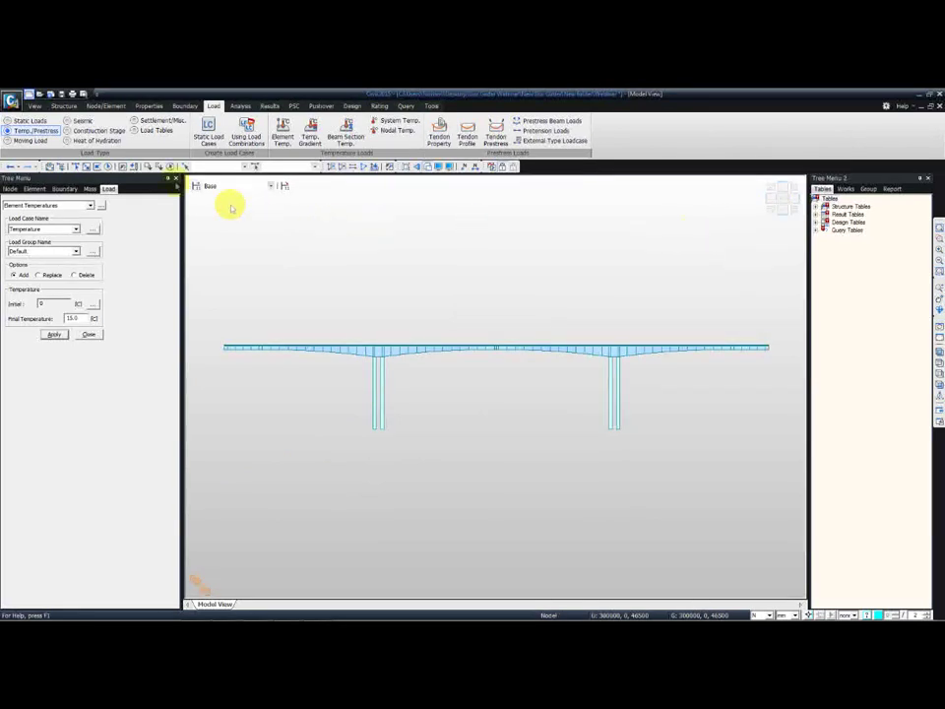
click(75, 166)
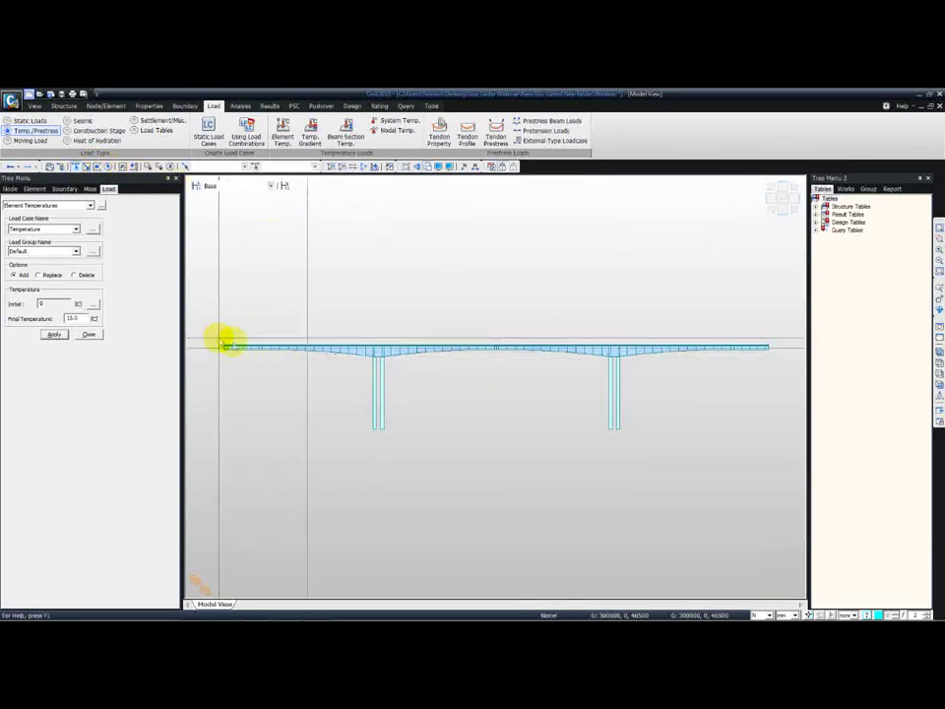
drag(773, 349, 209, 293)
click(53, 336)
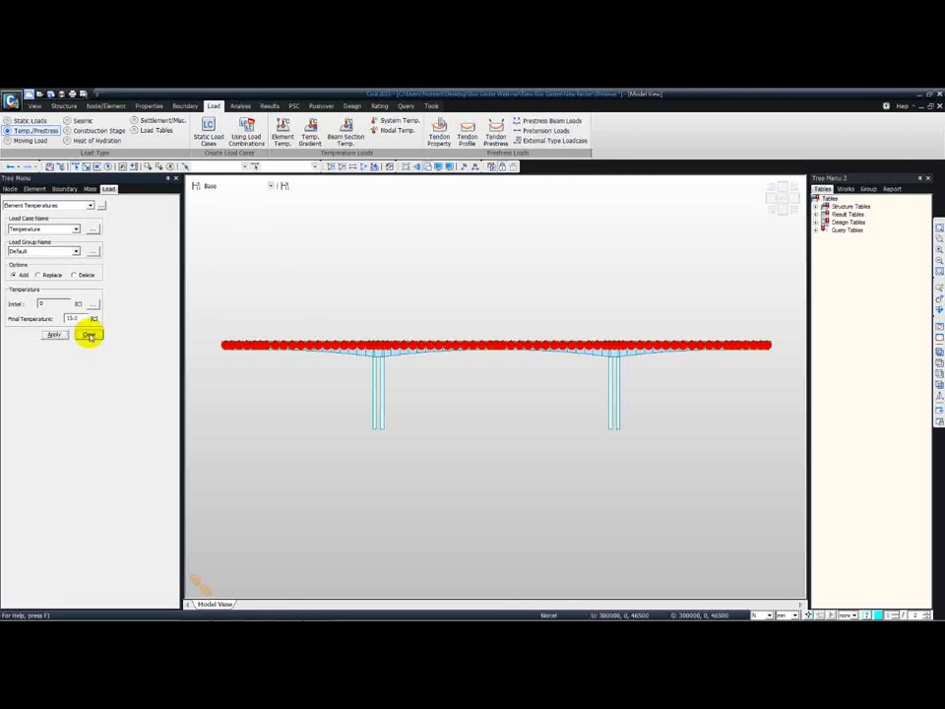
click(89, 335)
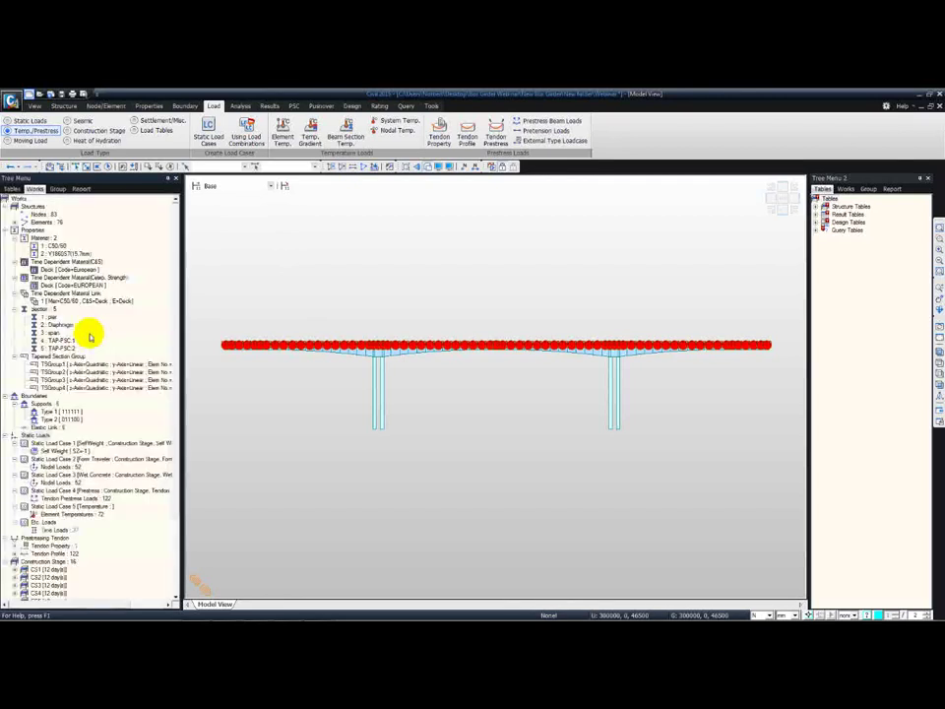
Show the bridge from a flatter isometric angle and enable Nodal Mass in the display settings.
click(774, 210)
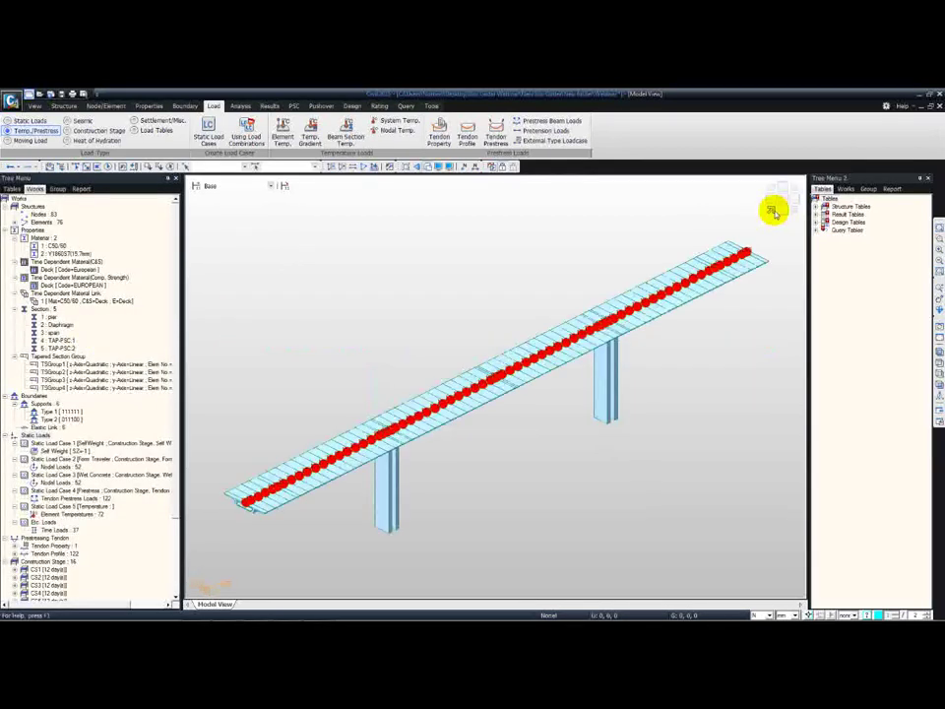
click(937, 337)
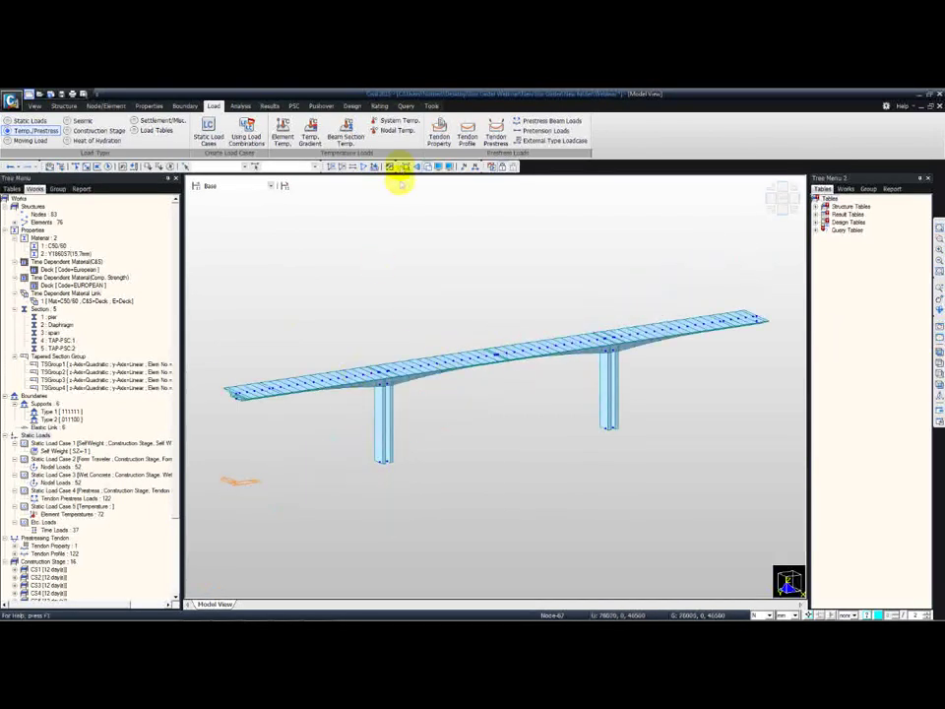
click(437, 166)
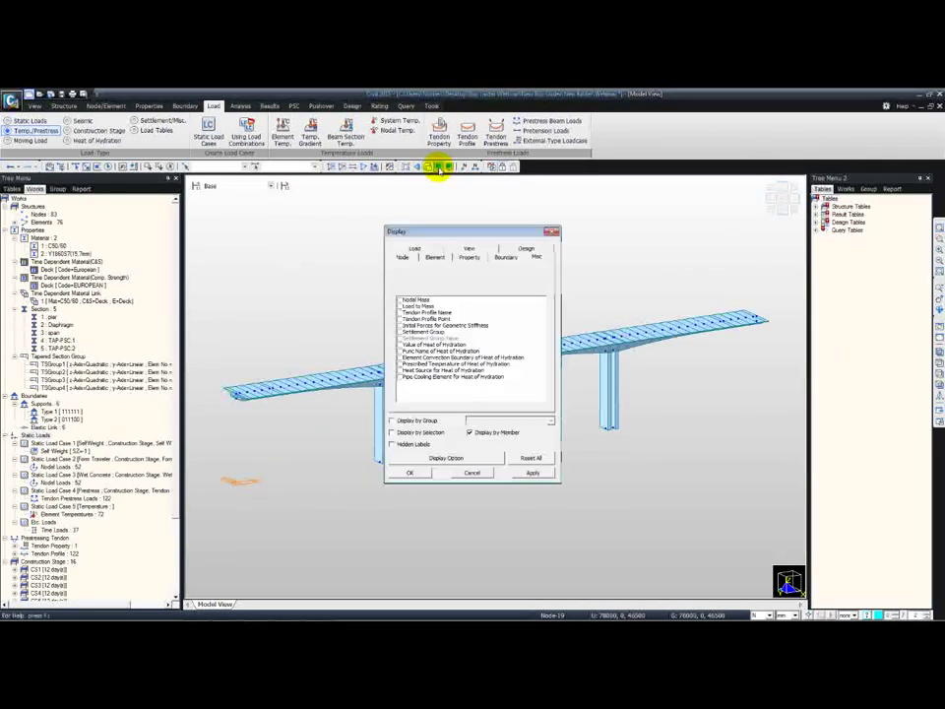
click(400, 299)
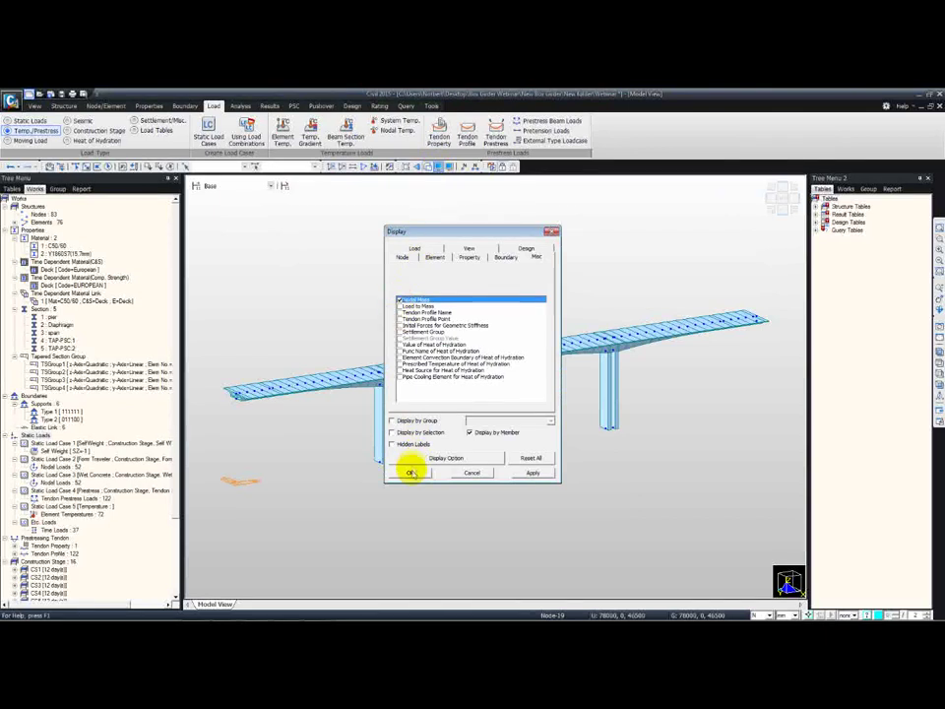
click(407, 257)
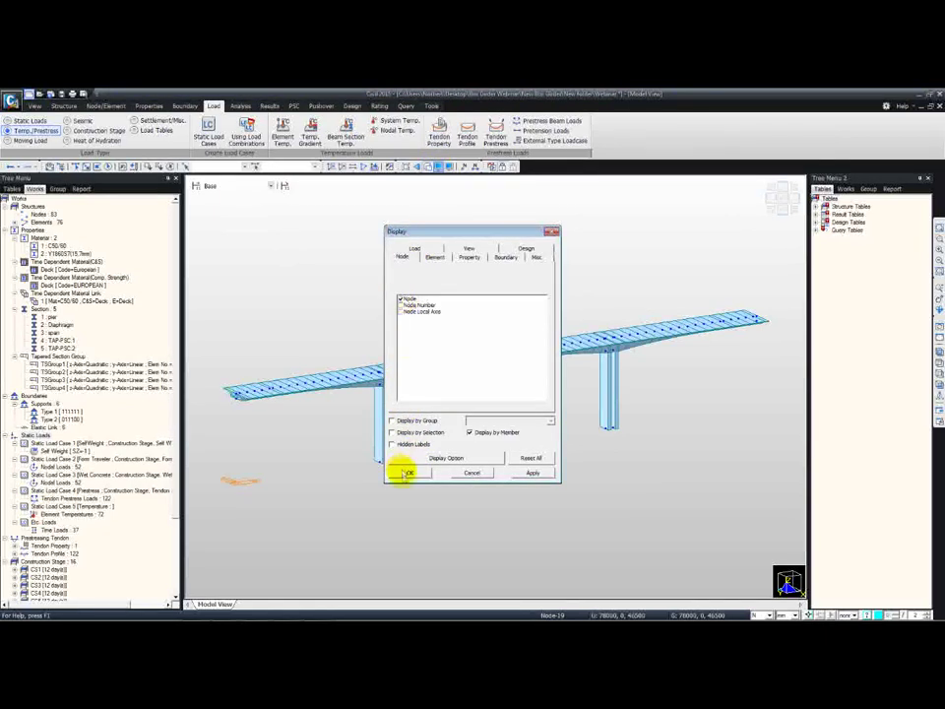
click(408, 472)
Toggle the hidden-surface rendering off and on, and turn off the node markers in the display settings.
click(433, 167)
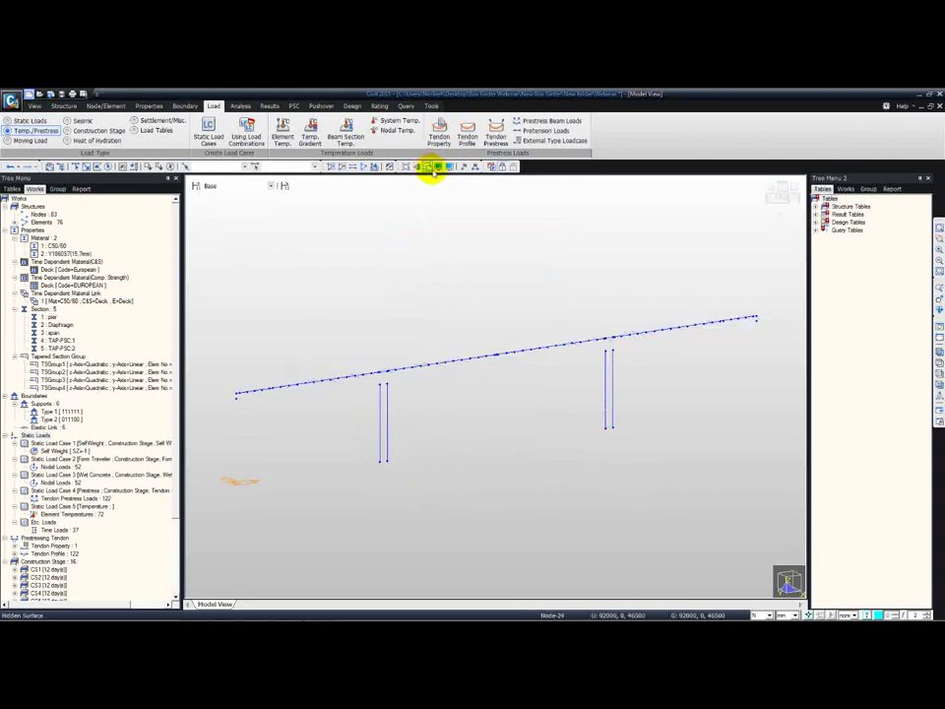
click(433, 167)
key(ctrl+e)
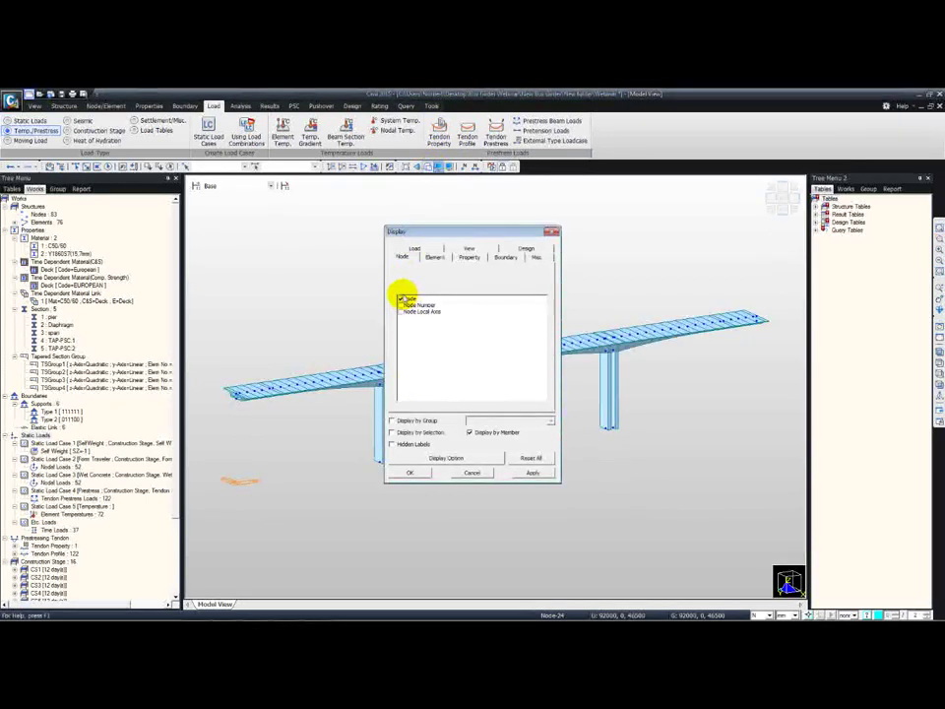
click(408, 473)
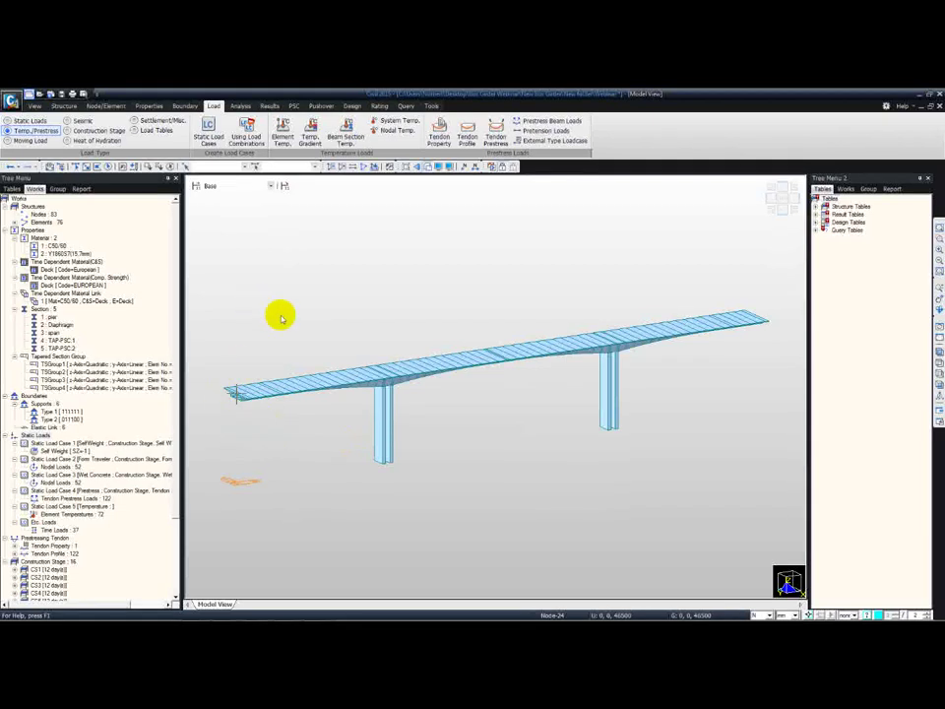
Reselect the deck elements and add a PSC/Composite section temperature from the top, using section width, H1 0, H2 150 mm, T1 13 and T2 3 °C.
click(345, 128)
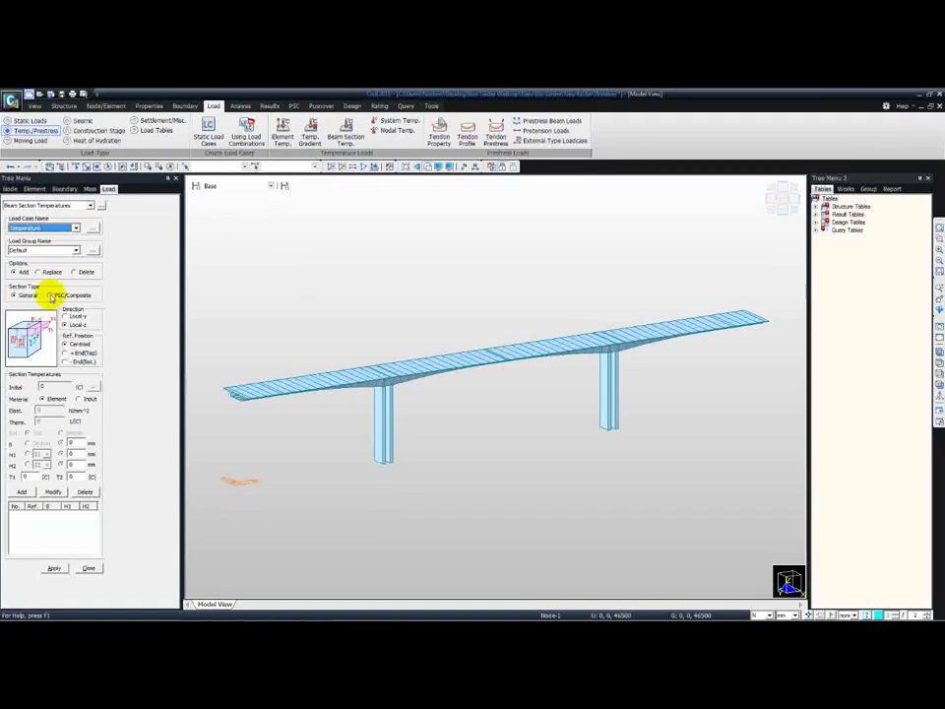
click(51, 295)
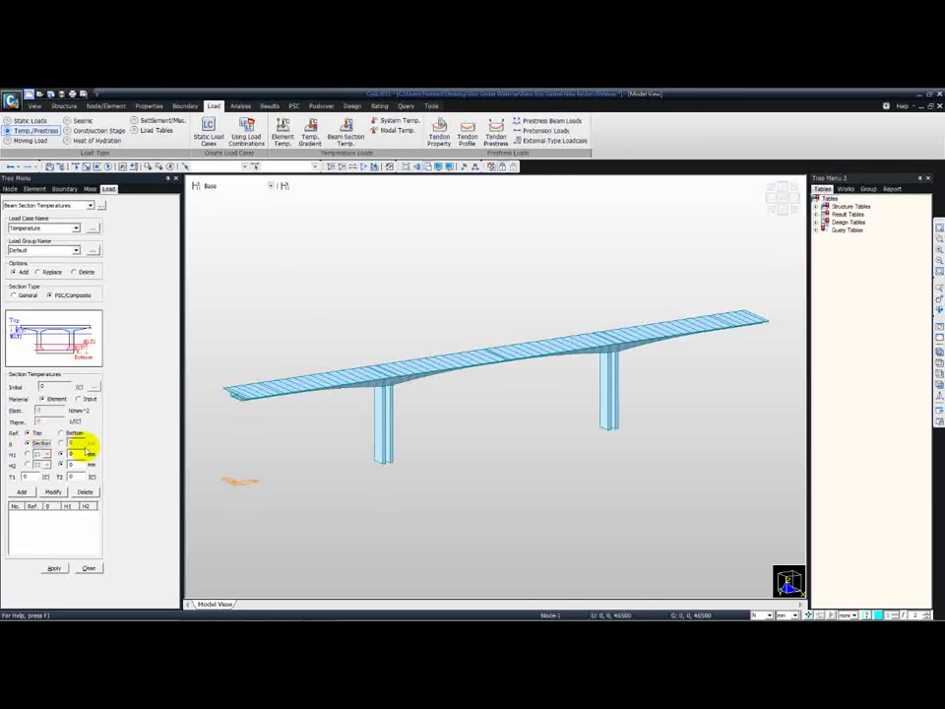
click(78, 454)
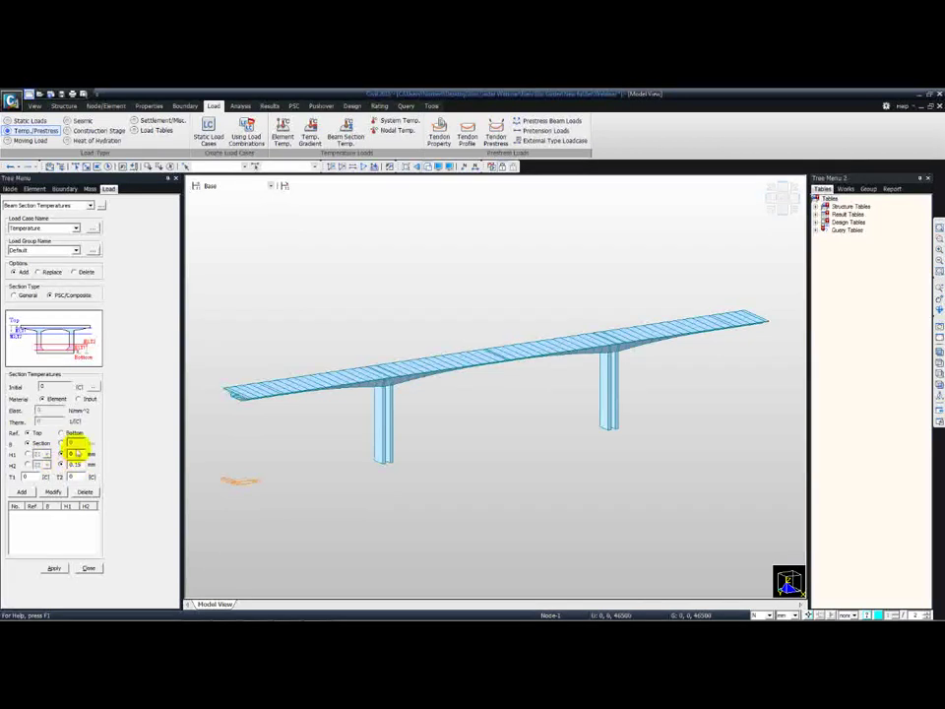
double_click(79, 463)
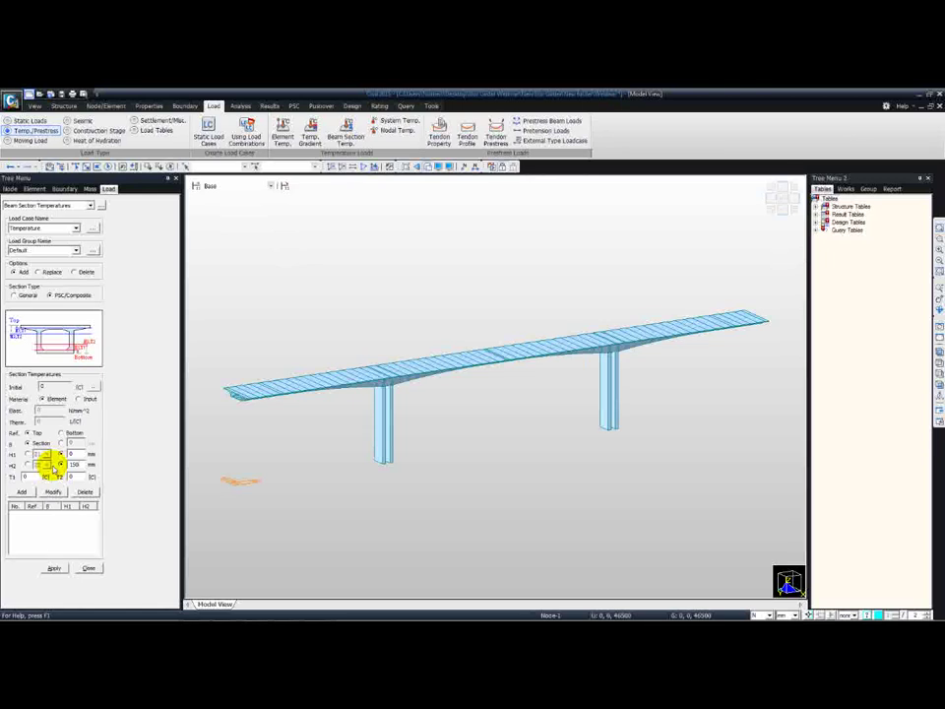
click(27, 477)
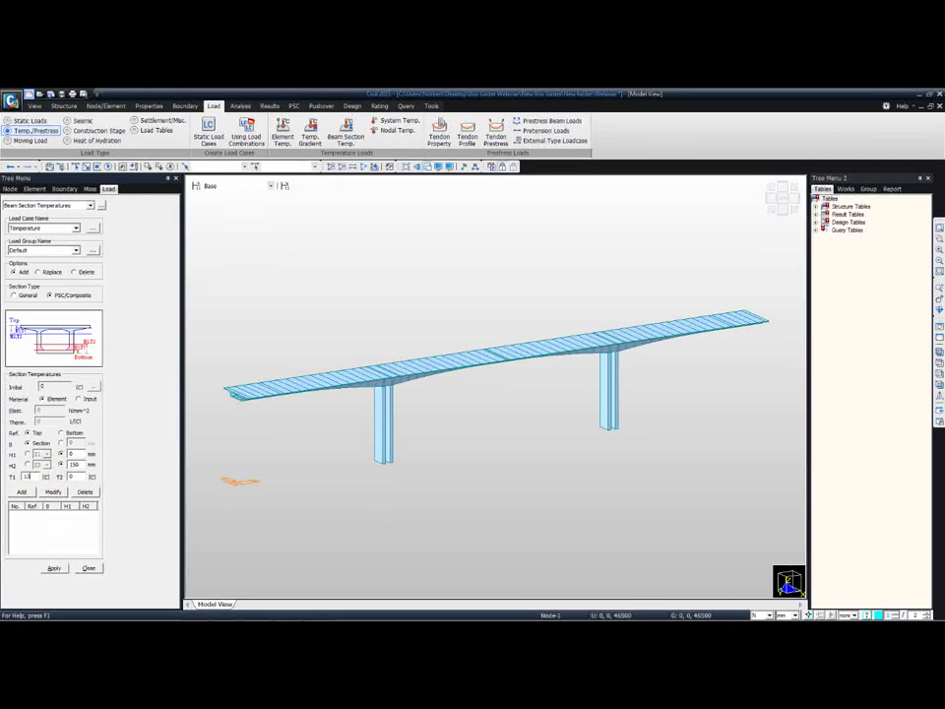
double_click(73, 477)
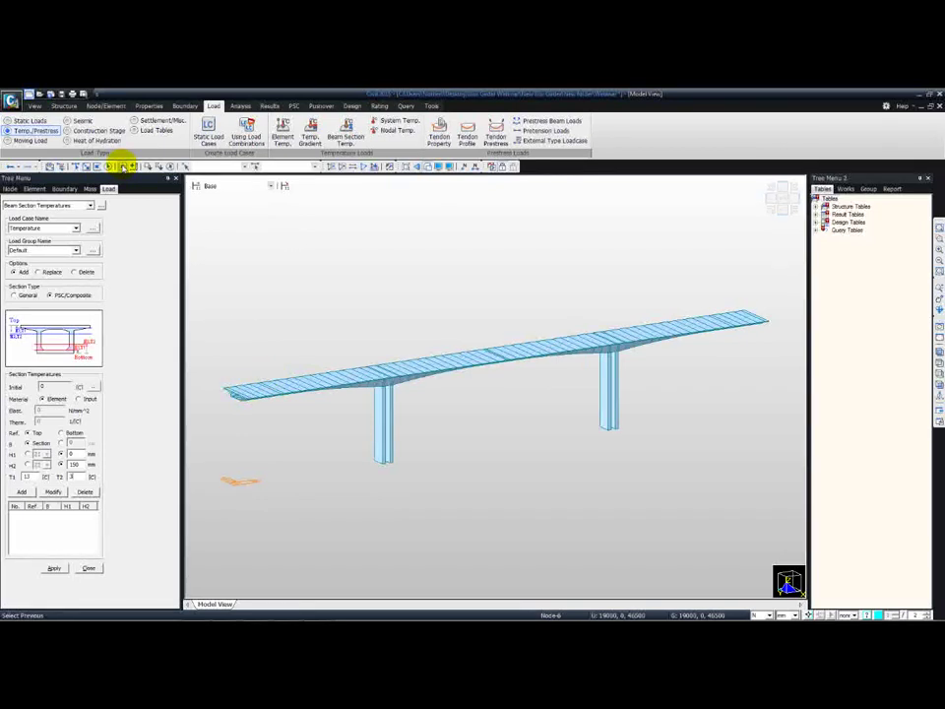
click(122, 165)
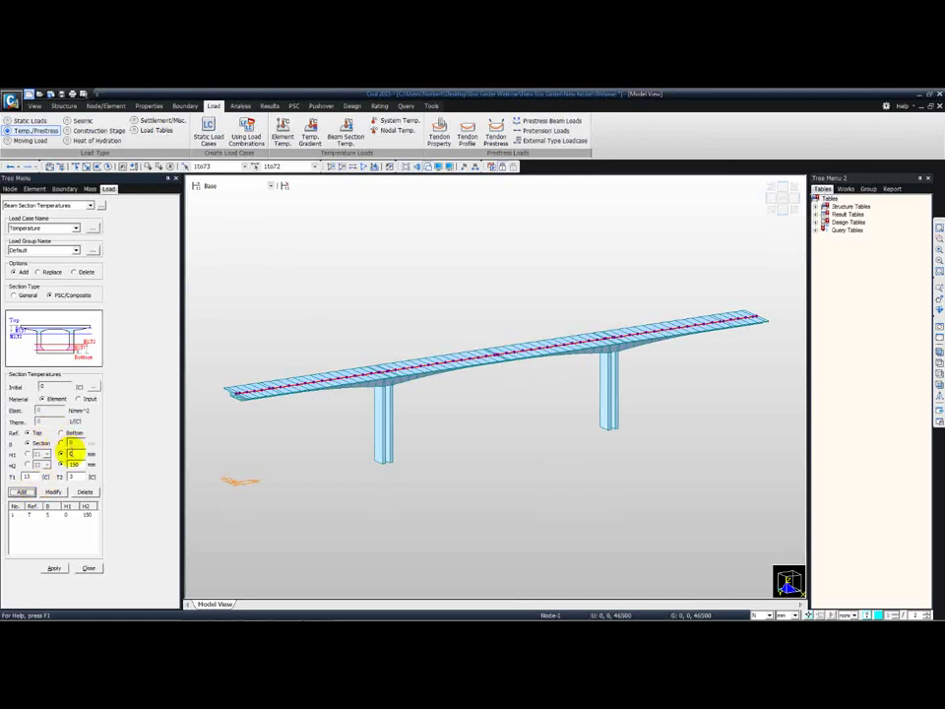
Add a second top-referenced section temperature with H1 150 mm, H2 400 mm, T1 3 °C and T2 0 °C.
click(70, 454)
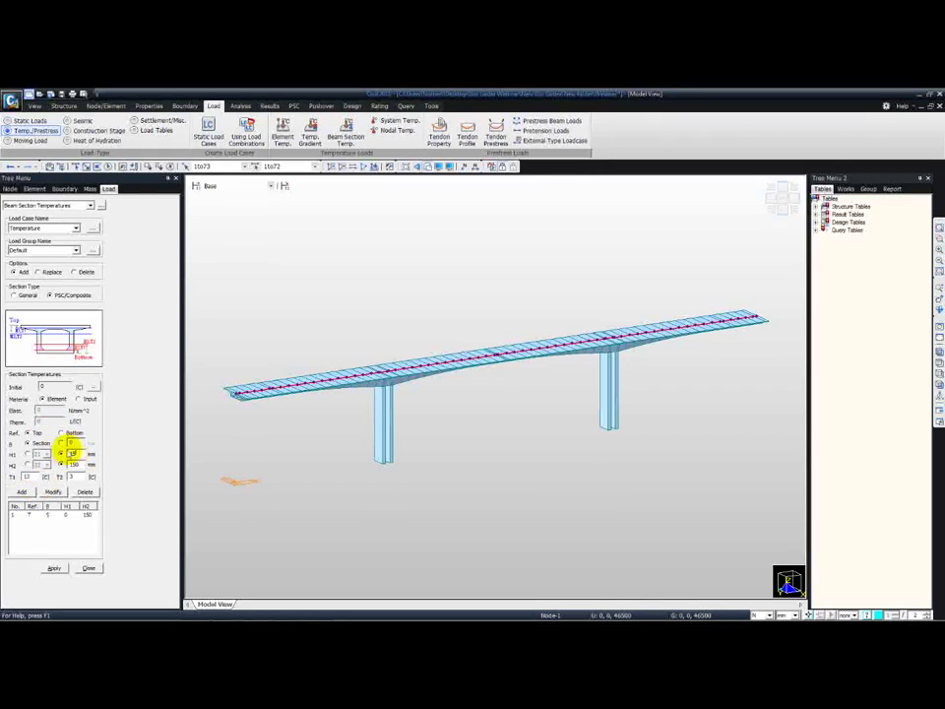
key(Tab)
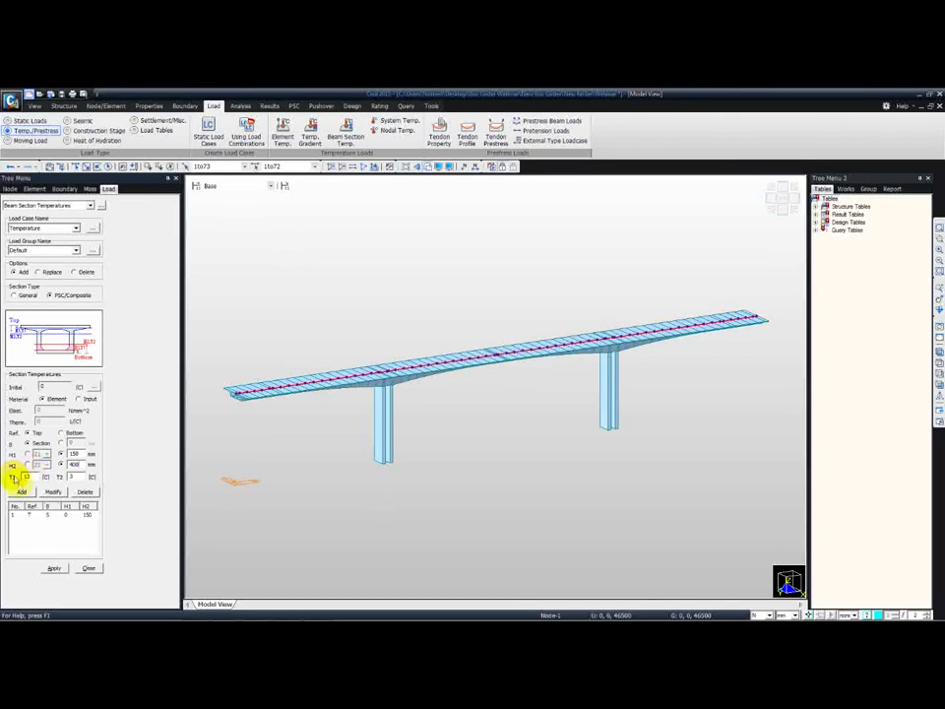
click(30, 476)
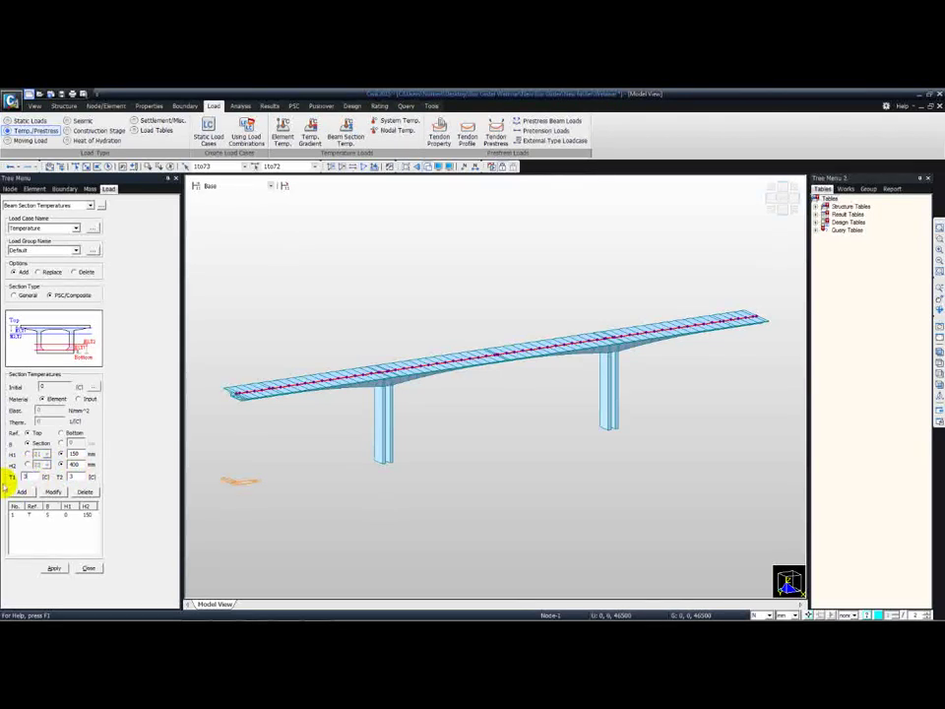
click(73, 476)
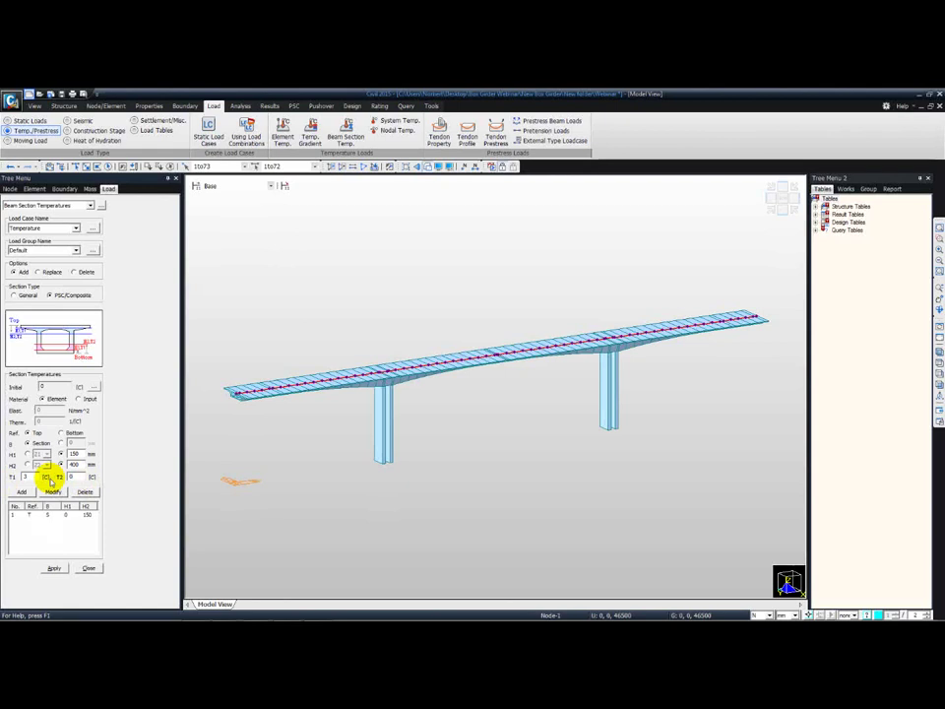
click(21, 491)
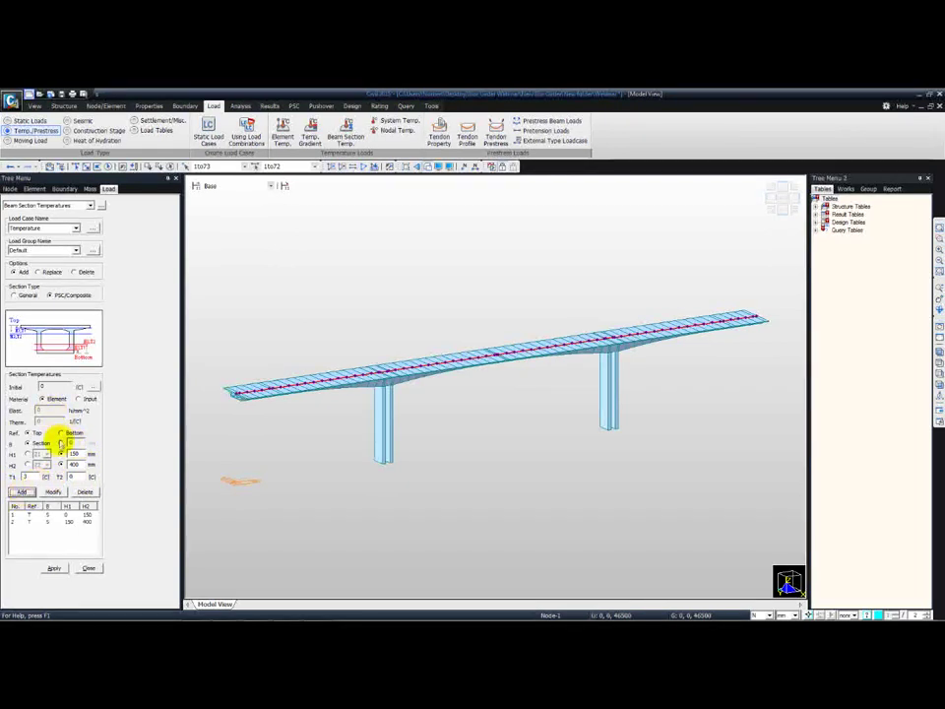
Add a bottom-referenced section temperature with H1 0, H2 150 mm, T1 2.5 and T2 0 °C, and apply all section temperatures to the deck.
click(76, 453)
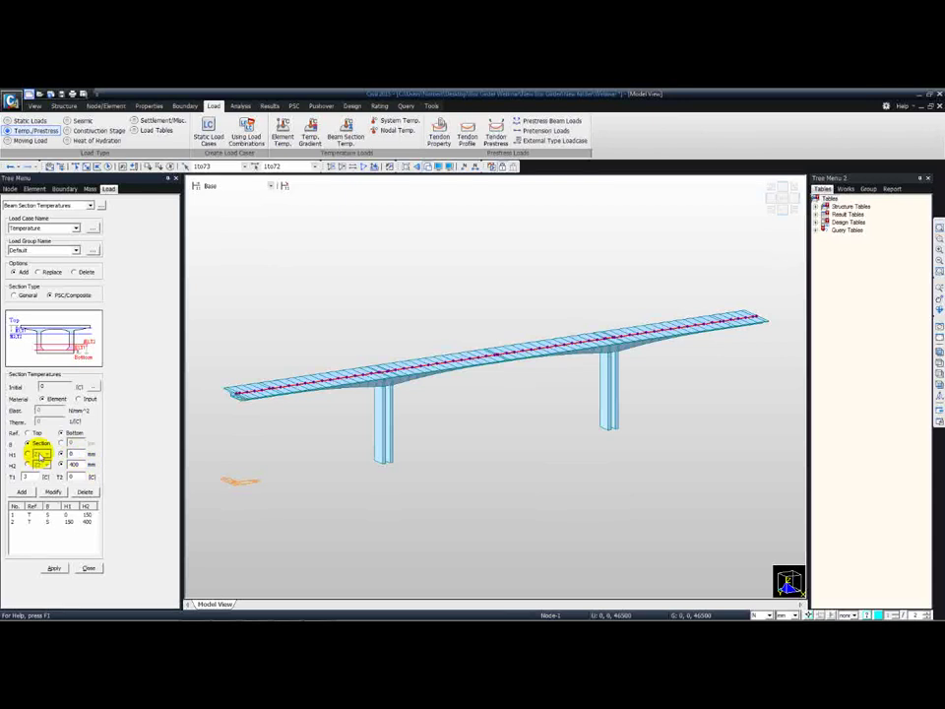
click(74, 464)
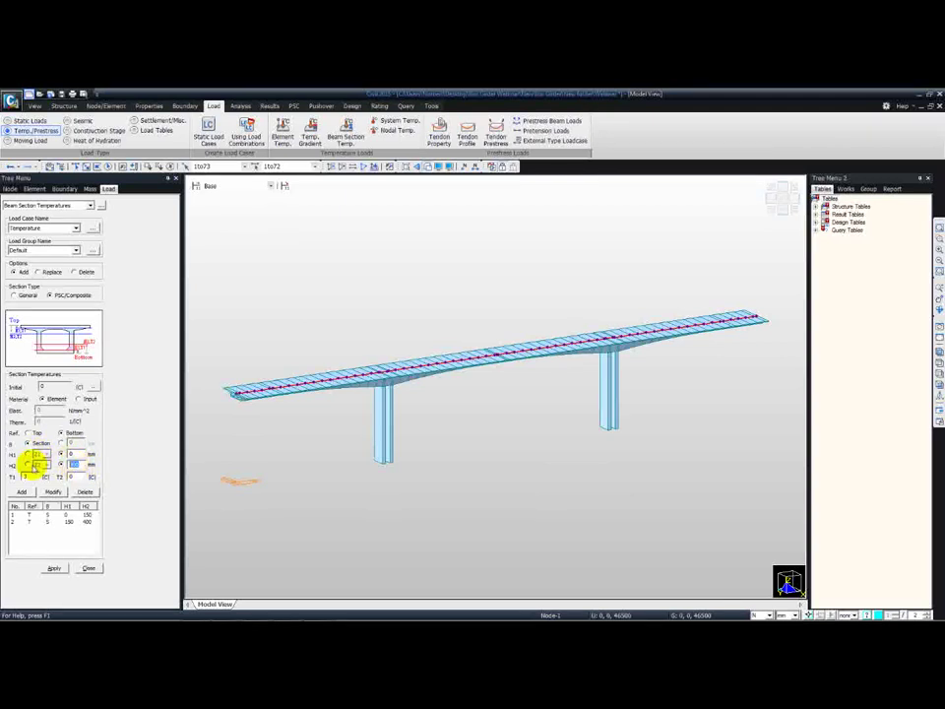
click(24, 476)
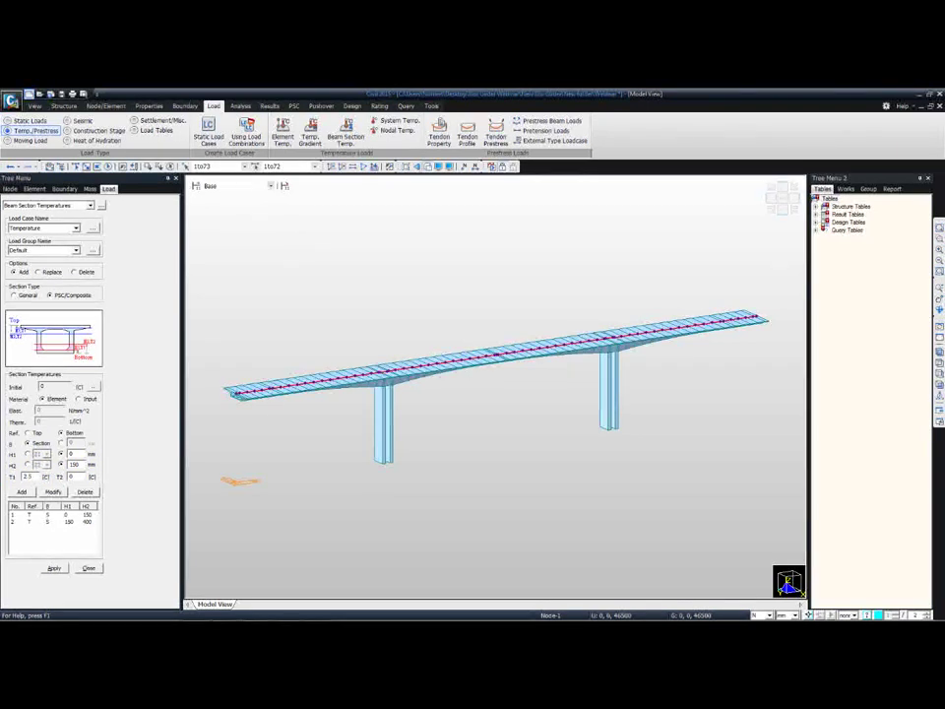
click(61, 476)
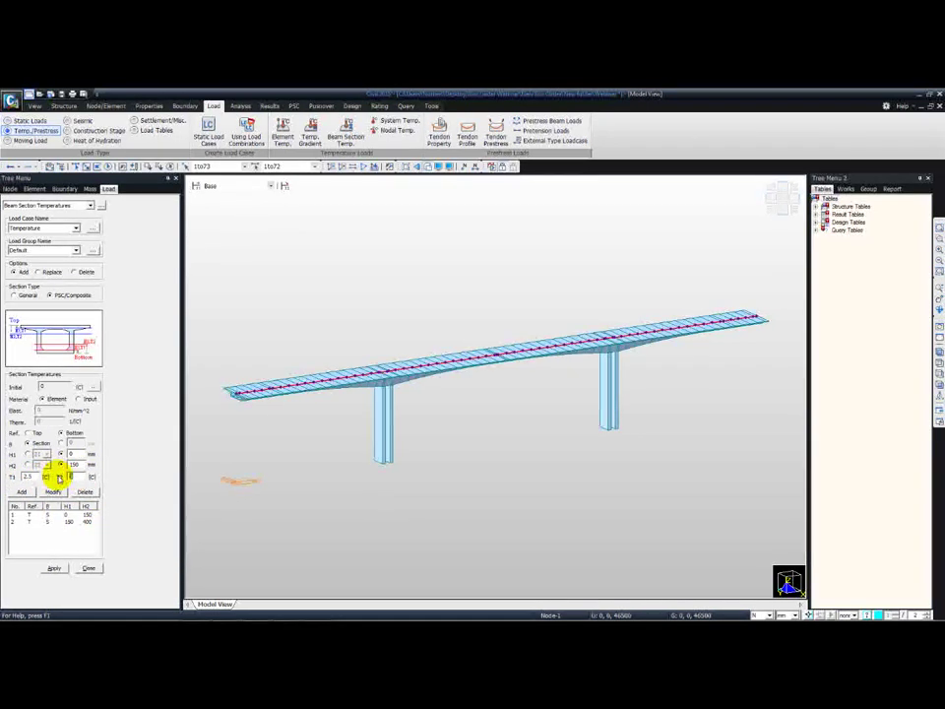
text(0)
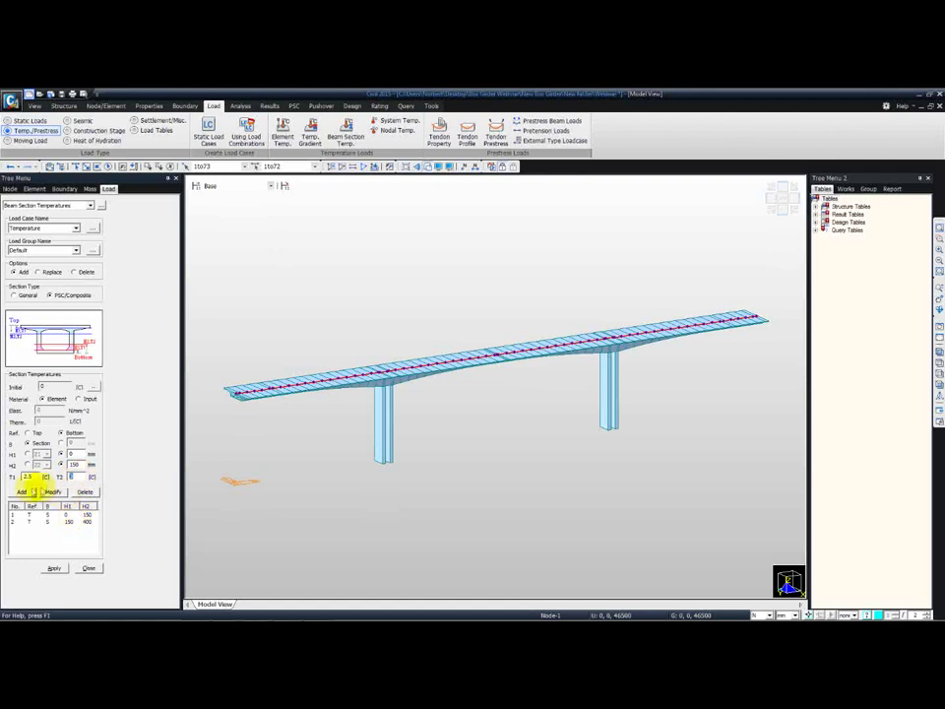
click(54, 569)
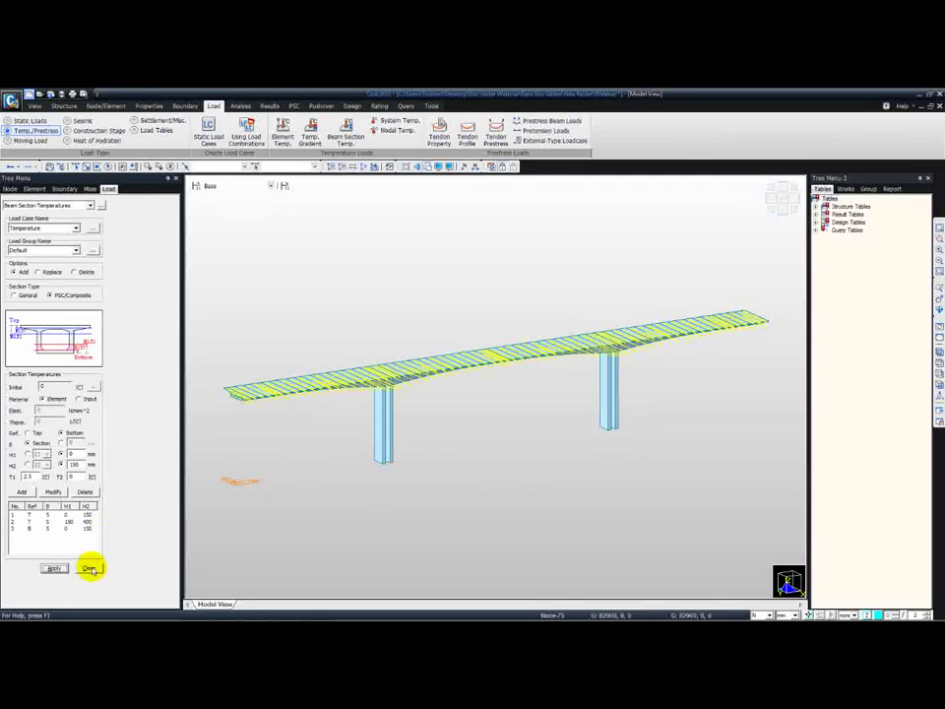
click(89, 568)
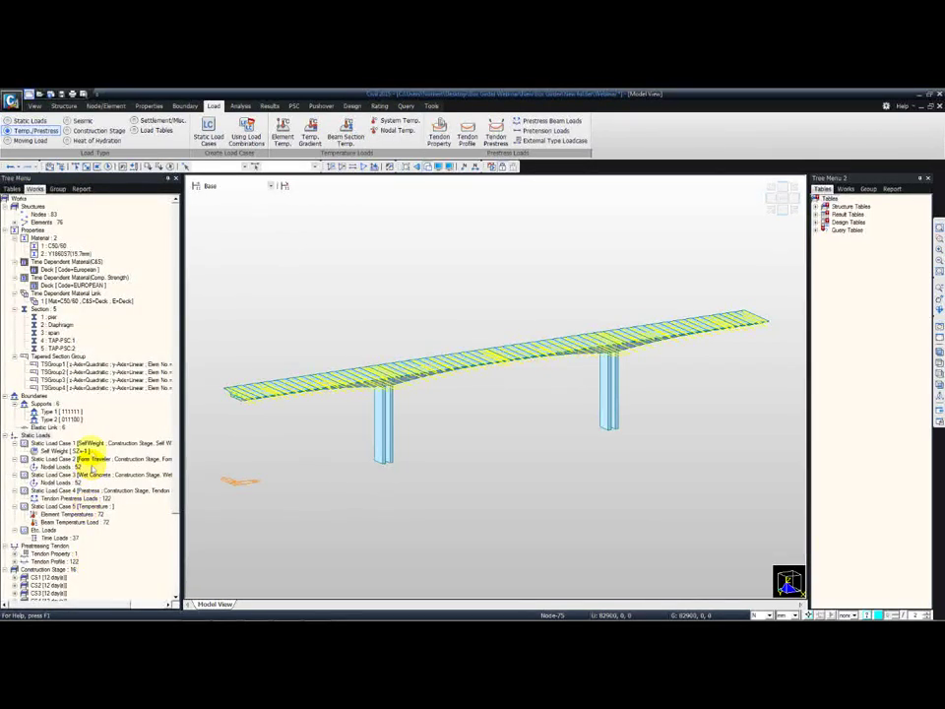
Set the moving load code to EUROCODE.
click(38, 143)
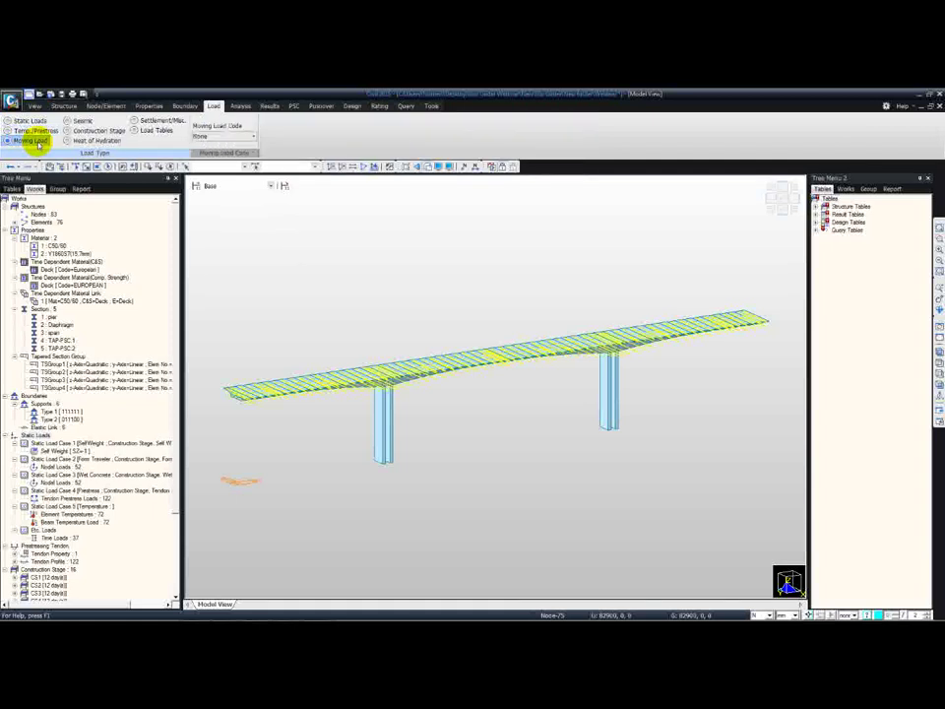
click(233, 137)
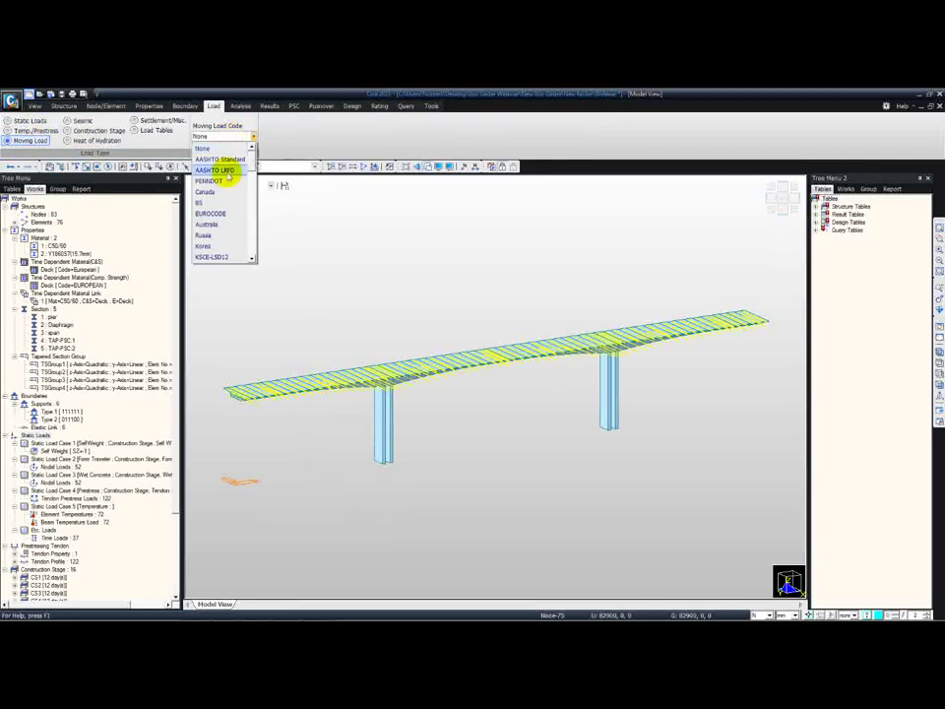
click(211, 214)
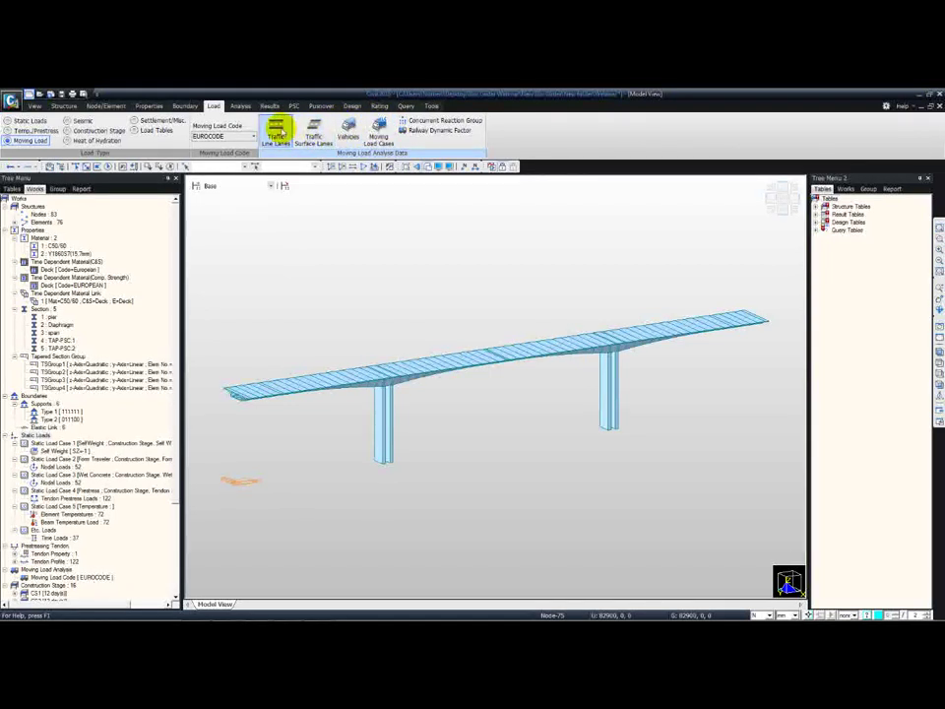
Start defining a traffic line lane named Lane1.
click(277, 129)
click(105, 111)
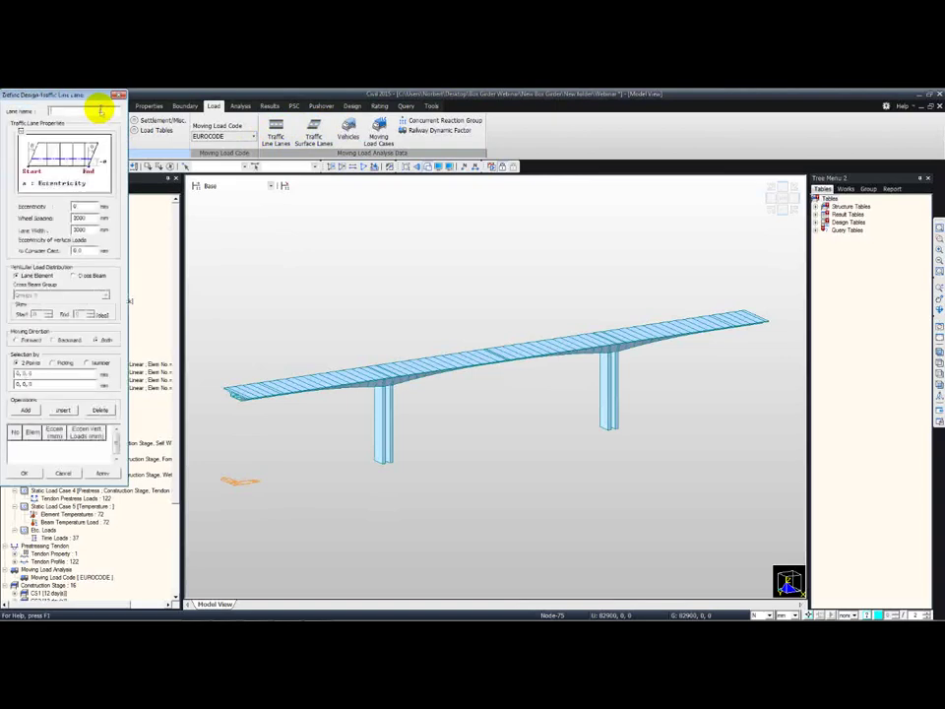
drag(103, 94, 143, 159)
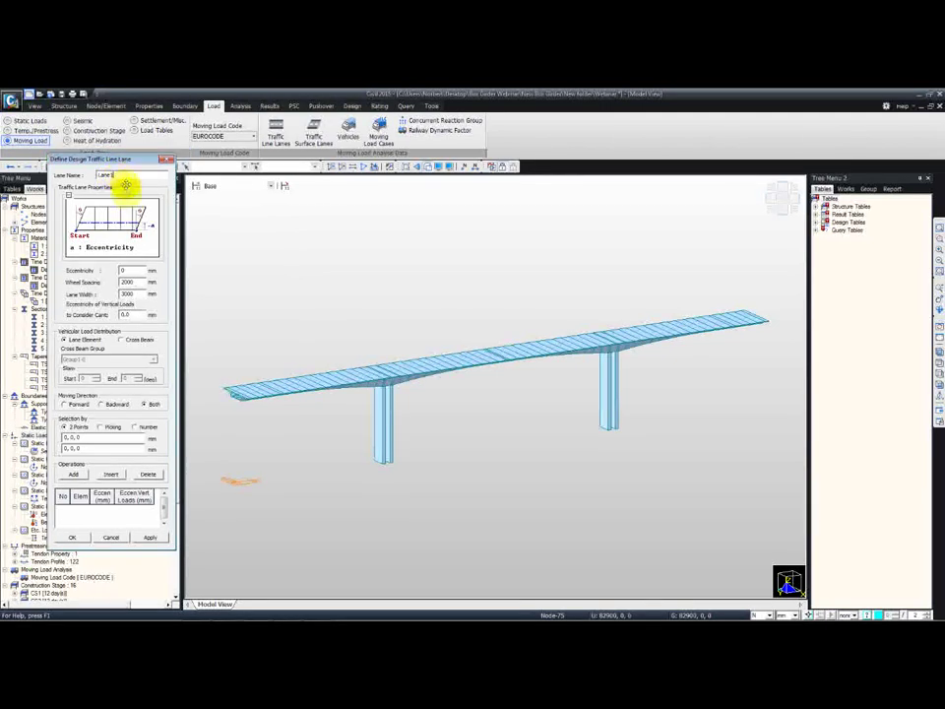
Switch the units to kN and m, and set Lane1's eccentricity to 8.75 m and lane width to 3.5 m.
double_click(126, 282)
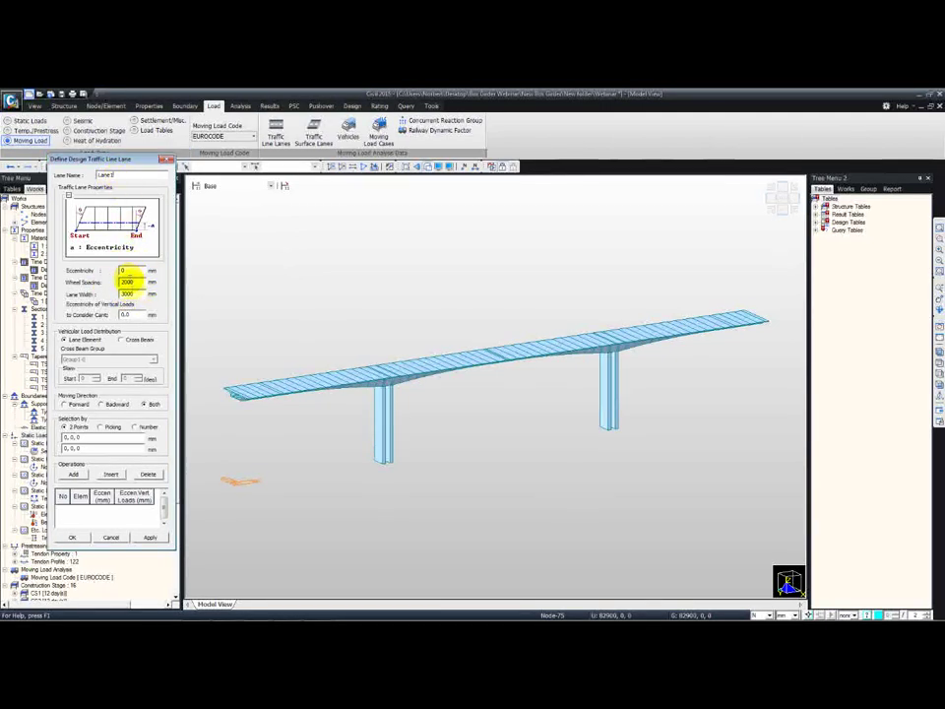
click(116, 279)
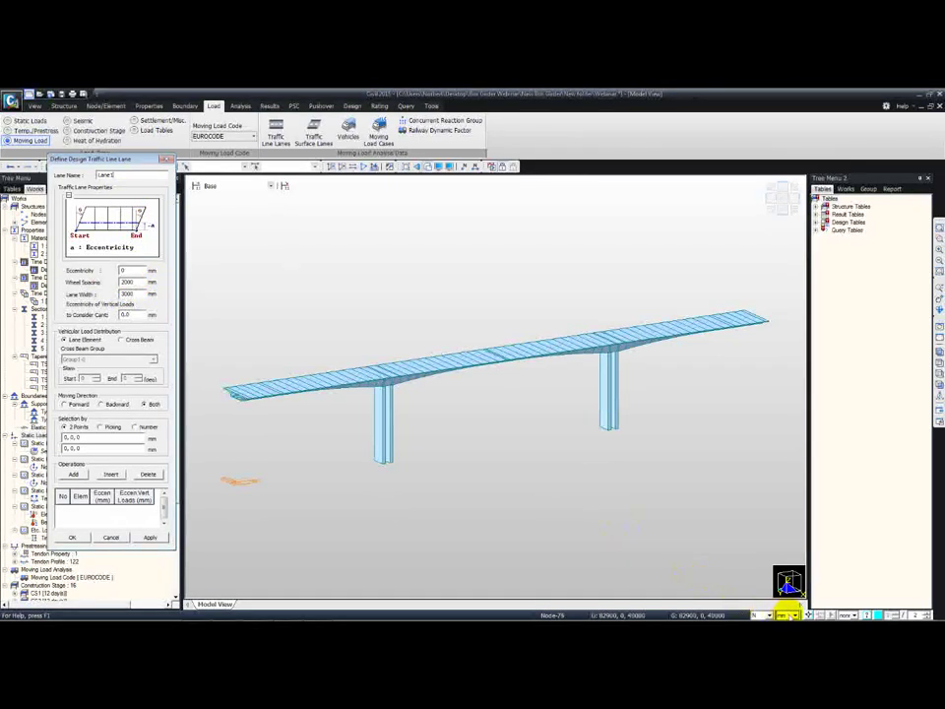
click(780, 614)
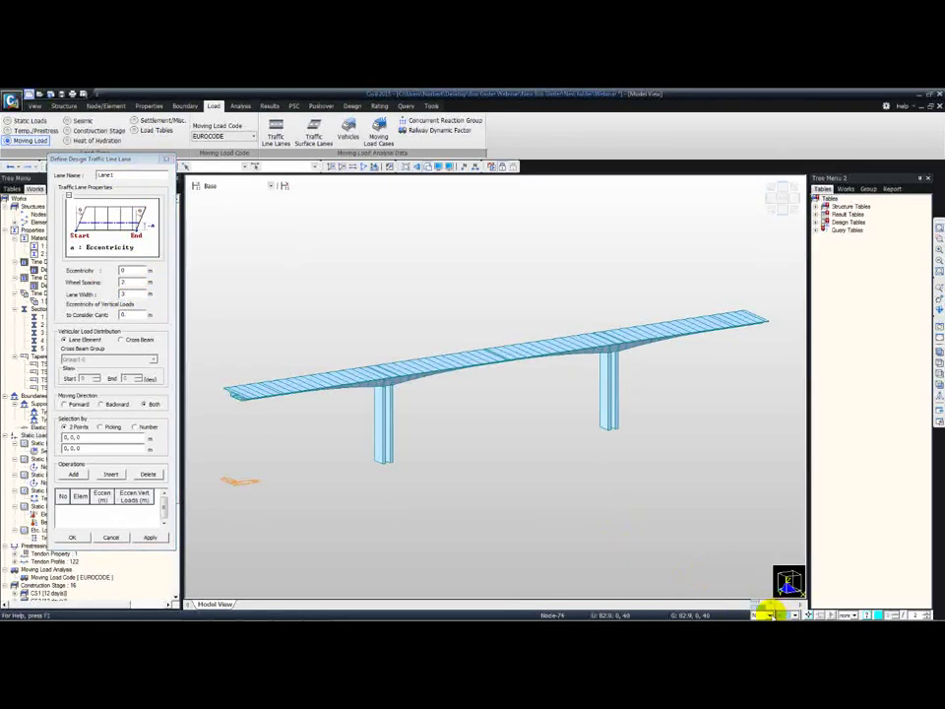
click(777, 600)
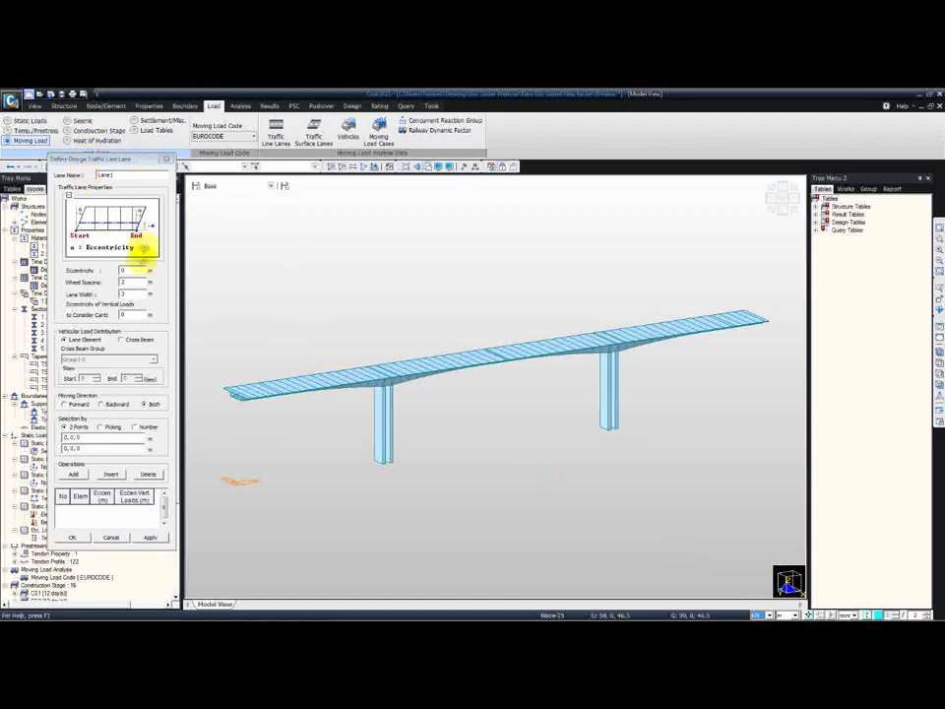
click(128, 269)
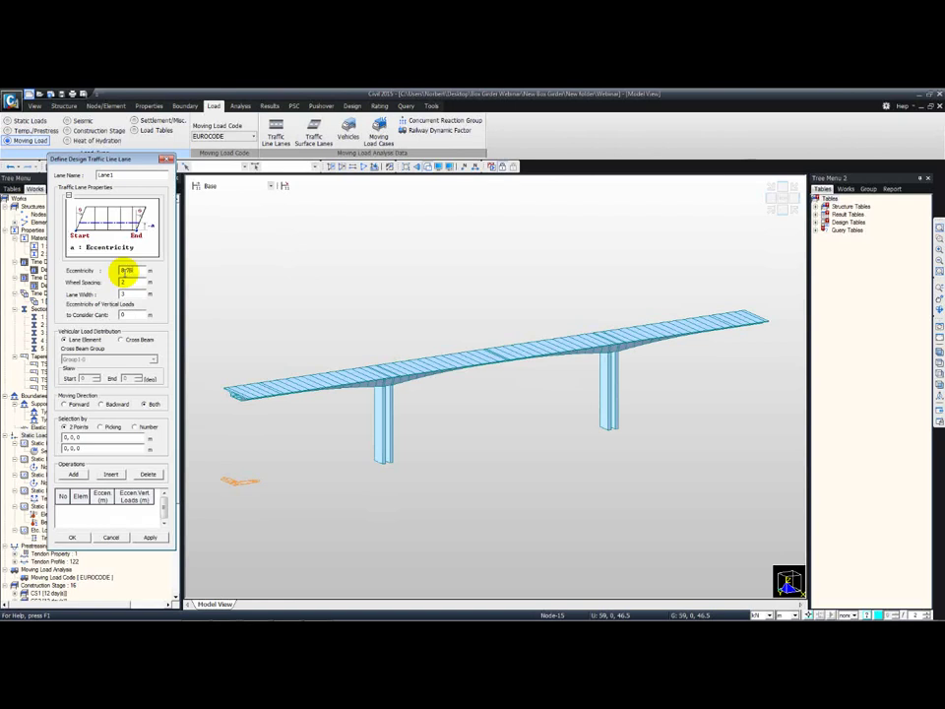
click(130, 294)
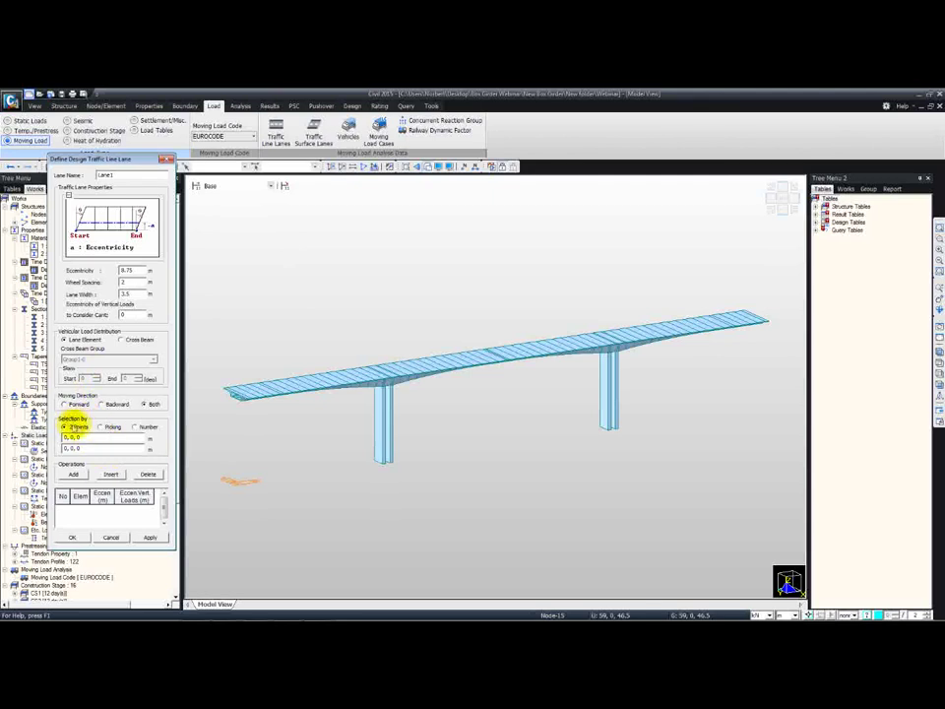
Select all deck elements in the model and enter their range 1to72 as Lane1's selection by number.
click(134, 427)
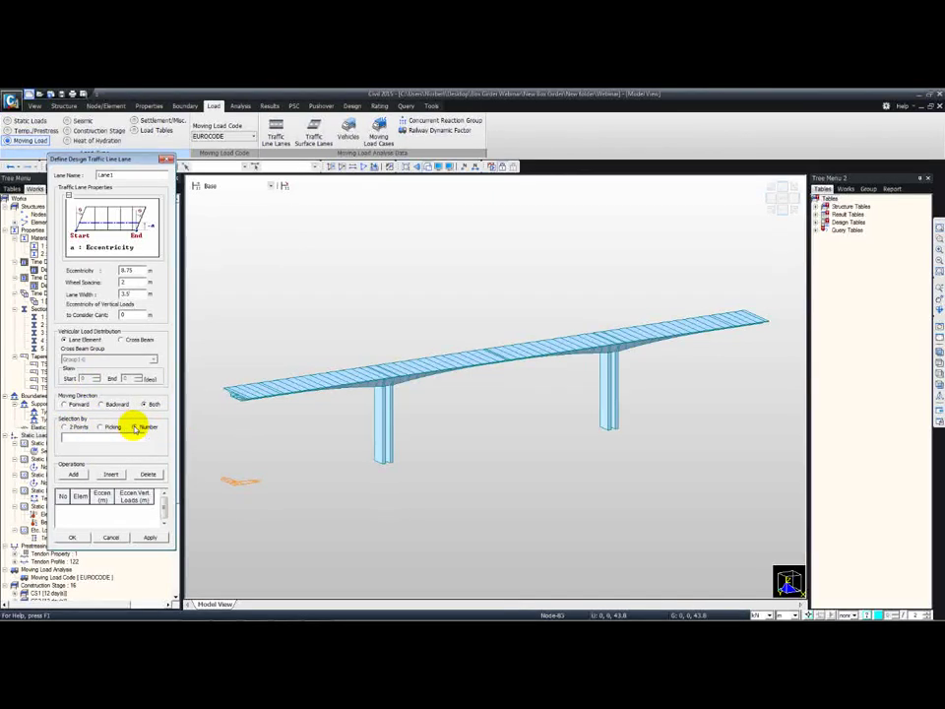
click(780, 208)
drag(139, 170, 145, 209)
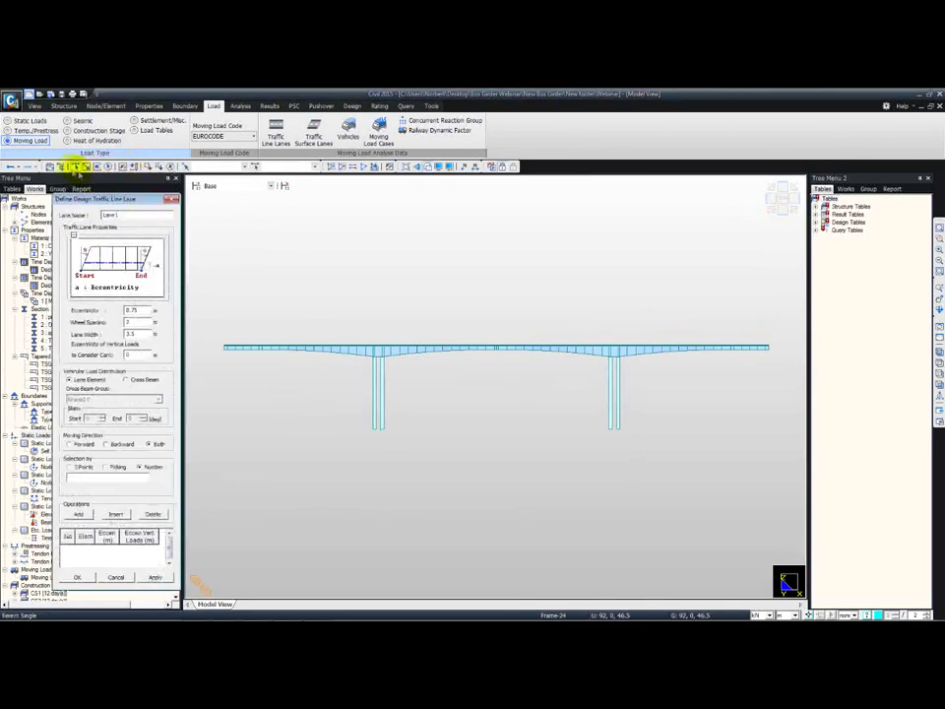
drag(774, 345, 215, 325)
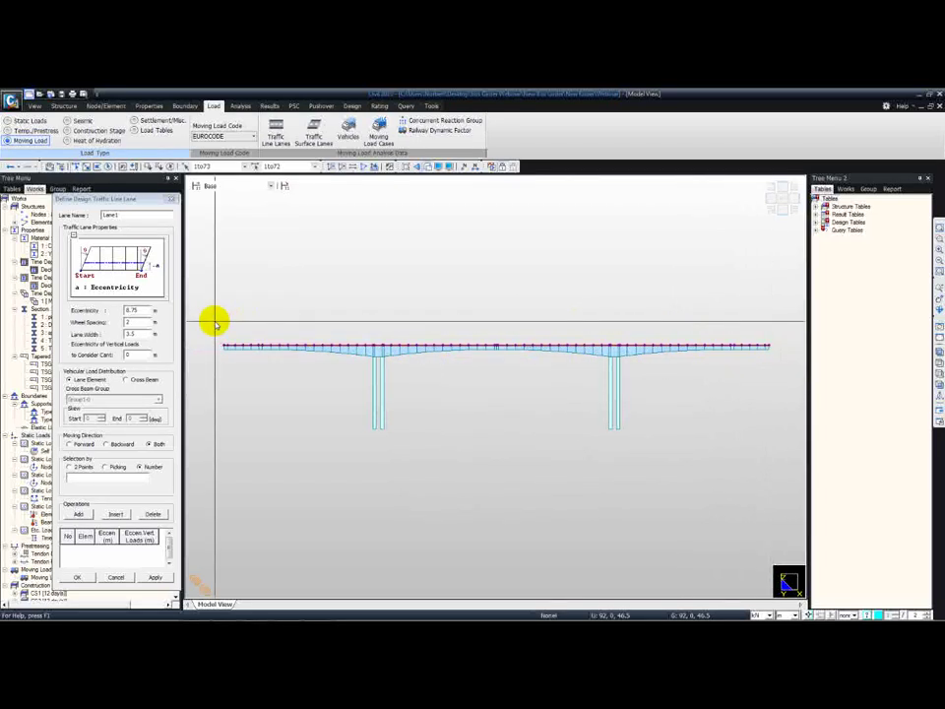
click(768, 207)
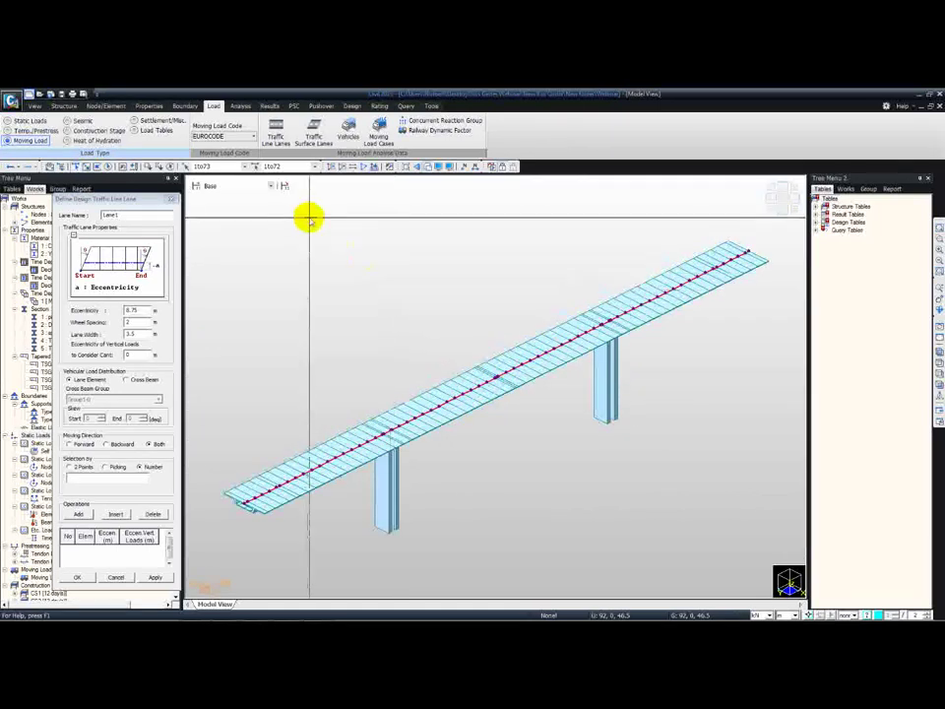
drag(258, 167, 284, 166)
key(ctrl+c)
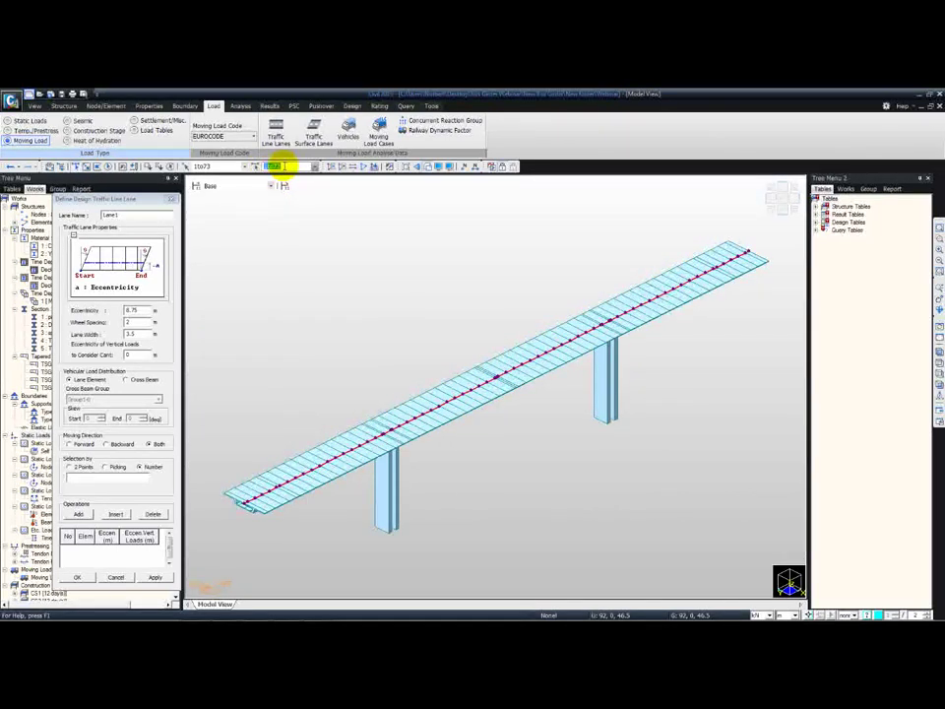
click(99, 478)
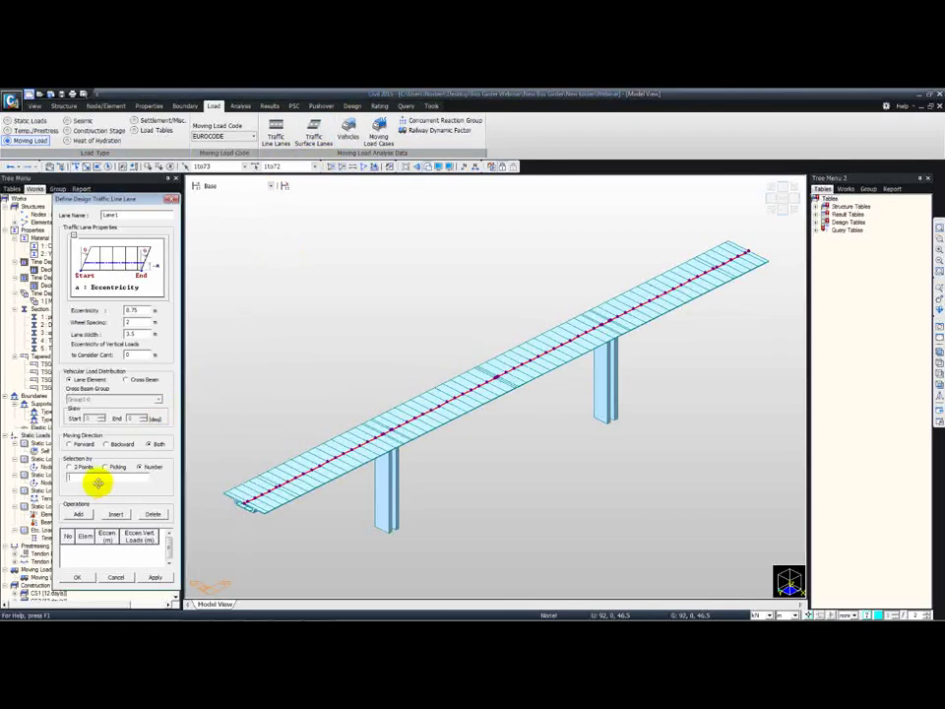
key(ctrl+v)
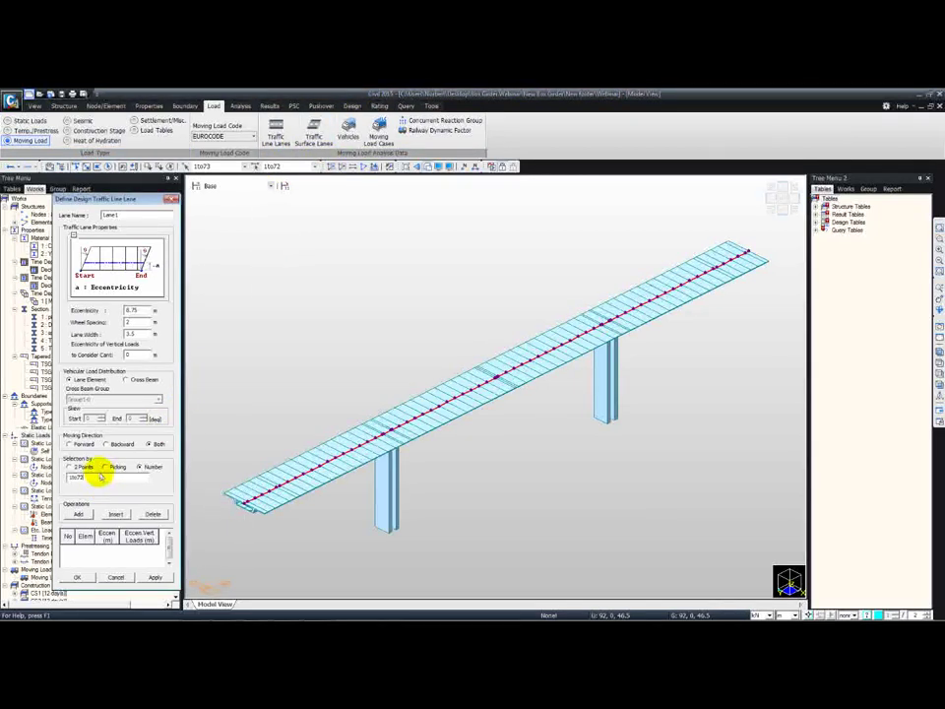
Add the entered elements to Lane1's element list and apply the lane definition.
drag(131, 198, 143, 164)
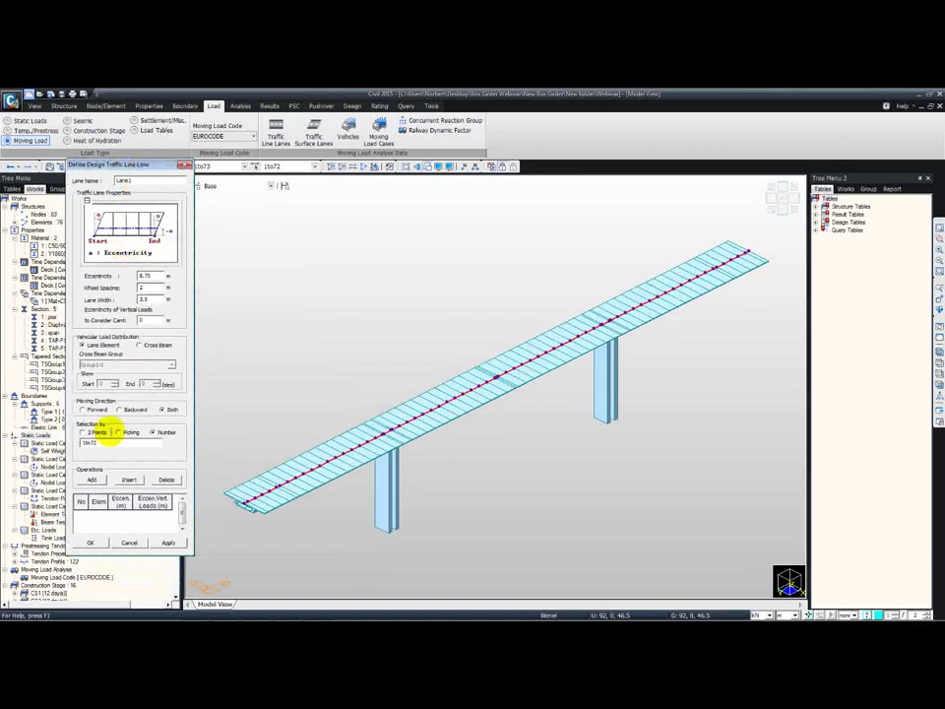
click(91, 479)
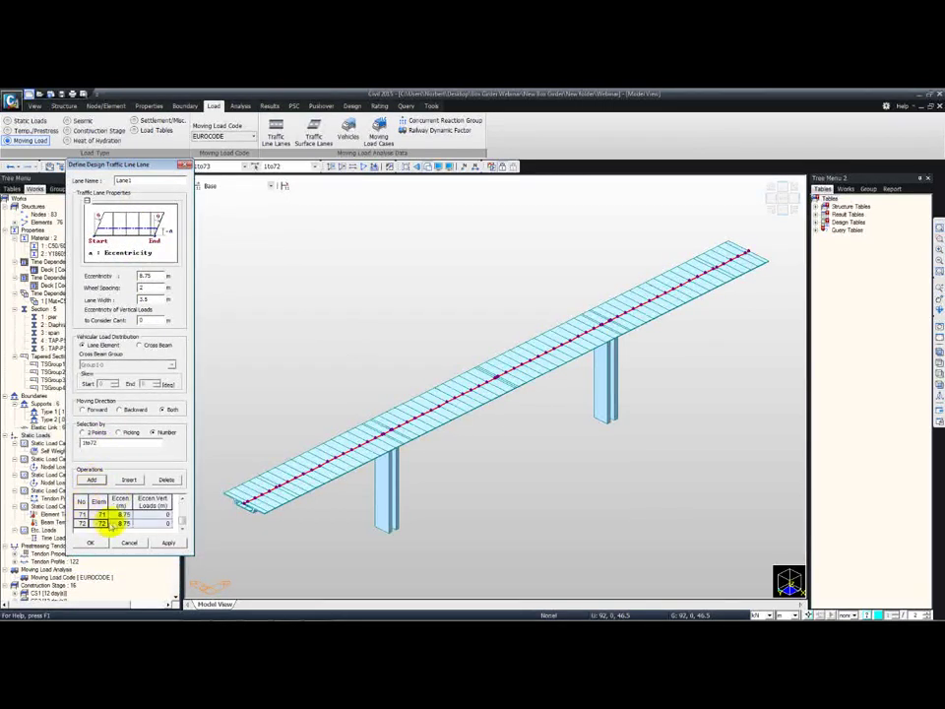
scroll(153, 516, up, 12)
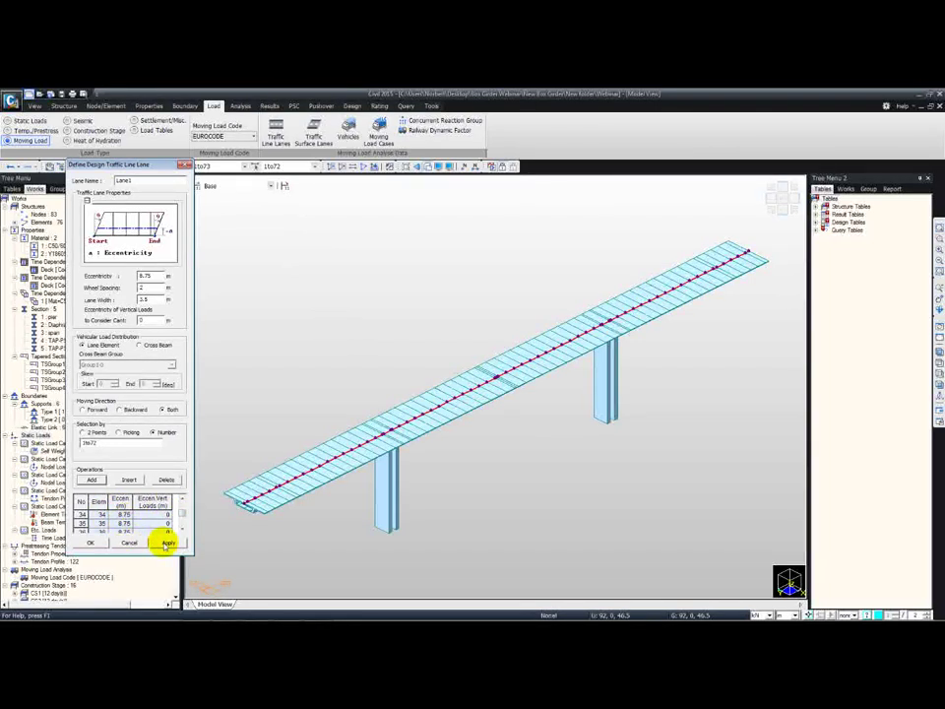
click(167, 544)
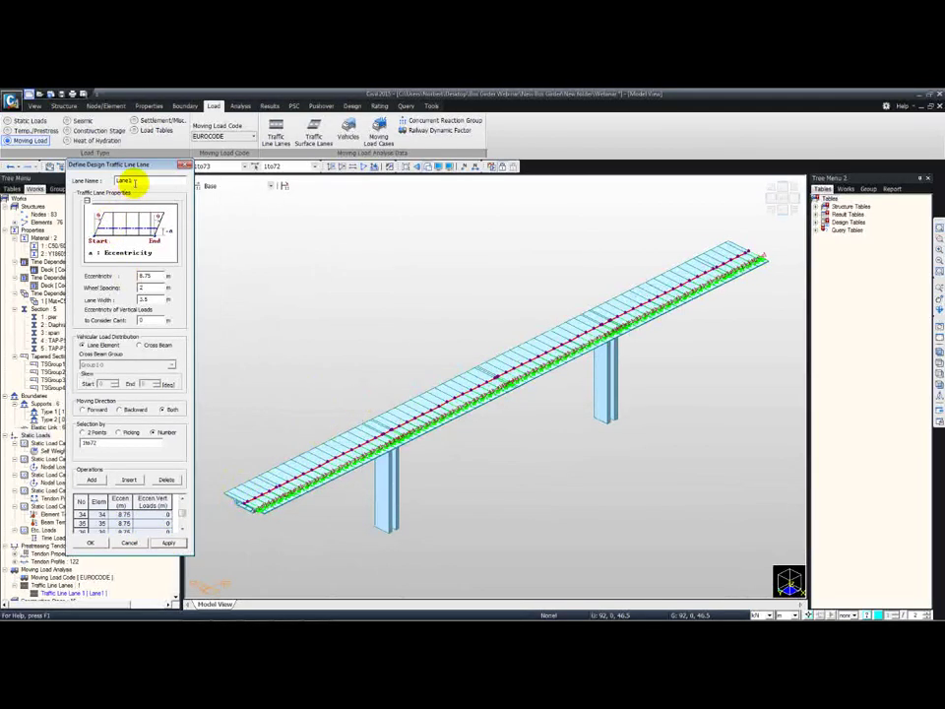
Change the lane name to Lane2 and set its eccentricity to 5.25 m for a second traffic line lane.
key(BackSpace)
text(2)
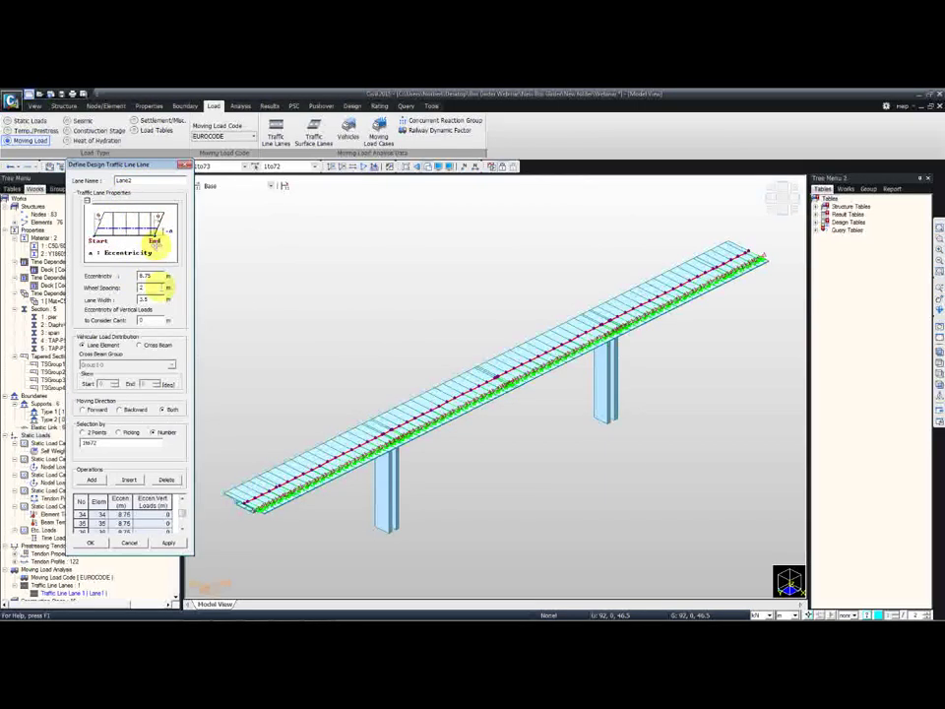
double_click(152, 275)
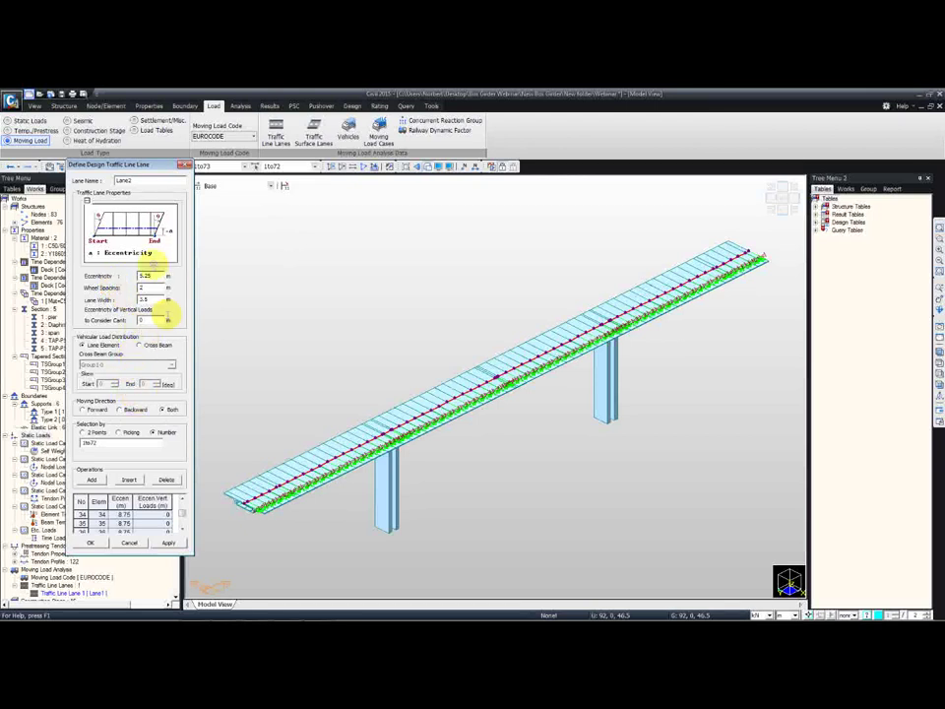
double_click(145, 276)
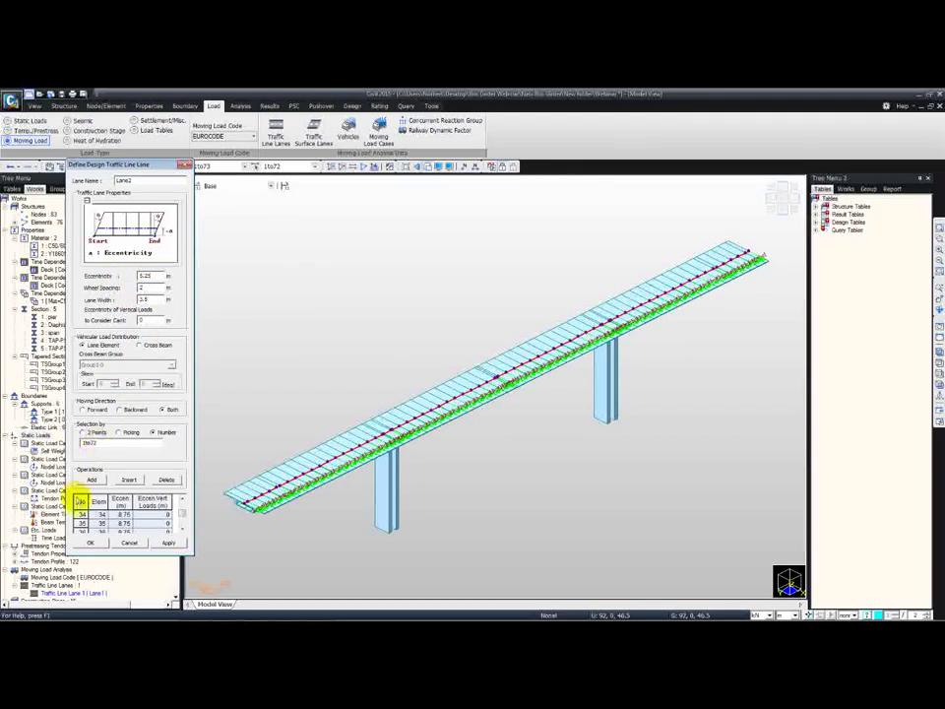
Replace Lane2's element entries with elements 1to72 at the 5.25 m eccentricity and apply the lane.
click(82, 502)
key(Delete)
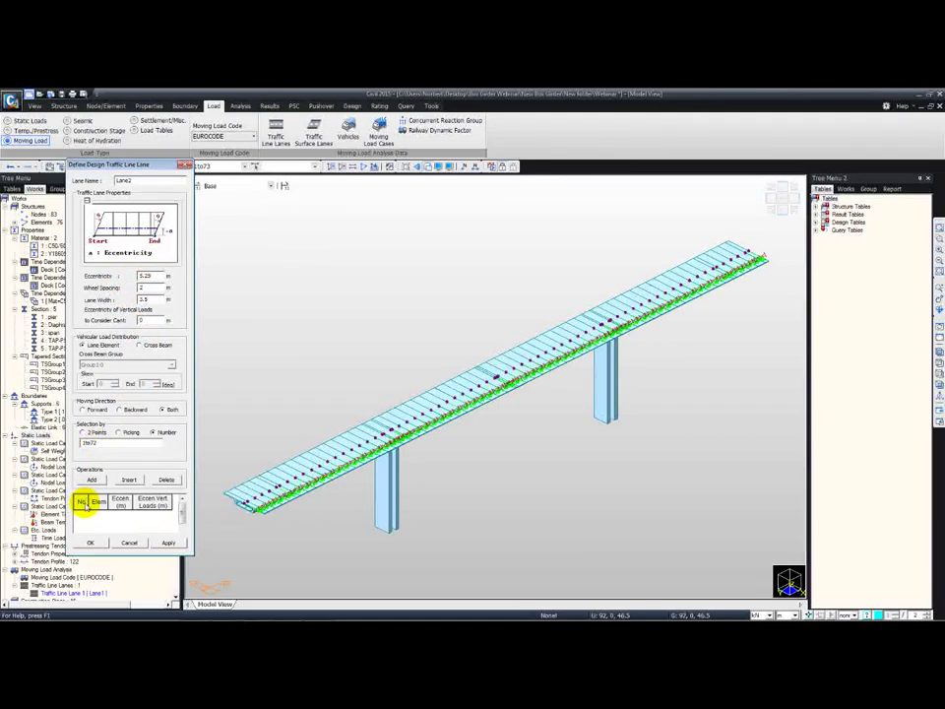
click(90, 480)
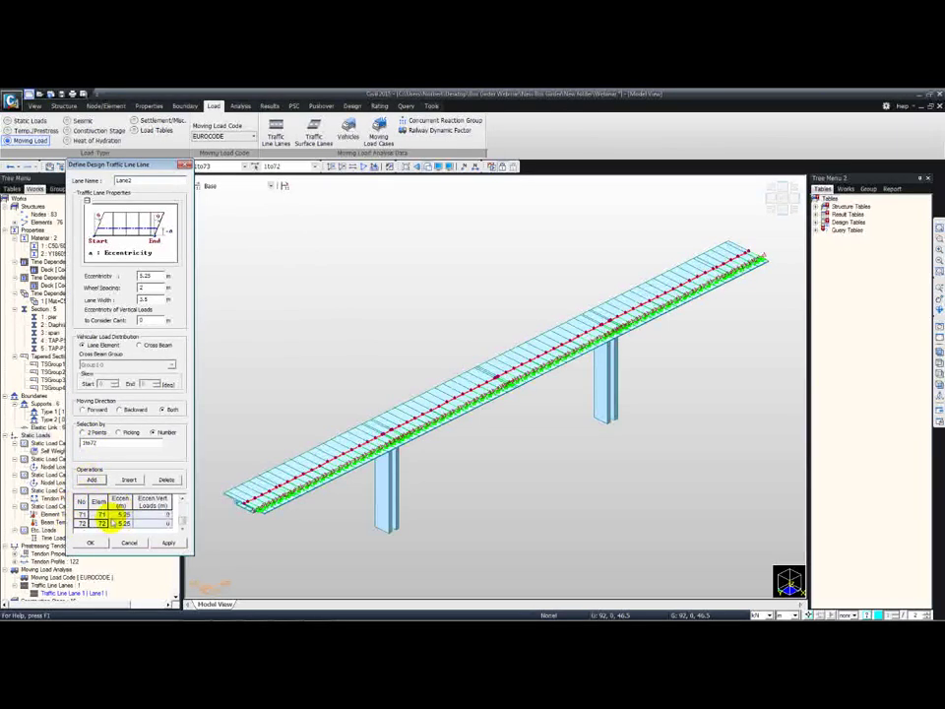
click(168, 544)
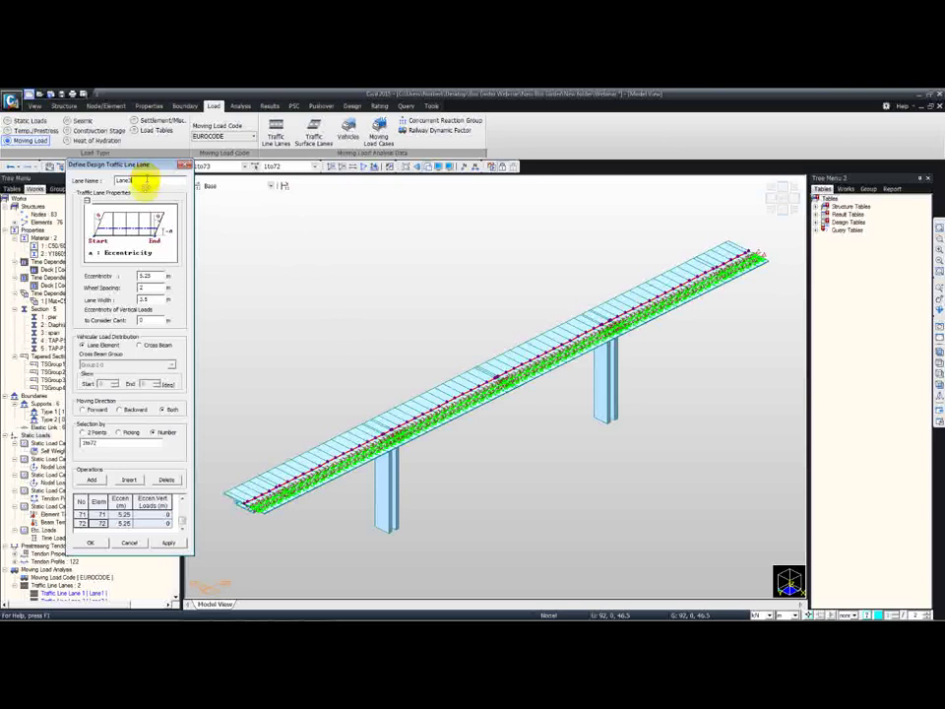
Create traffic line lane Lane3 with an eccentricity of 1.75 m, re-adding elements 1to72 in place of the existing entries.
double_click(147, 276)
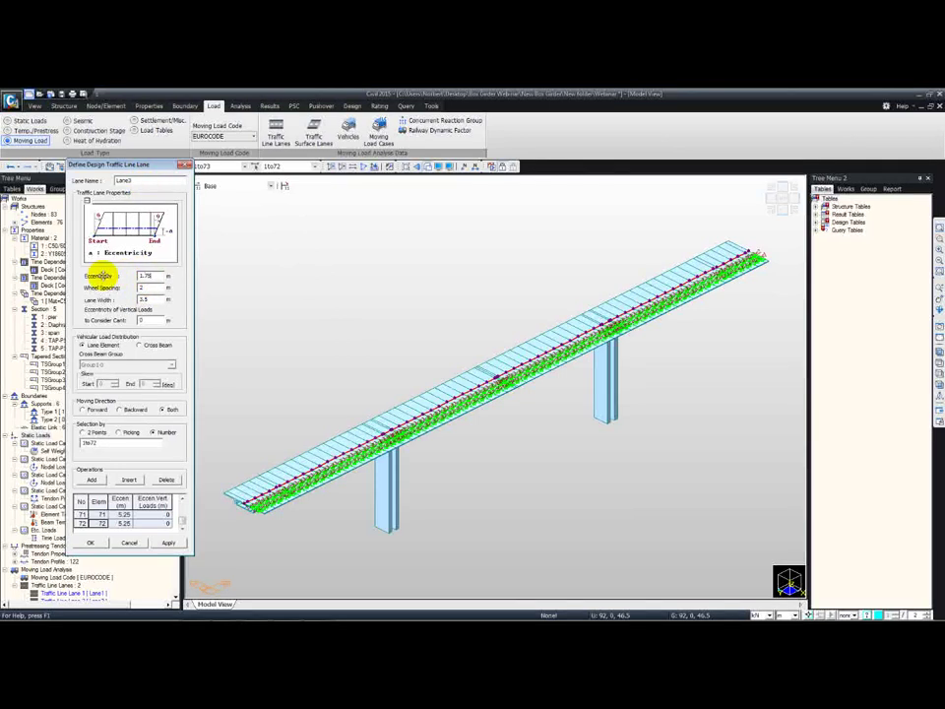
click(79, 502)
key(Delete)
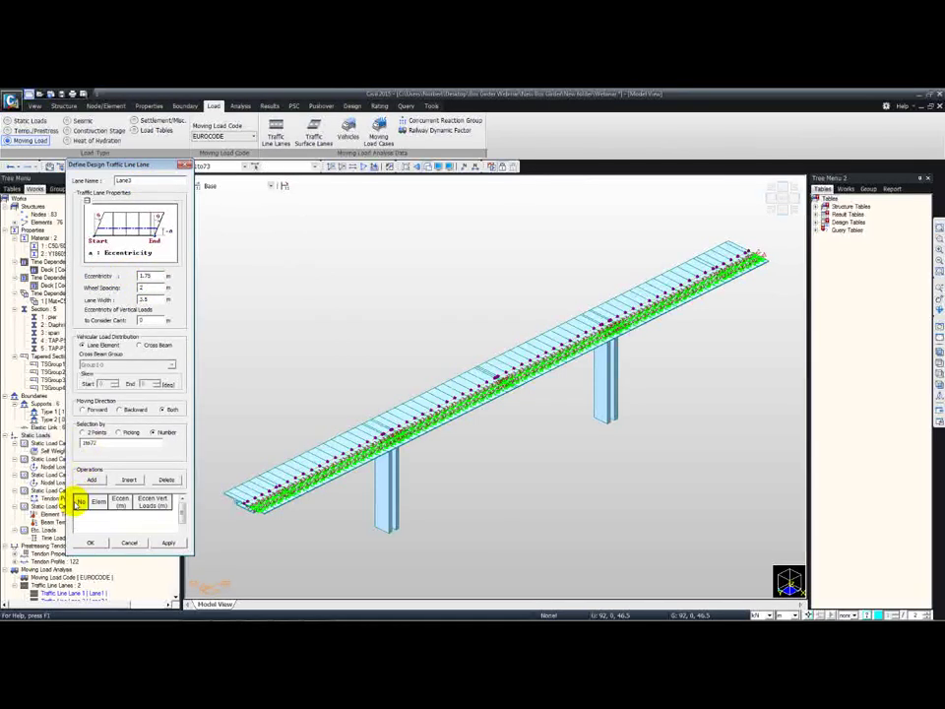
click(91, 479)
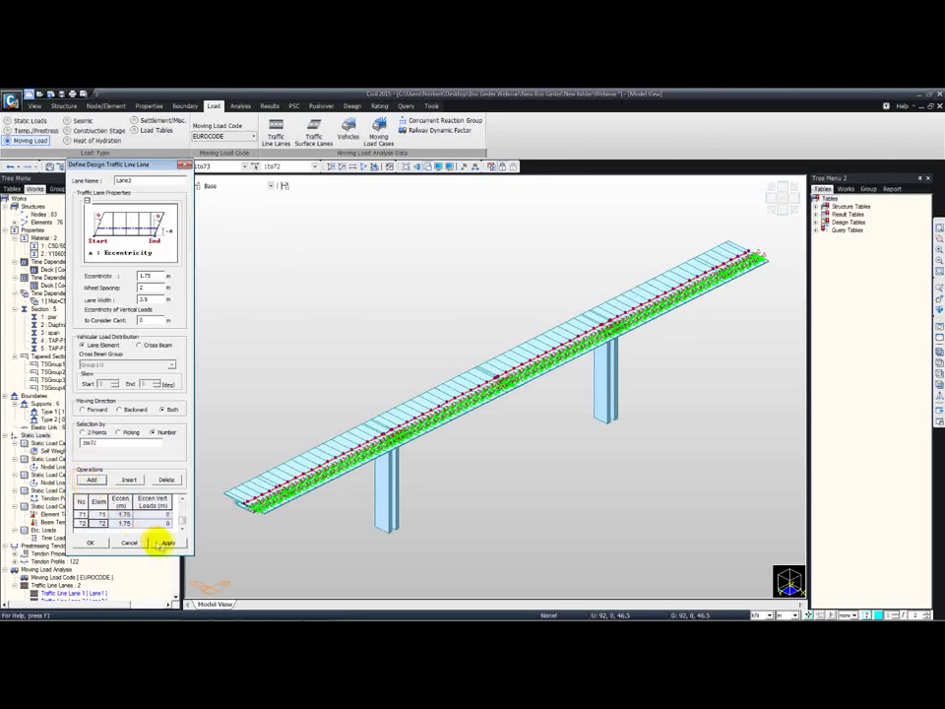
click(168, 543)
Create traffic line lane Lane4 with an eccentricity of -1.75 m over elements 1to72, replacing the existing entries.
double_click(126, 181)
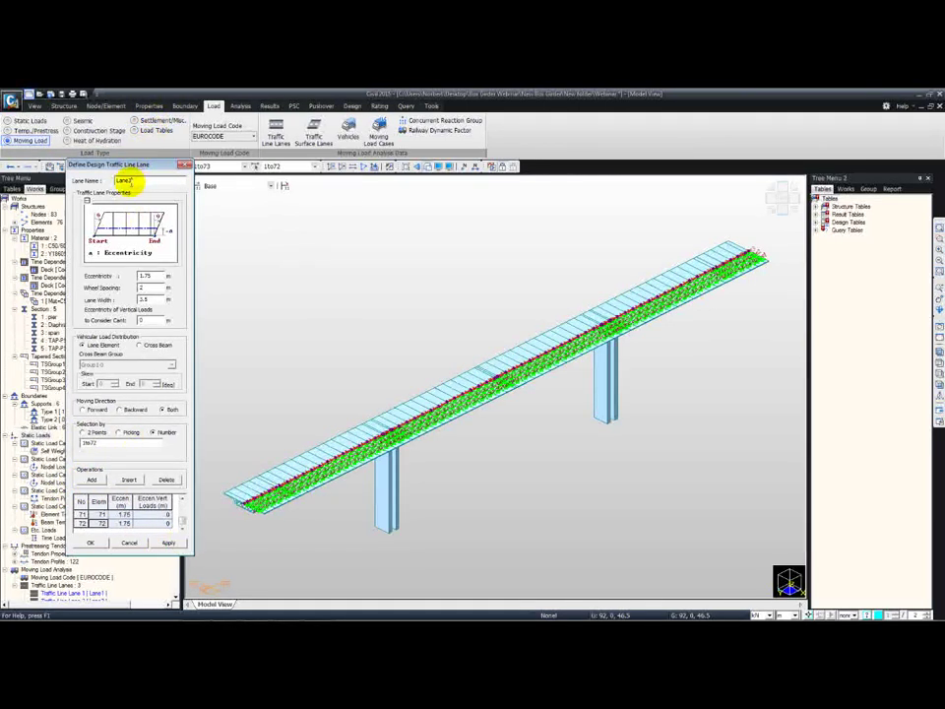
text(Lane4)
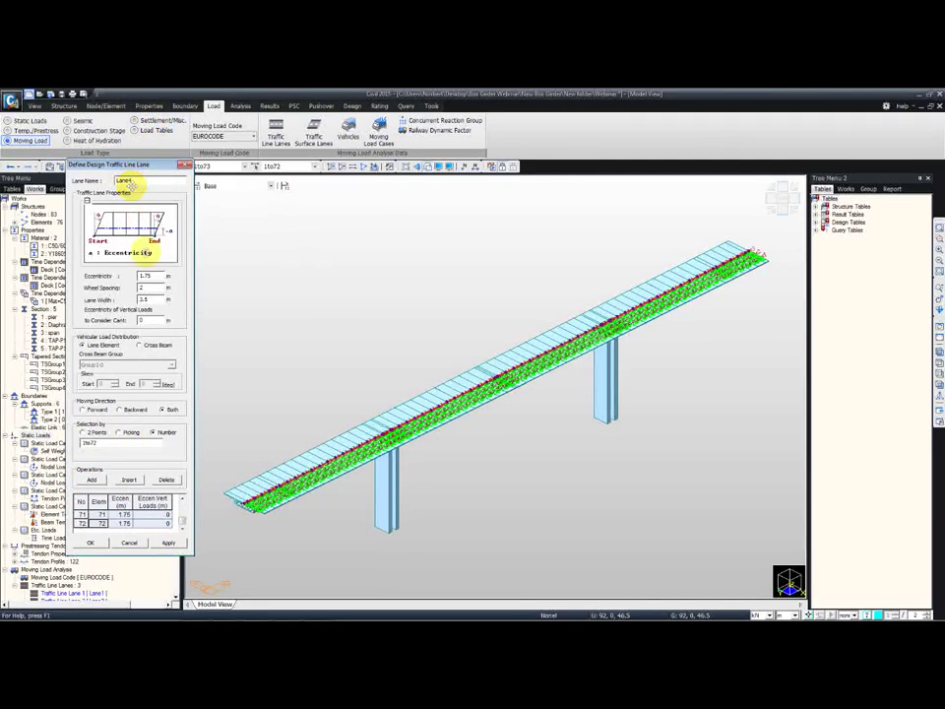
double_click(144, 277)
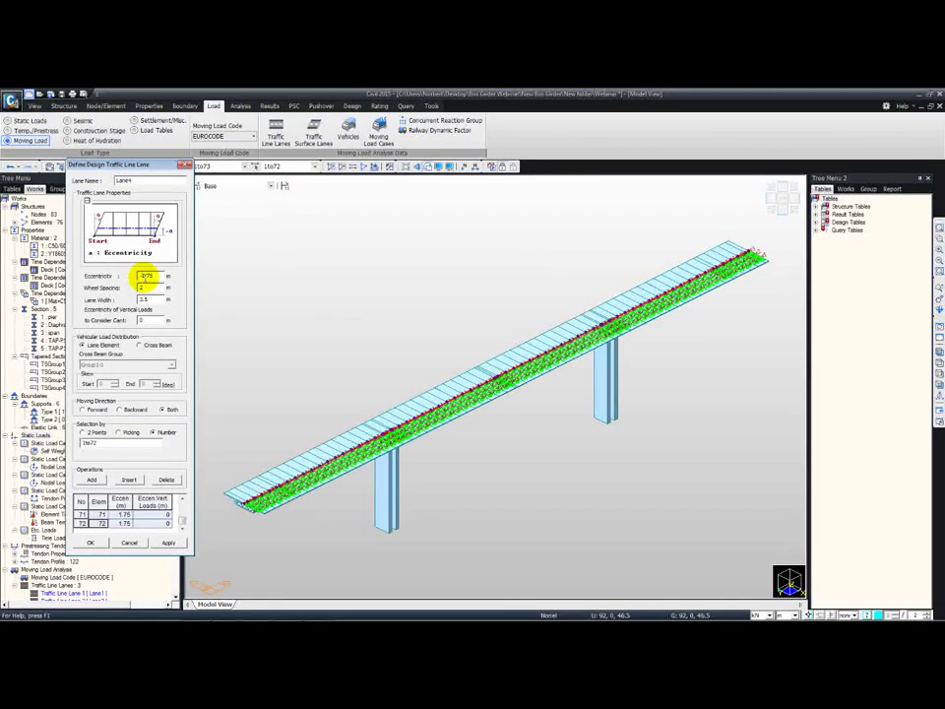
text(-1.75)
double_click(160, 298)
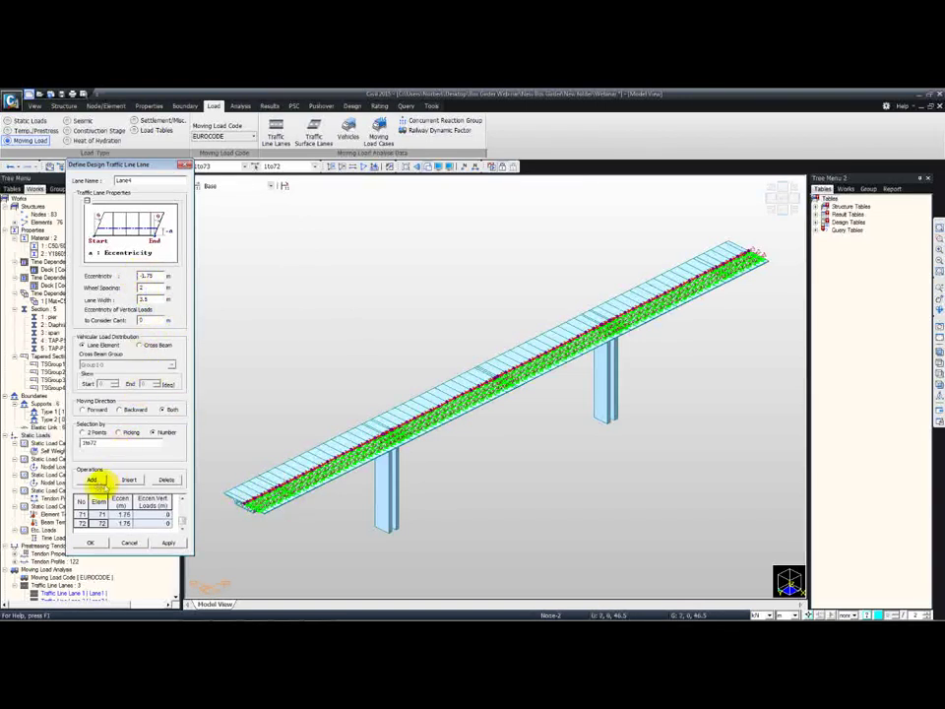
click(85, 501)
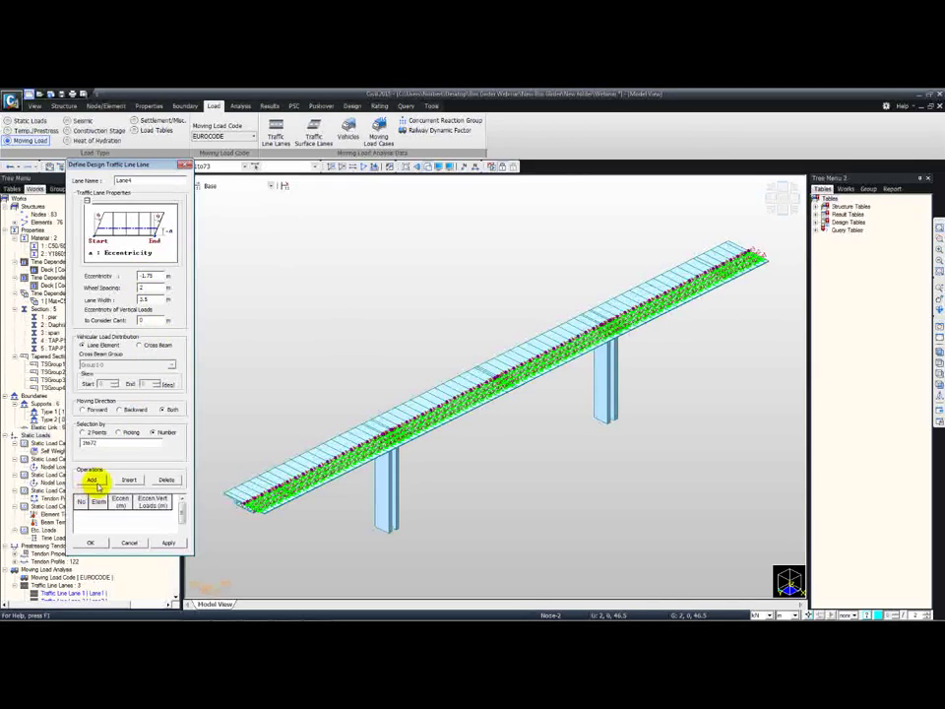
click(92, 480)
click(168, 543)
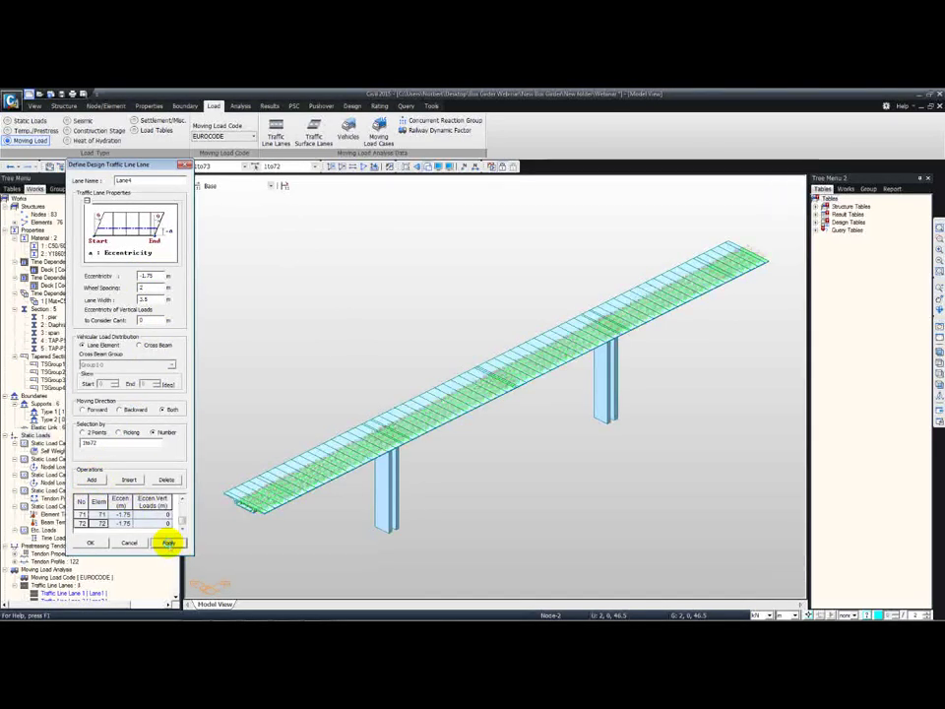
Create traffic line lane Lane5 with an eccentricity of -5.25 m over elements 1to72, replacing the existing entries.
double_click(131, 180)
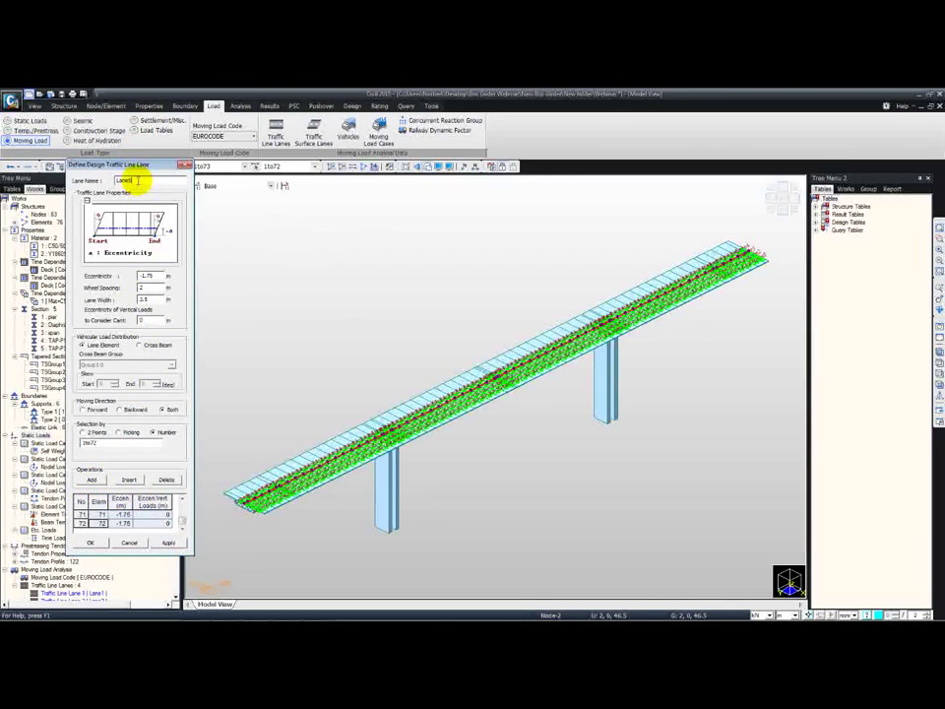
text(Lane5)
double_click(145, 275)
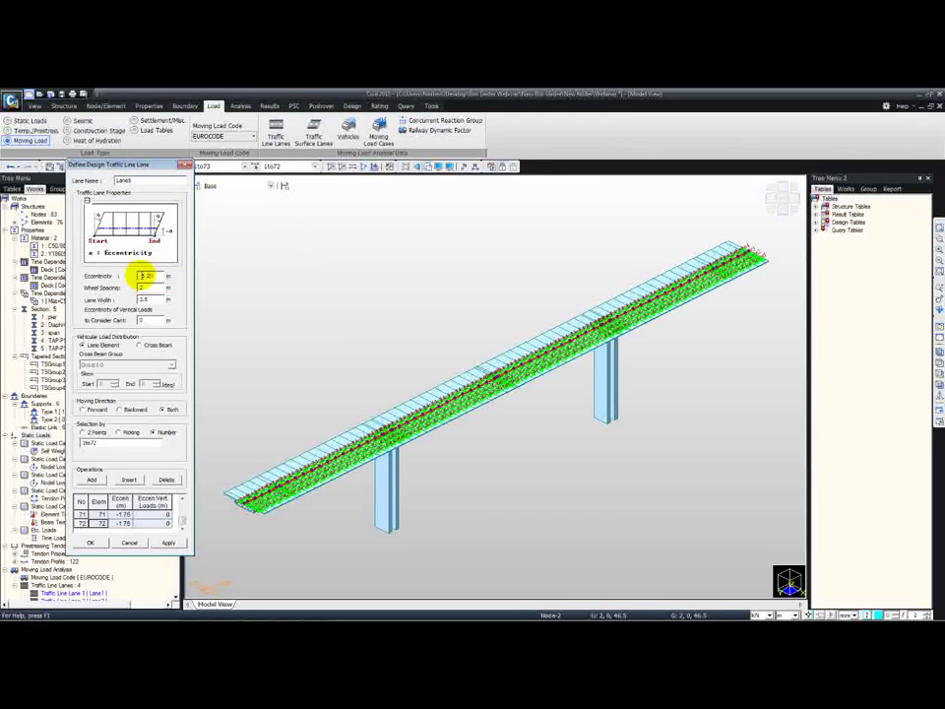
text(-5.25)
click(79, 502)
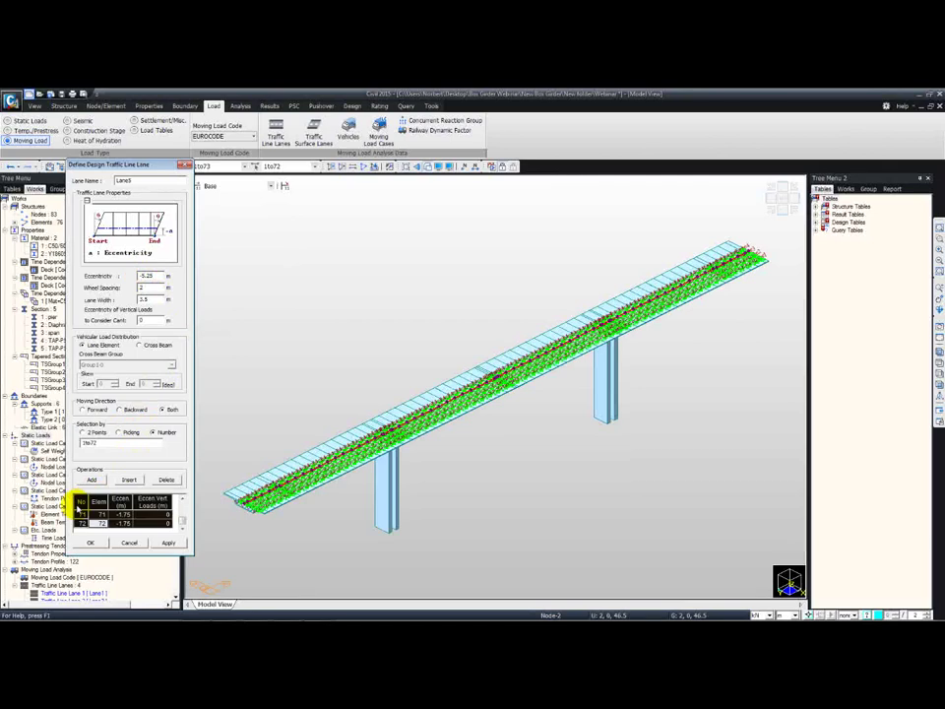
key(Delete)
click(92, 479)
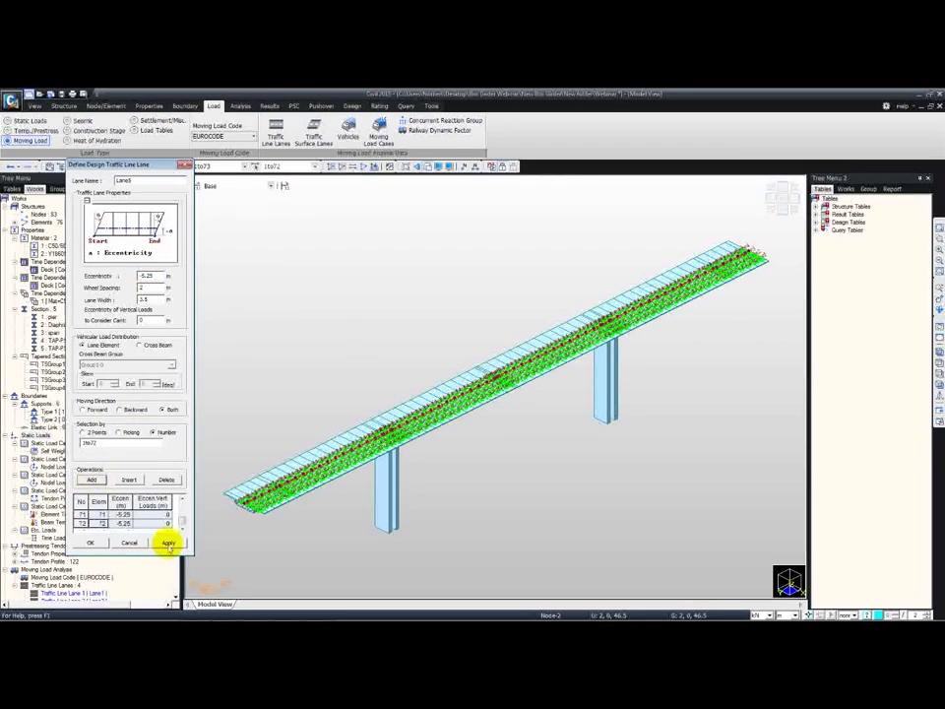
click(169, 543)
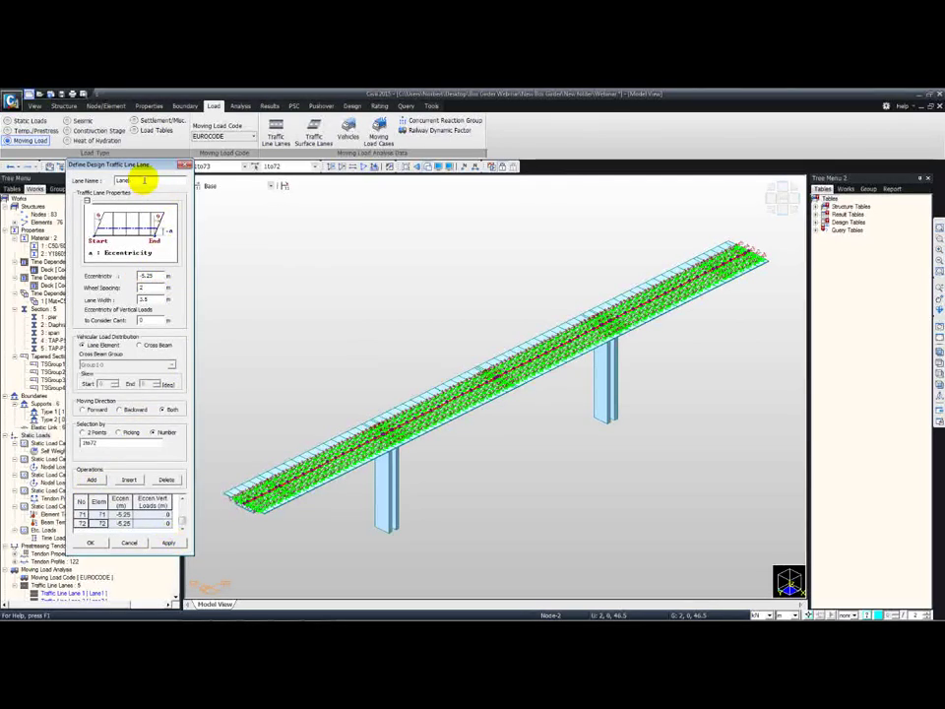
Create traffic line lane Lane6 with an eccentricity of -8.75 m over elements 1to72 and finish the lane definitions.
double_click(147, 276)
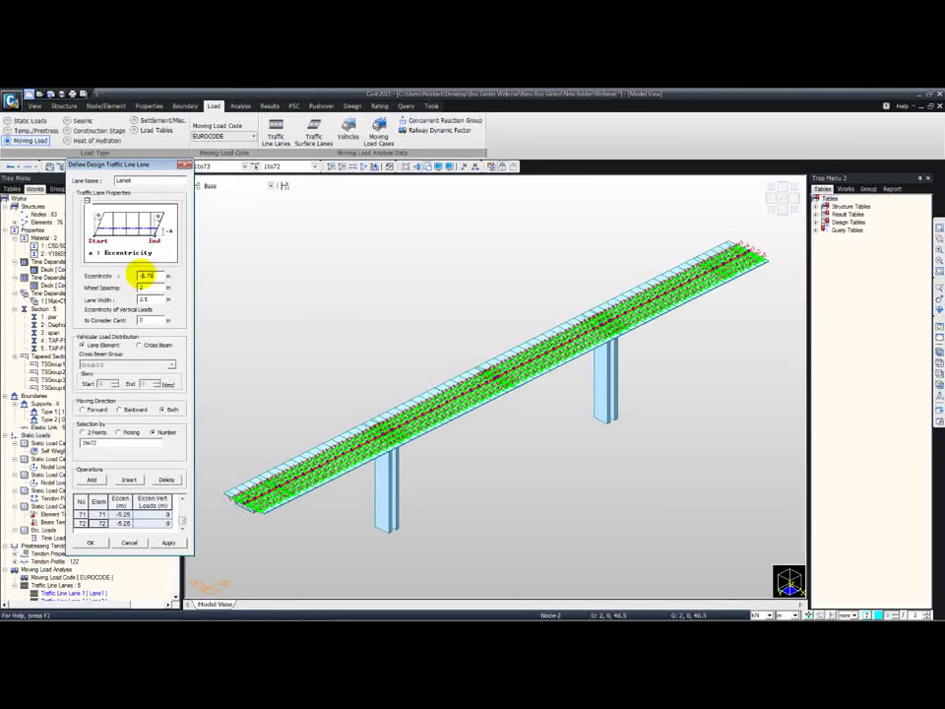
click(161, 287)
click(76, 502)
key(Delete)
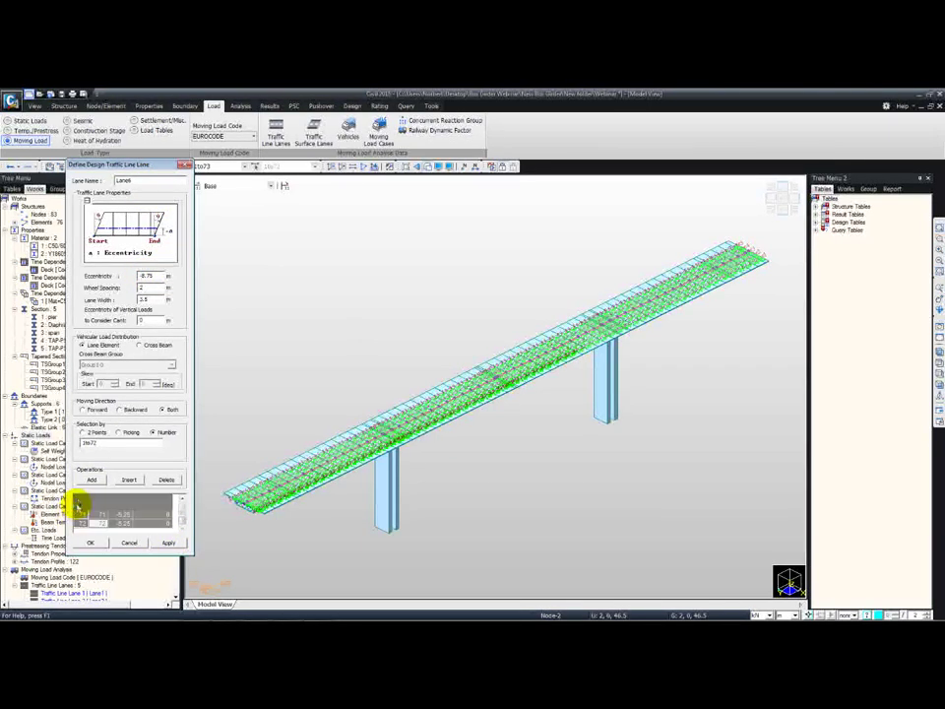
click(91, 479)
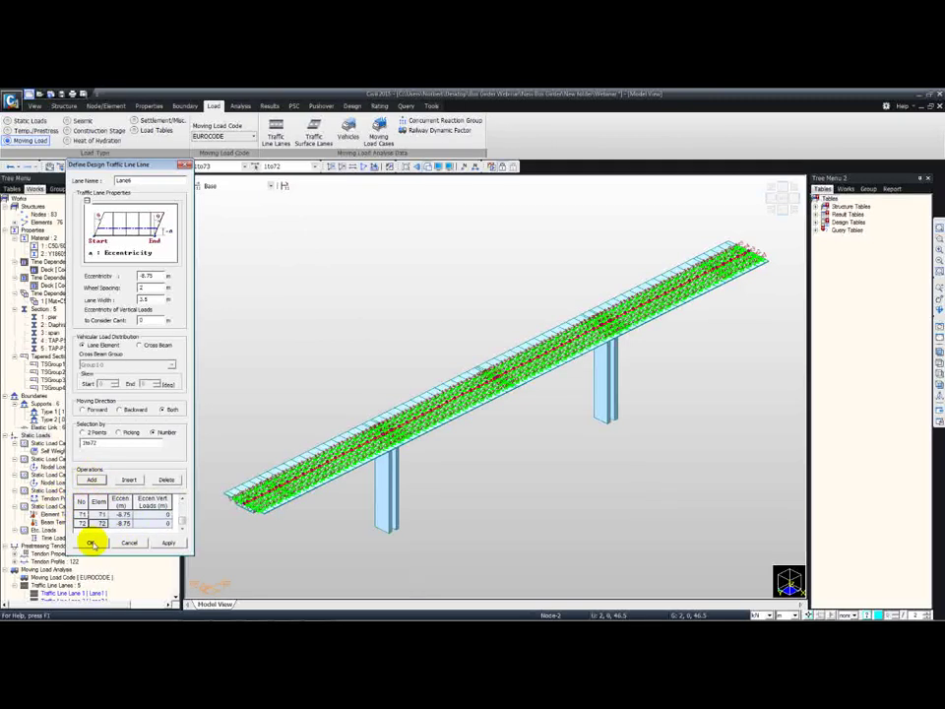
click(90, 542)
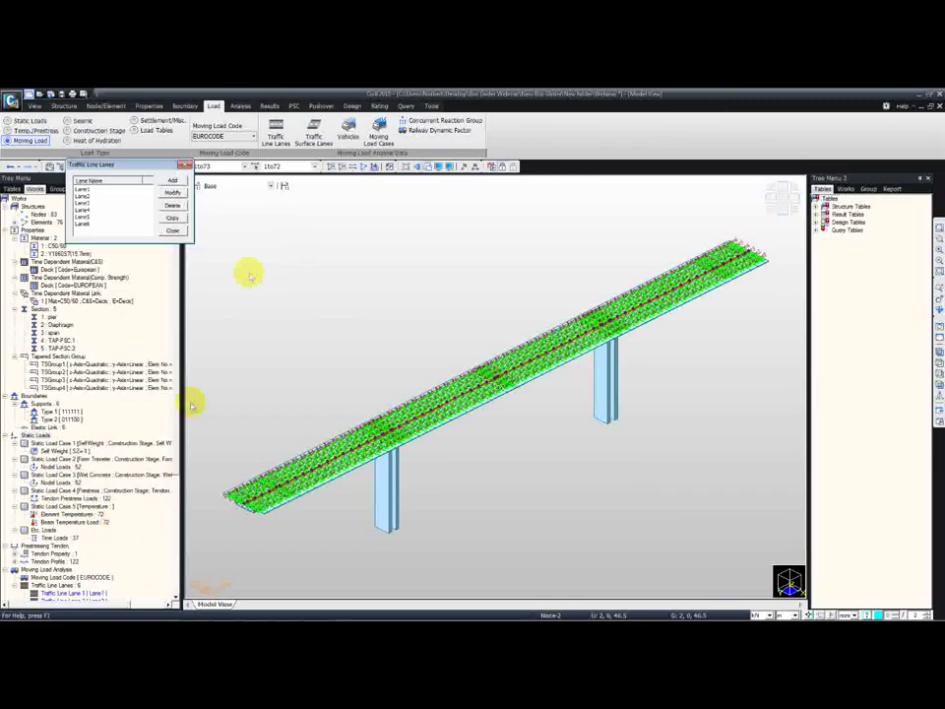
click(177, 231)
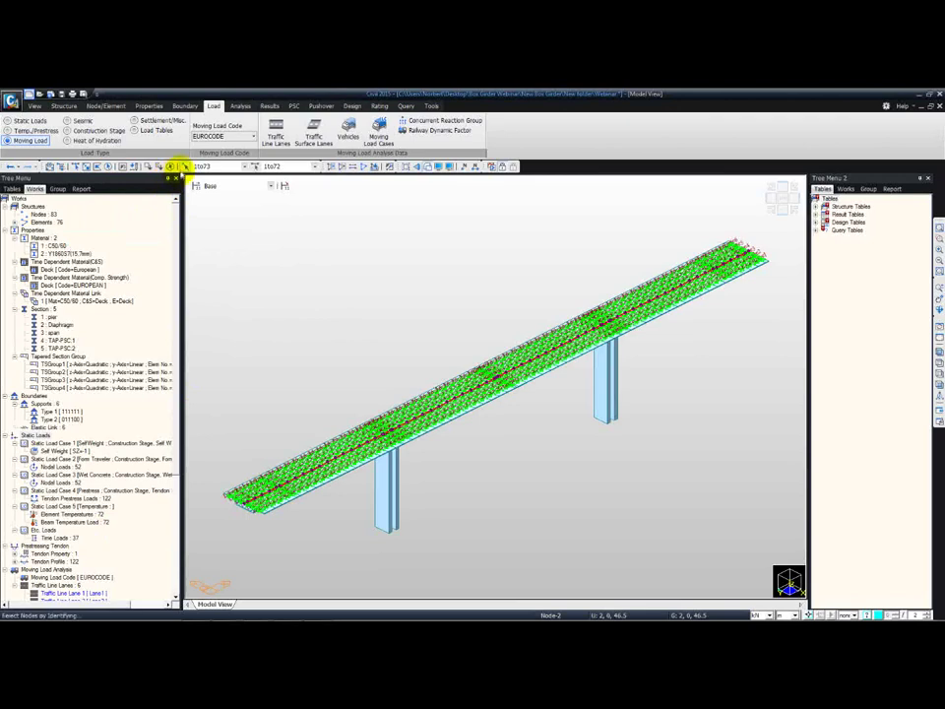
Clear the selection and examine the lane layout on the deck in plan, then return to the isometric view.
click(172, 165)
click(781, 194)
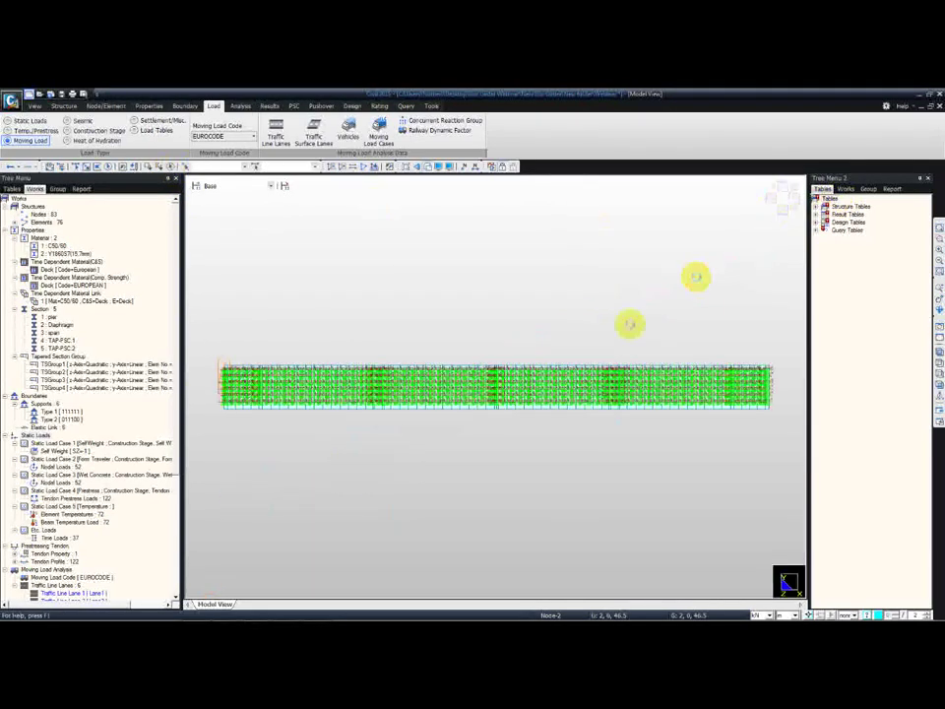
scroll(453, 399, up, 2)
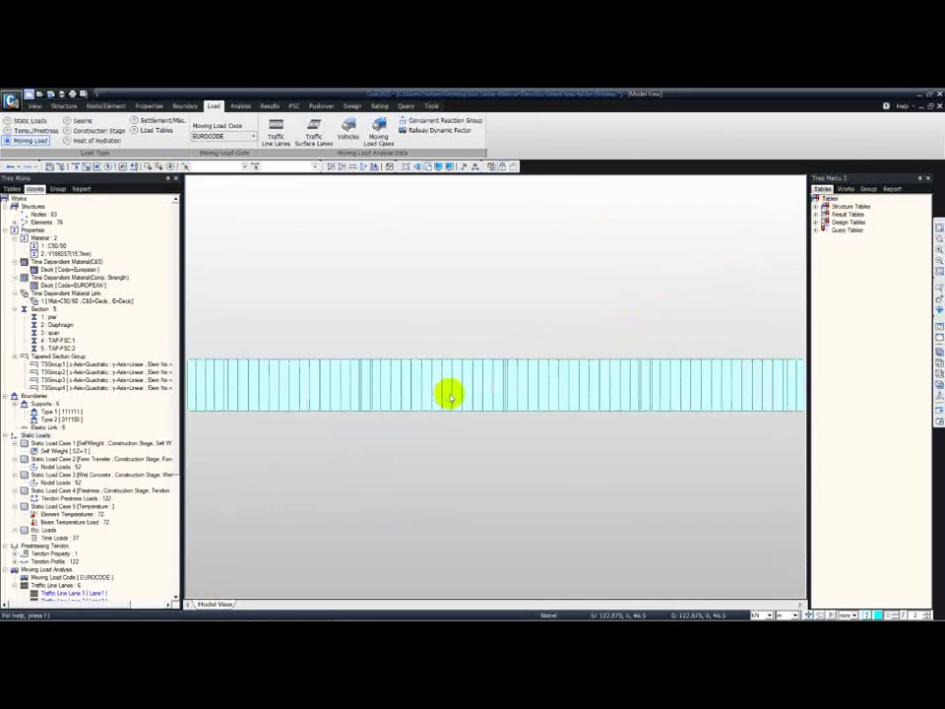
scroll(448, 397, up, 5)
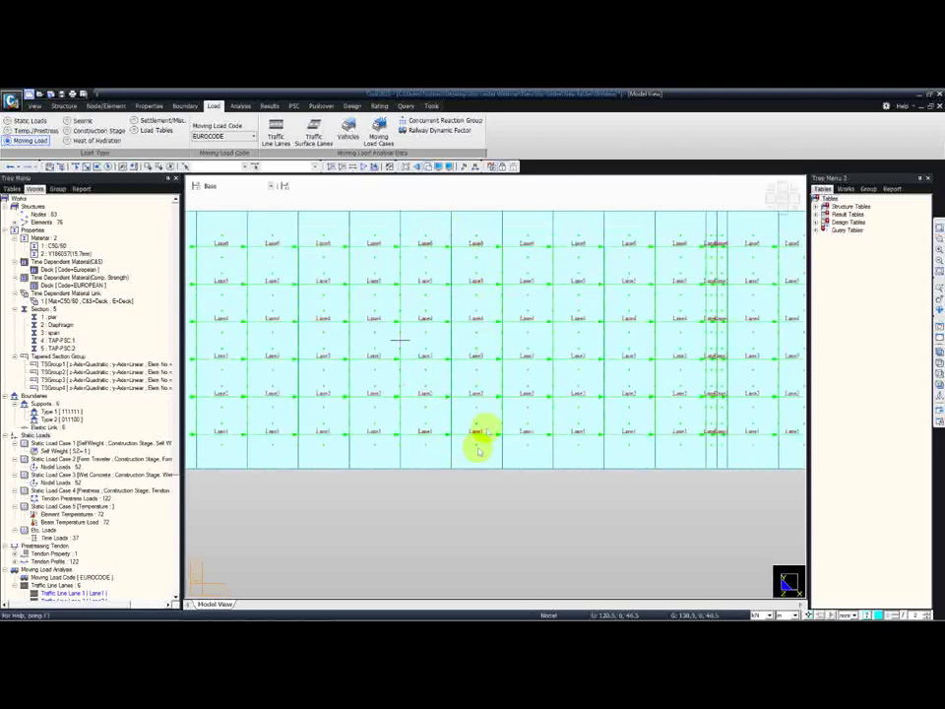
scroll(419, 331, down, 4)
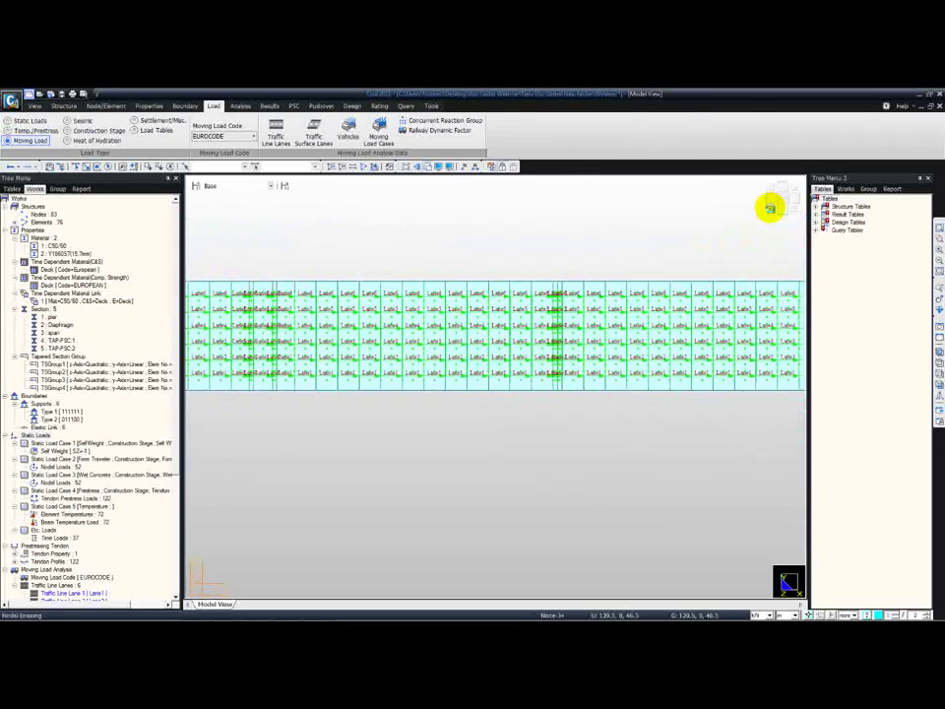
click(770, 208)
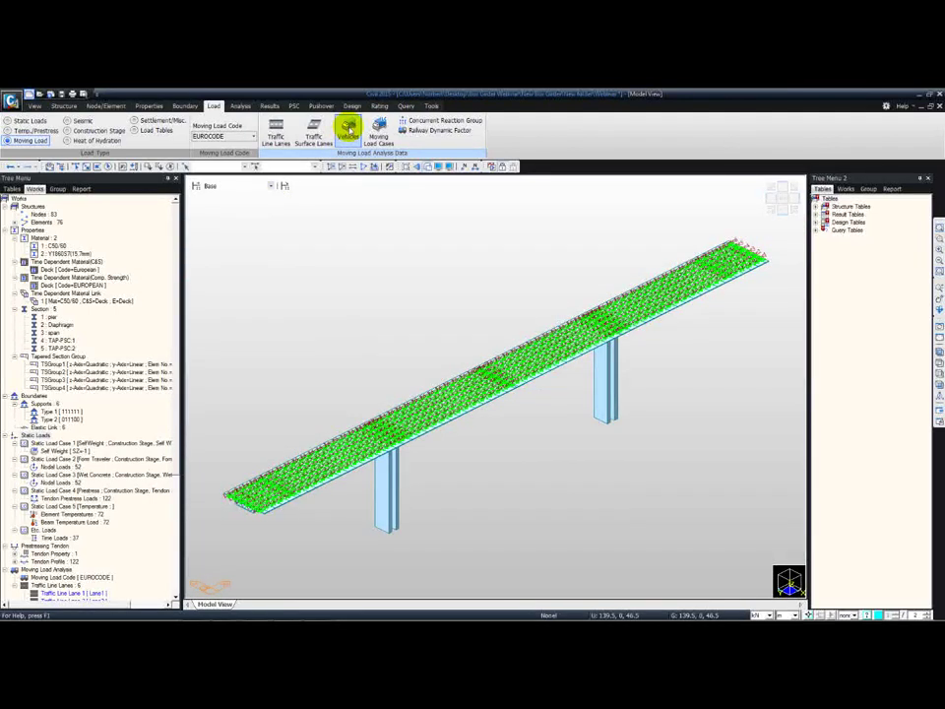
Add the standard vehicle Load Model 1 from EN 1991-2:2003 - RoadBridge with its default factors.
click(349, 129)
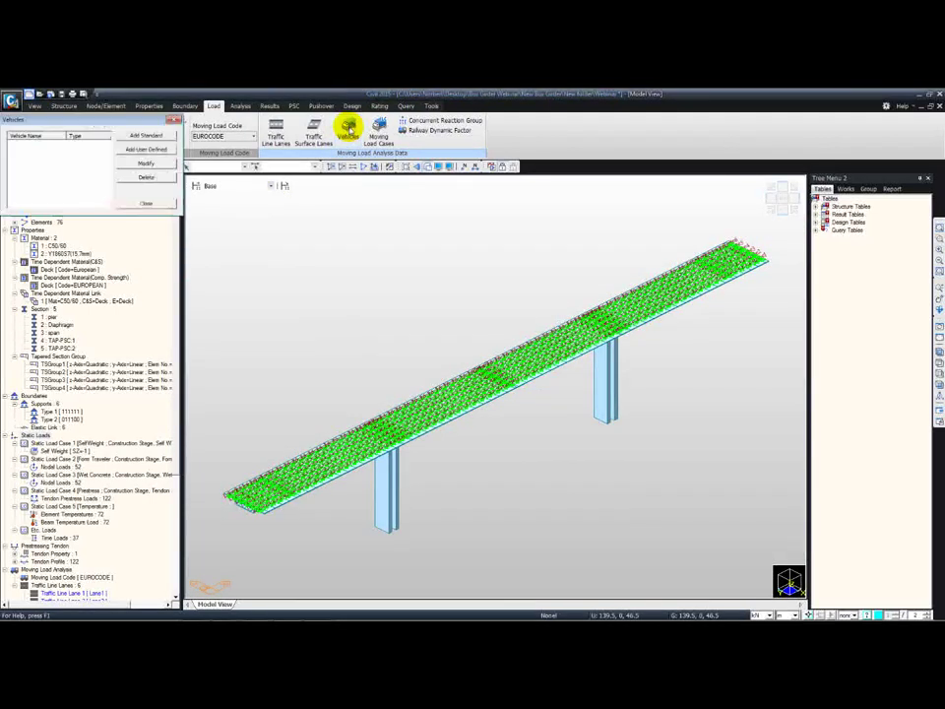
click(141, 139)
drag(242, 96, 124, 121)
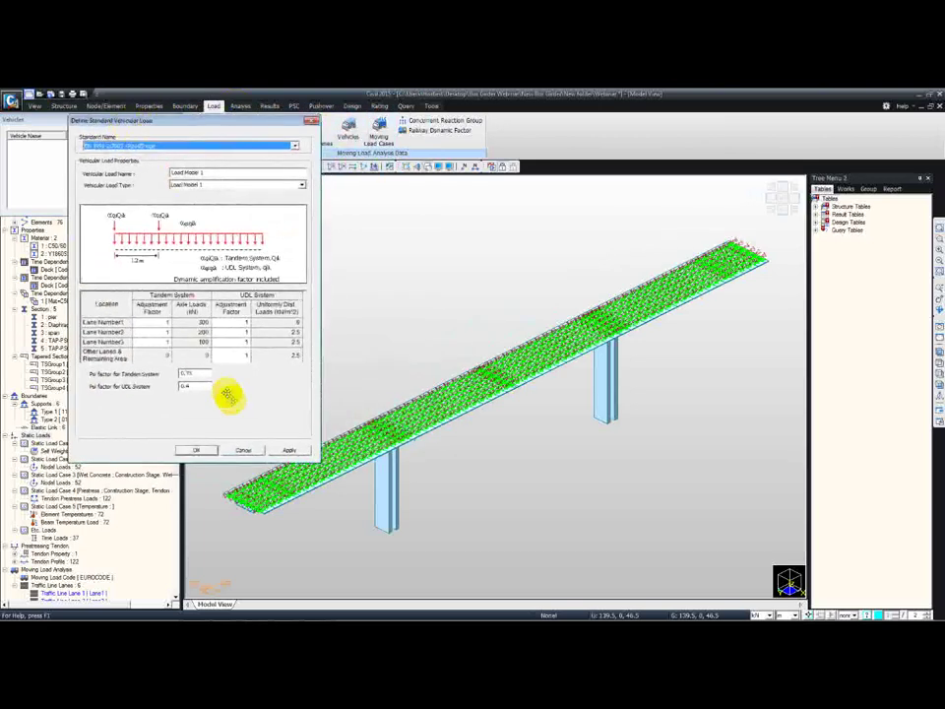
click(287, 449)
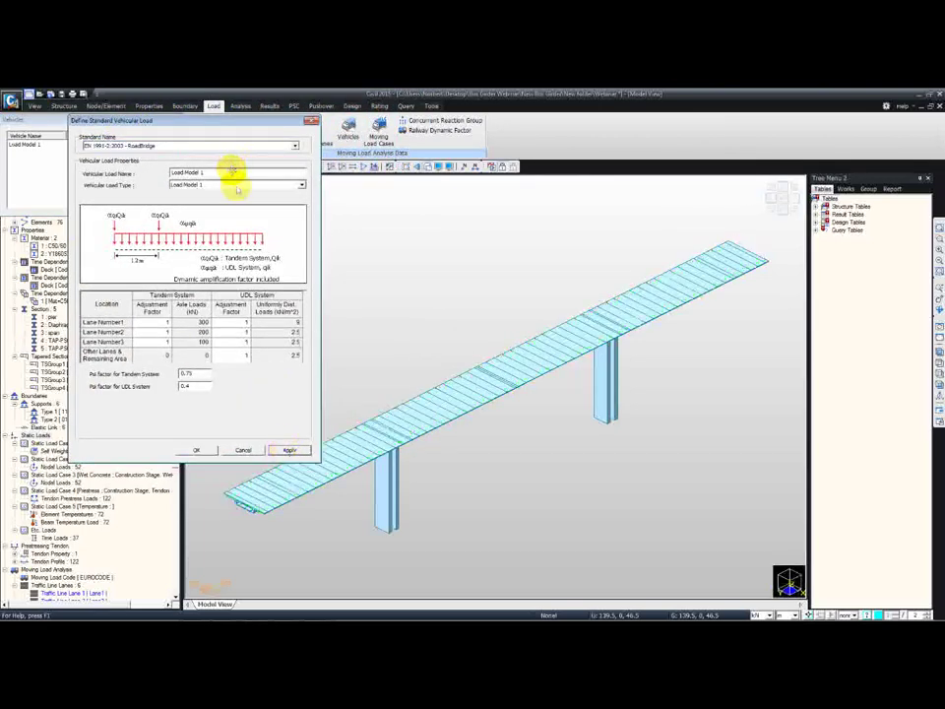
Add the standard vehicle Load Model 3 (UK NA) with vehicle SV 100 and finish the vehicle definitions.
click(236, 185)
click(218, 211)
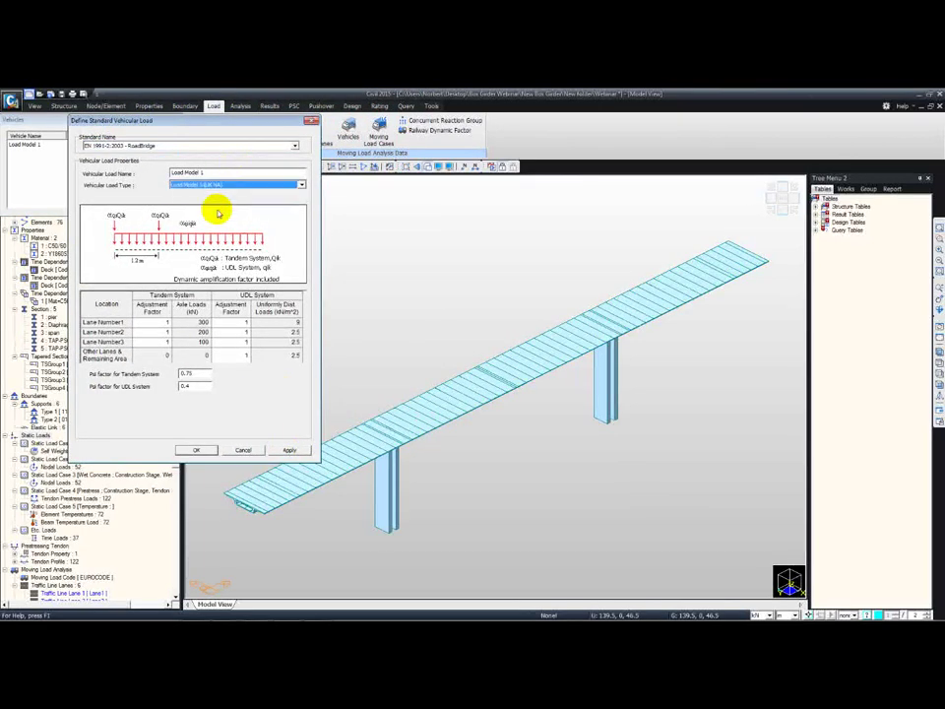
click(224, 196)
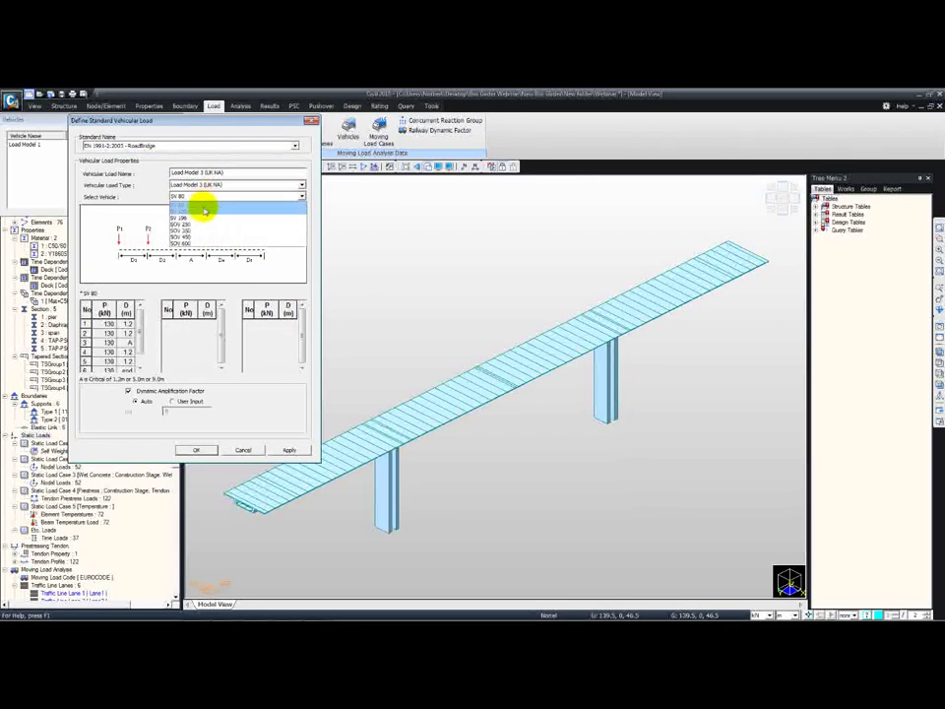
click(207, 212)
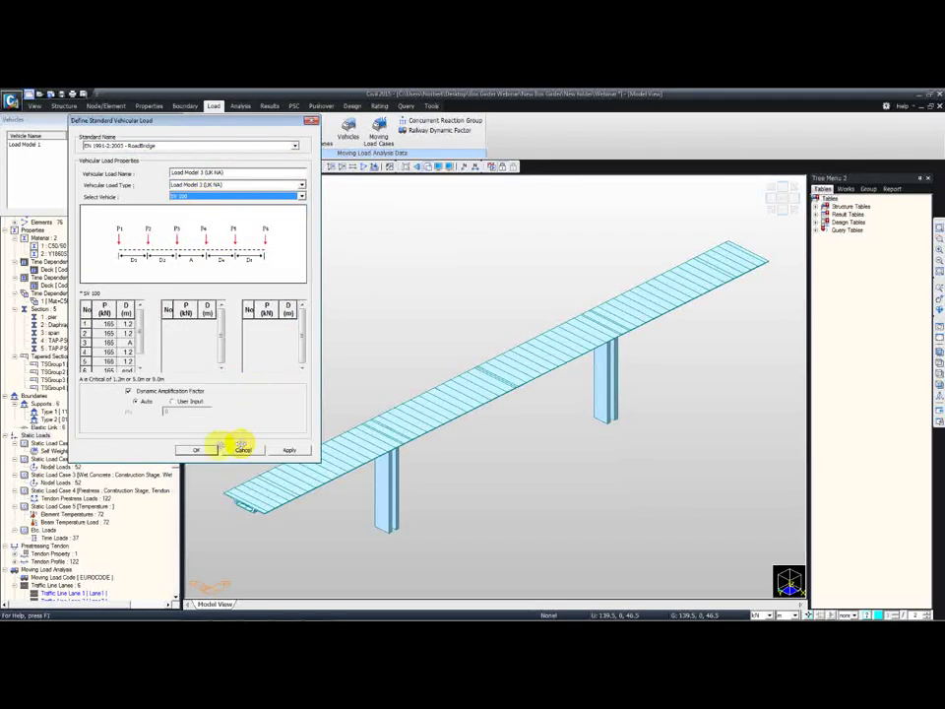
click(197, 449)
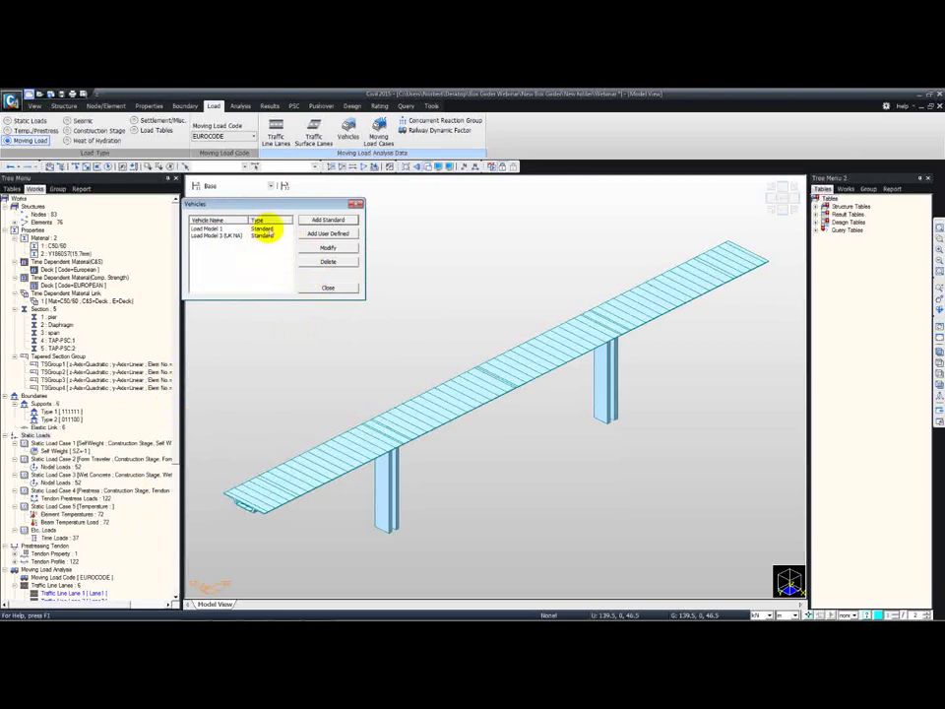
click(327, 289)
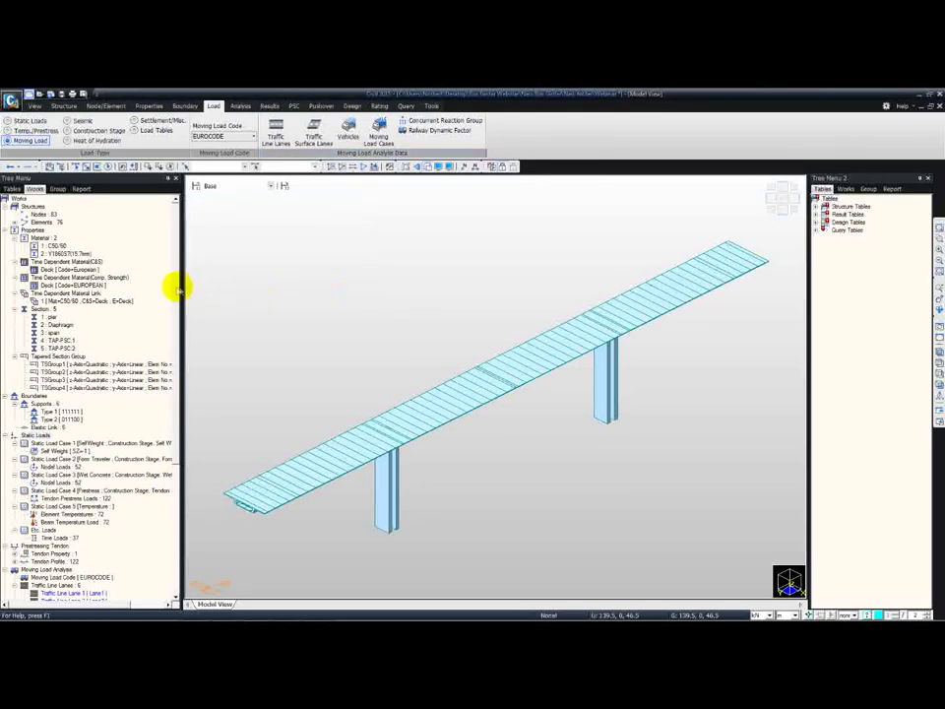
Start moving load case MLC using LM 1 & 3 Multi (Straddling), with Load Model 1 as LM1 and Load Model 3 (UK NA) as LM3.
scroll(177, 331, down, 3)
scroll(178, 375, down, 6)
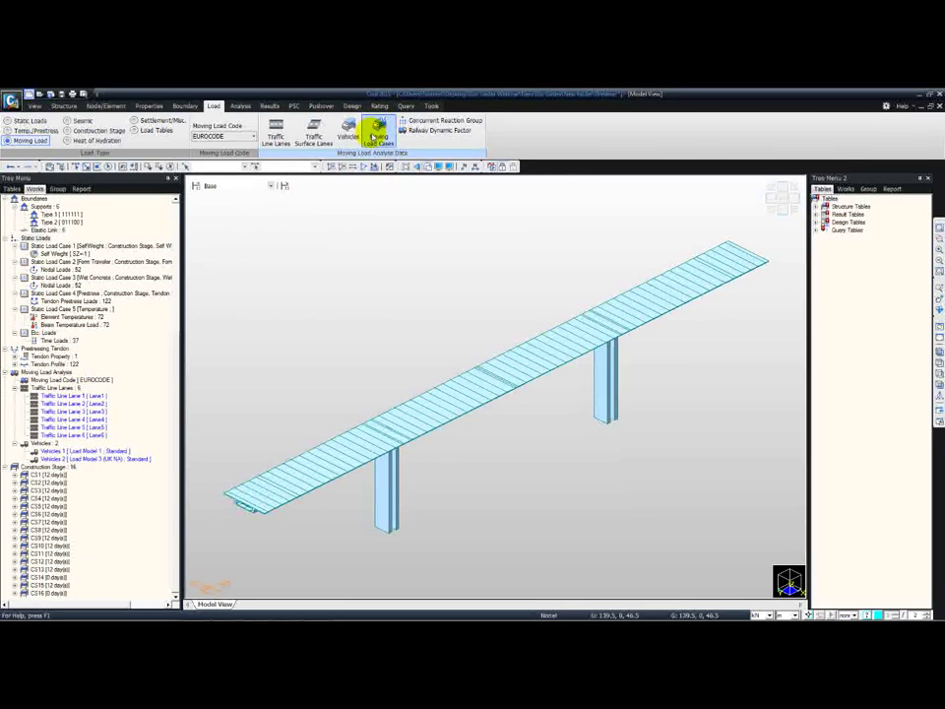
click(378, 129)
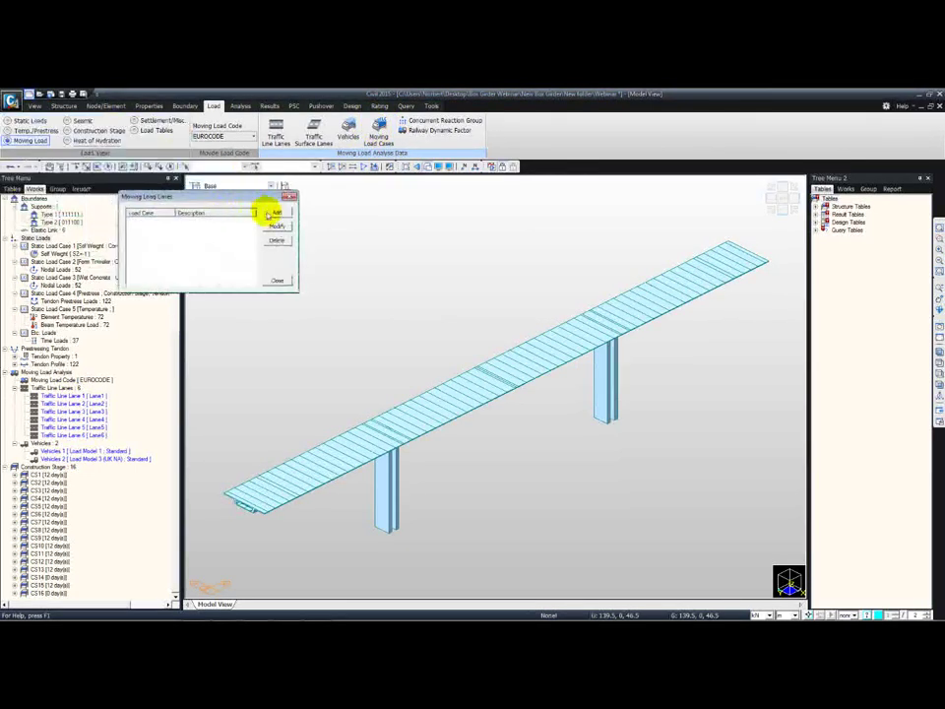
click(271, 213)
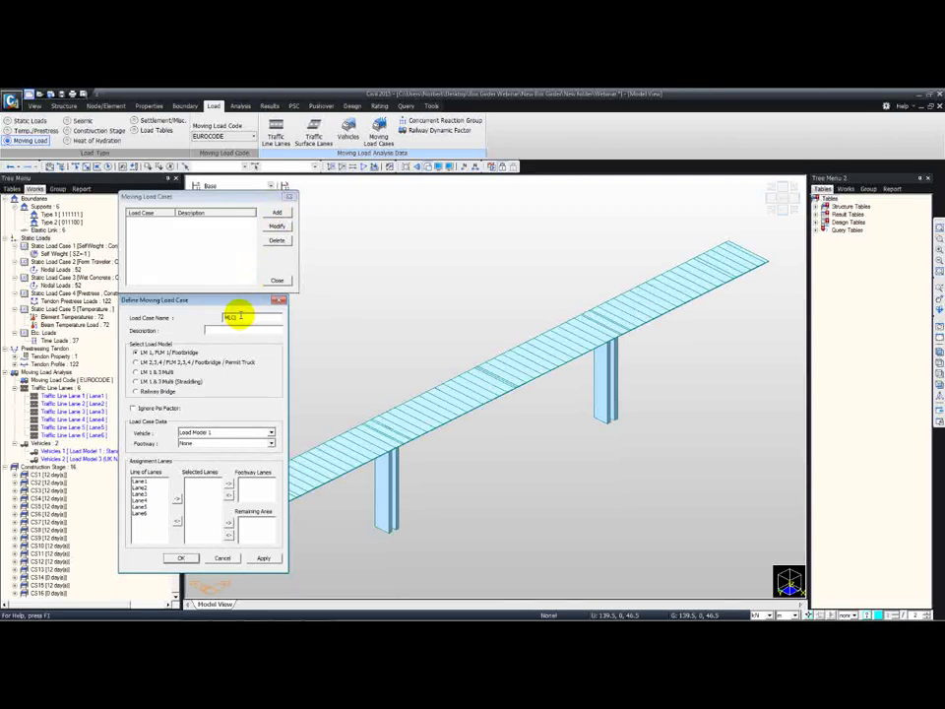
click(135, 381)
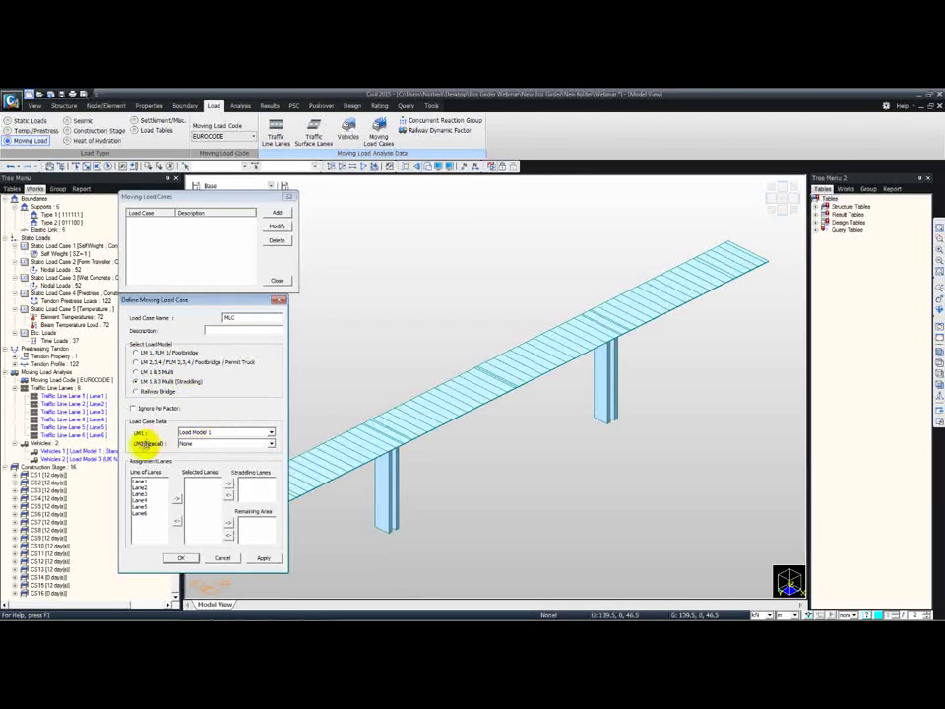
click(215, 443)
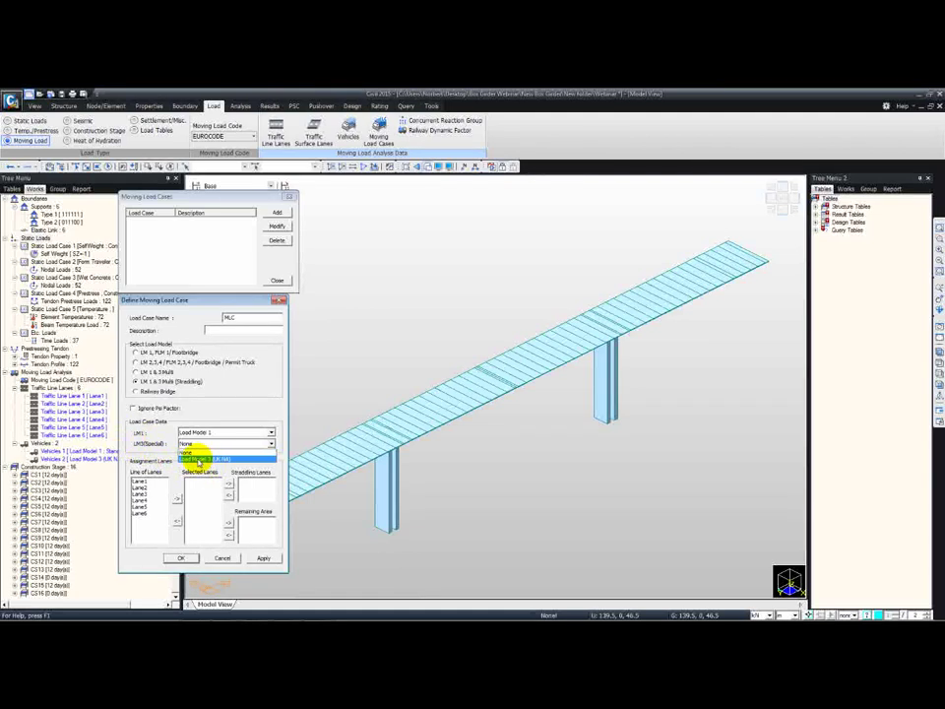
click(199, 460)
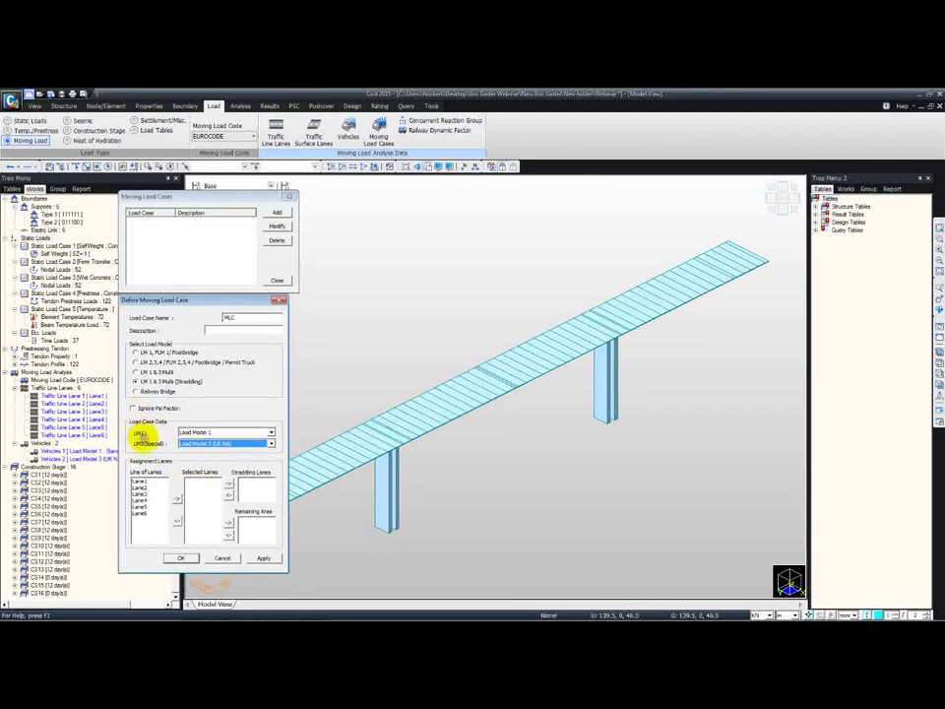
Ignore the Psi factor, assign Lane1 to Lane6 as selected lanes, and finish the MLC moving load case definition.
click(133, 408)
click(144, 481)
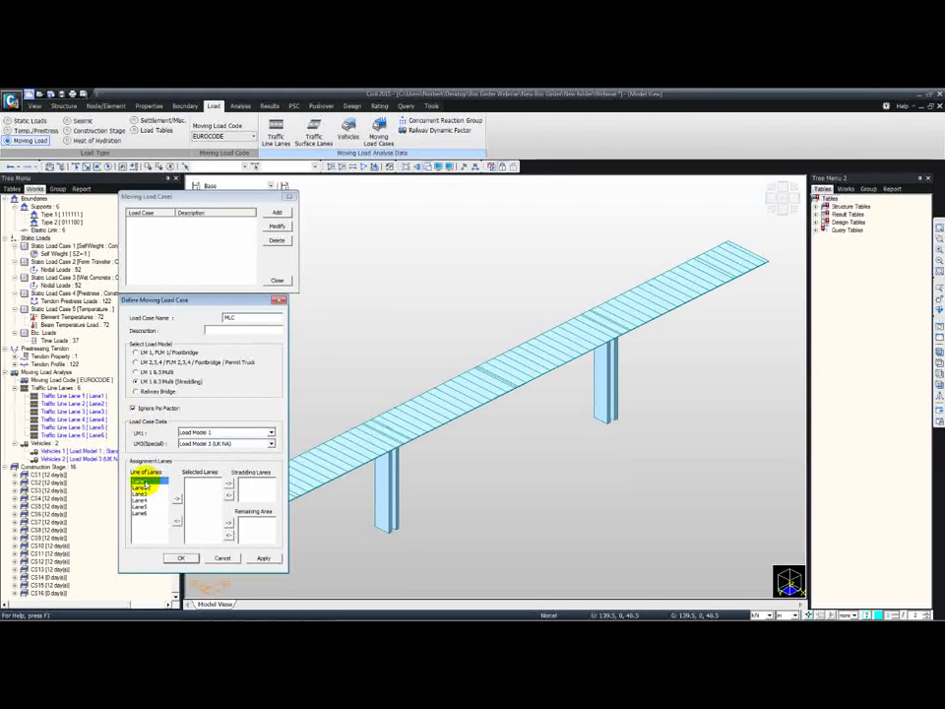
drag(145, 484, 143, 511)
click(177, 498)
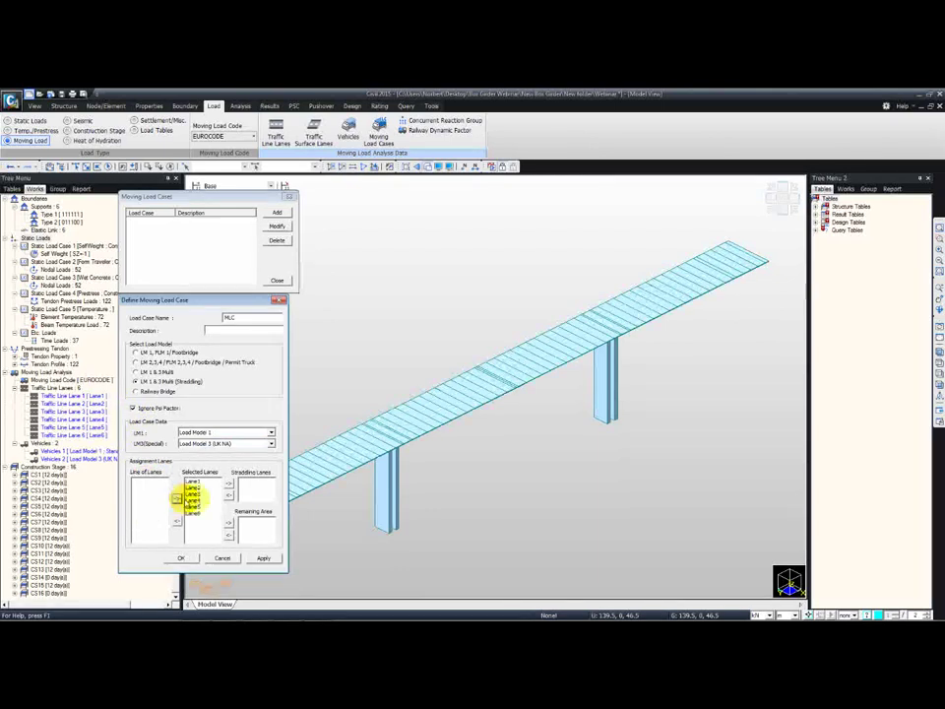
click(183, 558)
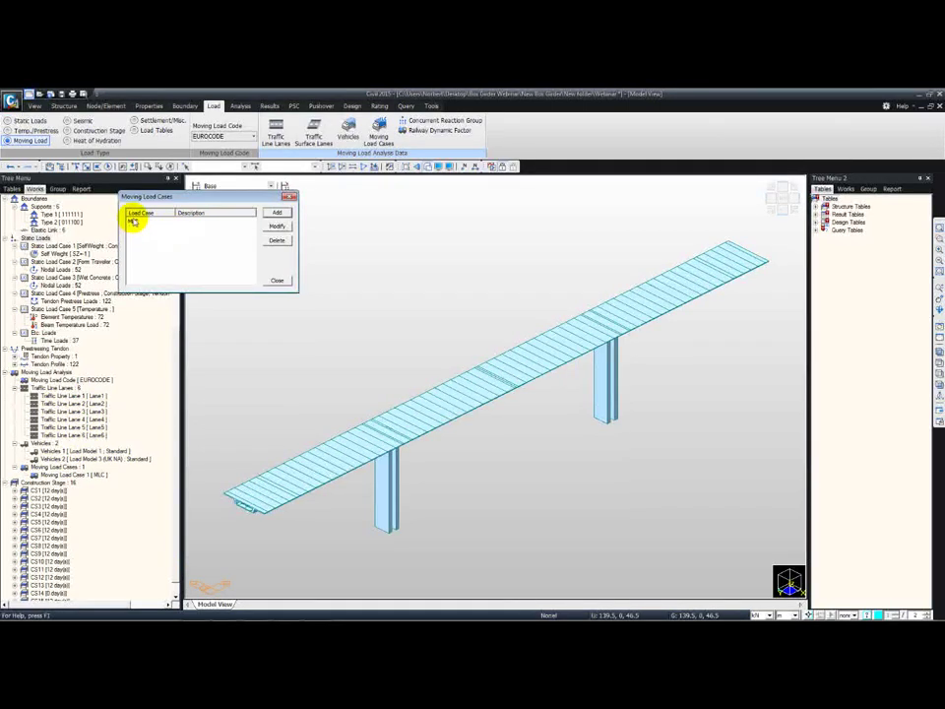
click(276, 279)
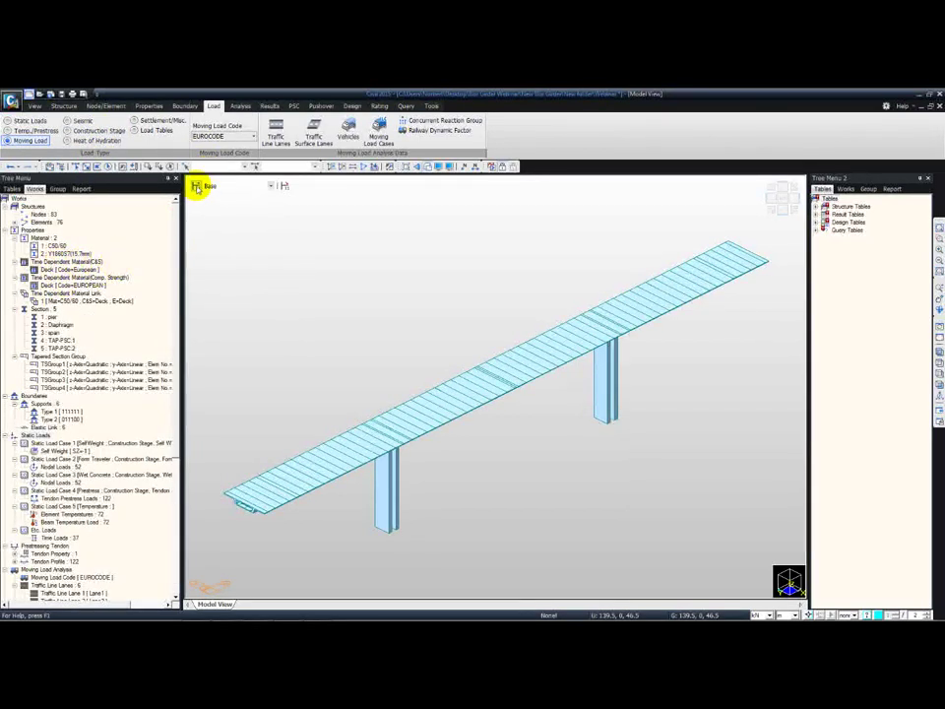
Add a construction stage named Long Term with a duration of 10000 days after the existing stages.
click(91, 131)
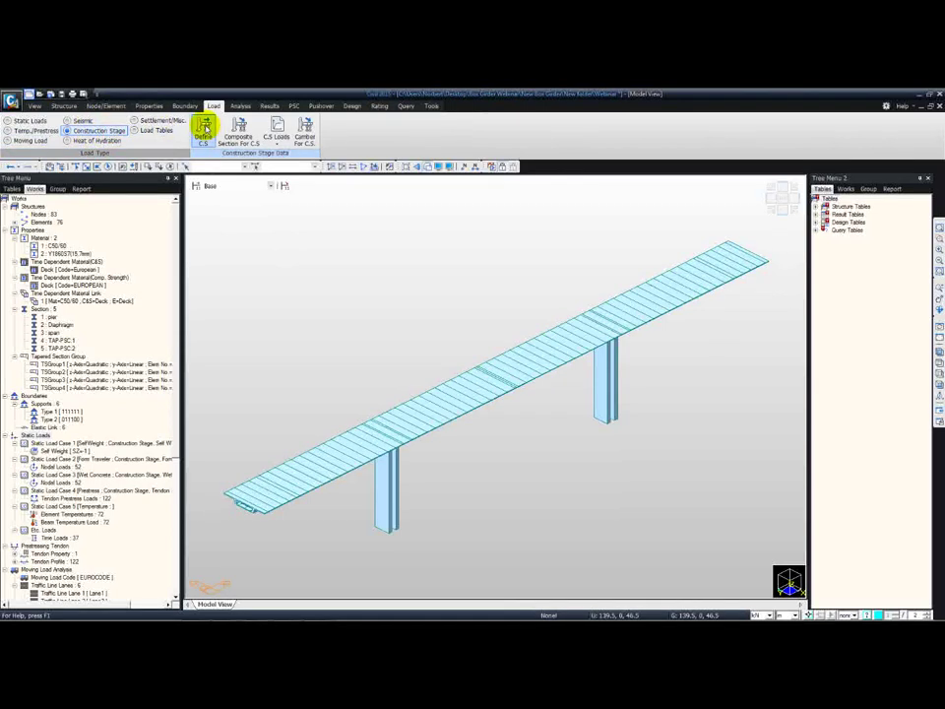
click(204, 126)
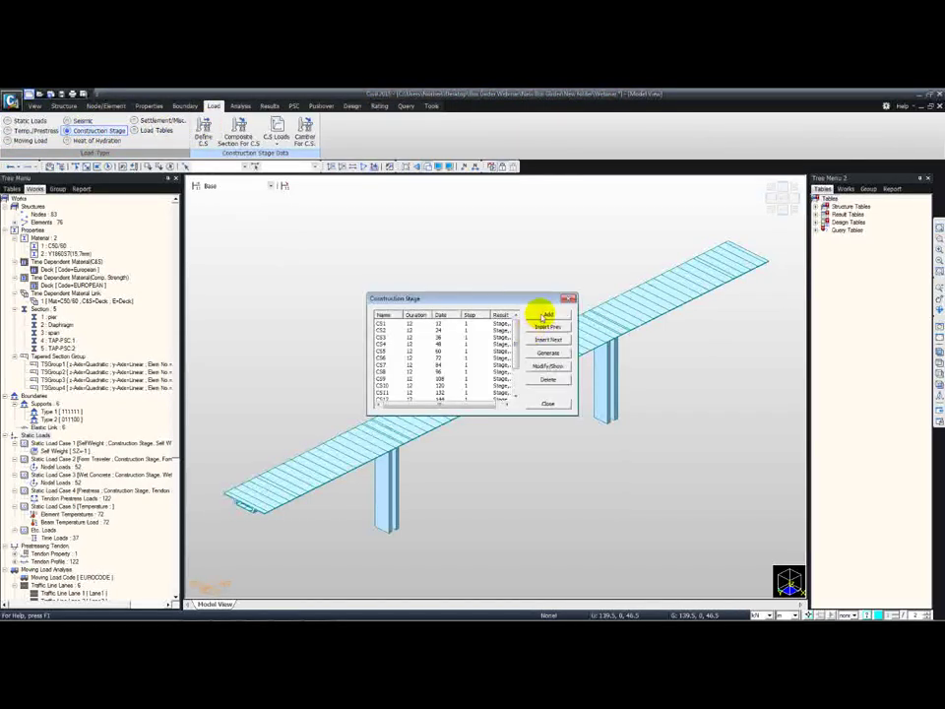
click(545, 314)
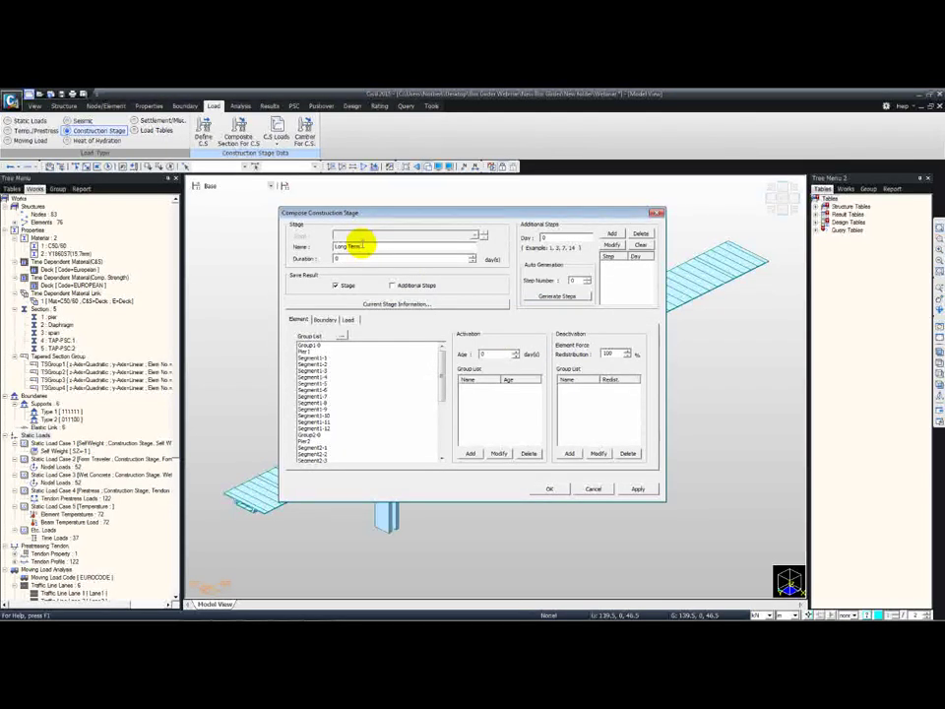
key(Tab)
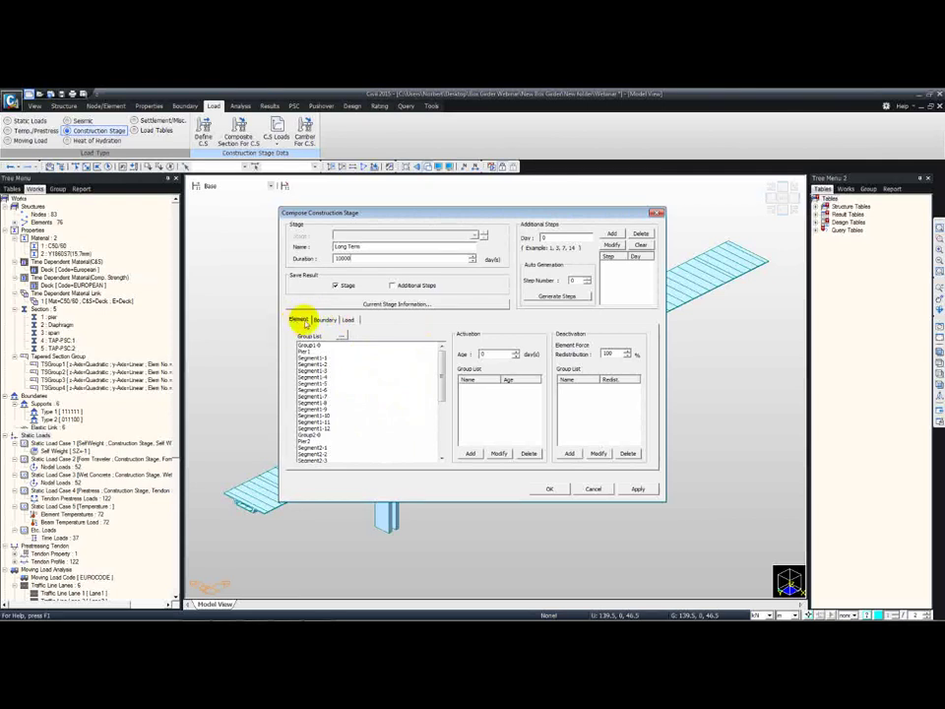
click(552, 488)
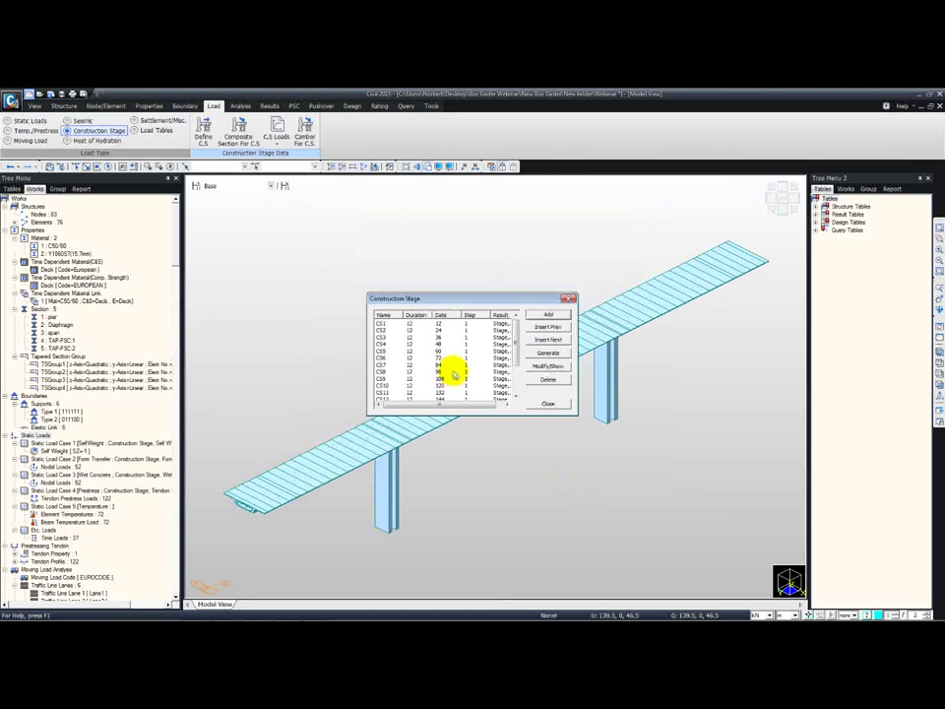
scroll(506, 358, down, 2)
click(397, 393)
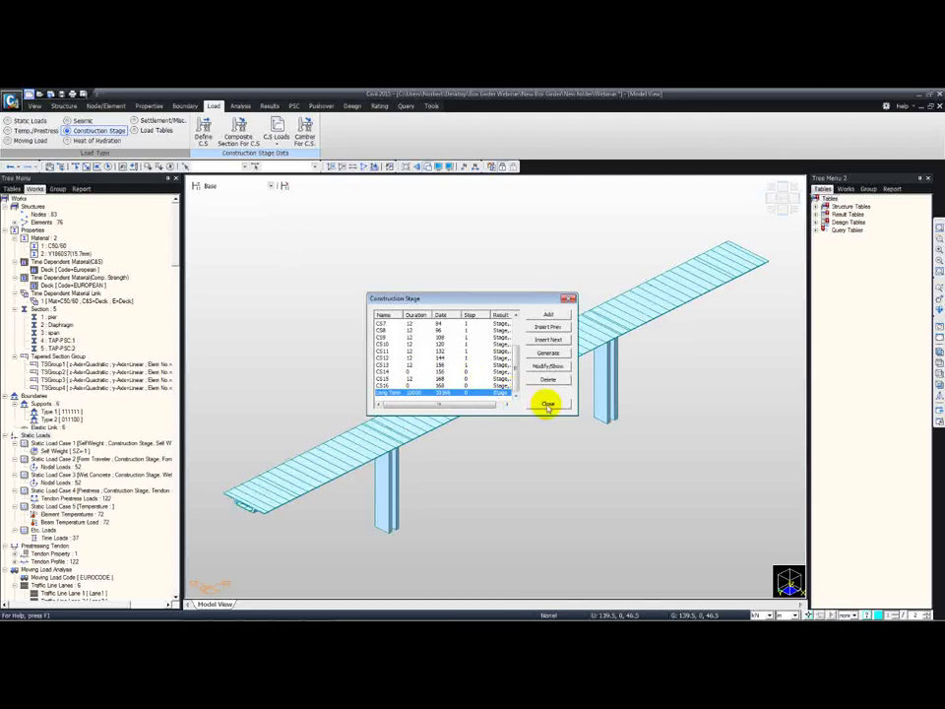
click(546, 404)
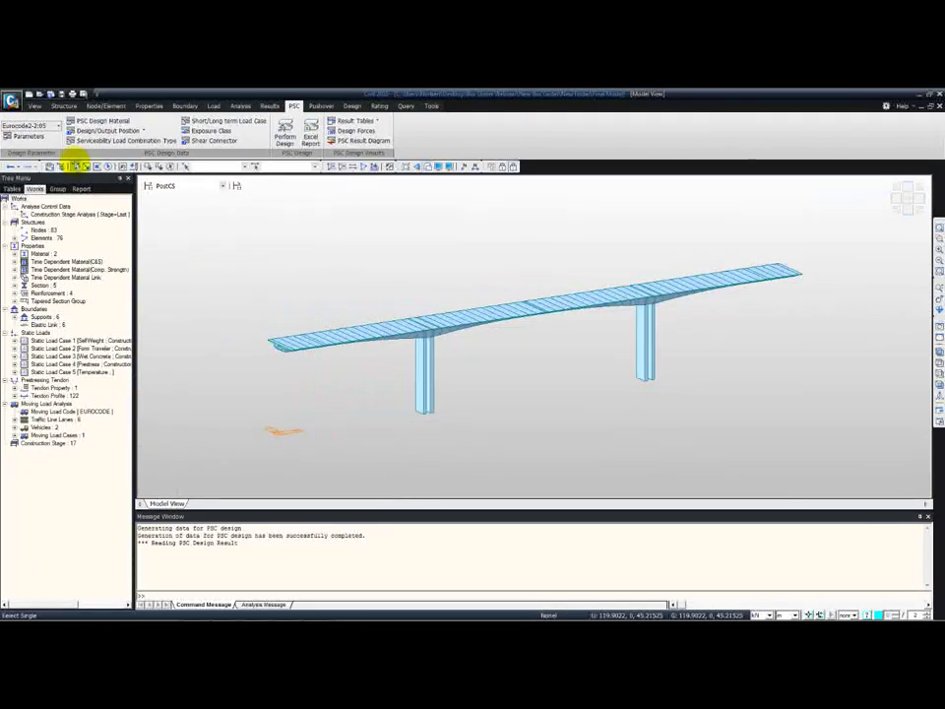
Examine the two lines of longitudinal reinforcement bars defined for the span section in the Section Manager.
click(64, 105)
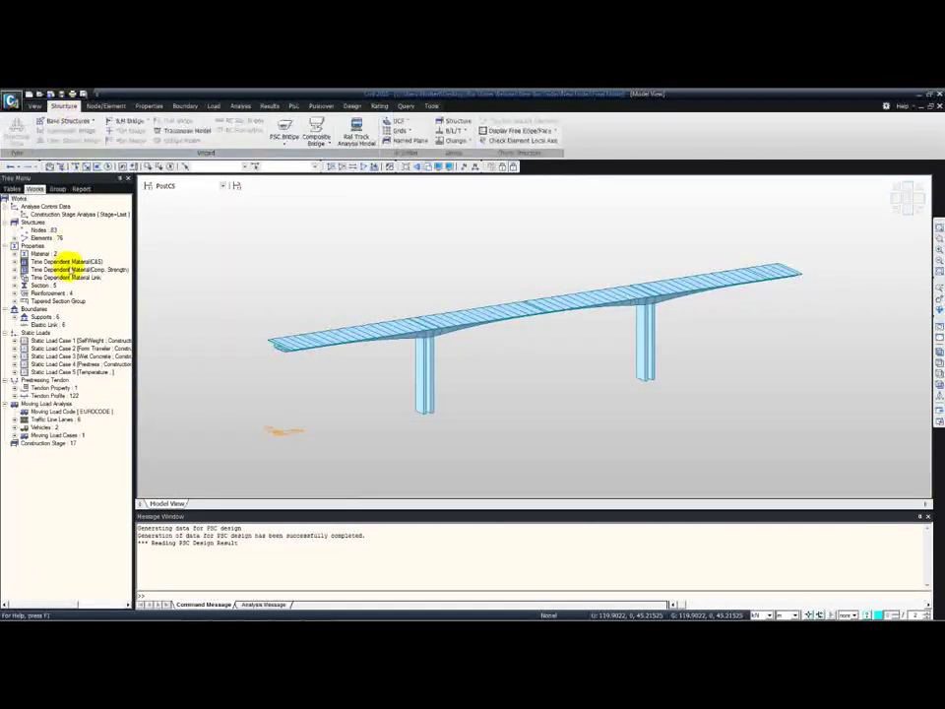
click(15, 292)
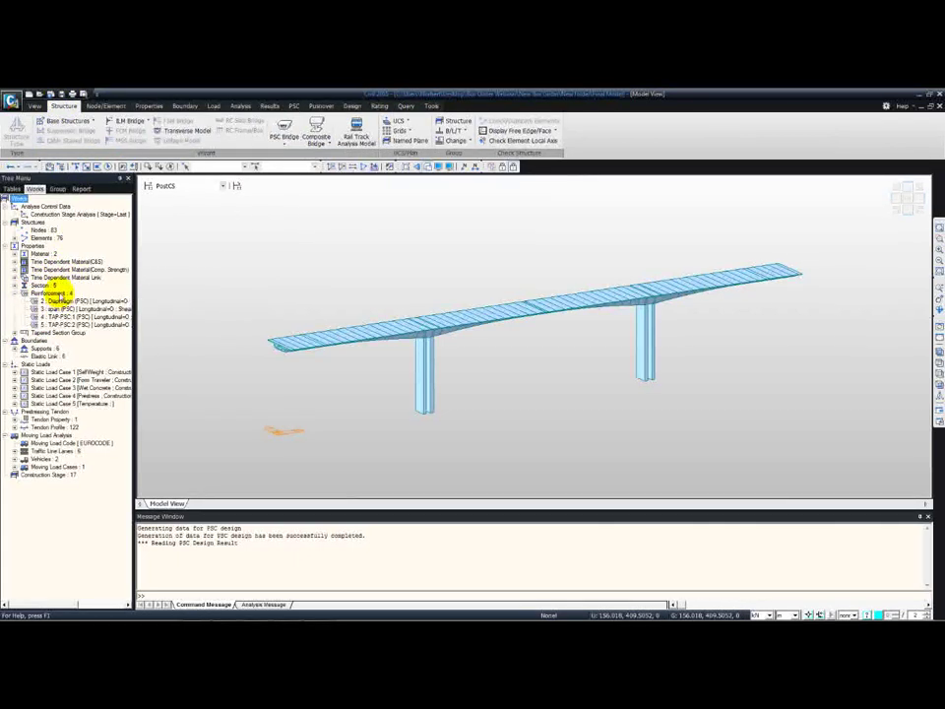
click(65, 301)
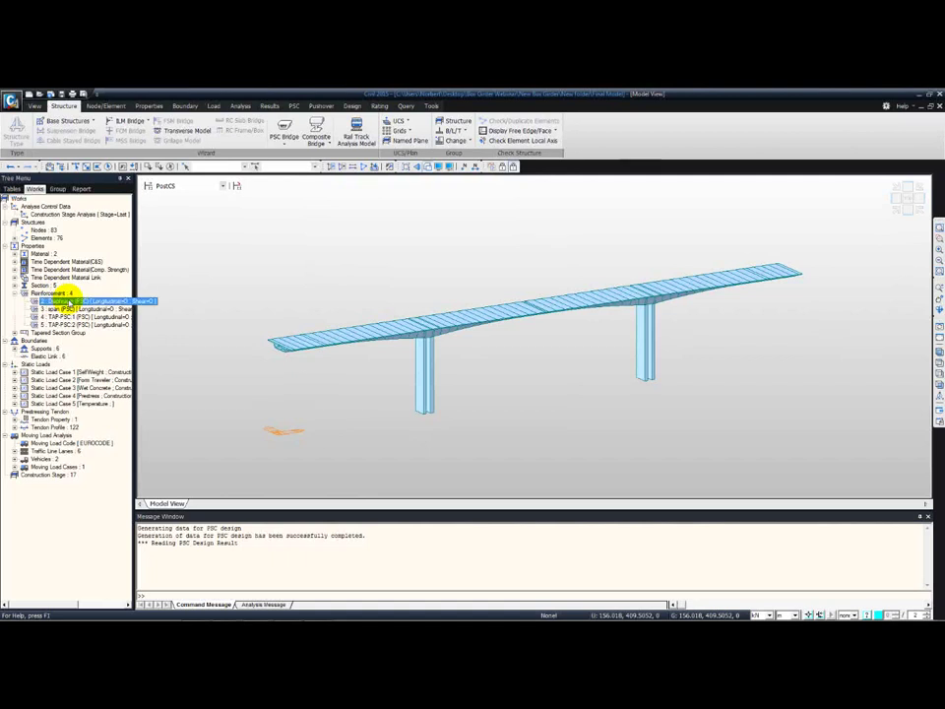
double_click(65, 302)
click(258, 256)
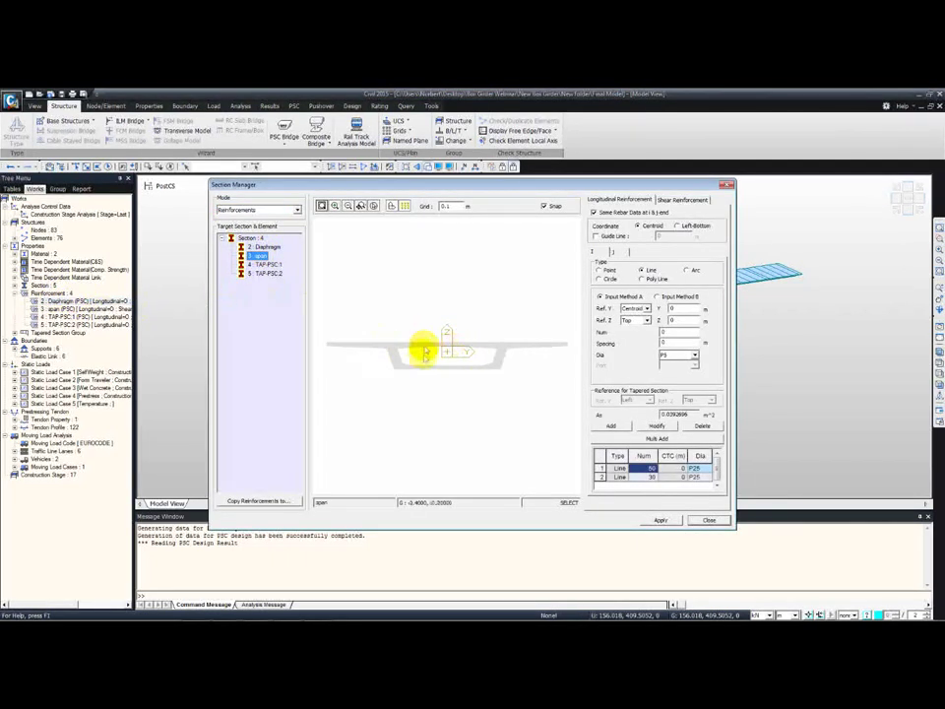
click(618, 468)
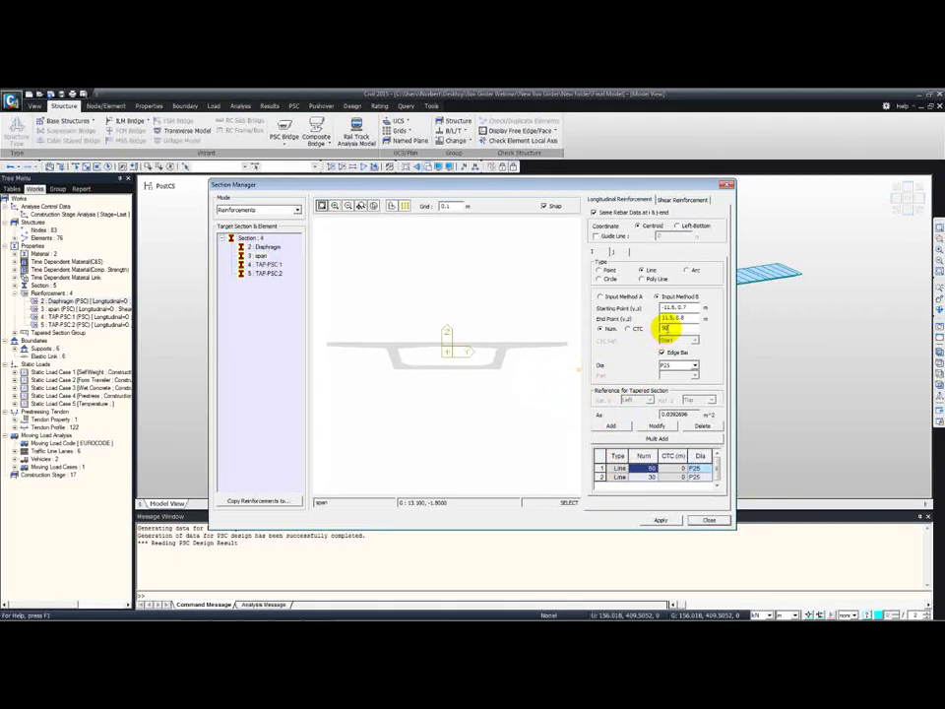
key(Return)
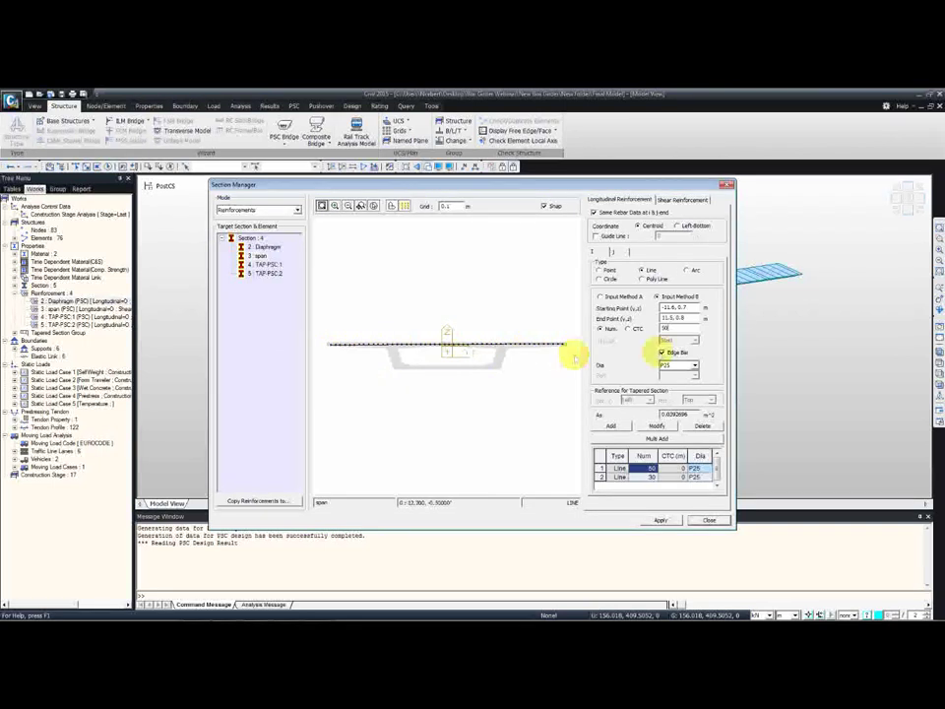
click(620, 477)
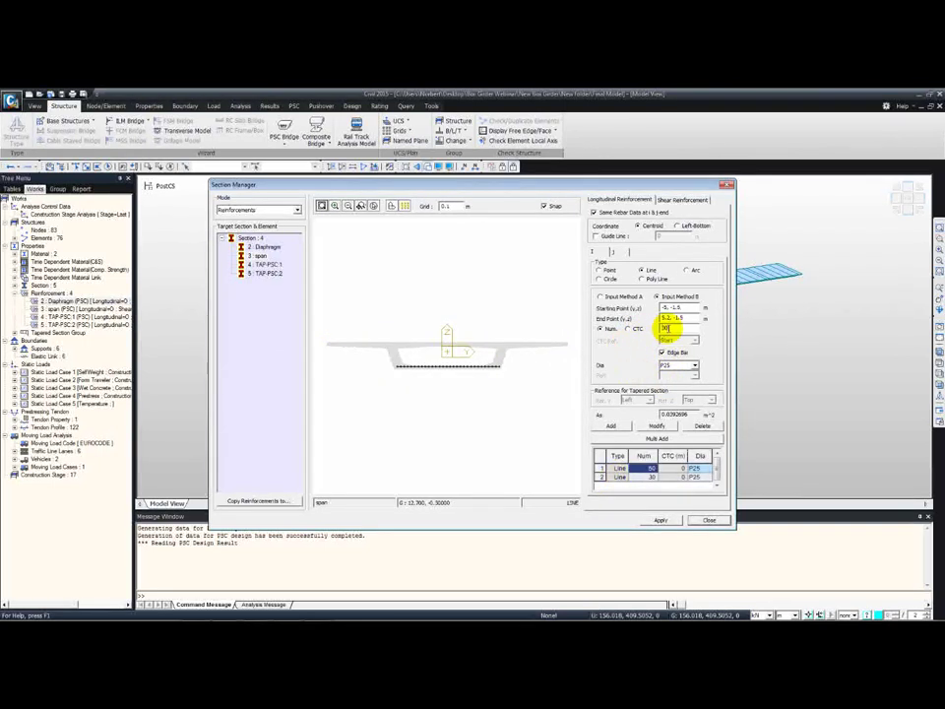
click(708, 522)
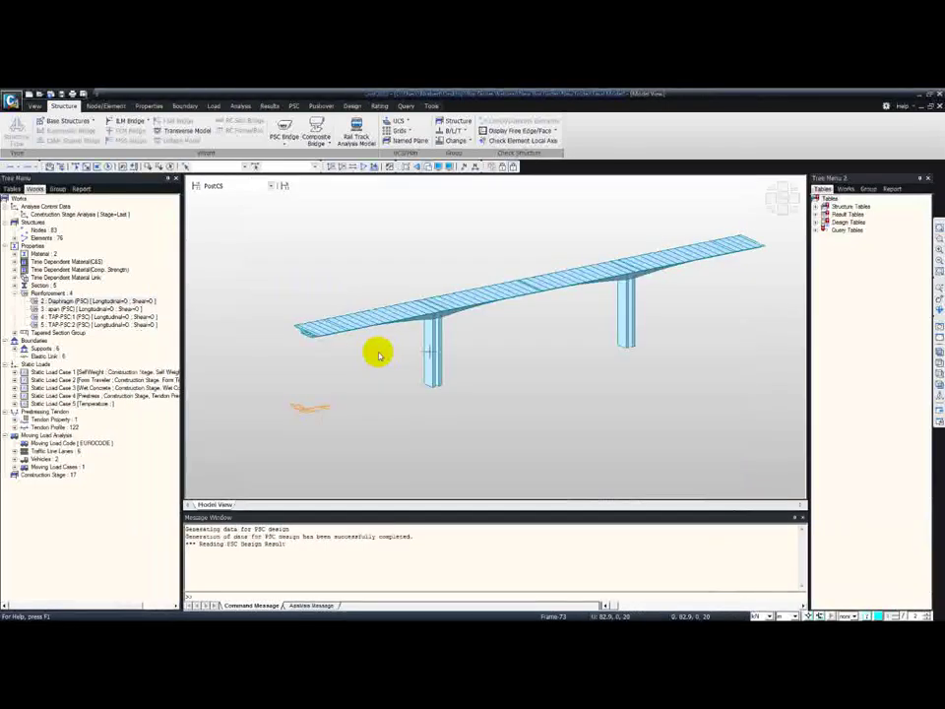
Bring up the Displacement Contour results settings and make CS1 the active construction stage.
click(270, 106)
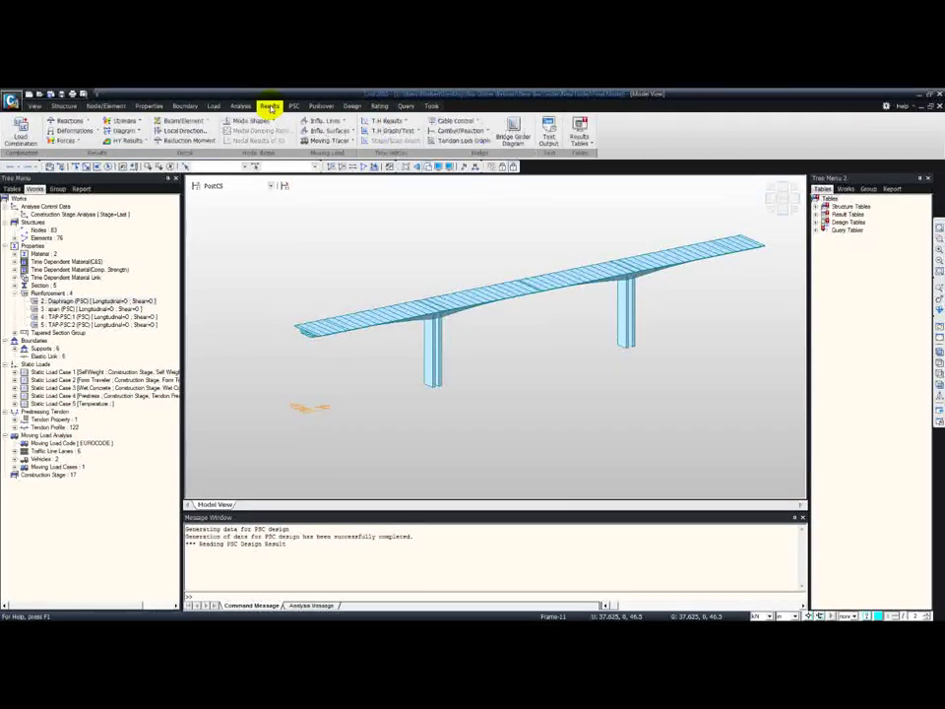
click(99, 130)
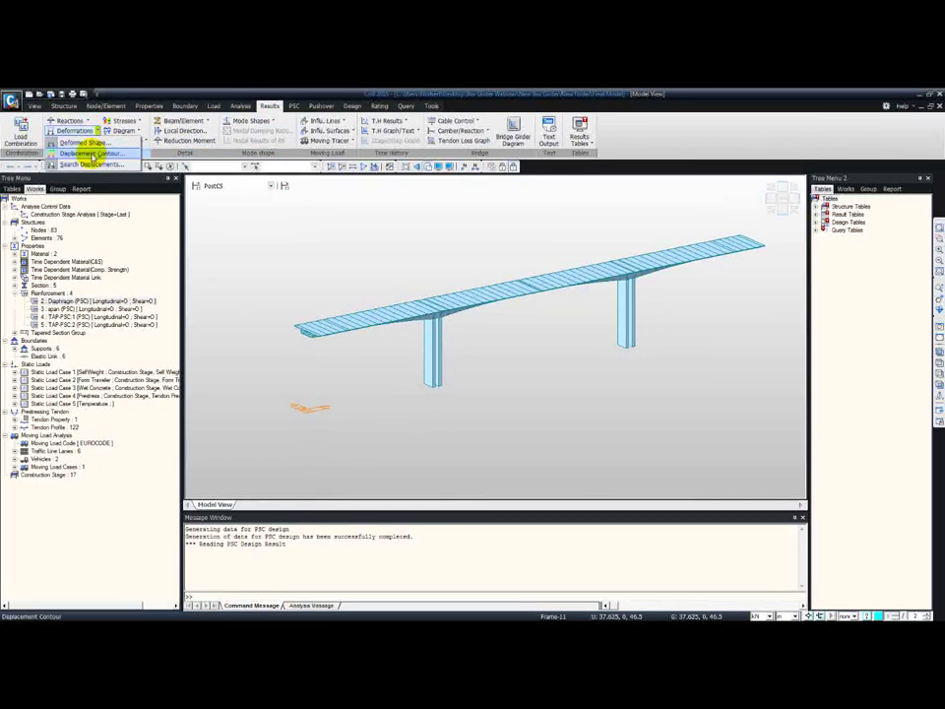
click(91, 155)
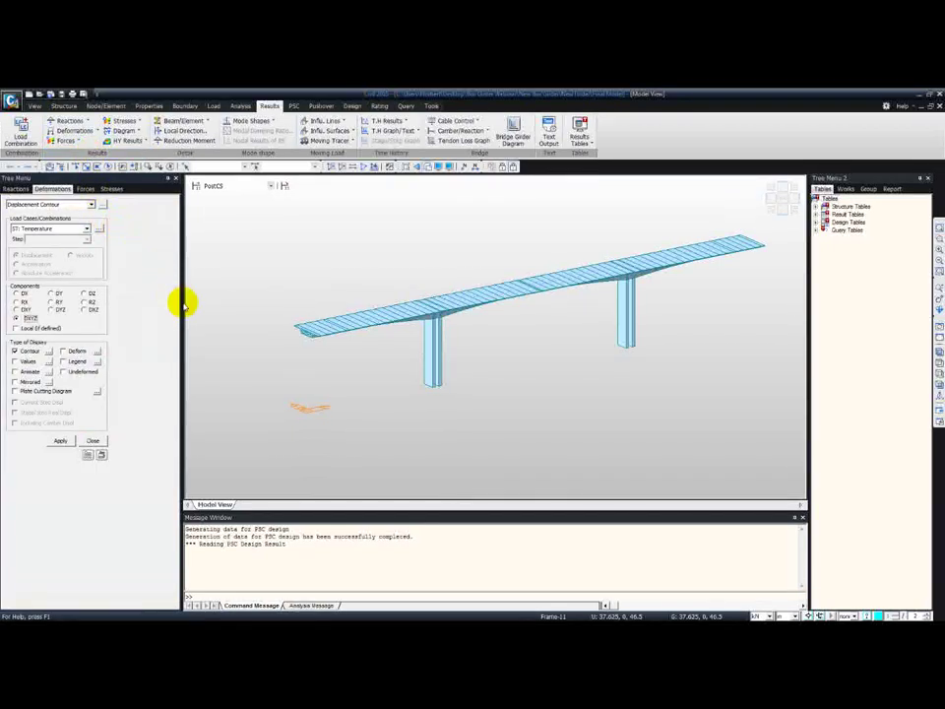
drag(183, 304, 135, 301)
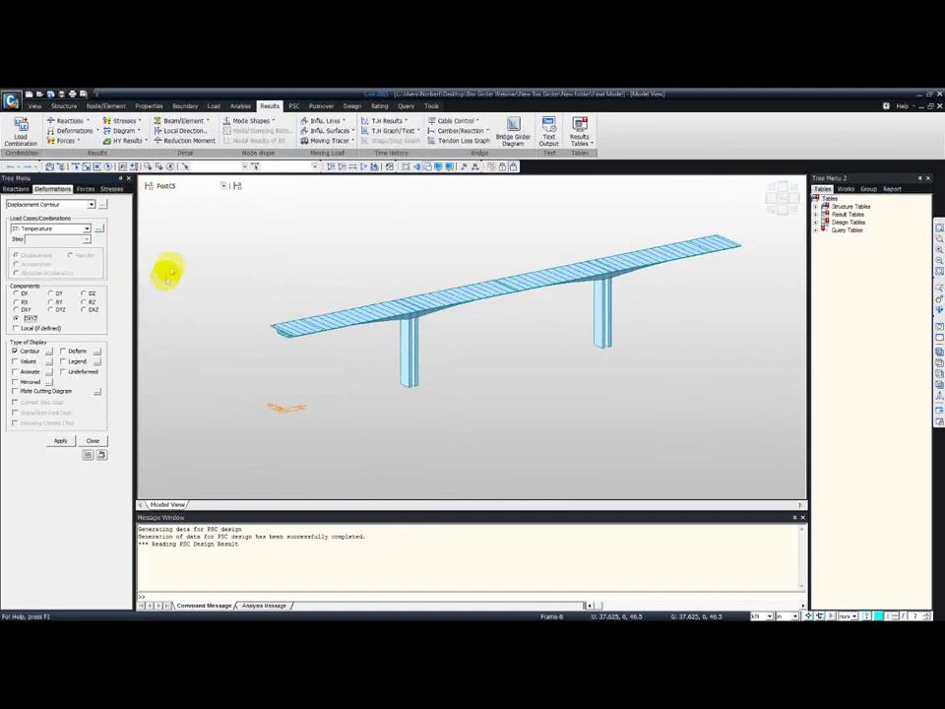
click(222, 187)
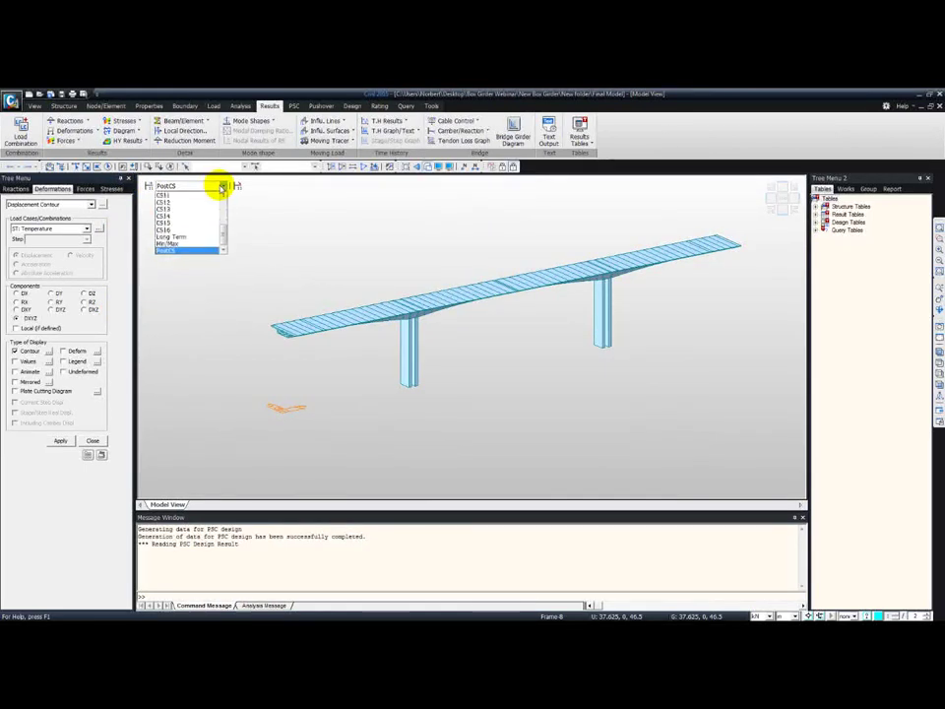
drag(226, 233, 225, 205)
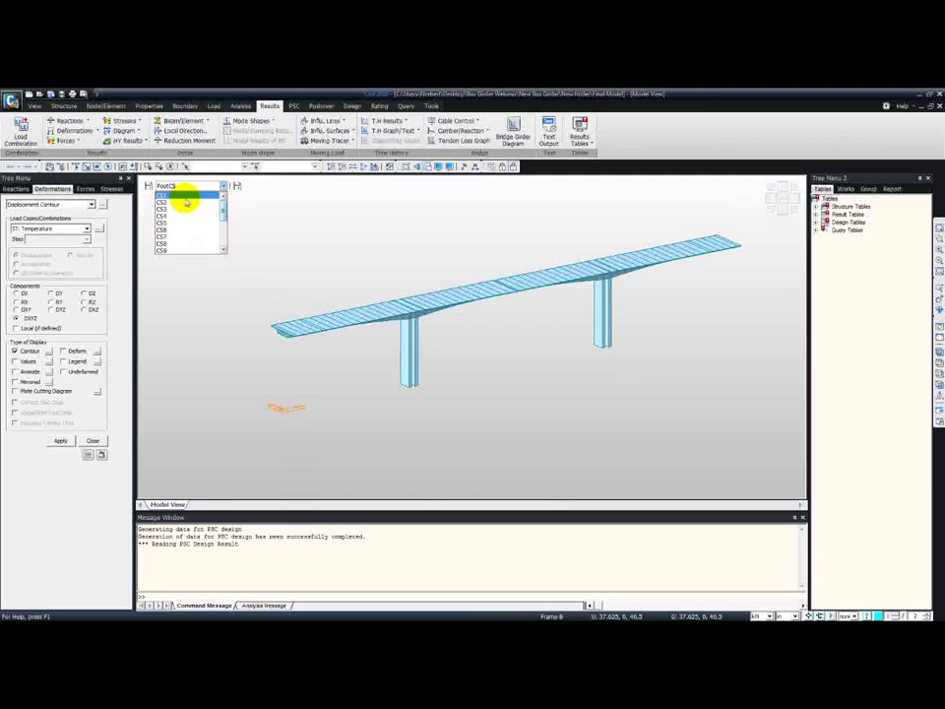
click(184, 196)
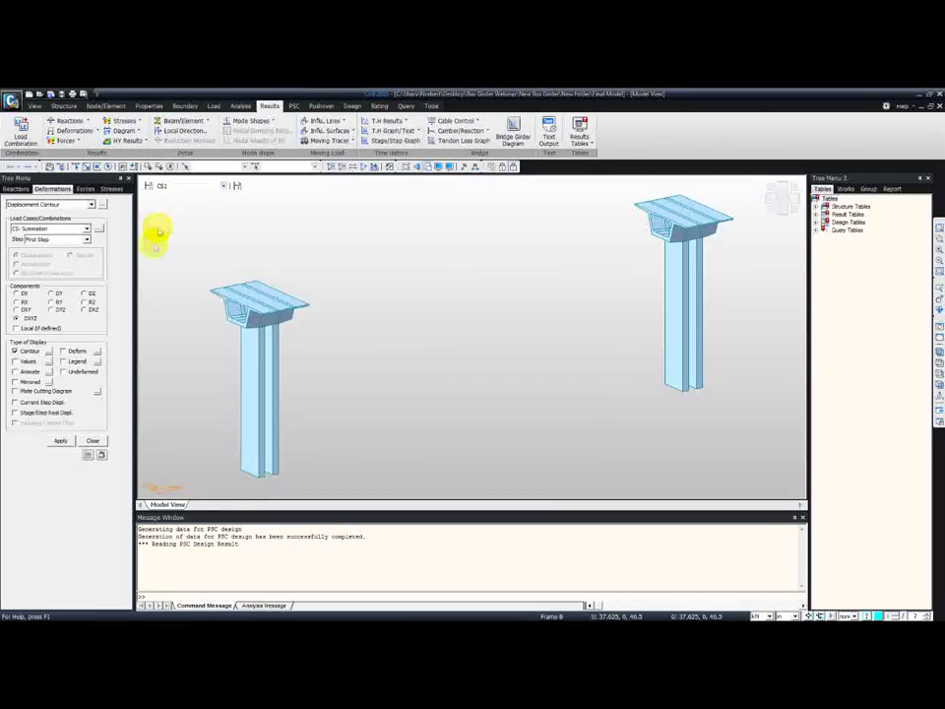
Display the CS1 displacement contour with deformed shape, legend and Stage/Step Real Displ., using mm as the length unit.
click(63, 351)
click(64, 361)
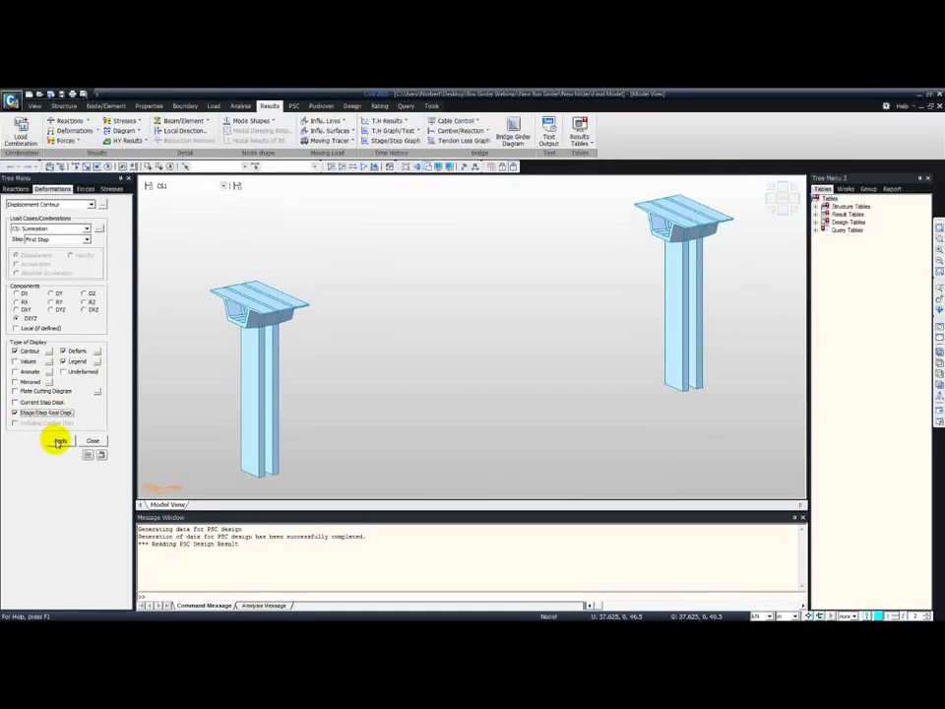
click(59, 442)
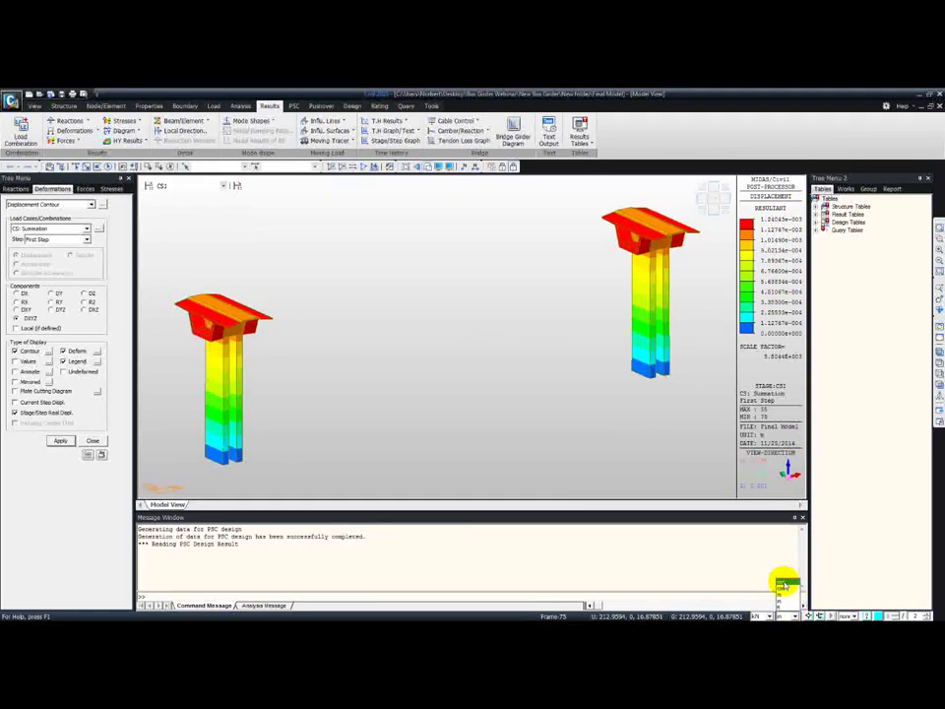
click(782, 585)
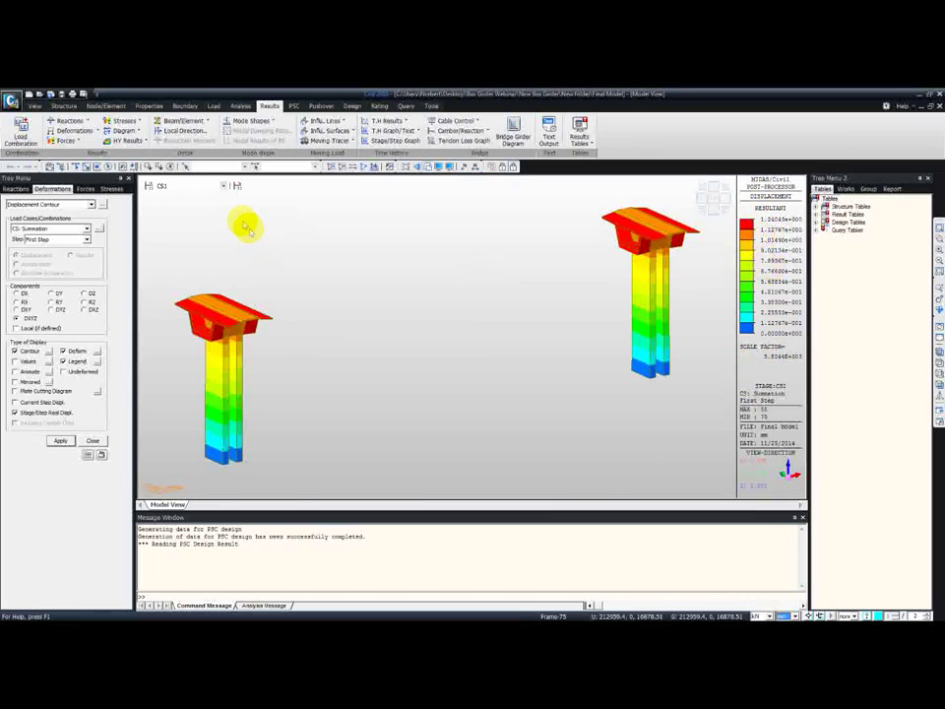
Step through the displacement contours of construction stages CS2 to CS12 one after another.
click(202, 186)
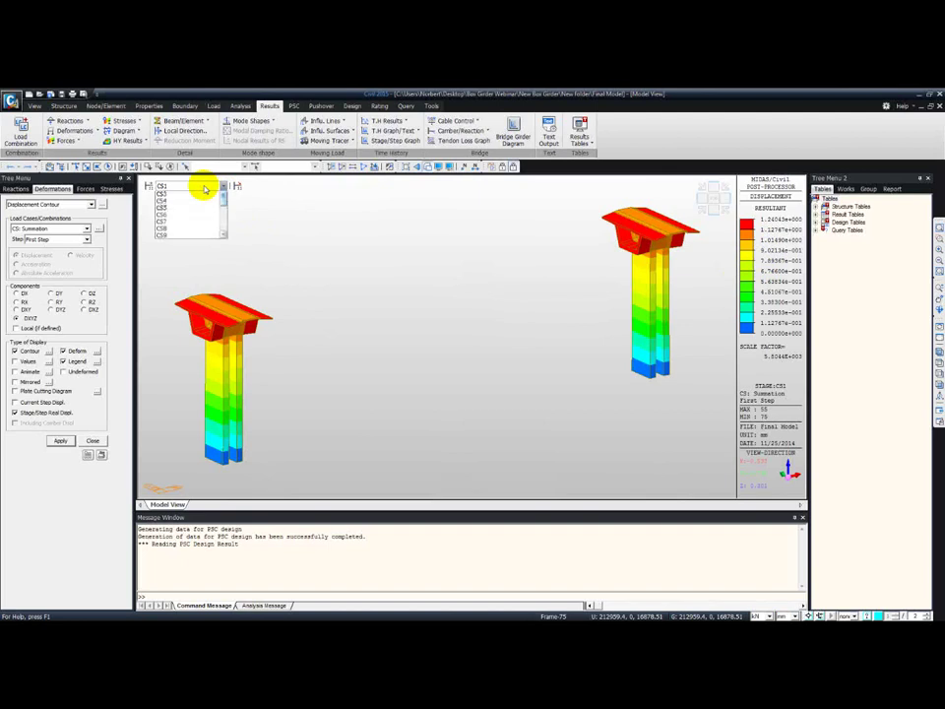
click(191, 205)
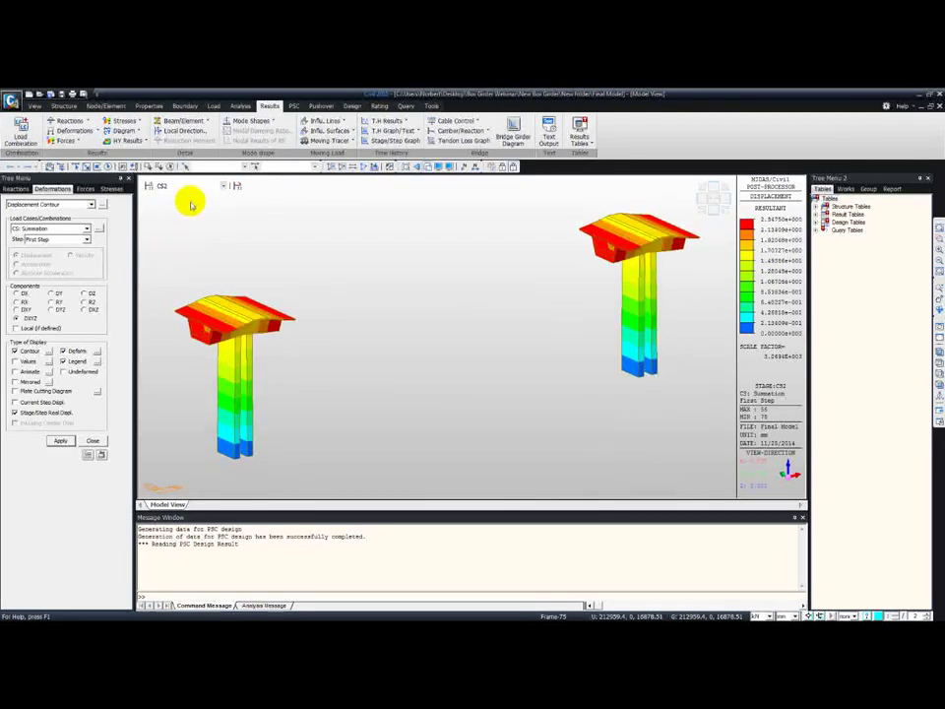
key(Down)
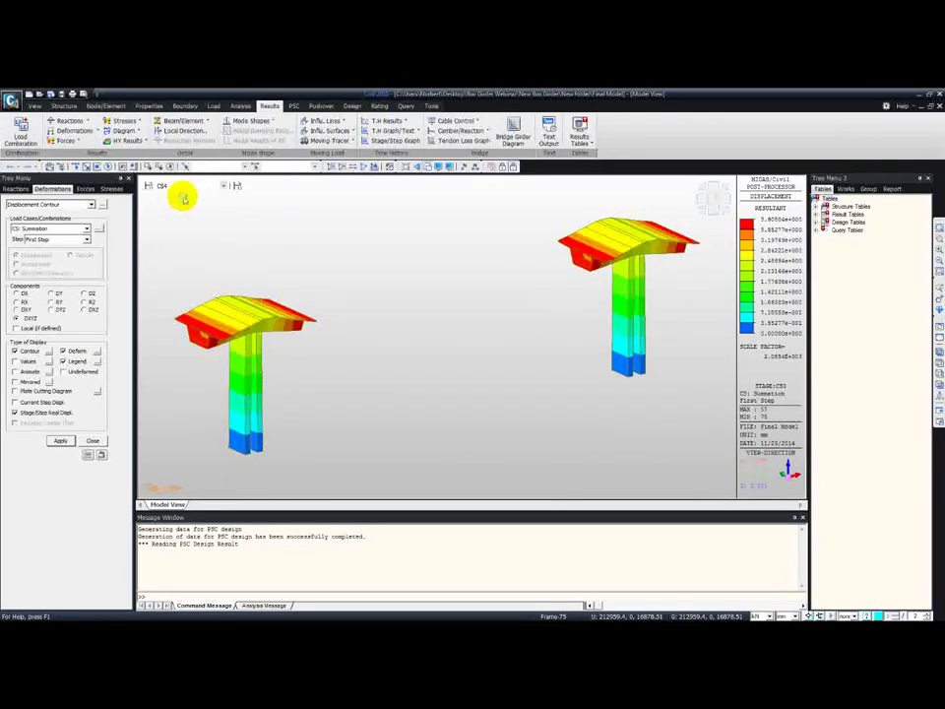
key(Down)
key(Down)
key(Down)
key(Down)
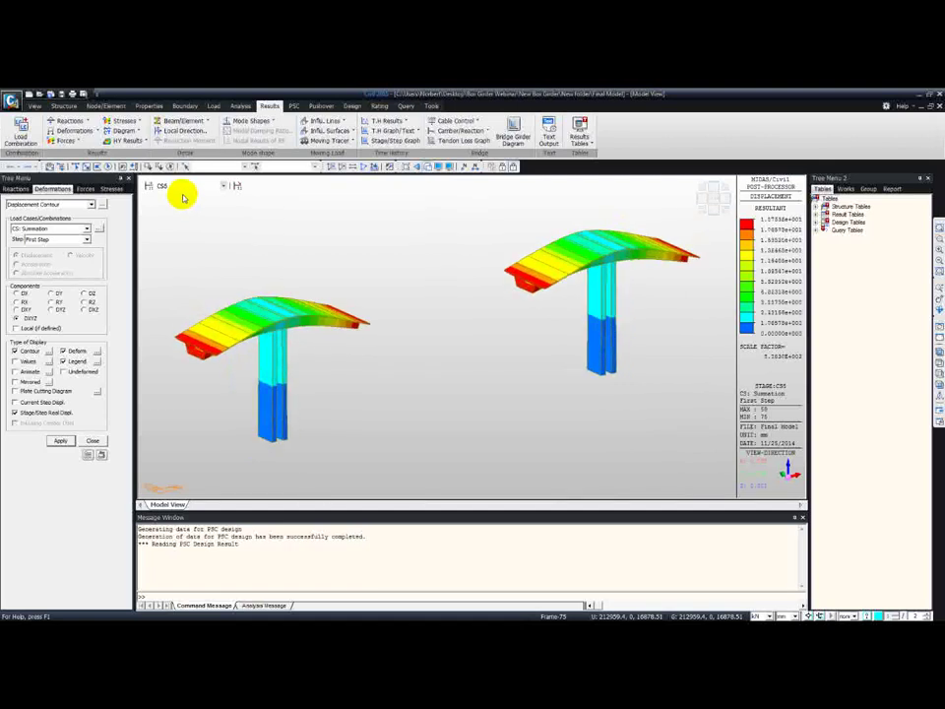
key(Down)
key(Down)
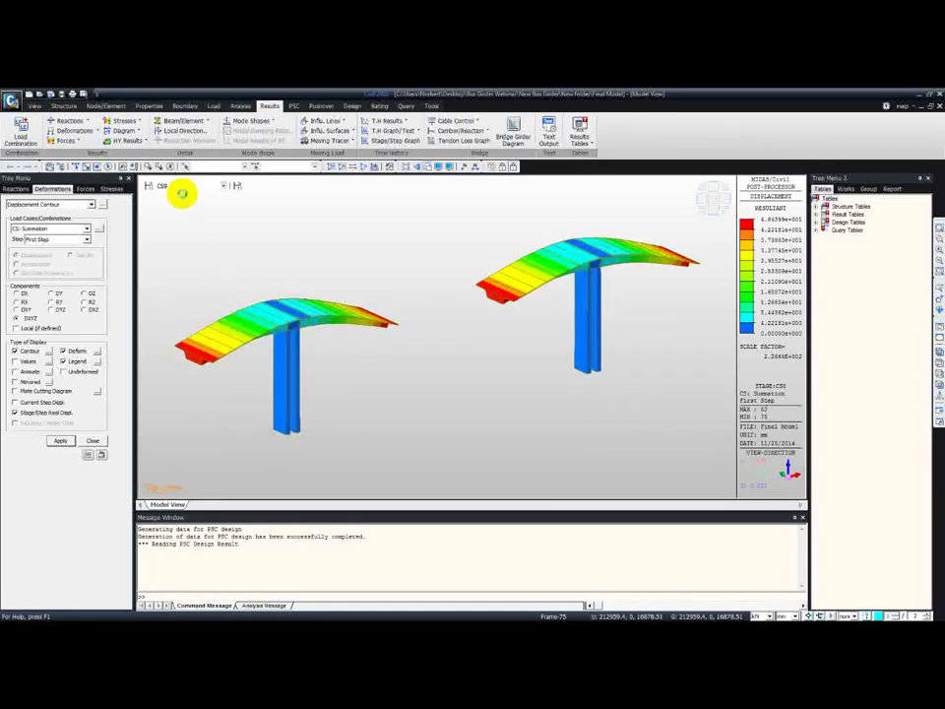
key(Down)
key(Down)
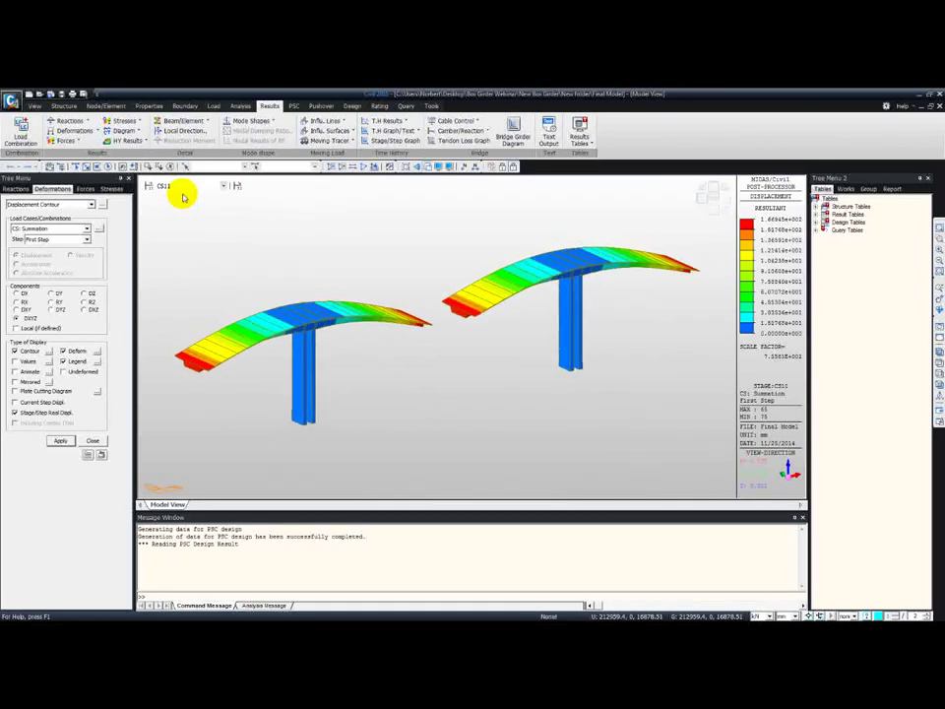
key(Down)
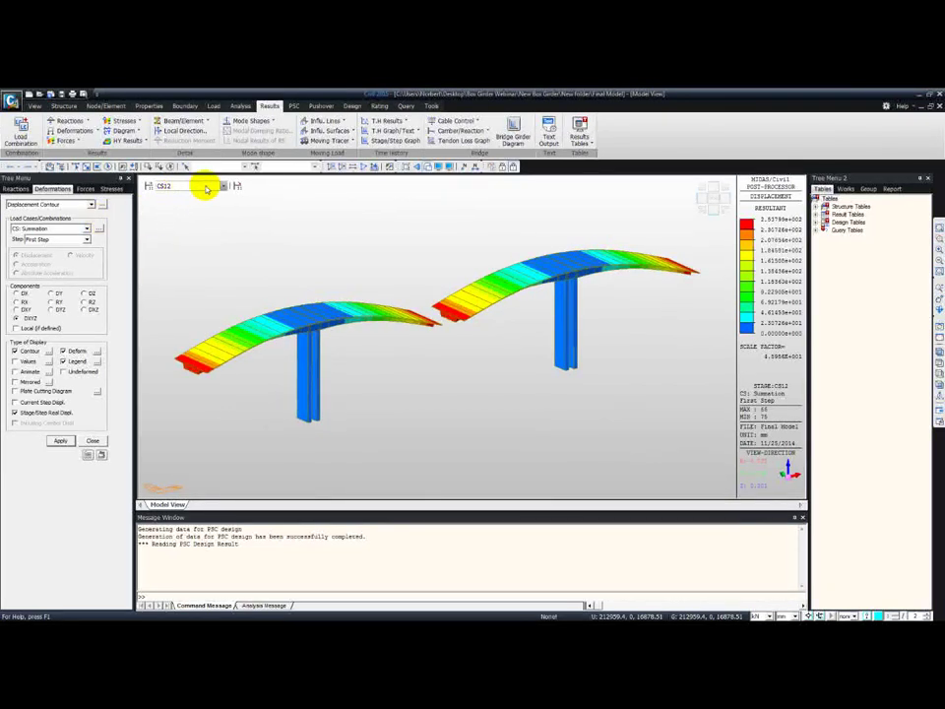
Switch to the PostCS stage and display the displacement contour for the moving load case MVmax: MLC.
click(206, 188)
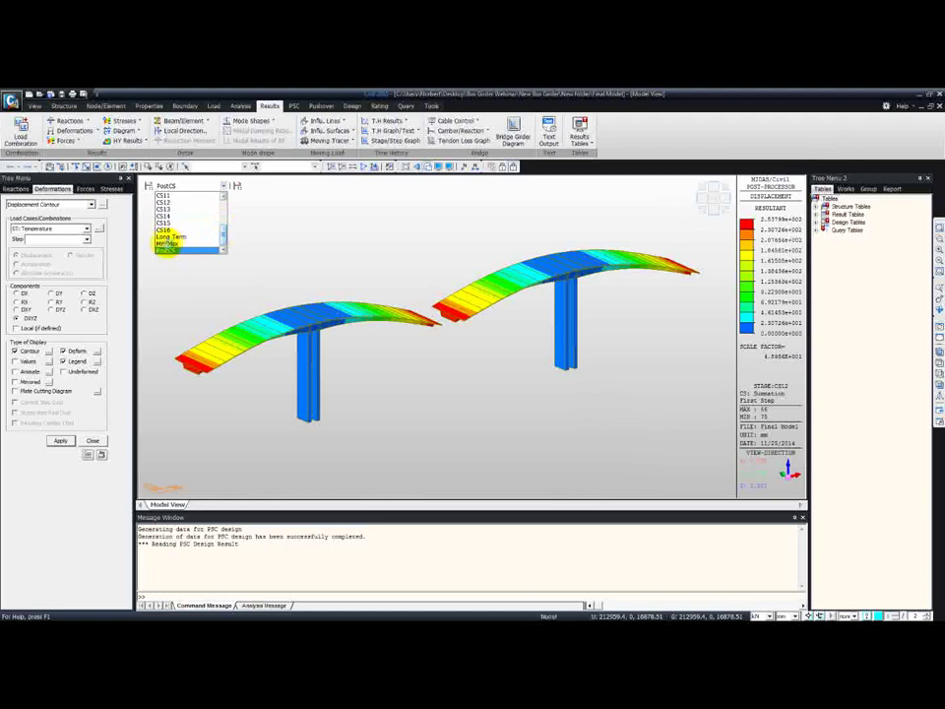
click(190, 246)
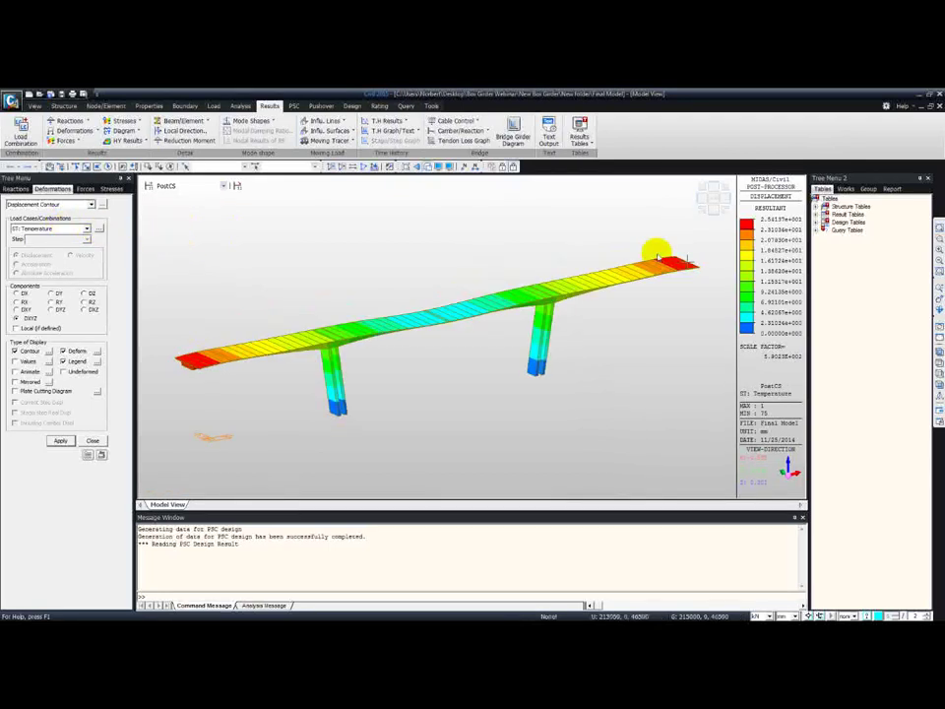
click(712, 210)
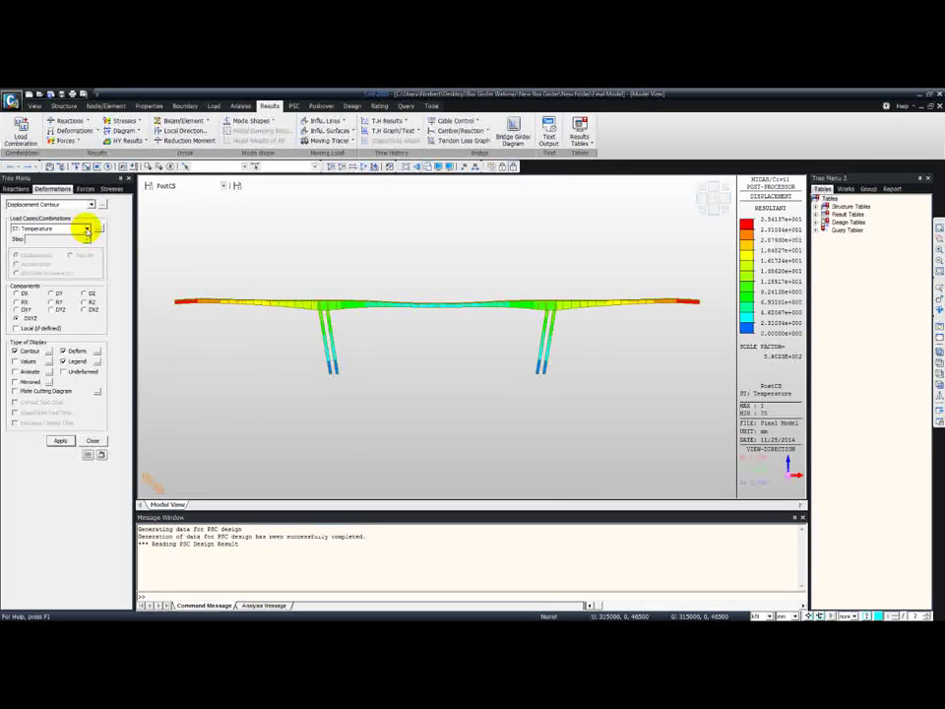
click(86, 229)
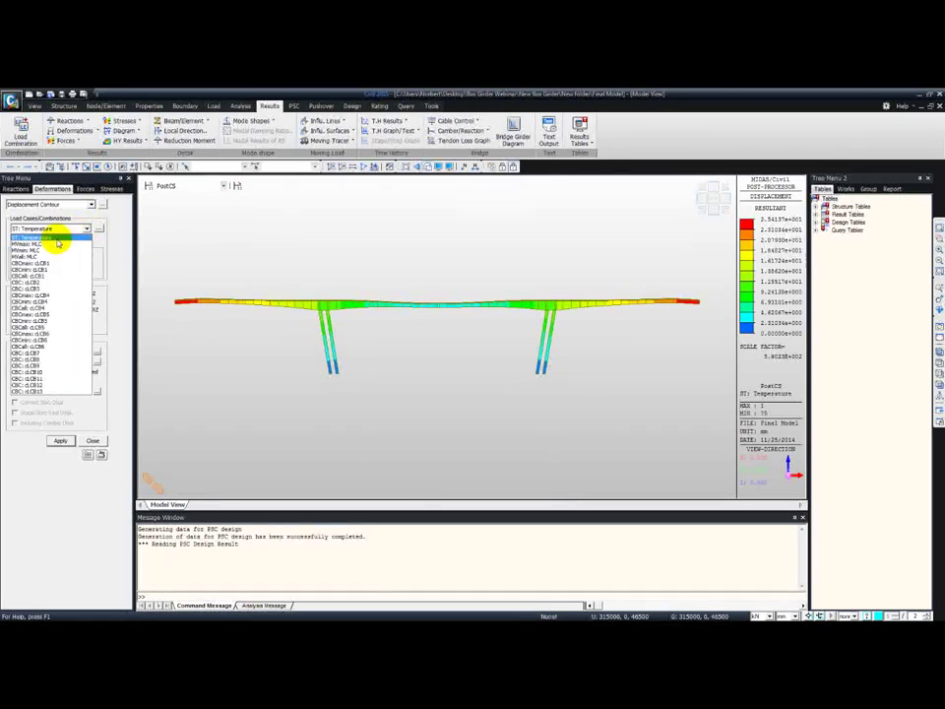
click(54, 249)
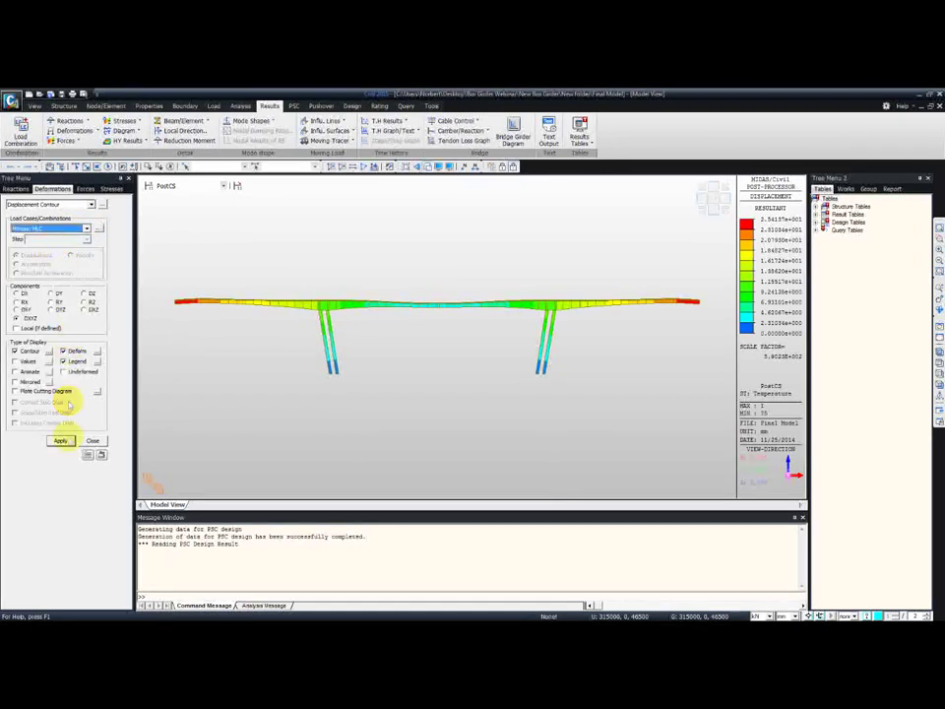
click(61, 440)
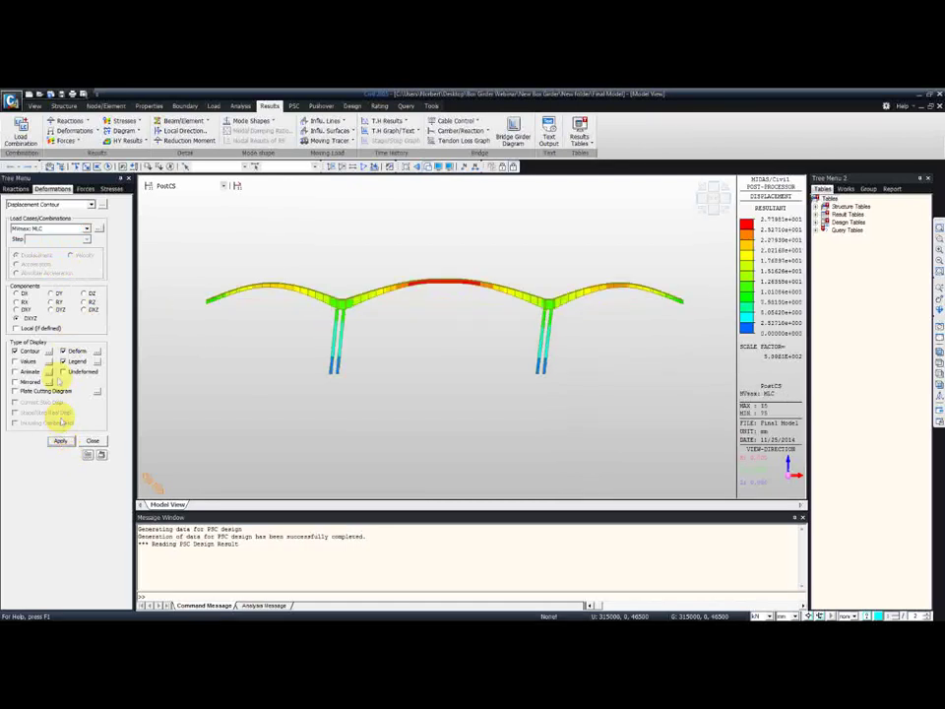
Display the PostCS displacement contour for load combination CBCmax: cLCB4.
click(86, 229)
click(57, 301)
click(61, 440)
click(61, 440)
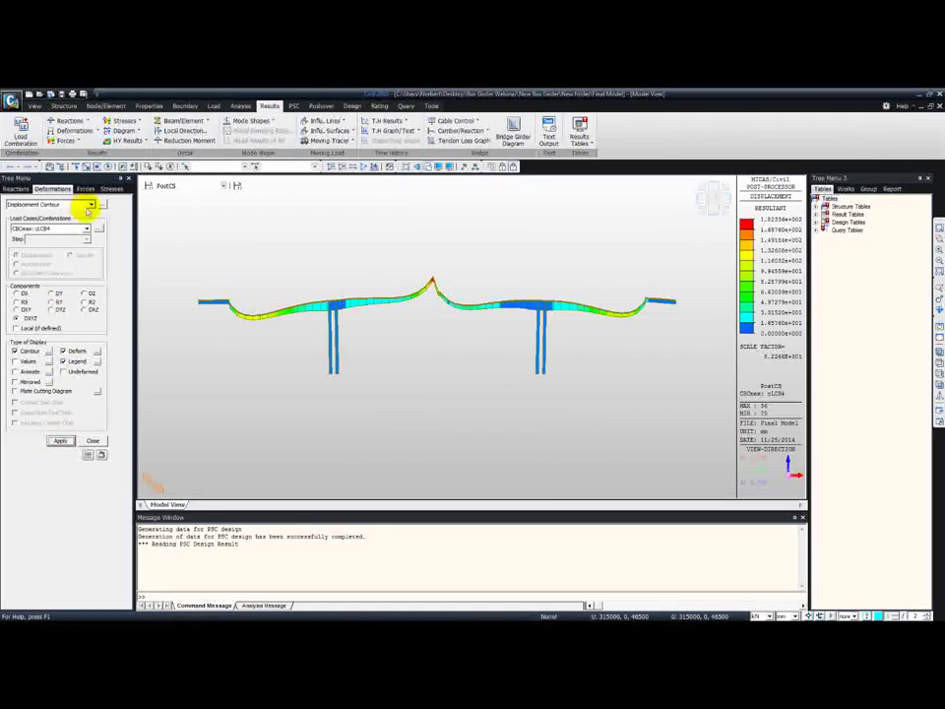
Display the My beam diagram of the whole bridge for load case ST: Temperature.
click(69, 141)
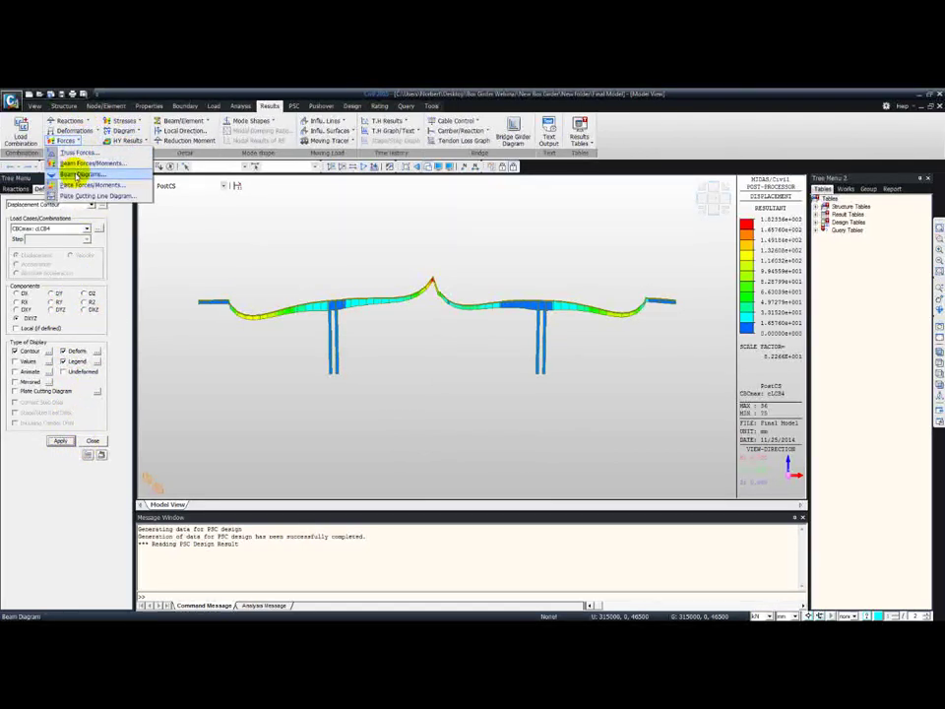
click(76, 175)
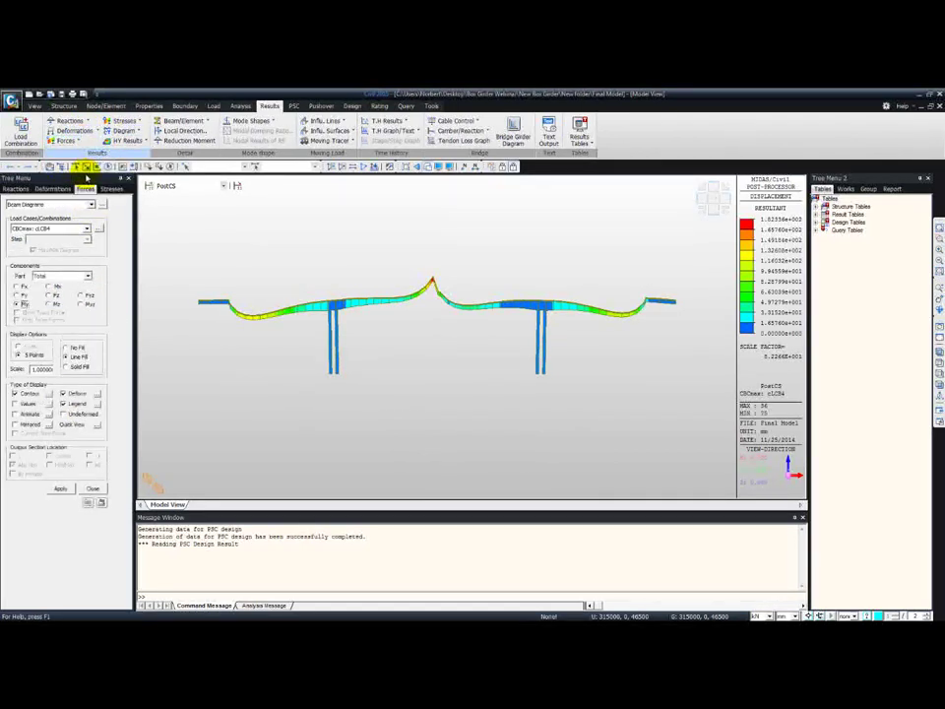
click(74, 229)
click(63, 238)
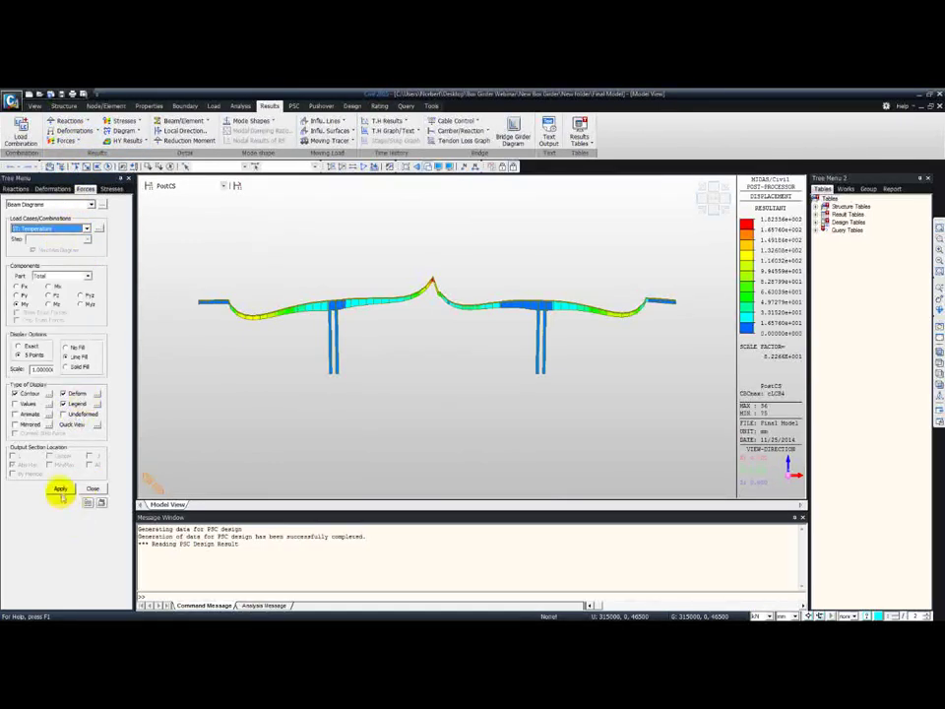
click(59, 489)
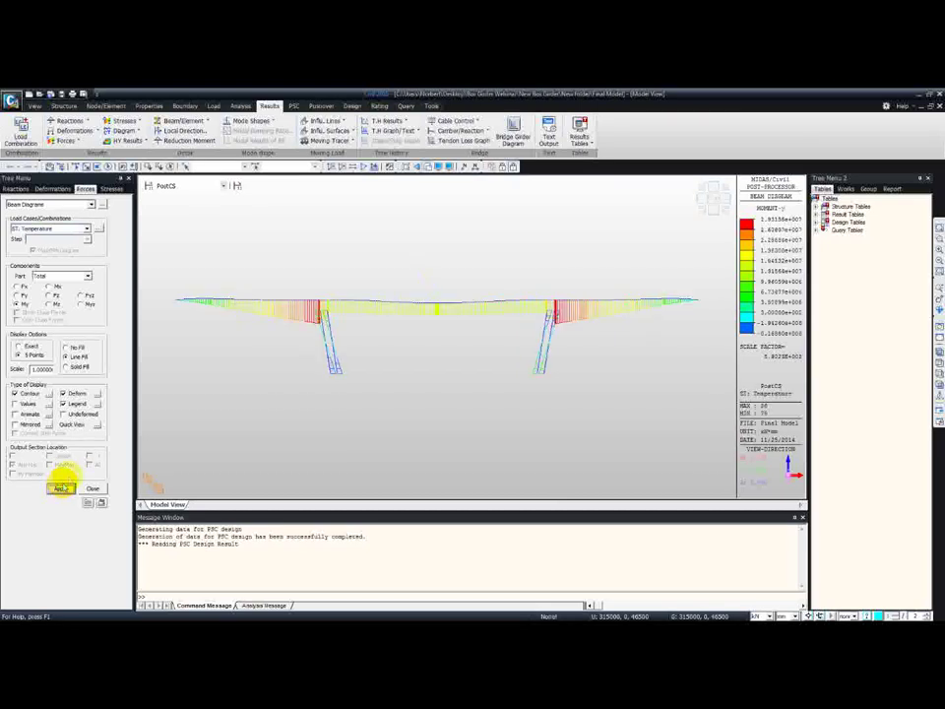
Show the temperature moment diagram with solid fill and change the length unit to m.
click(66, 366)
click(59, 489)
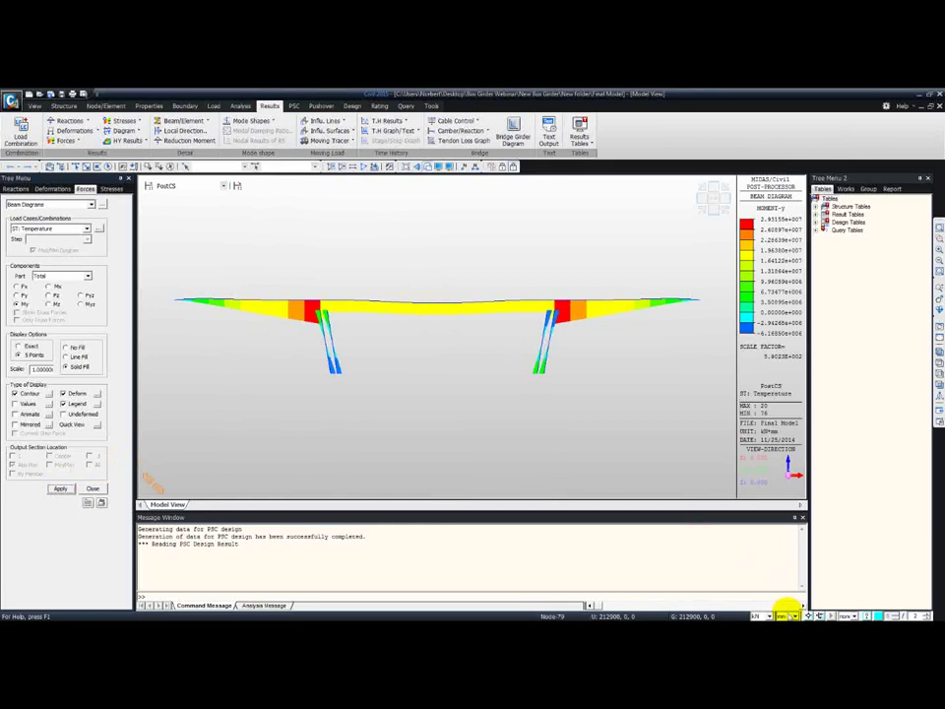
click(789, 614)
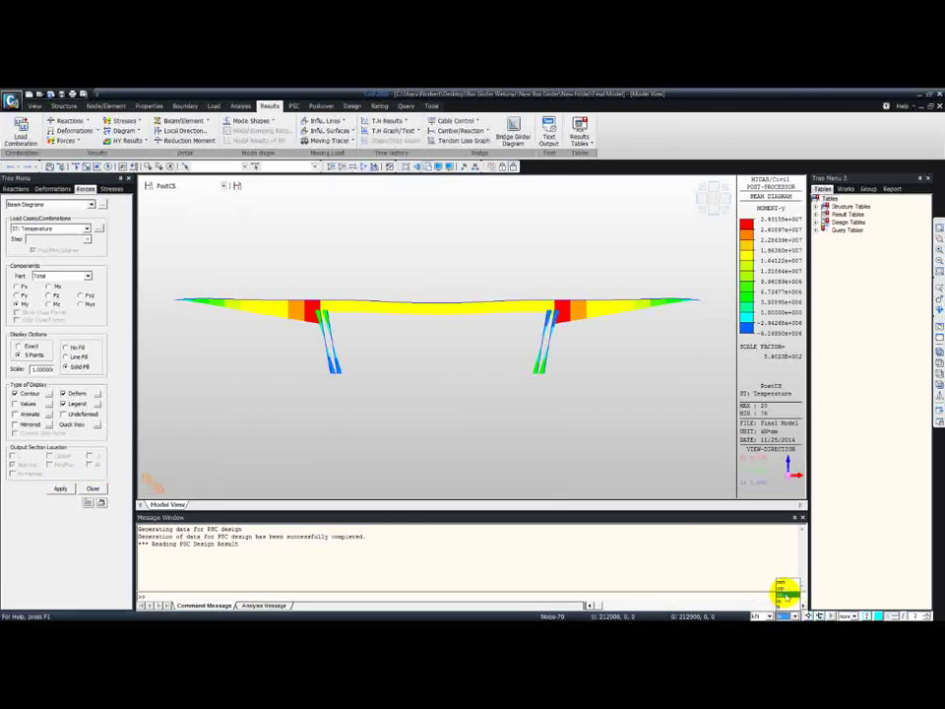
click(777, 593)
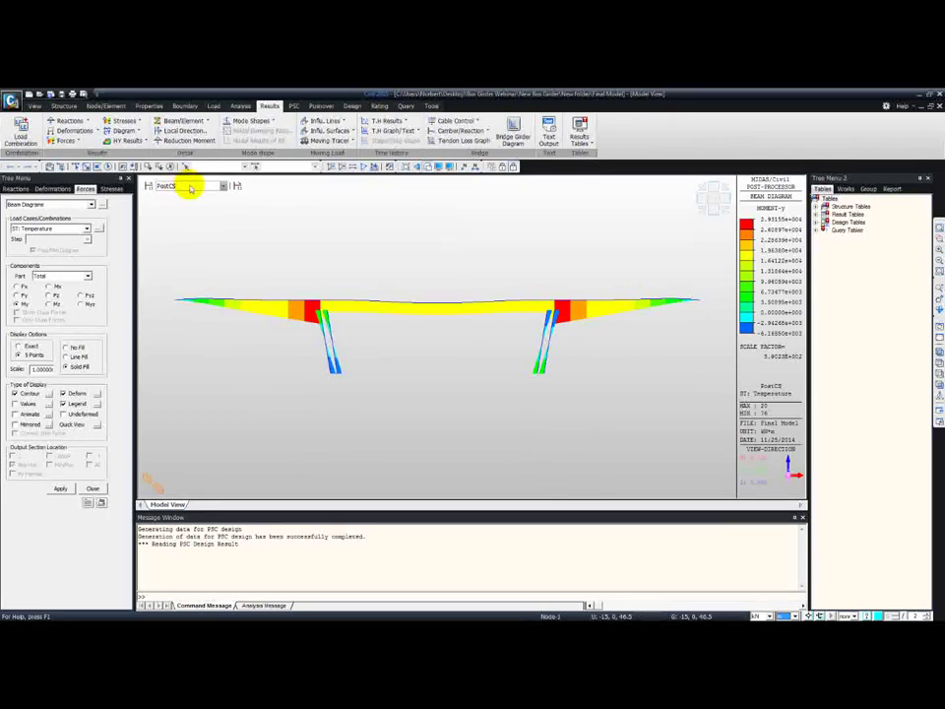
click(190, 187)
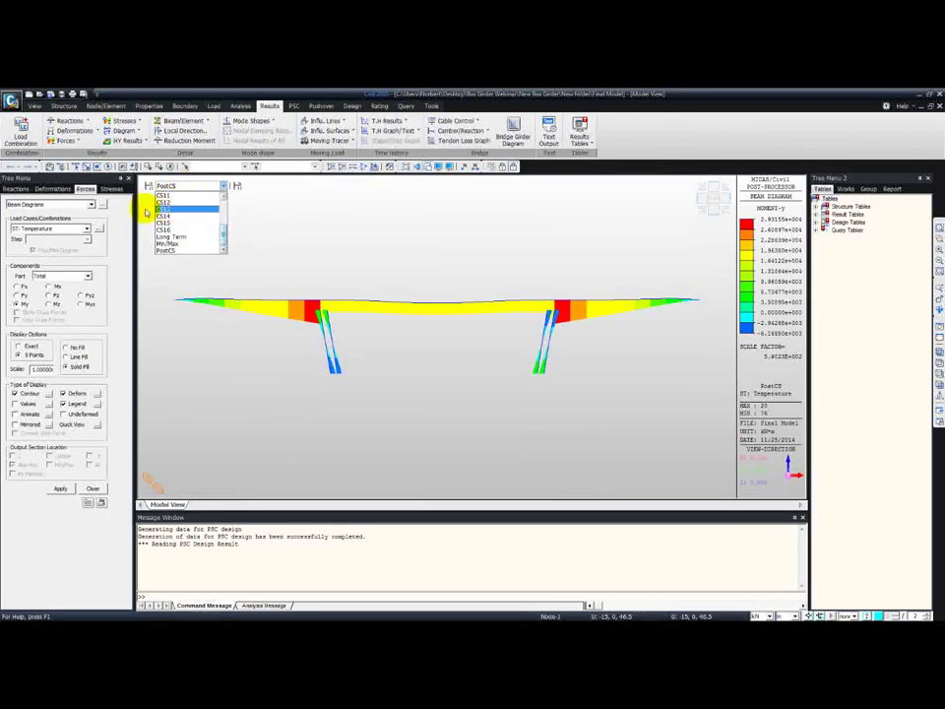
click(146, 210)
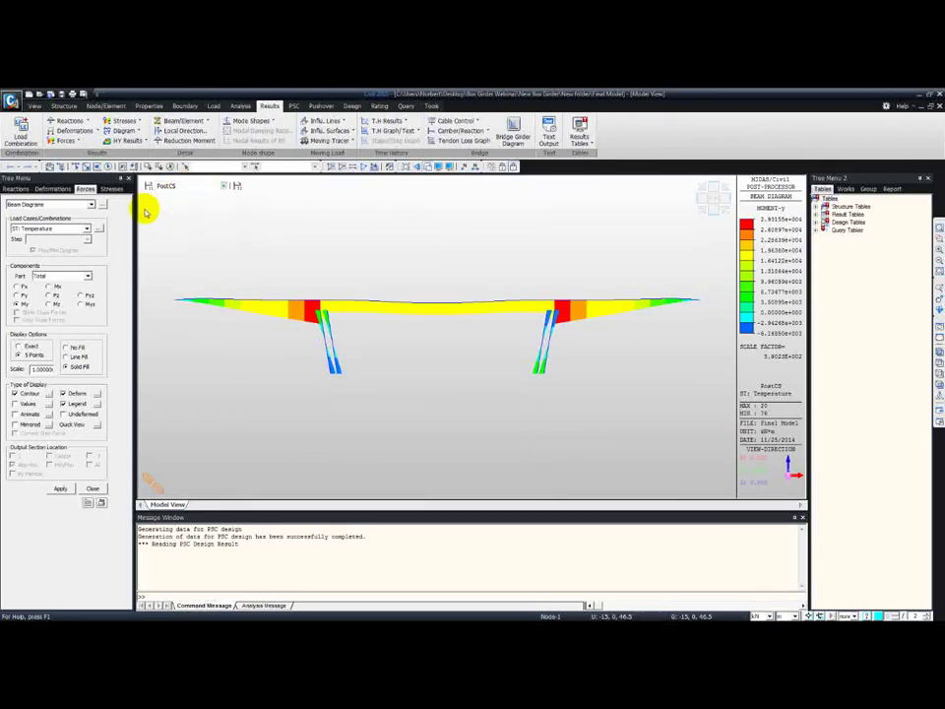
Display the maximum combined beam stresses of construction stage CS1 for CS: Summation.
click(138, 123)
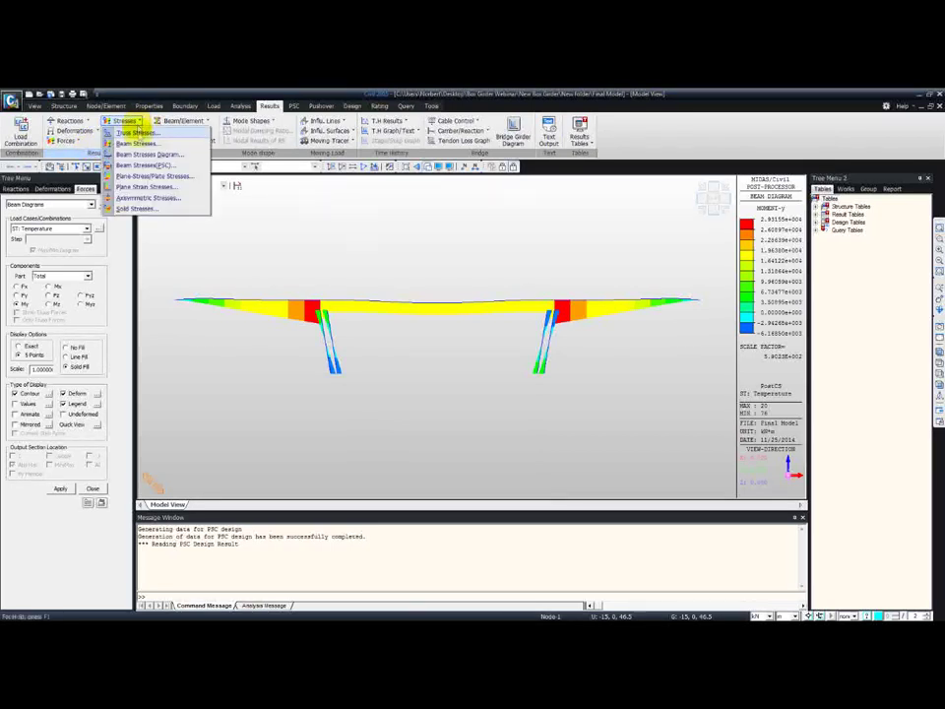
click(136, 144)
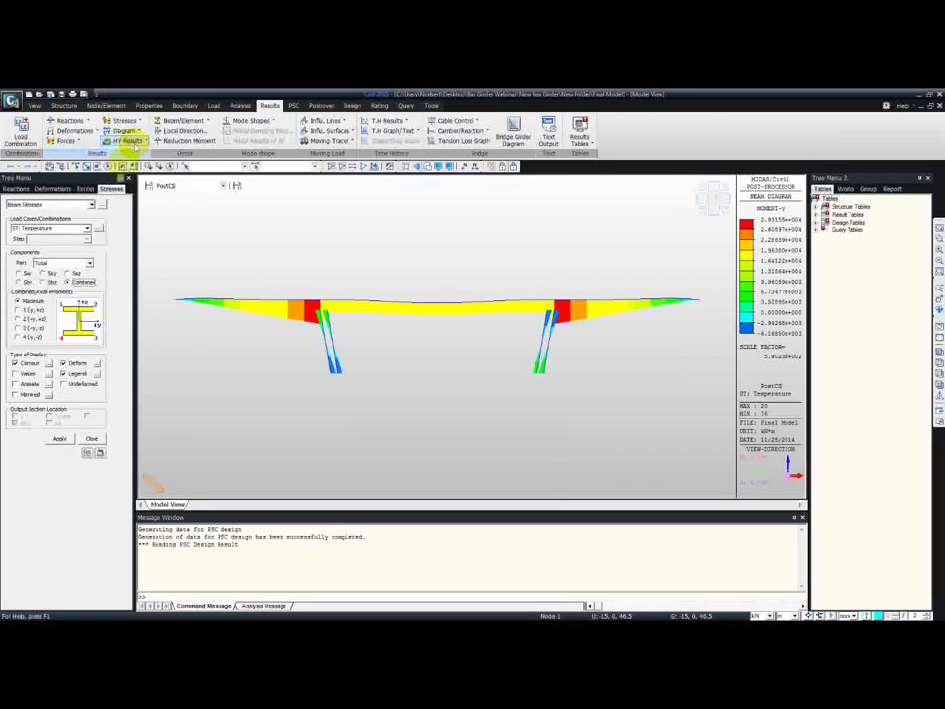
click(167, 186)
drag(224, 232, 222, 201)
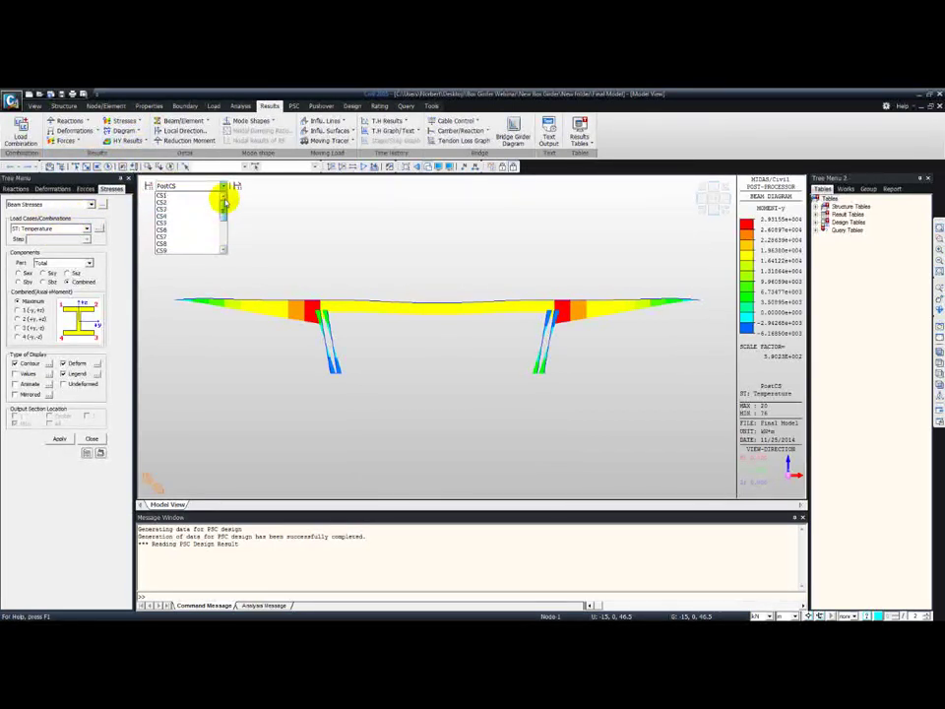
click(186, 200)
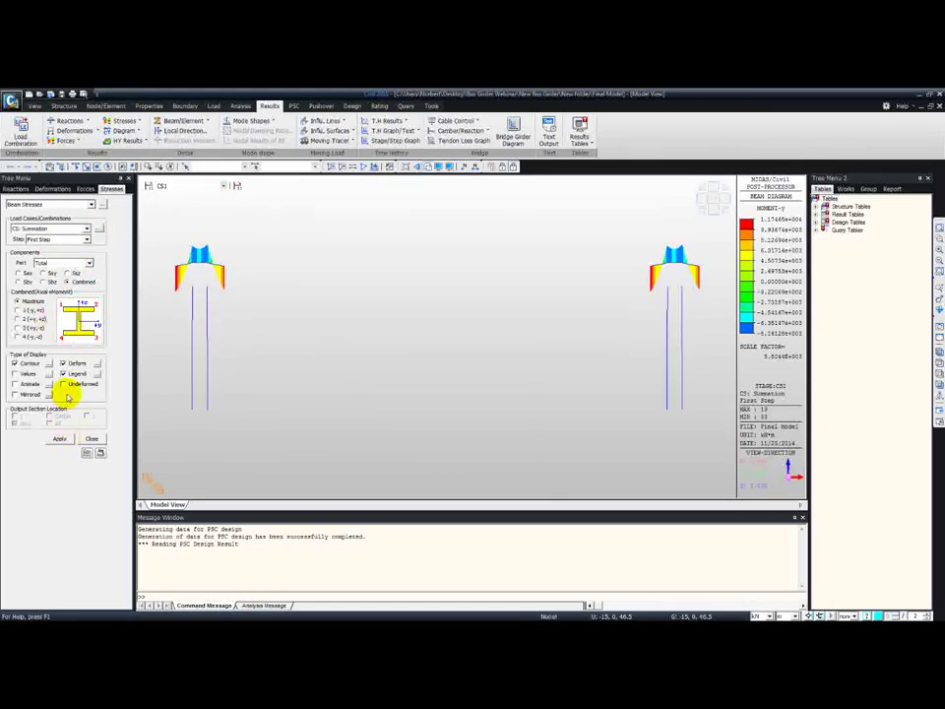
click(59, 438)
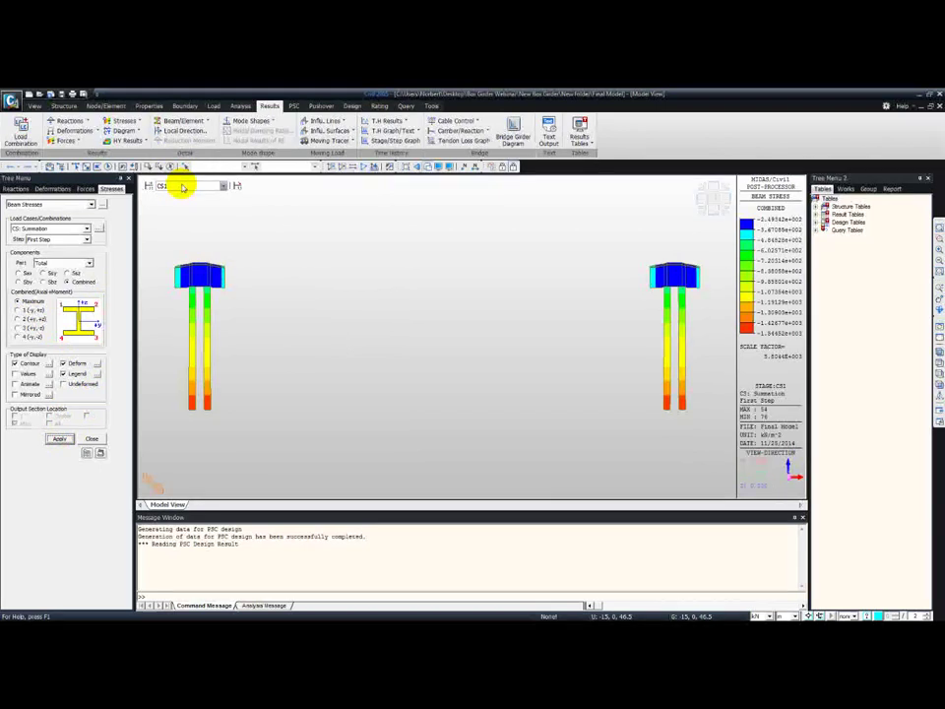
Step through the combined beam stresses of construction stages CS2 to CS6.
click(182, 187)
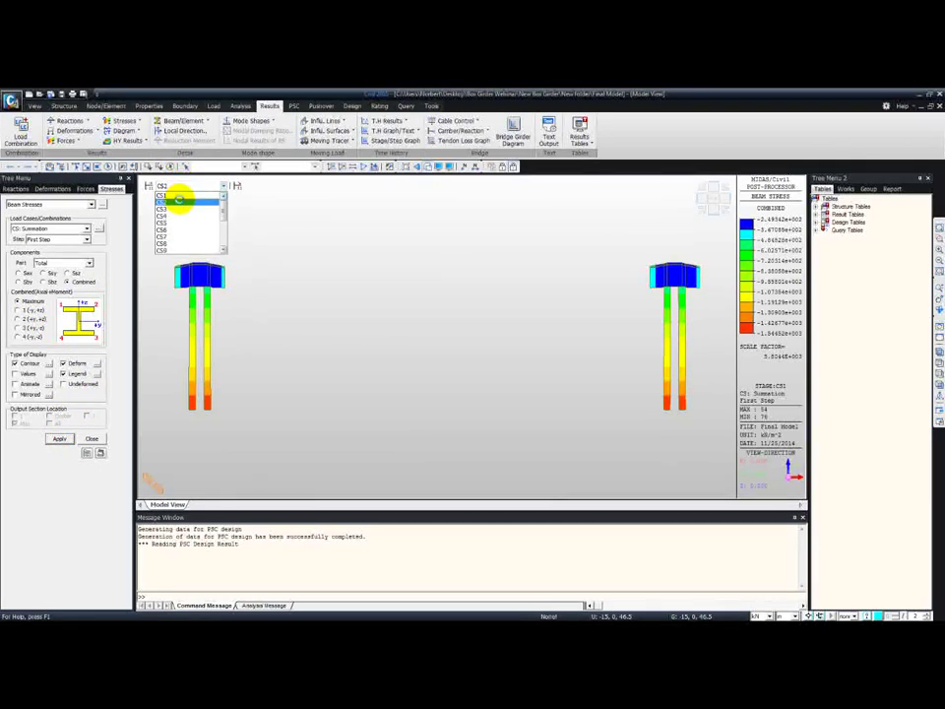
click(178, 201)
key(Down)
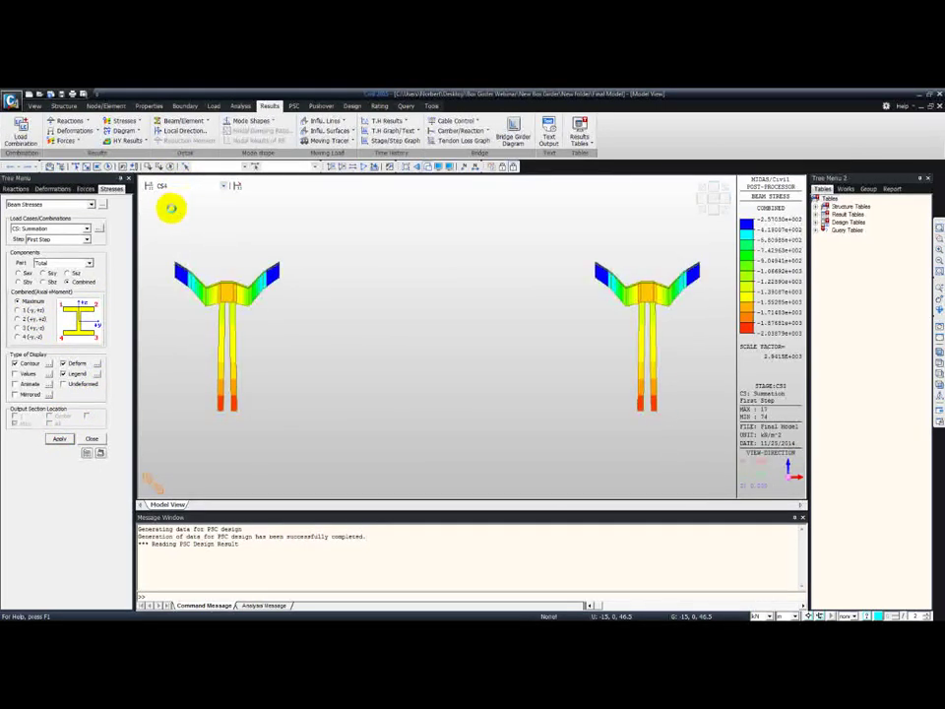
key(Down)
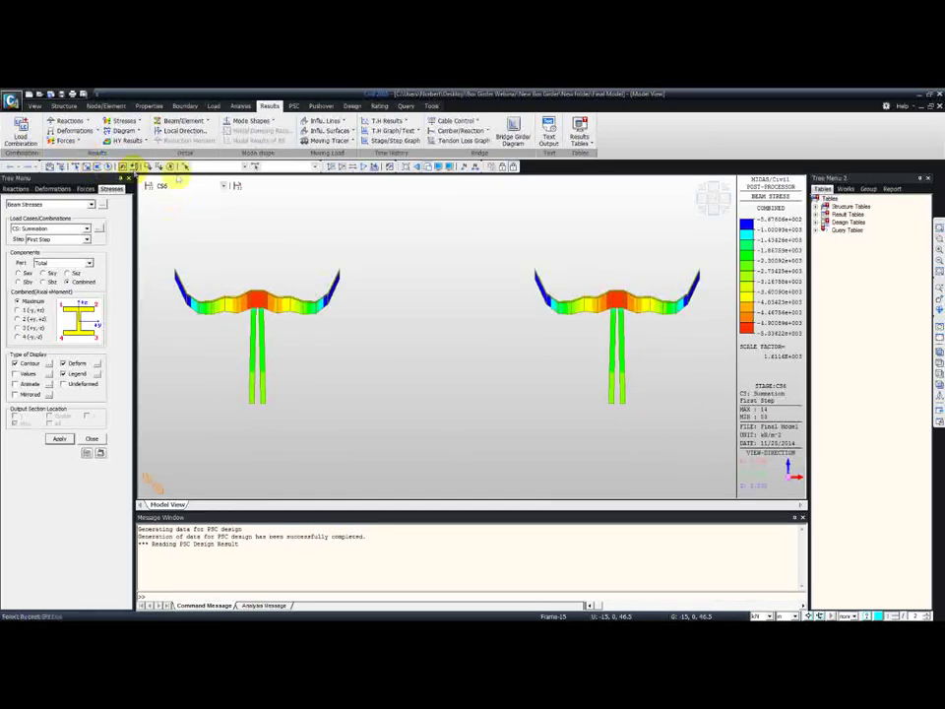
Switch to the PostCS stage and display the combined beam stresses for load combination CBCmax: cLCB1.
click(225, 186)
scroll(212, 231, down, 3)
click(197, 251)
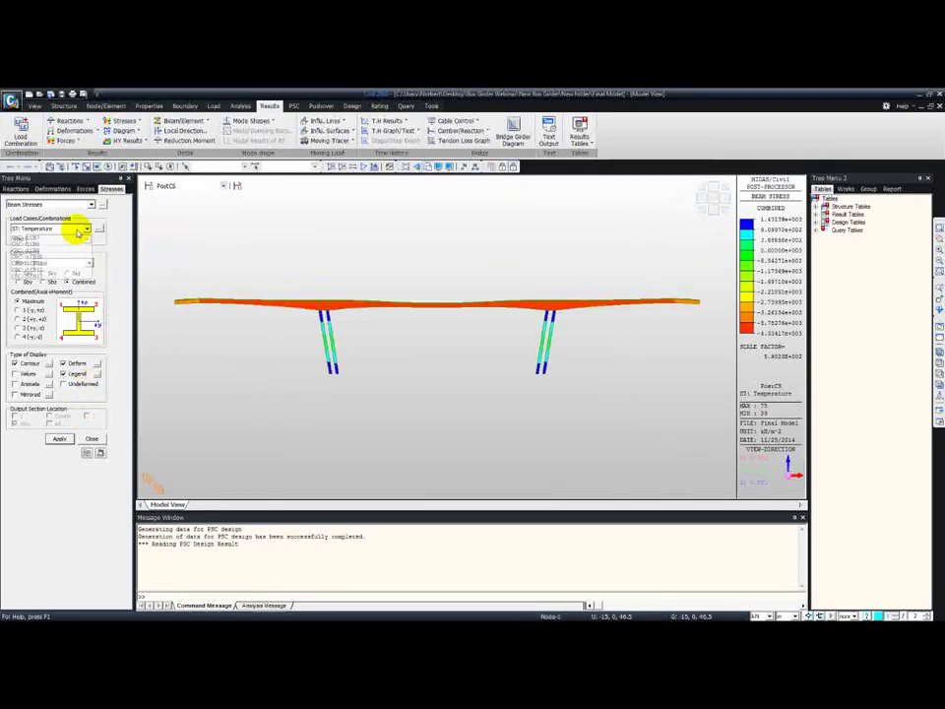
click(79, 228)
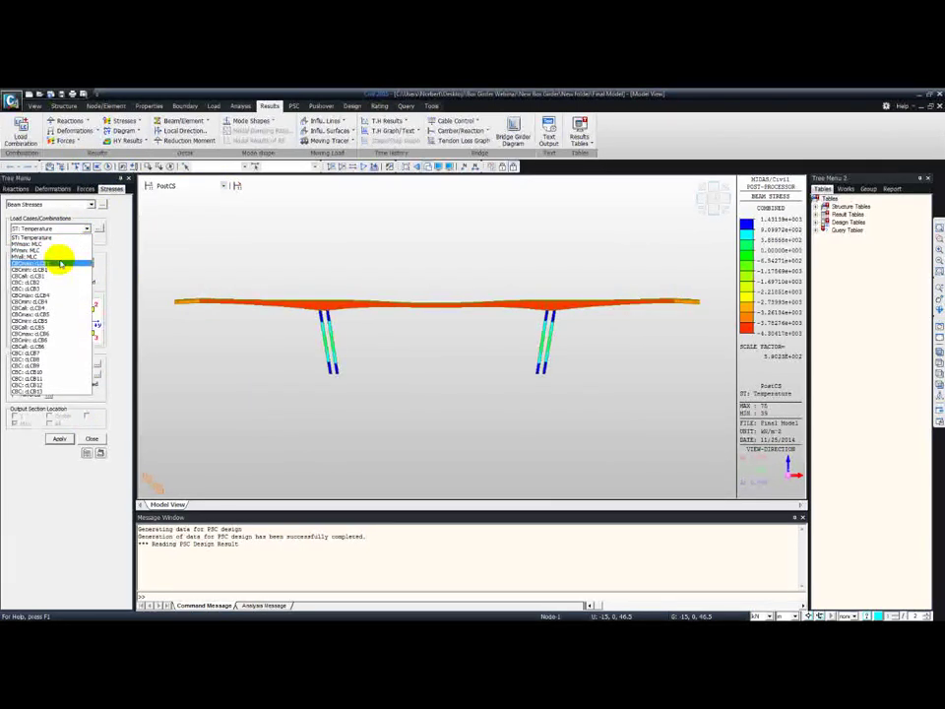
click(61, 264)
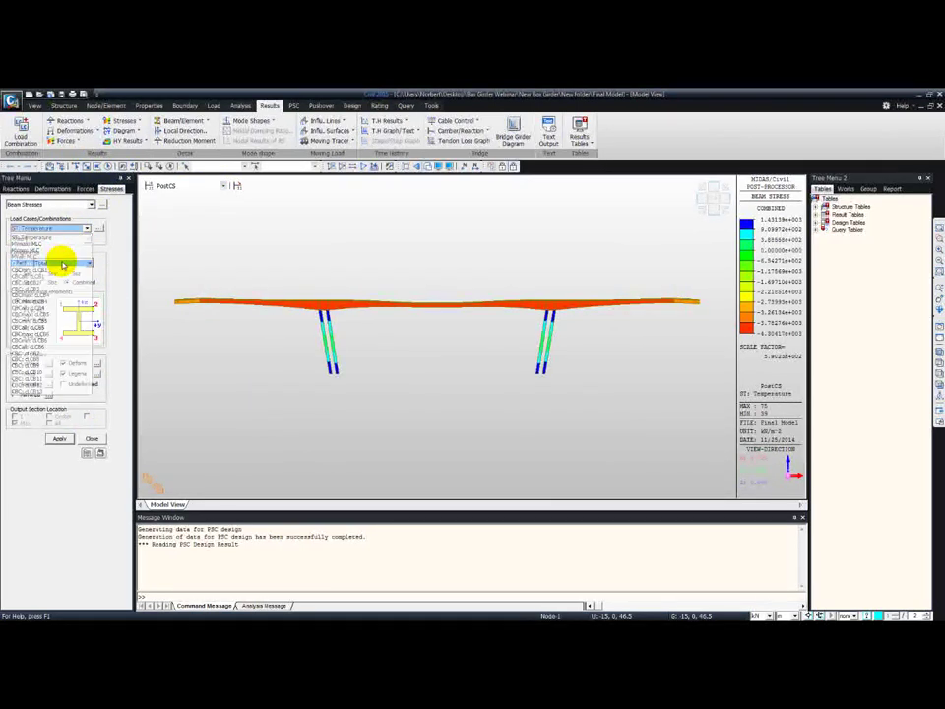
click(59, 439)
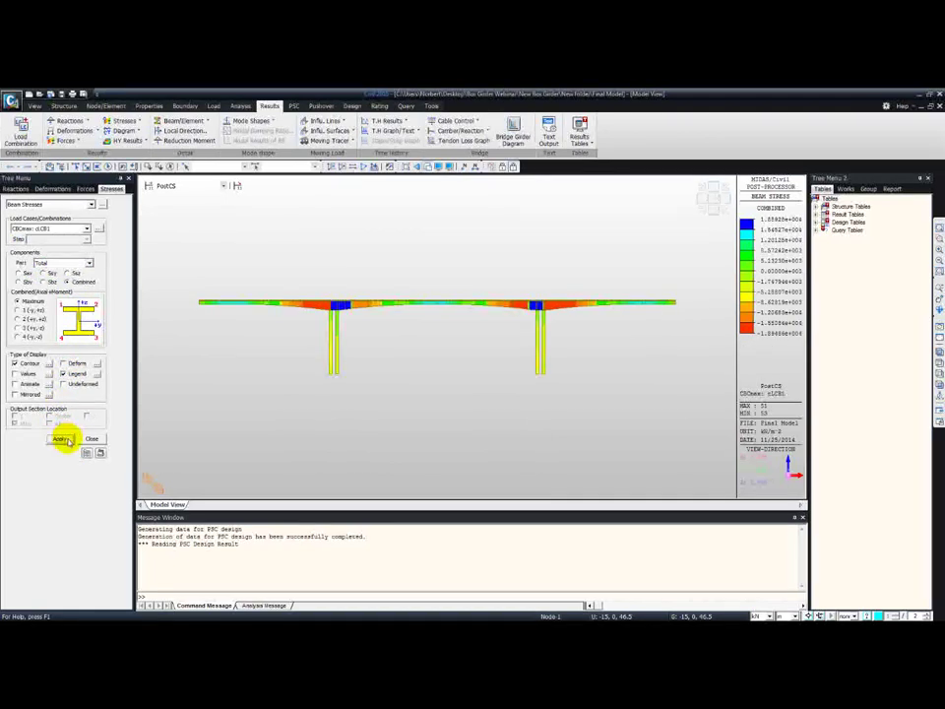
Display the combined beam stresses for load combination CBCmin: cLCB6, inspect the bridge in 3D and return to the initial view.
click(59, 228)
click(52, 335)
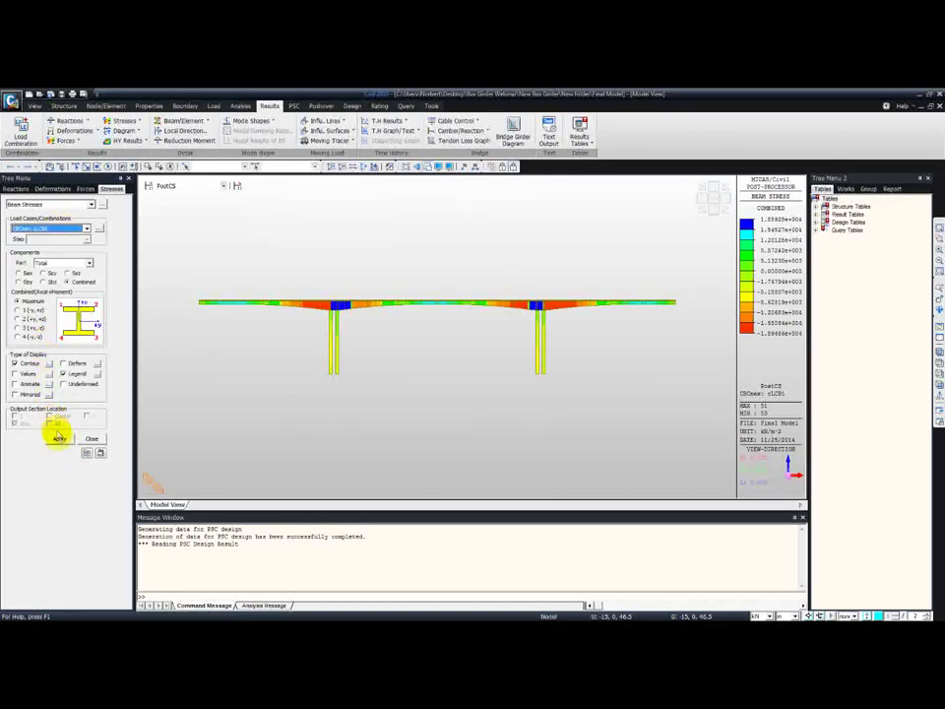
click(59, 439)
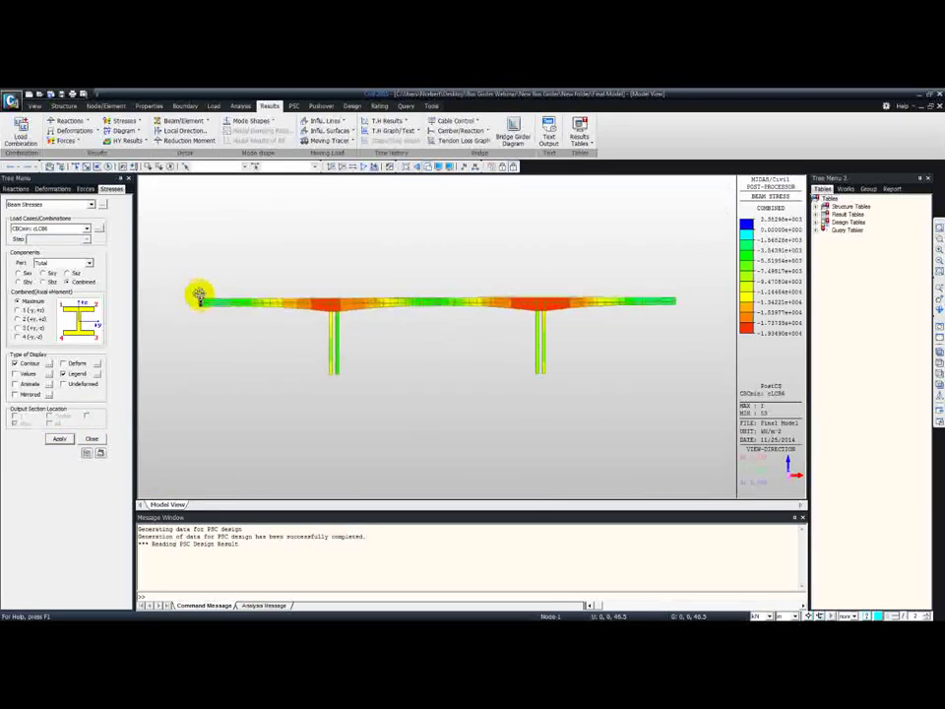
ctrl+middle_drag(198, 295, 220, 314)
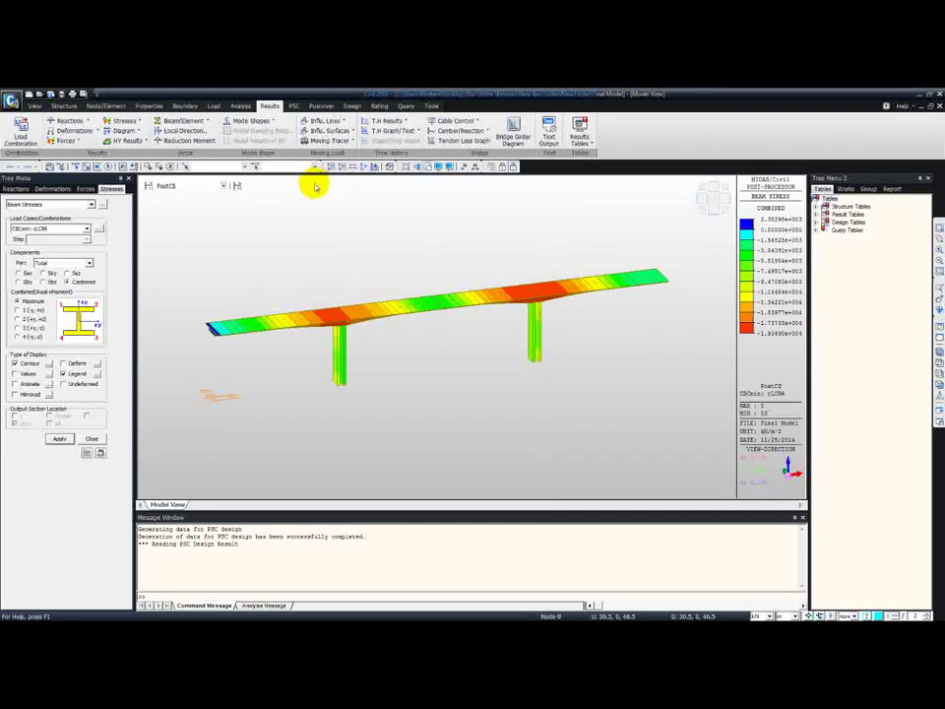
click(935, 341)
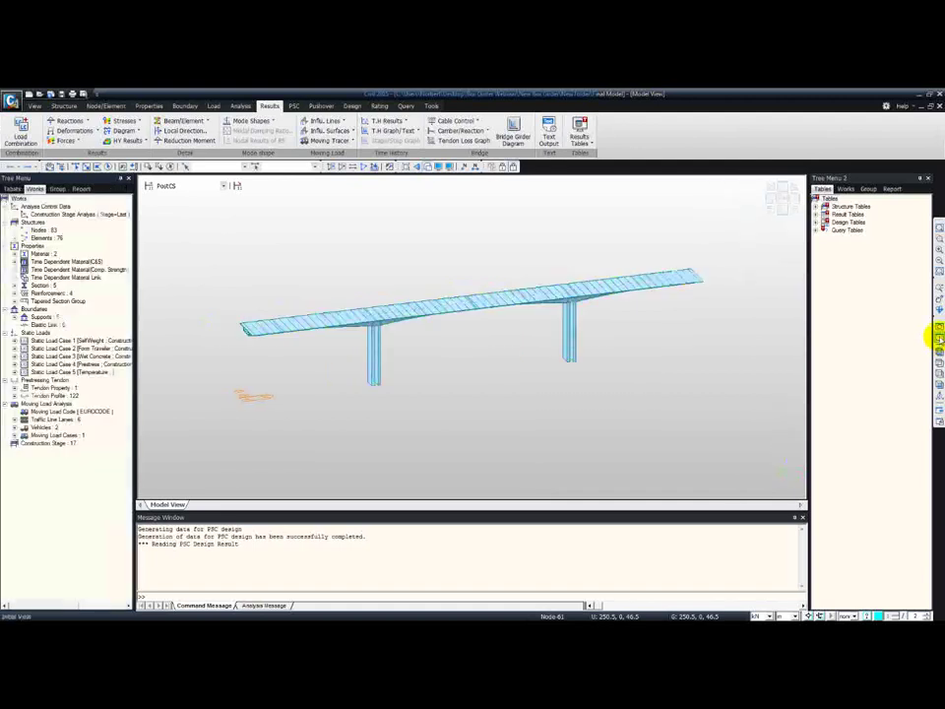
Trace the moving load position for beam moment My at key element 32 under load case MVmax: MLC.
click(339, 141)
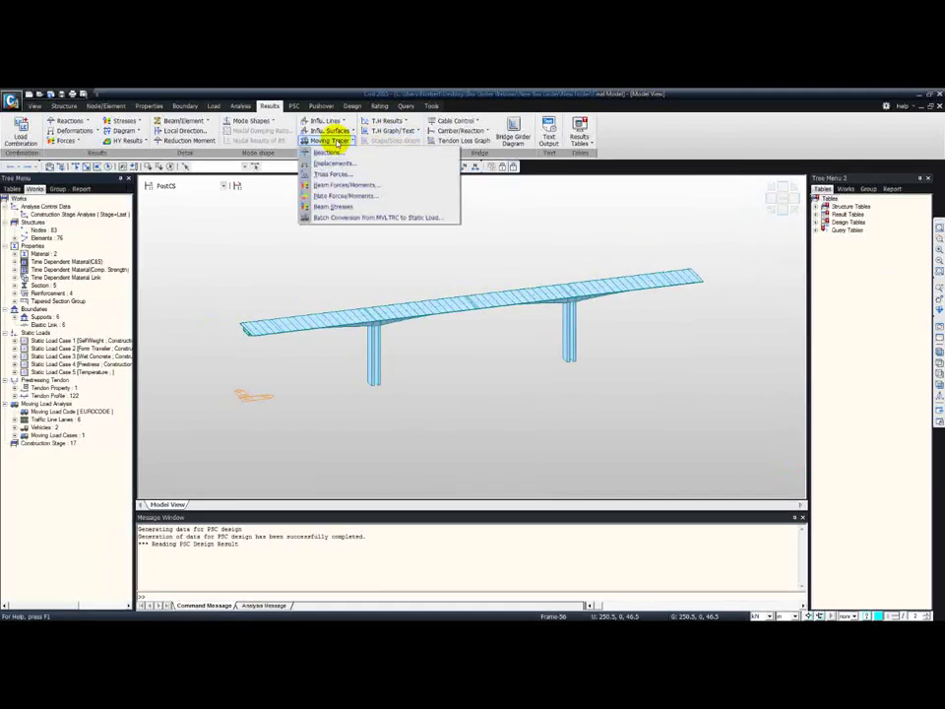
click(340, 184)
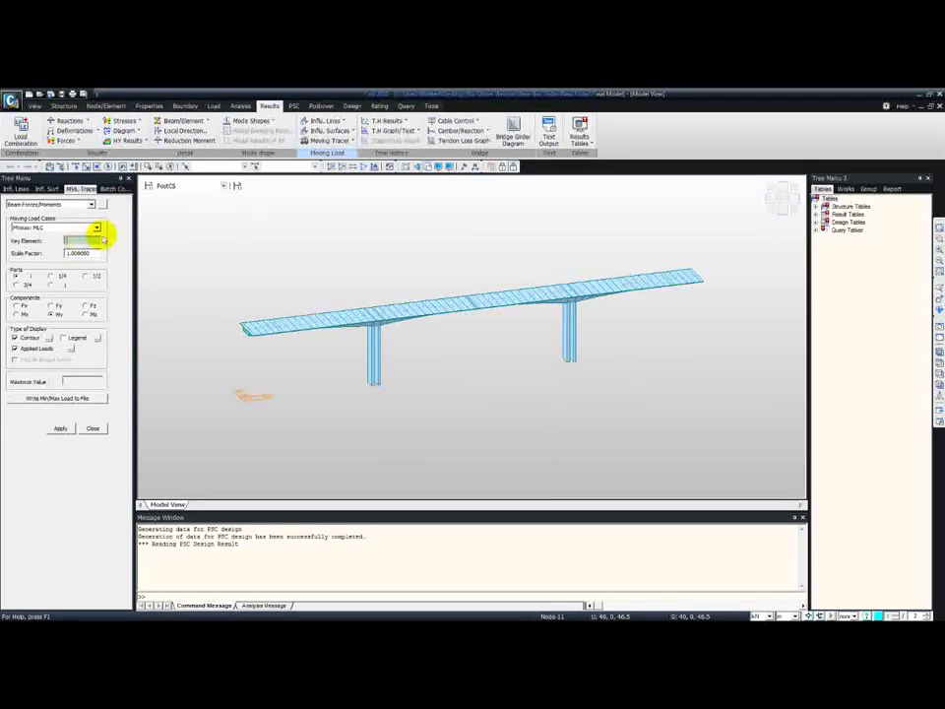
click(424, 307)
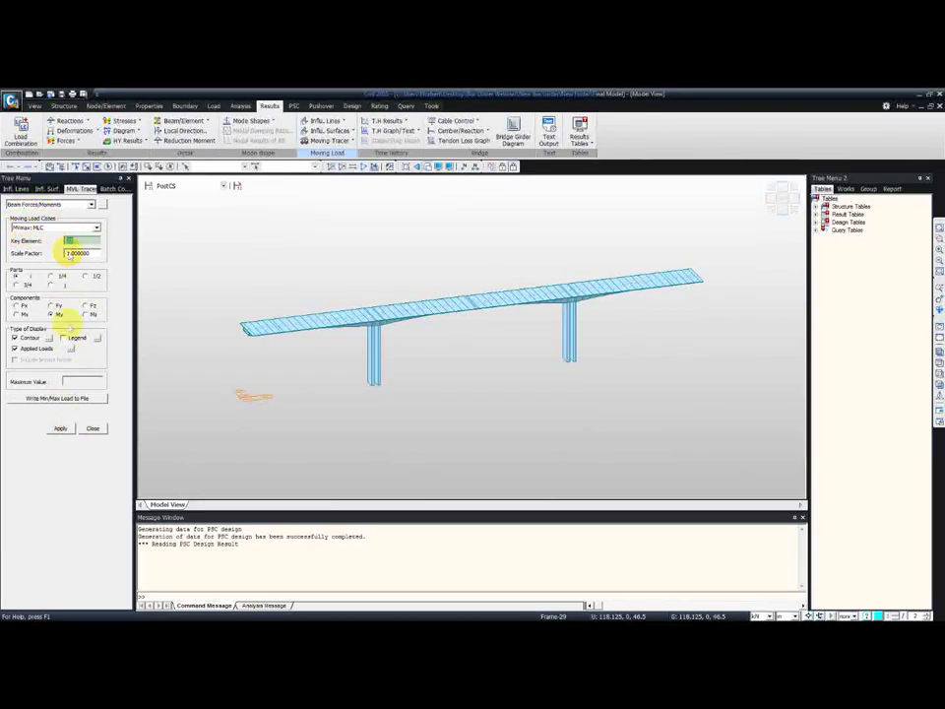
click(60, 430)
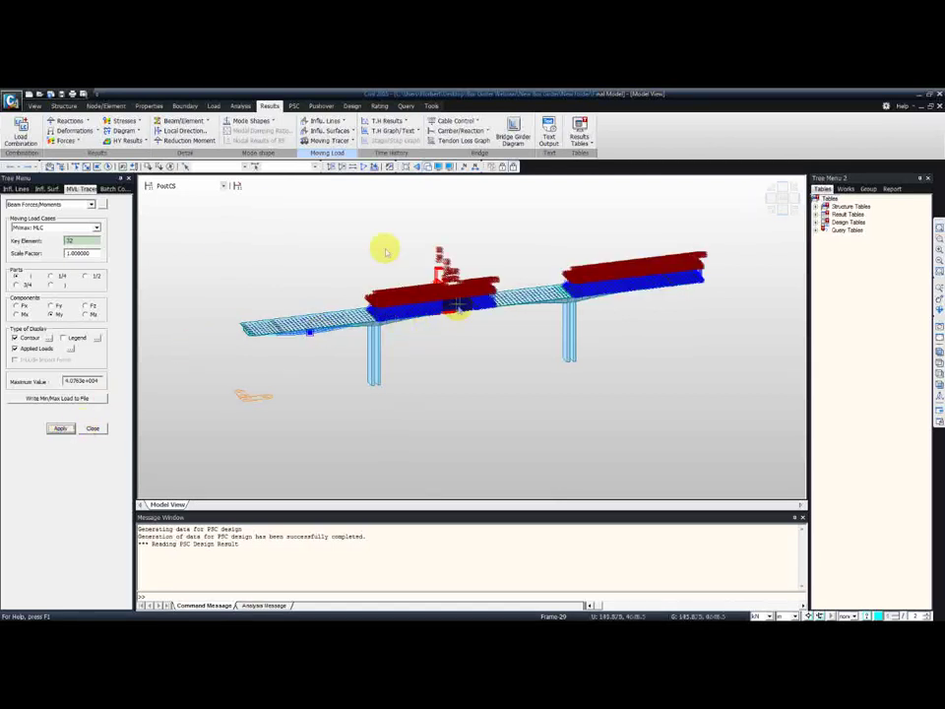
Hide the load values in the moving load tracer display and inspect the applied loads over the central span.
click(69, 348)
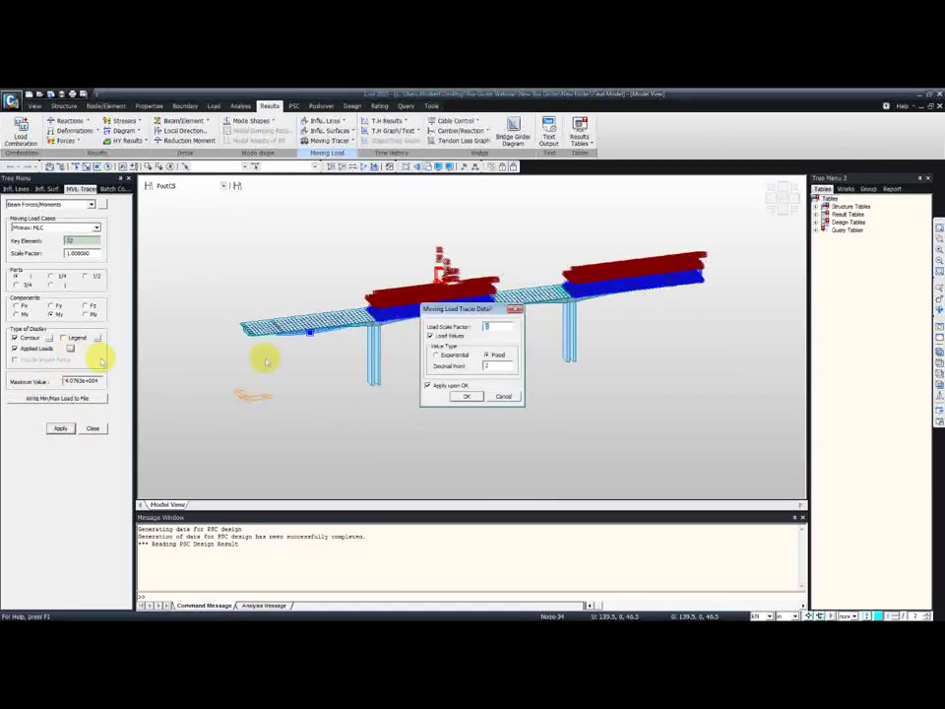
click(430, 336)
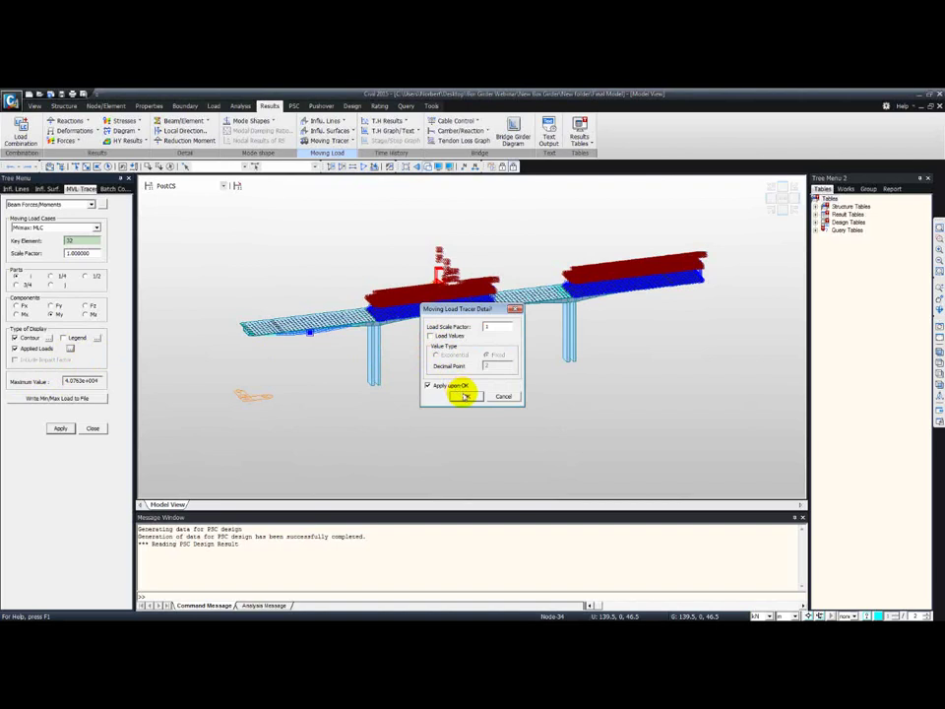
click(465, 396)
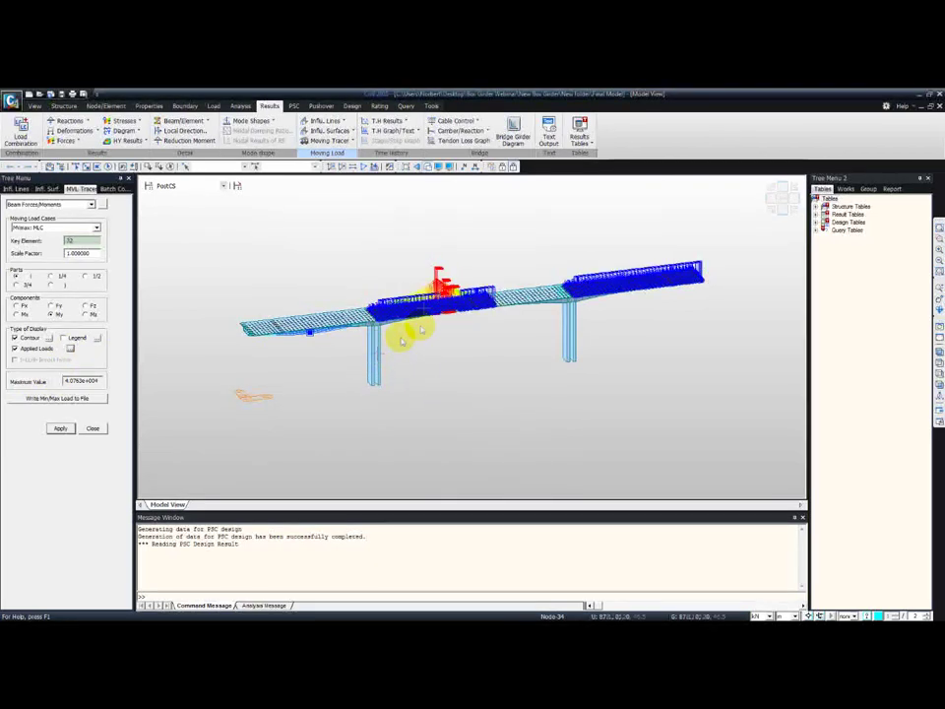
ctrl+middle_drag(421, 329, 406, 310)
scroll(449, 316, up, 3)
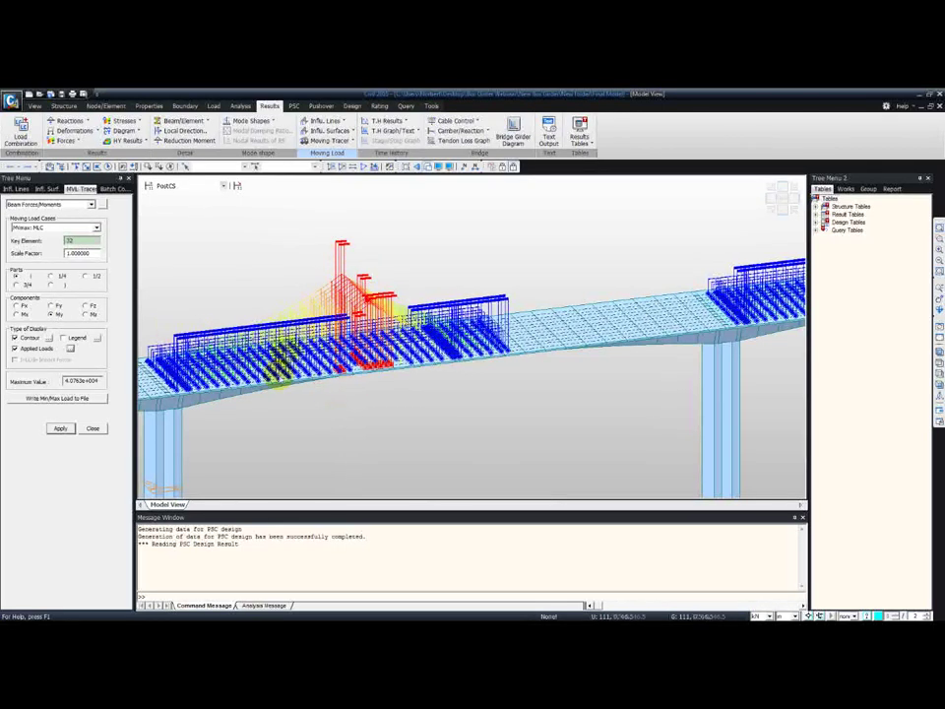
Show the moving load tracer result with its legend, check the maximum value and return to the initial view.
click(61, 427)
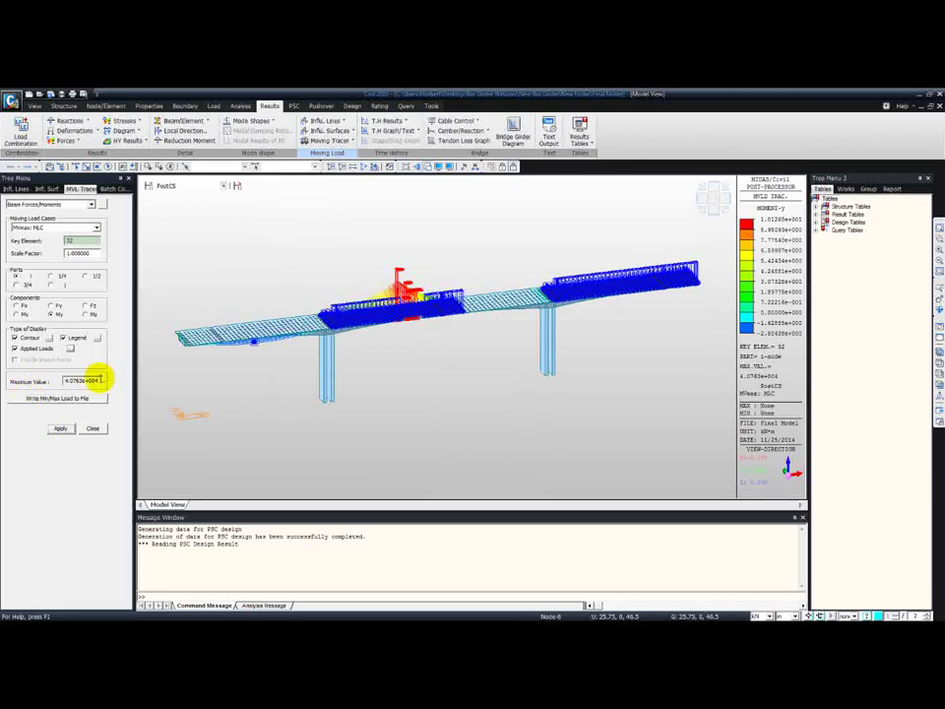
drag(99, 379, 44, 382)
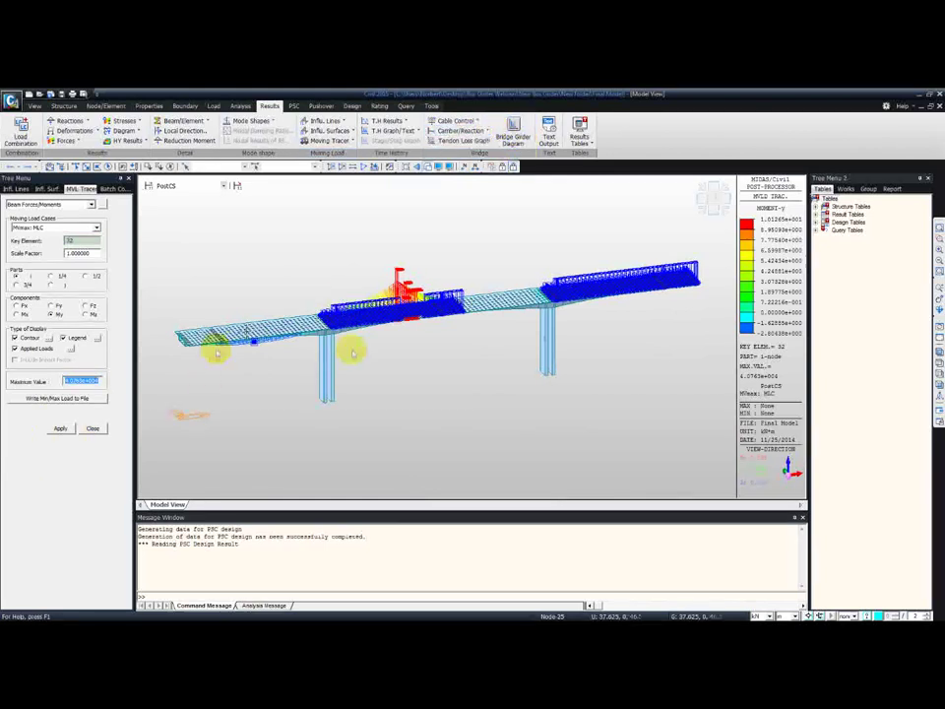
click(935, 339)
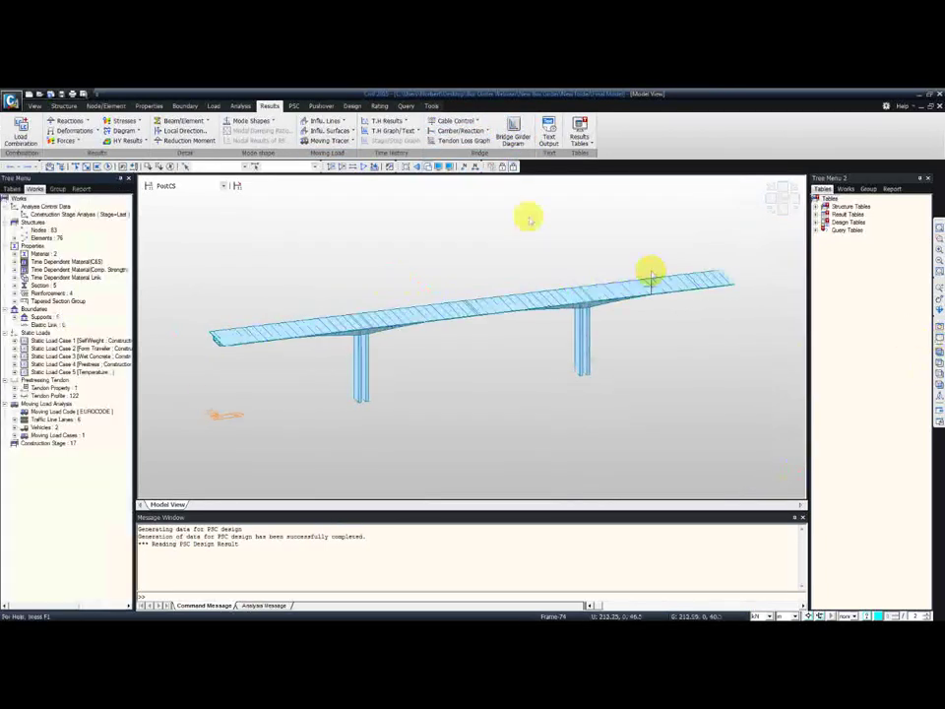
Plot the FCM camber control graph for the Summation load case, review it and close the graph.
click(455, 131)
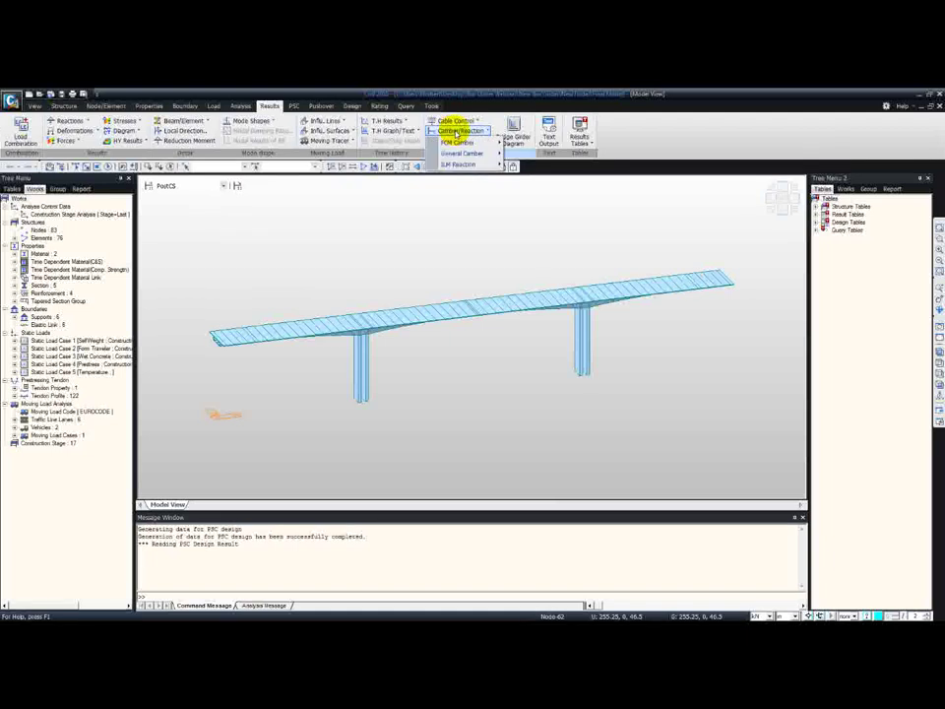
mouse_move(457, 141)
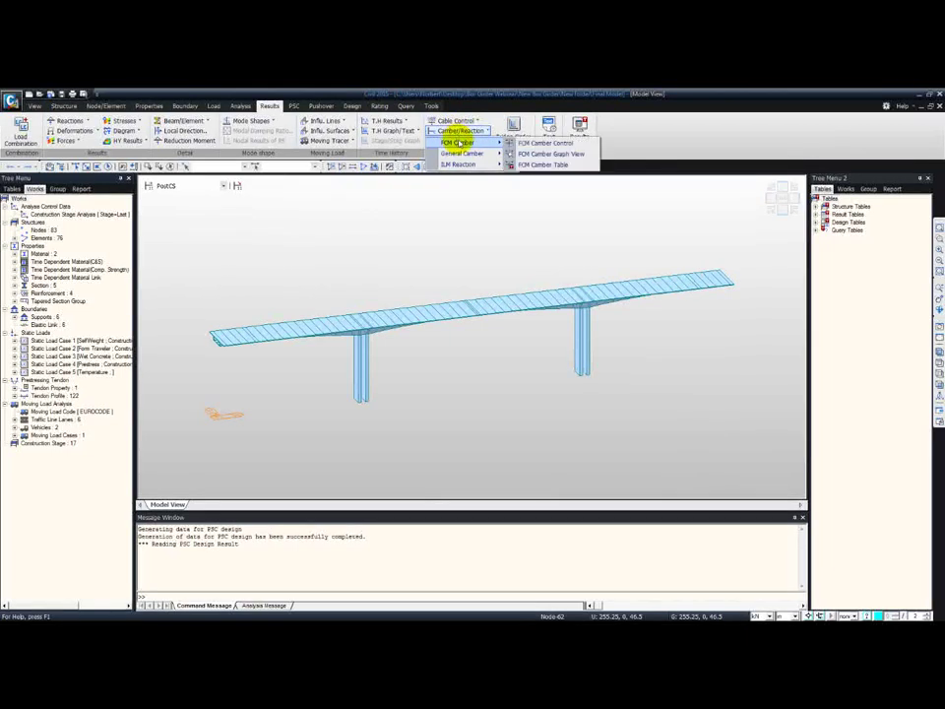
click(544, 154)
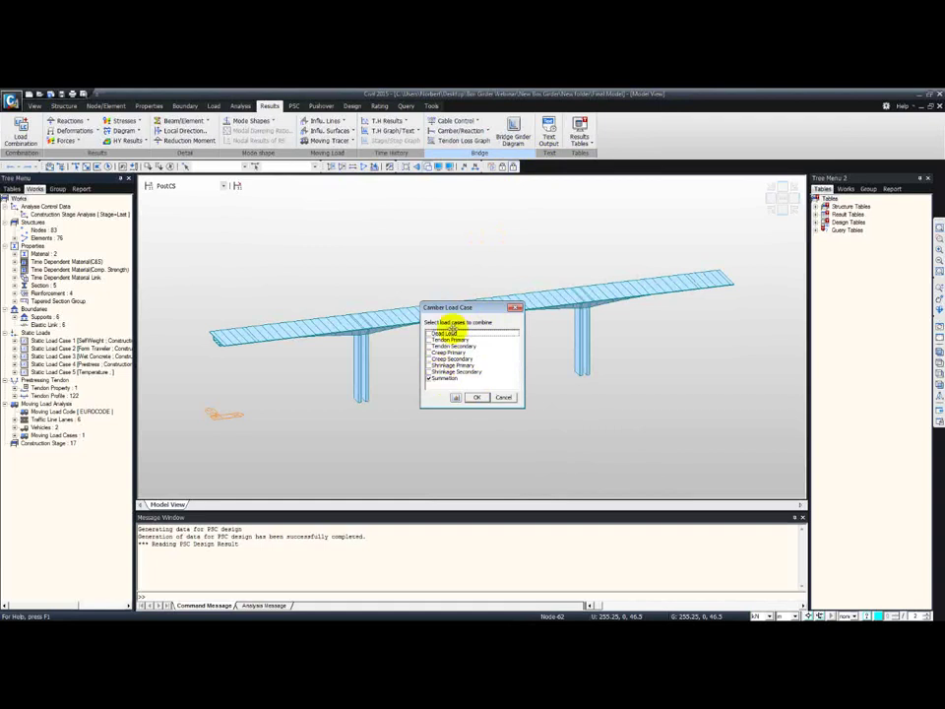
click(479, 397)
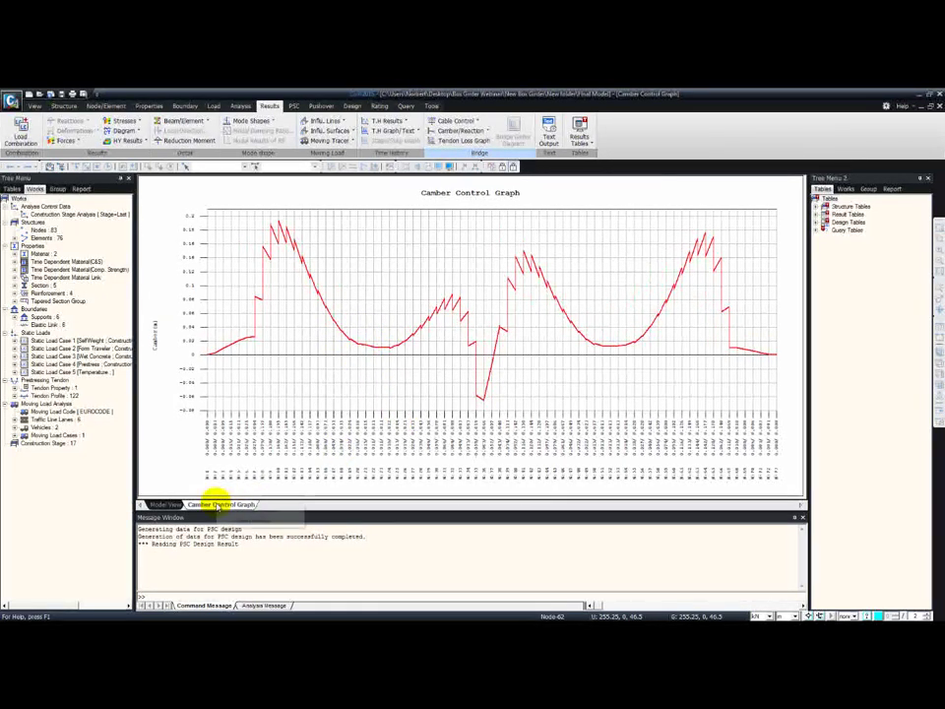
right_click(233, 506)
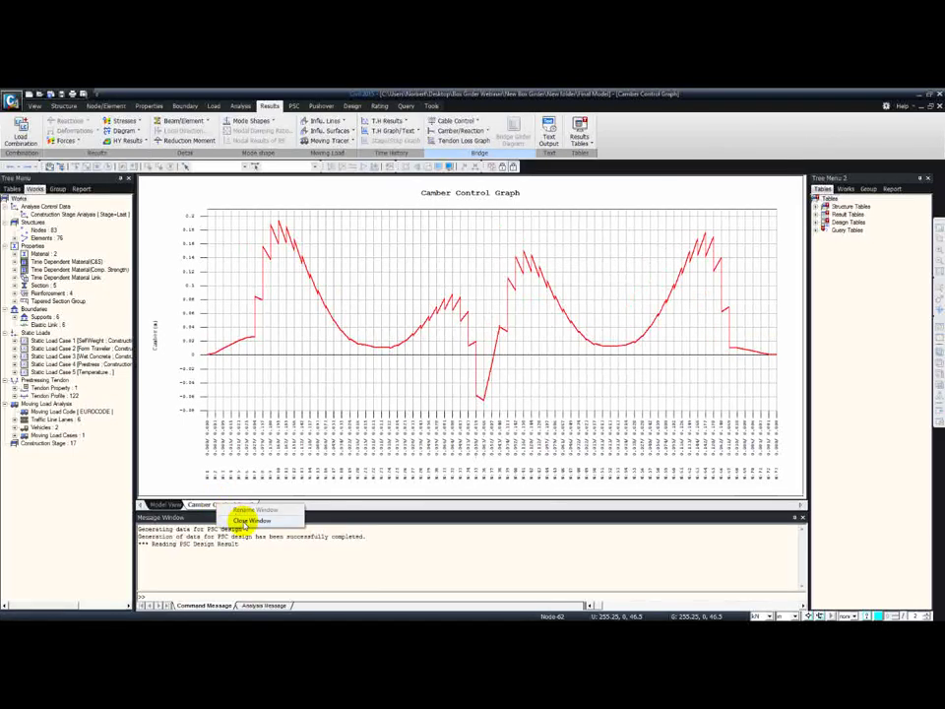
click(246, 521)
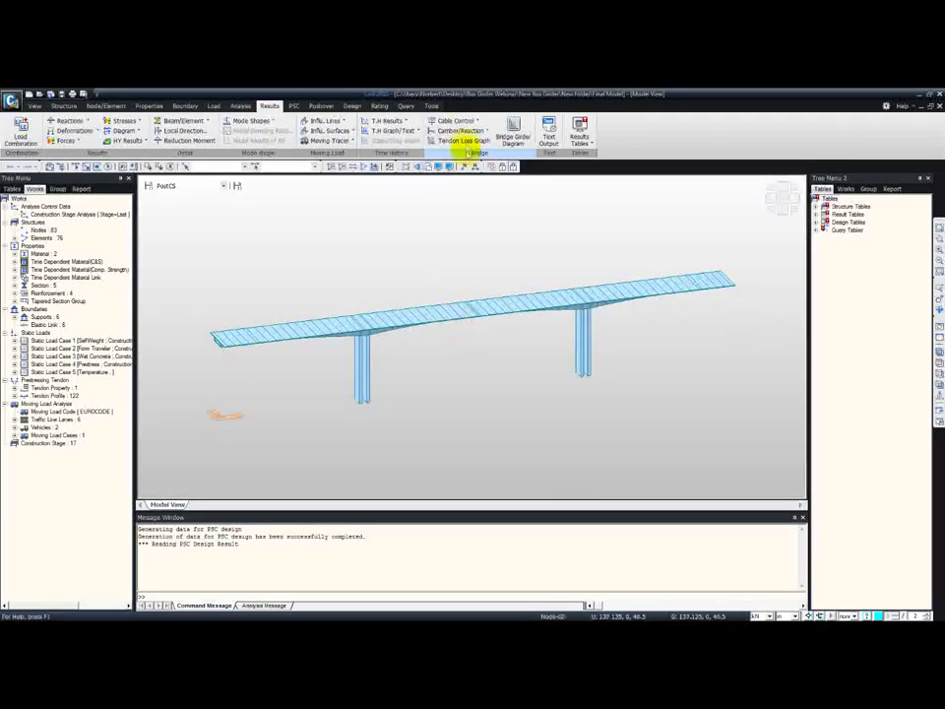
Generate the FCM camber table for the Summation load case and show its second page.
click(460, 130)
mouse_move(471, 144)
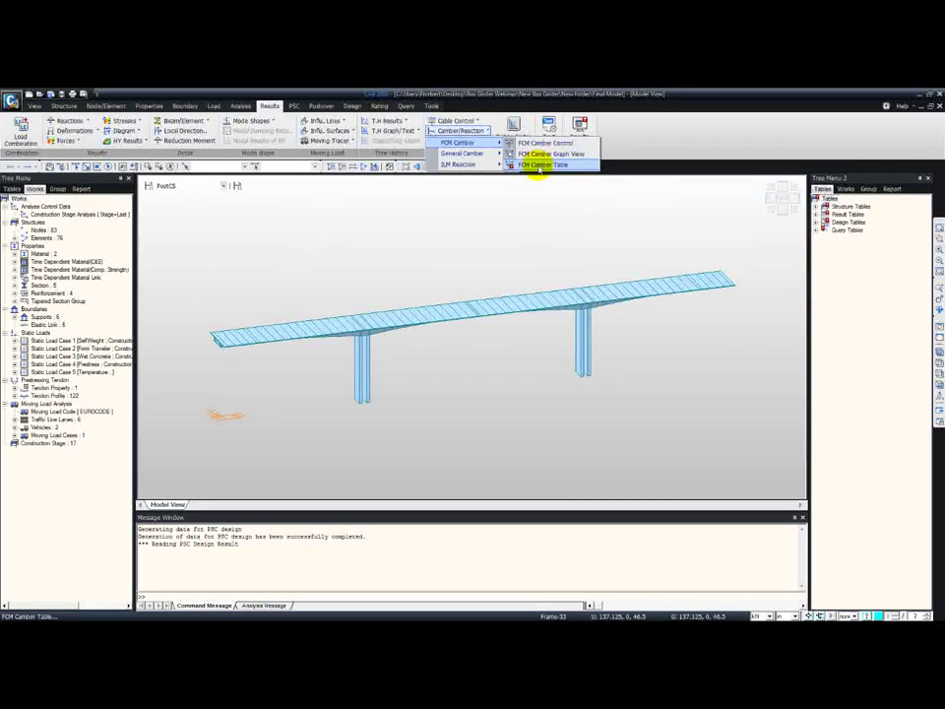
click(540, 166)
click(477, 397)
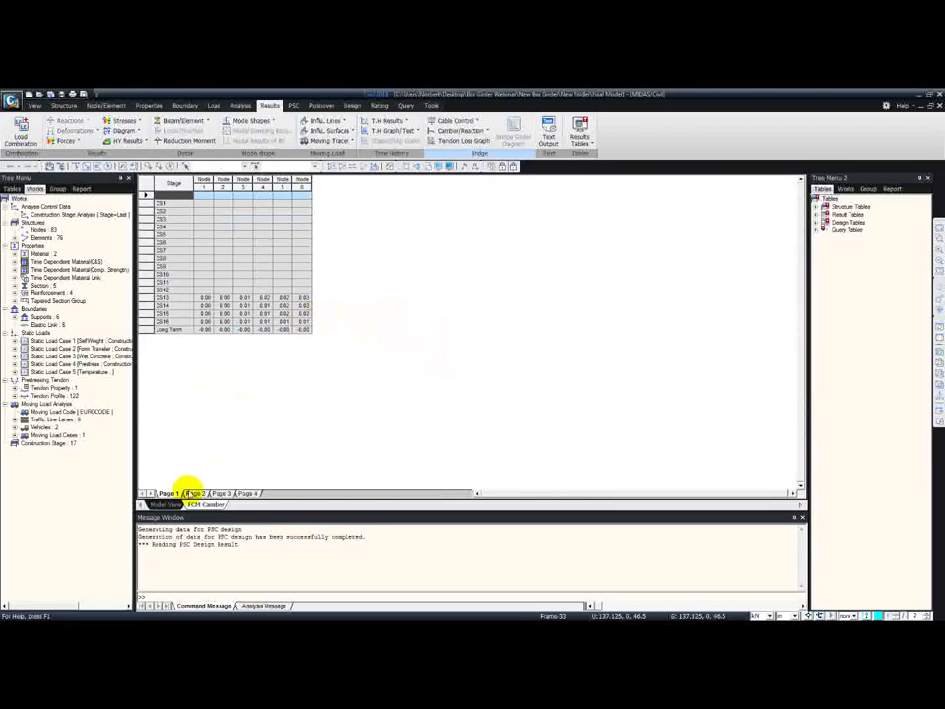
click(191, 492)
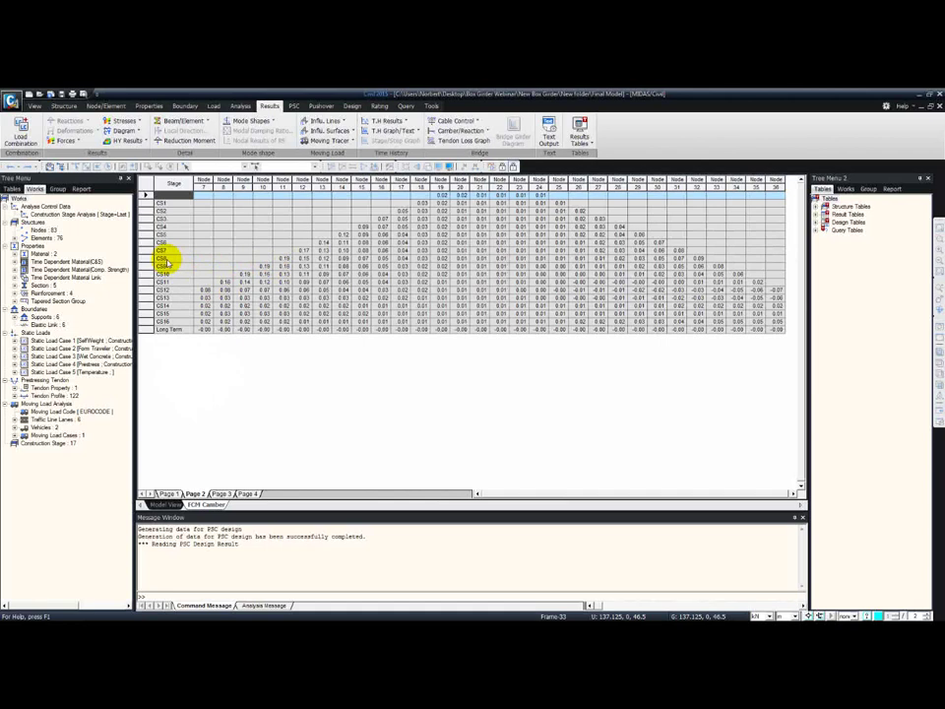
Examine node 12's camber values from stage CS7 through CS16 and close the camber table.
click(301, 182)
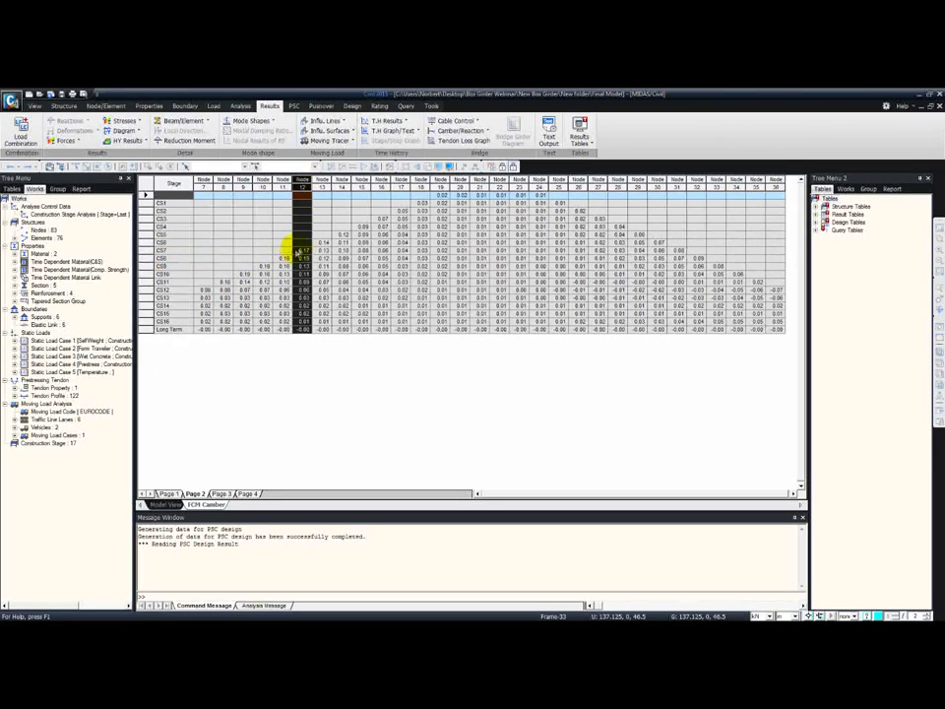
click(183, 248)
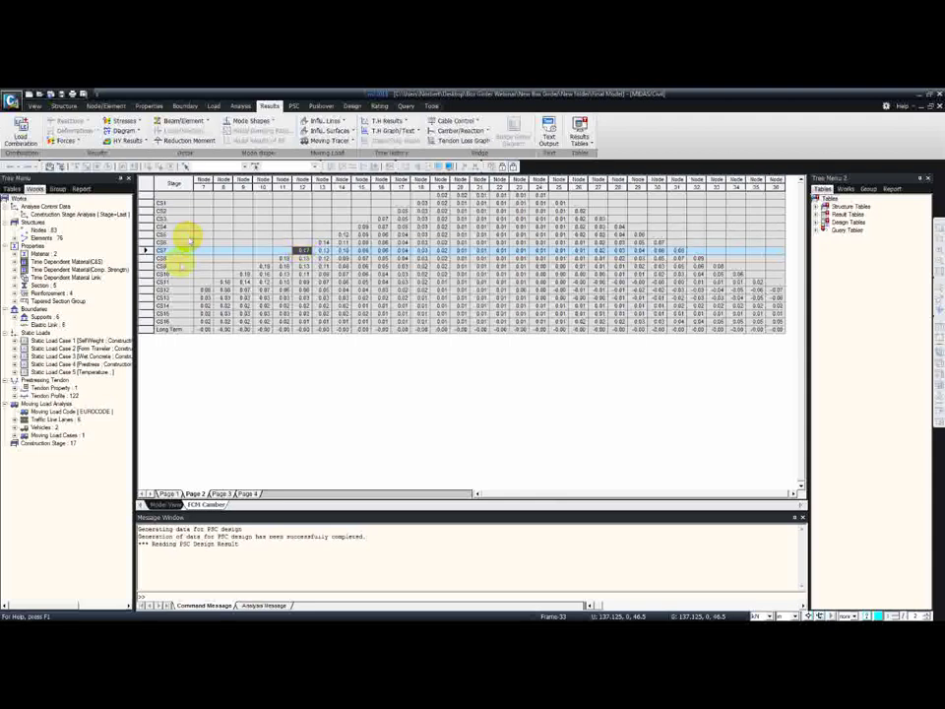
click(306, 265)
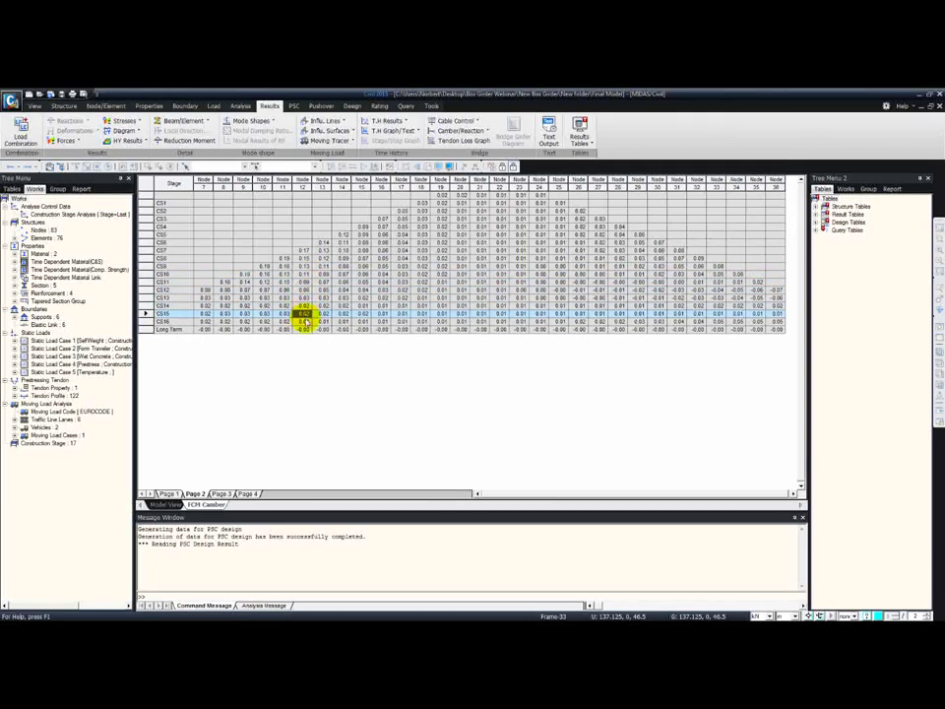
click(305, 322)
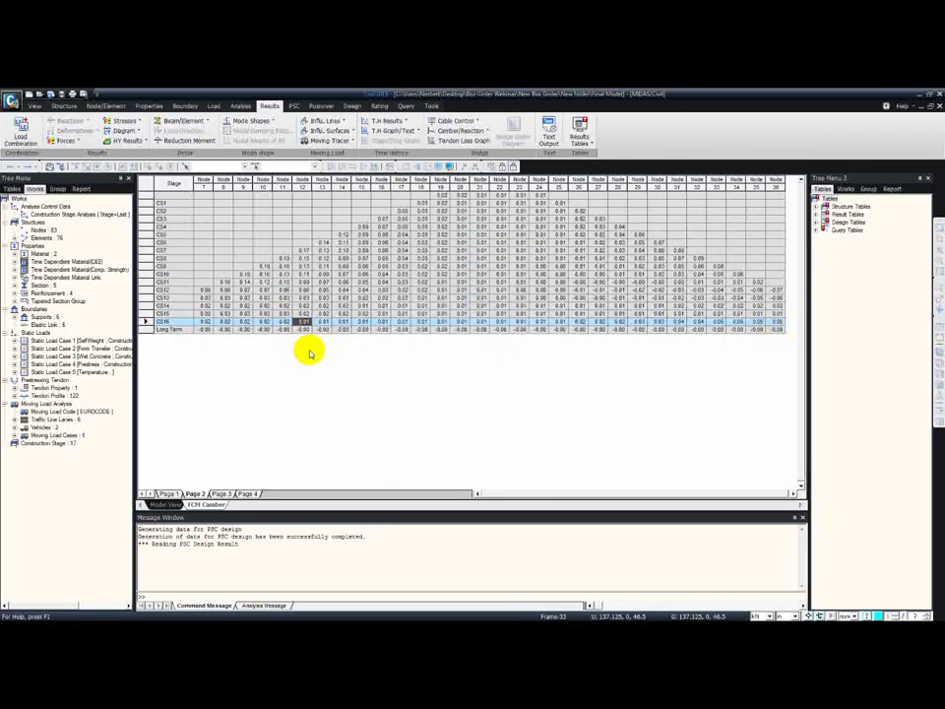
right_click(200, 506)
click(233, 521)
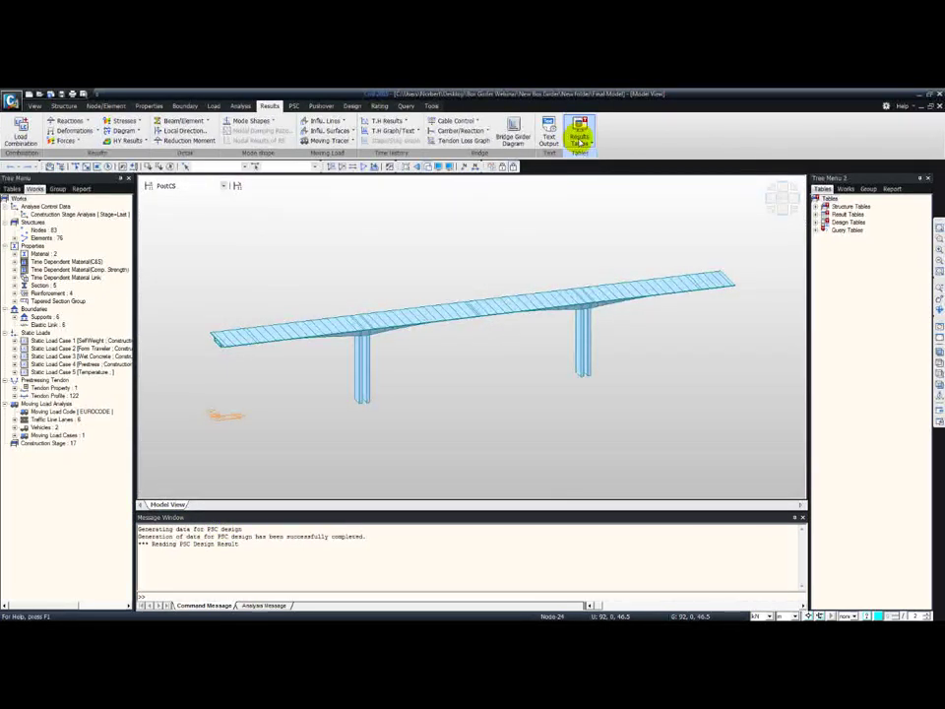
Open the tendon loss results table for tendon group PSTG-P1-01 at construction stage CS1.
click(580, 140)
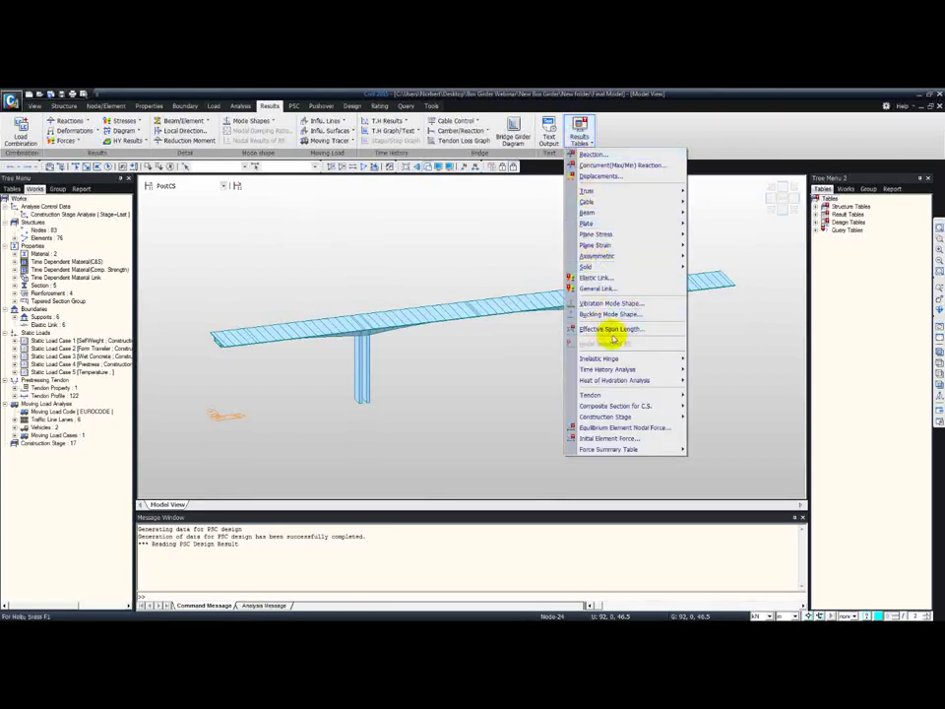
mouse_move(613, 395)
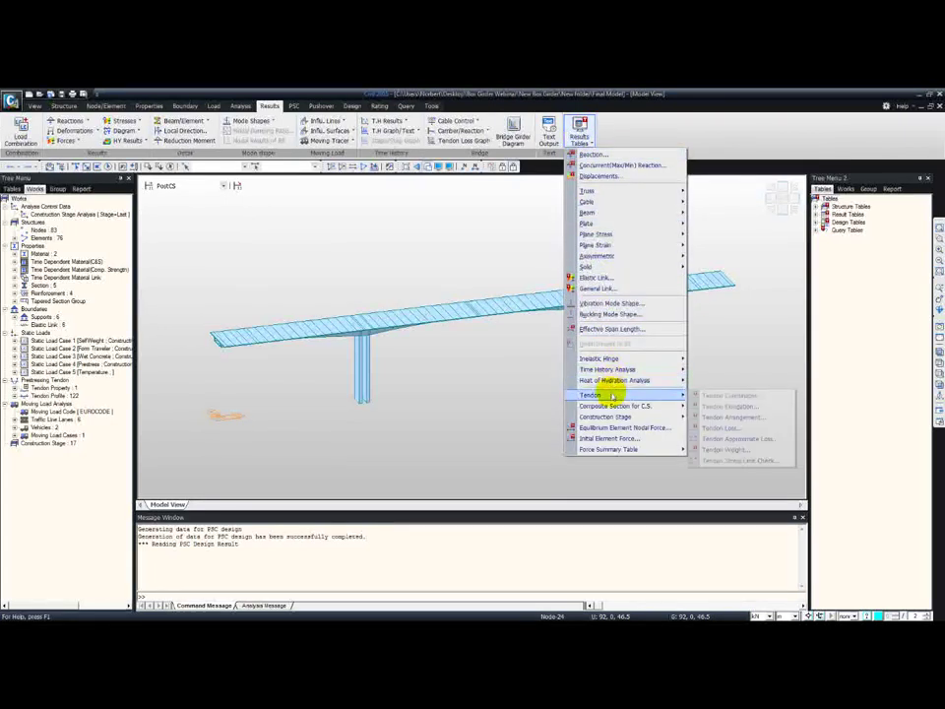
click(721, 429)
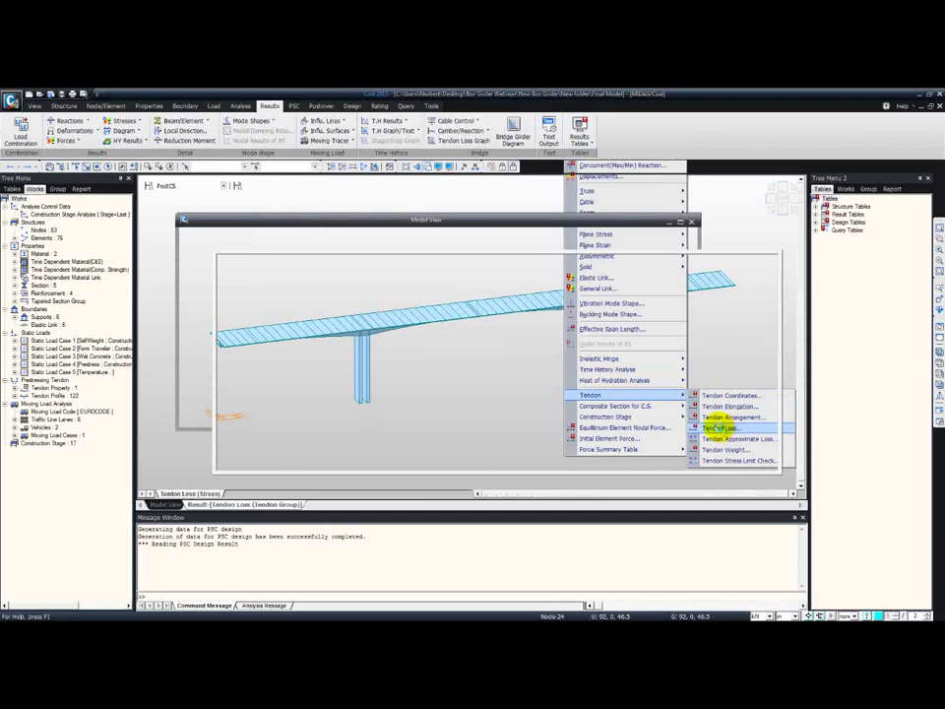
click(718, 428)
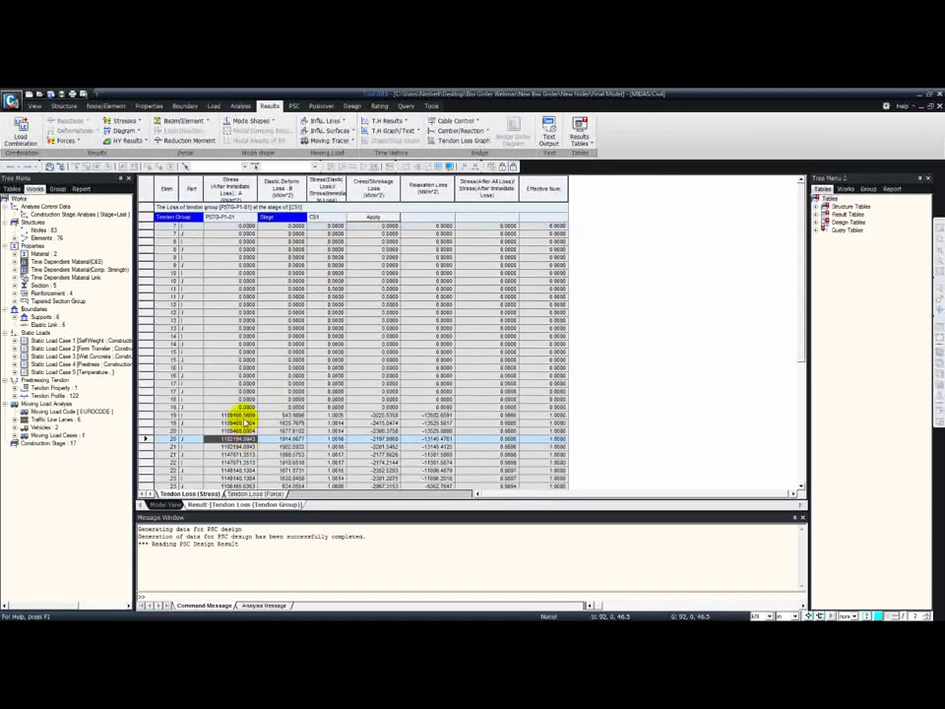
Check the stress losses at element 19 in the tendon loss table and change the length unit to mm.
click(253, 386)
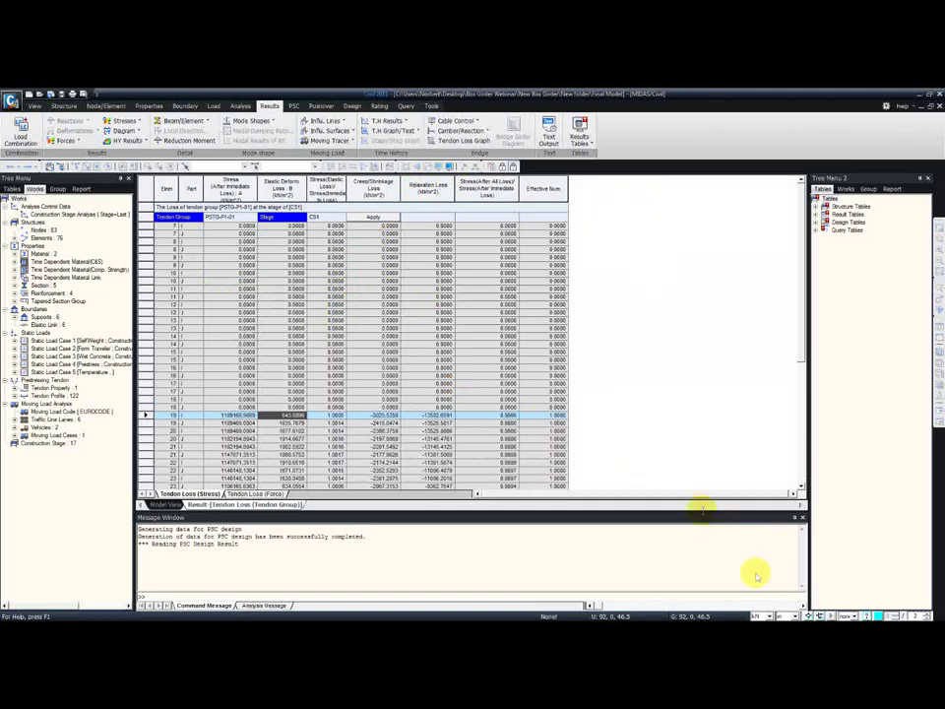
click(779, 615)
click(772, 605)
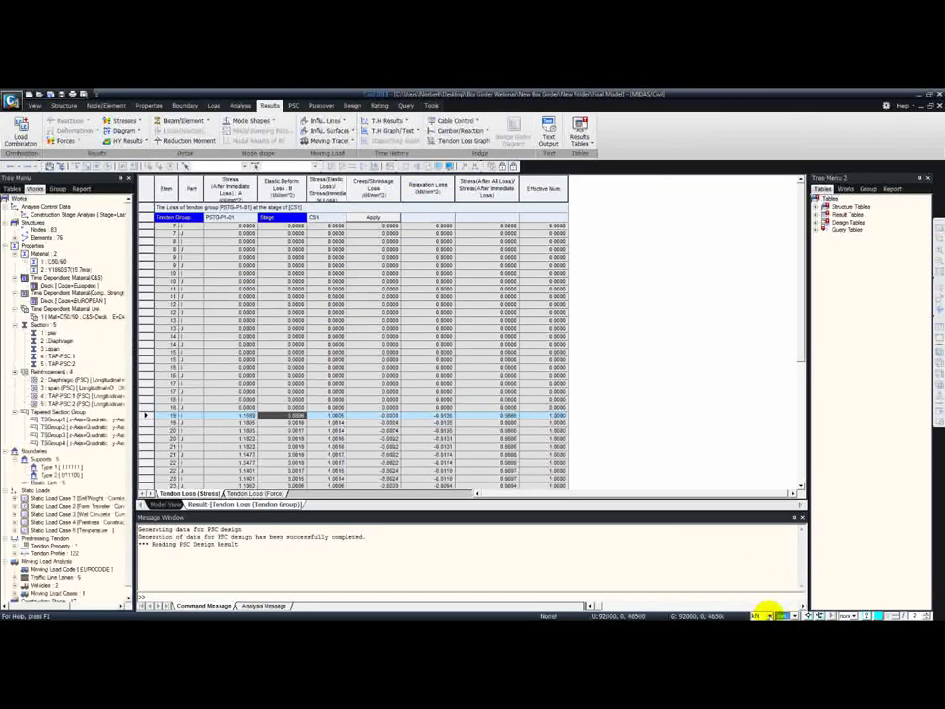
Change the force unit to N and update the PSTG-P1-01 tendon loss table for construction stage CS6.
click(767, 612)
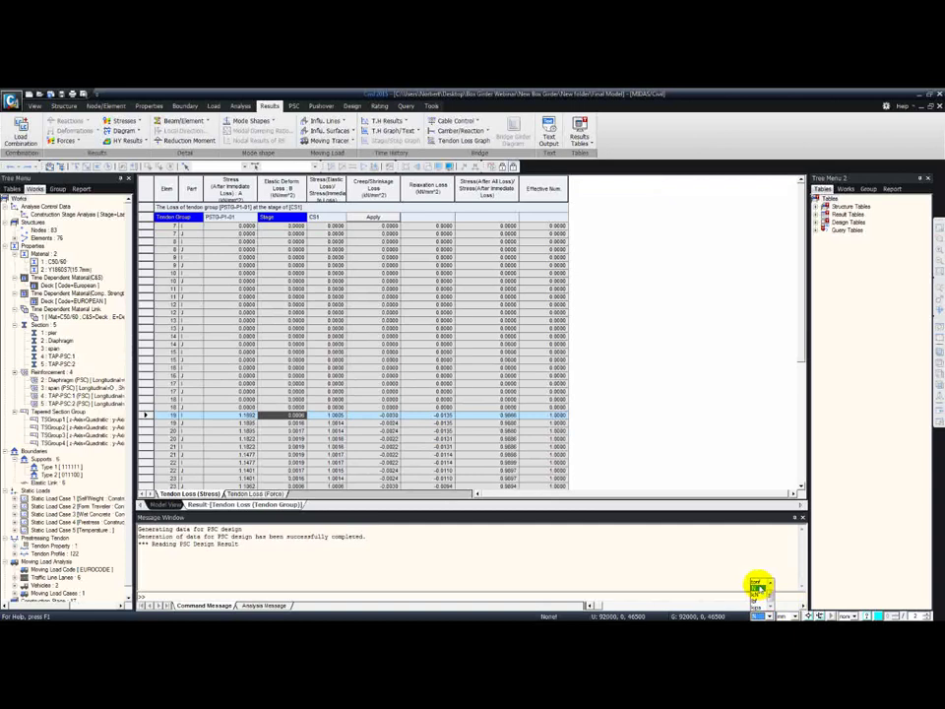
click(759, 588)
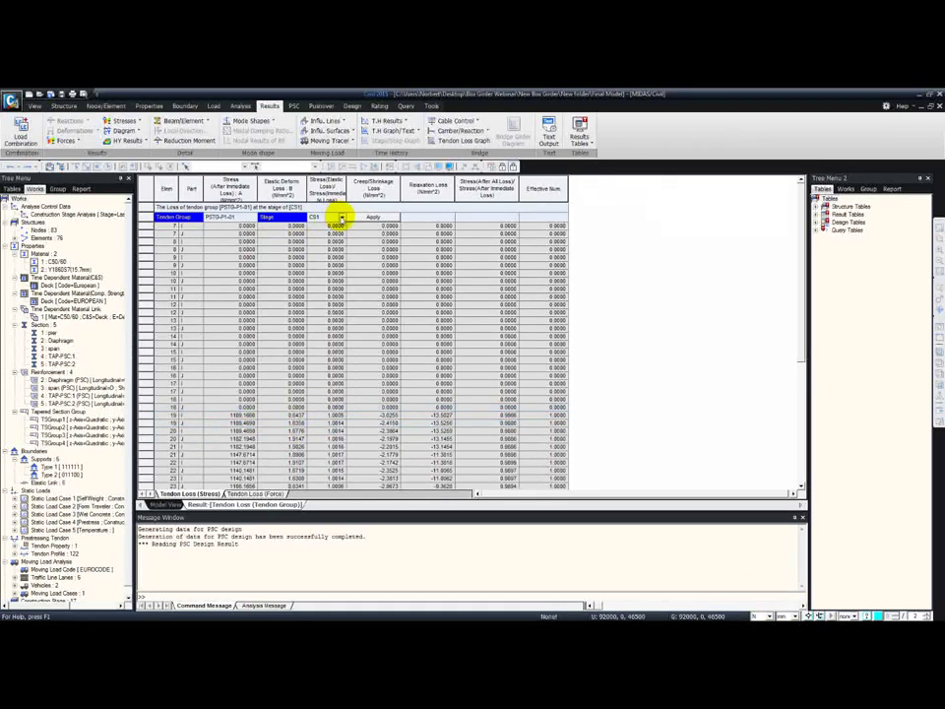
click(339, 218)
click(325, 237)
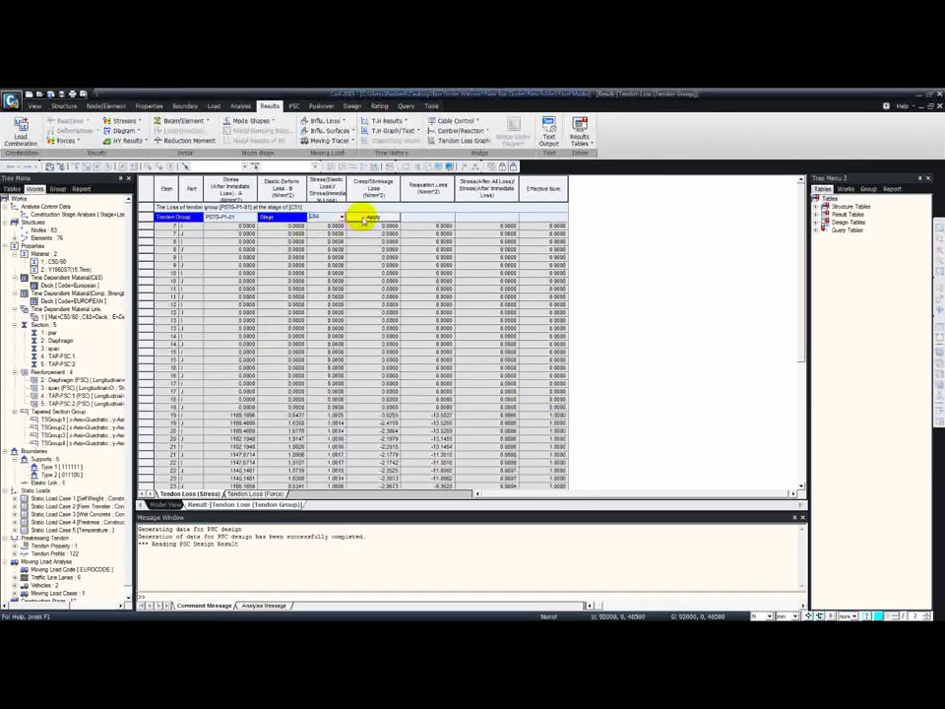
click(369, 217)
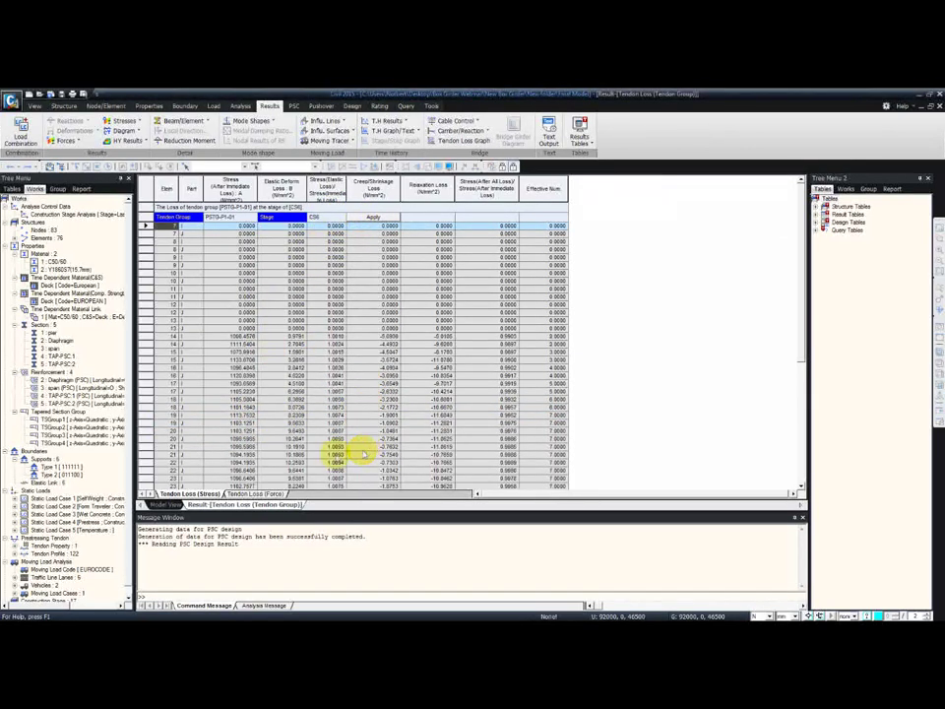
Examine the time-dependent loss graph of tendon PSTG1-P1-01 through the construction stages up to CS13 and close it.
right_click(321, 368)
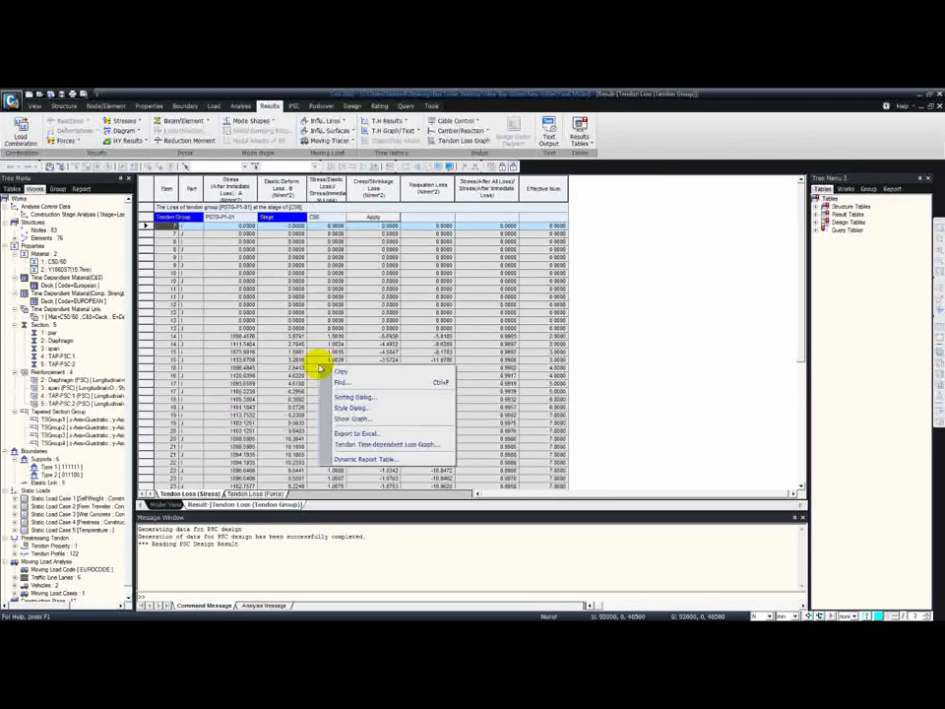
click(366, 445)
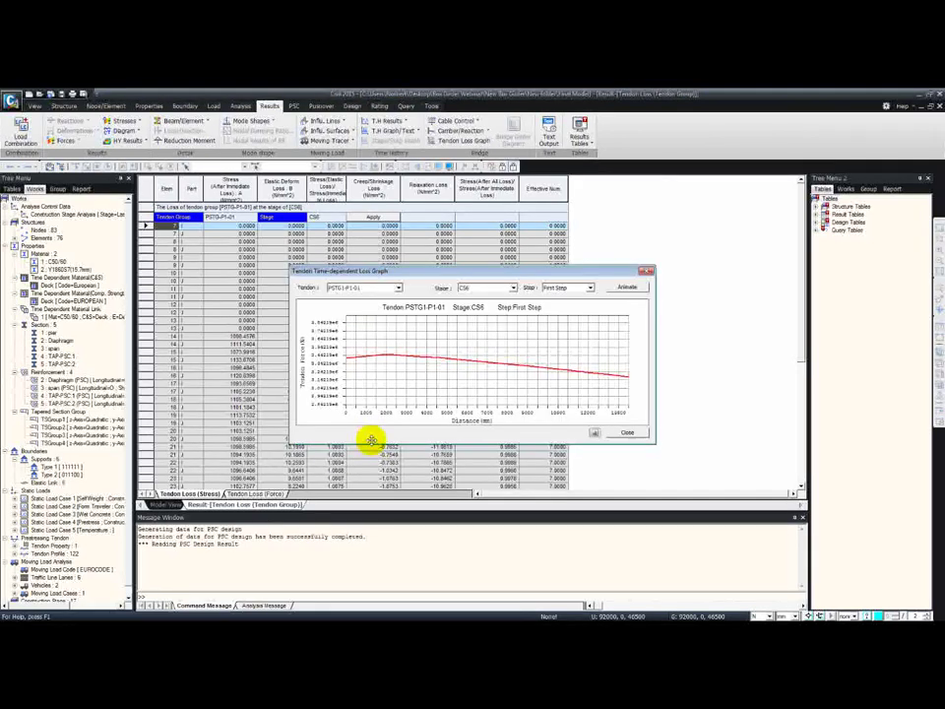
click(497, 288)
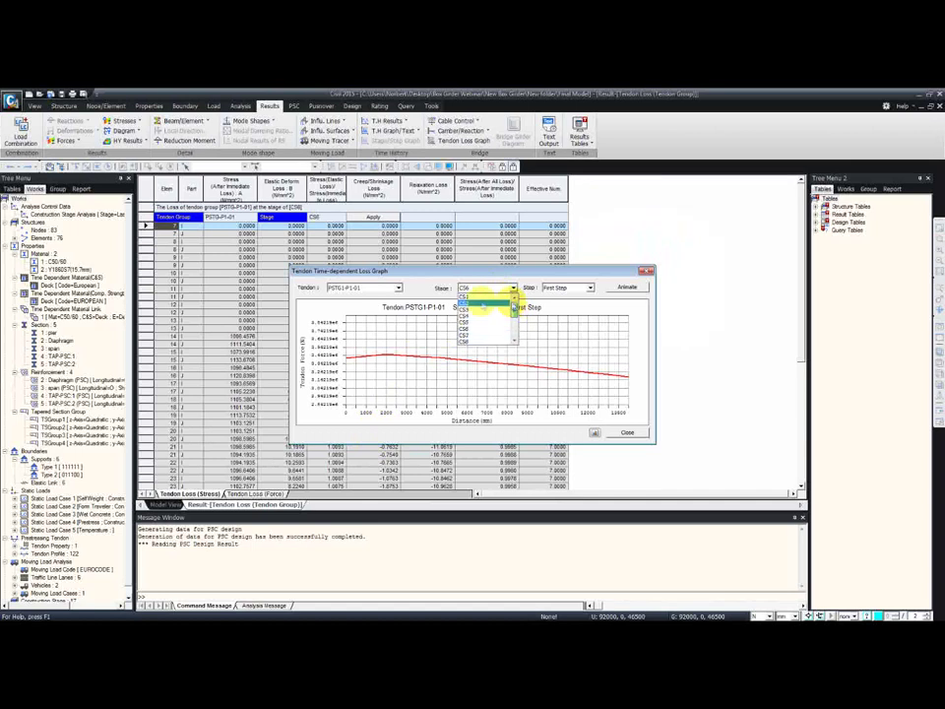
click(468, 304)
scroll(467, 307, down, 2)
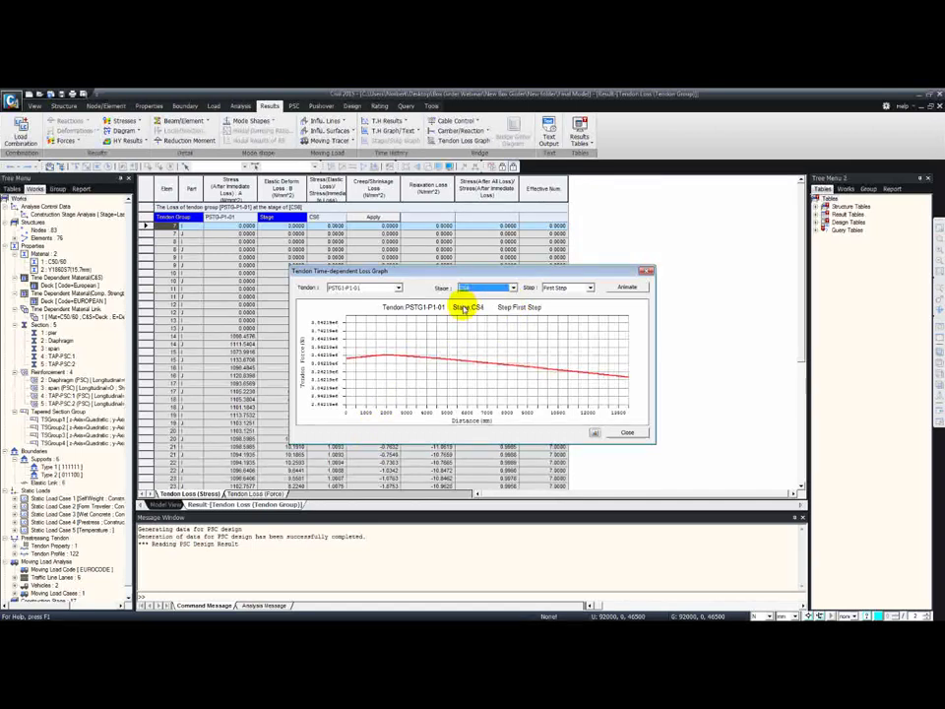
scroll(464, 309, down, 7)
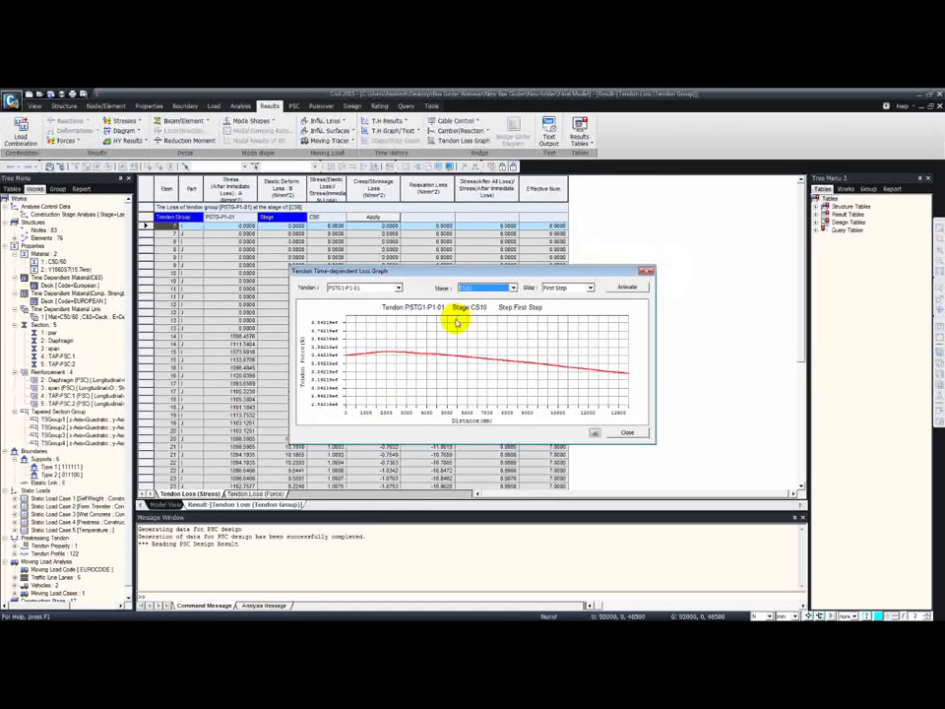
scroll(461, 325, down, 1)
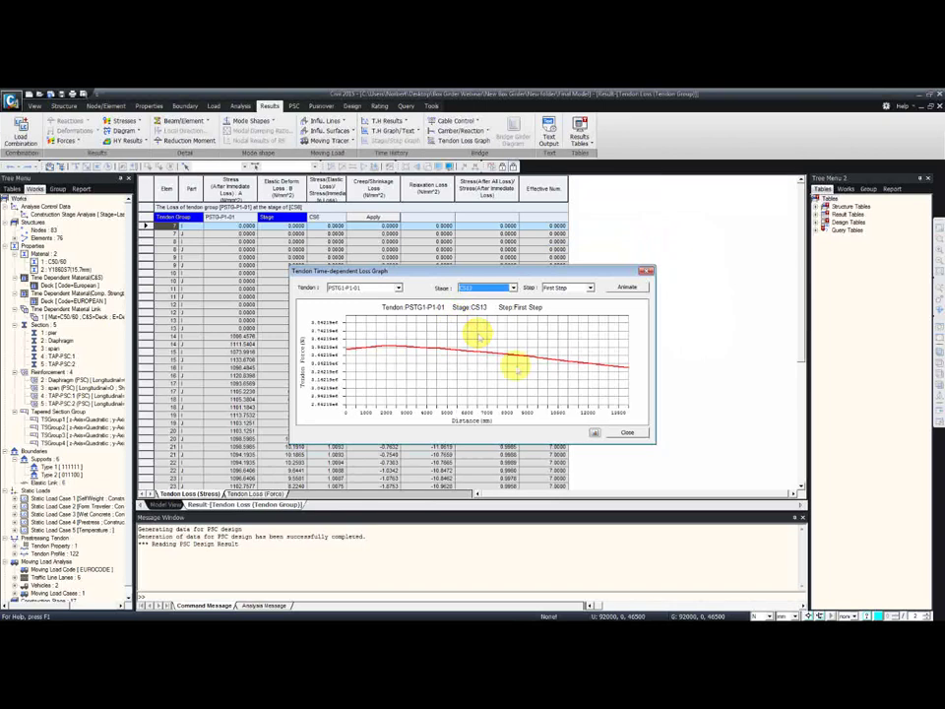
click(625, 432)
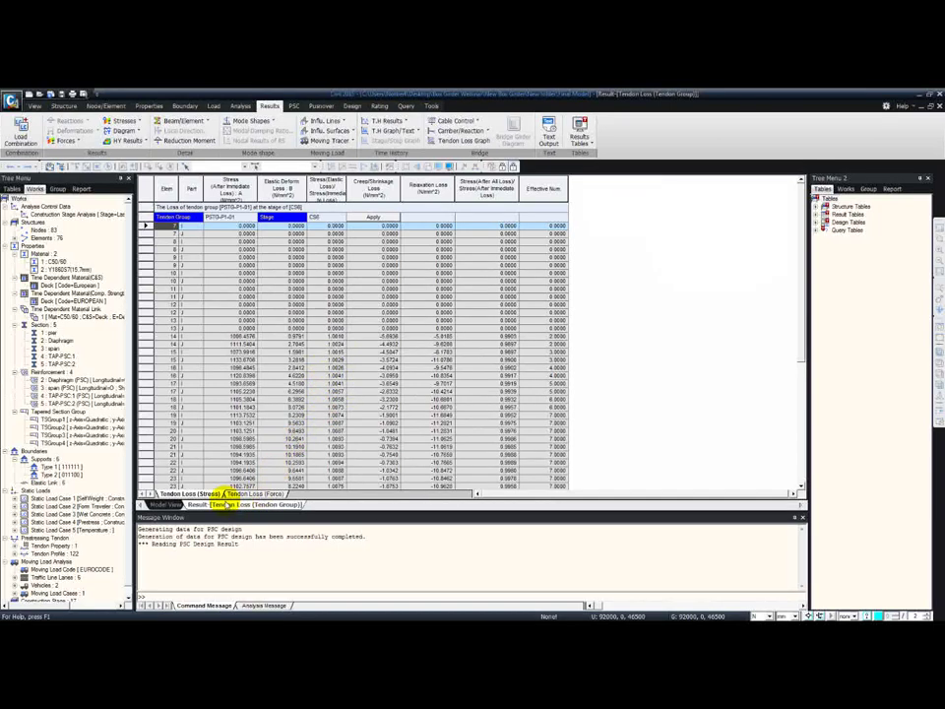
Close the tendon group loss results table and return to the bridge model.
right_click(225, 504)
click(236, 513)
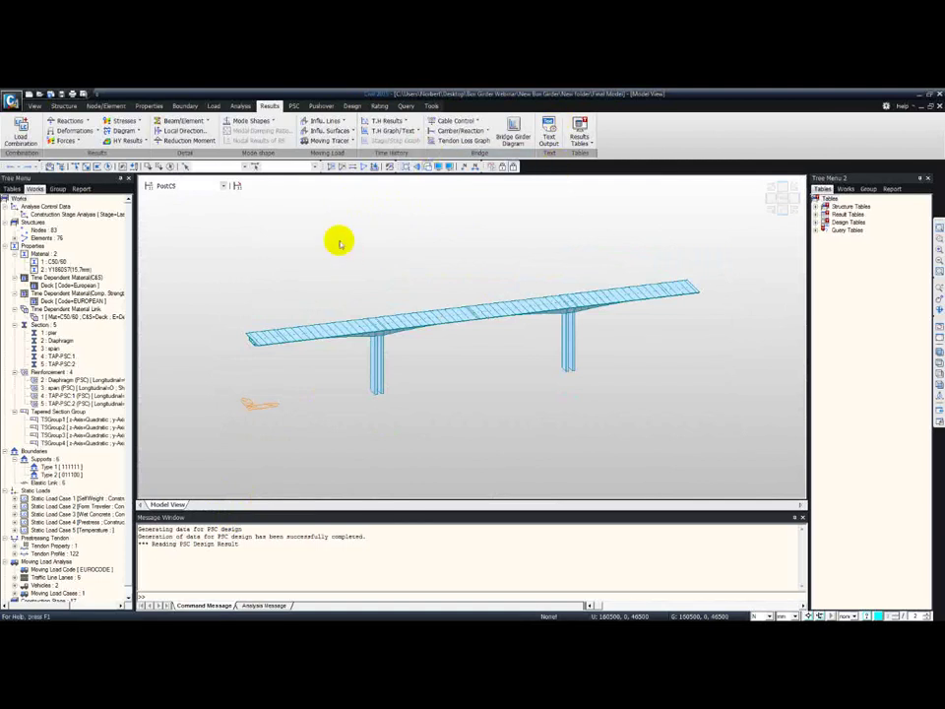
middle_drag(337, 238, 322, 214)
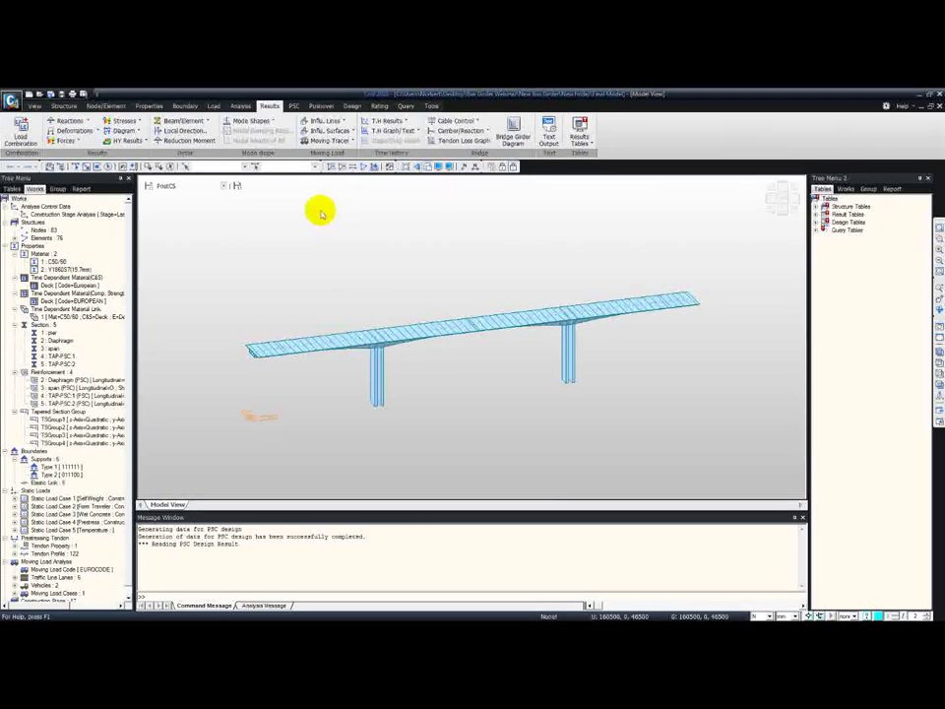
Review the Eurocode2-2:05 PSC design parameters, including the ultimate and serviceability limit state outputs, and leave them unmodified.
click(295, 106)
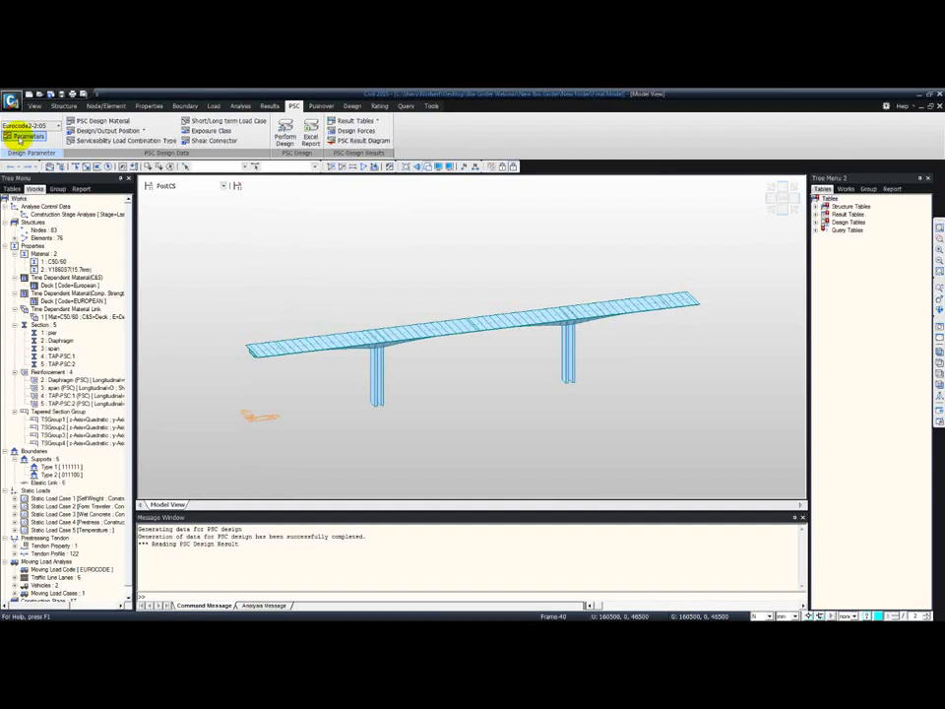
click(19, 137)
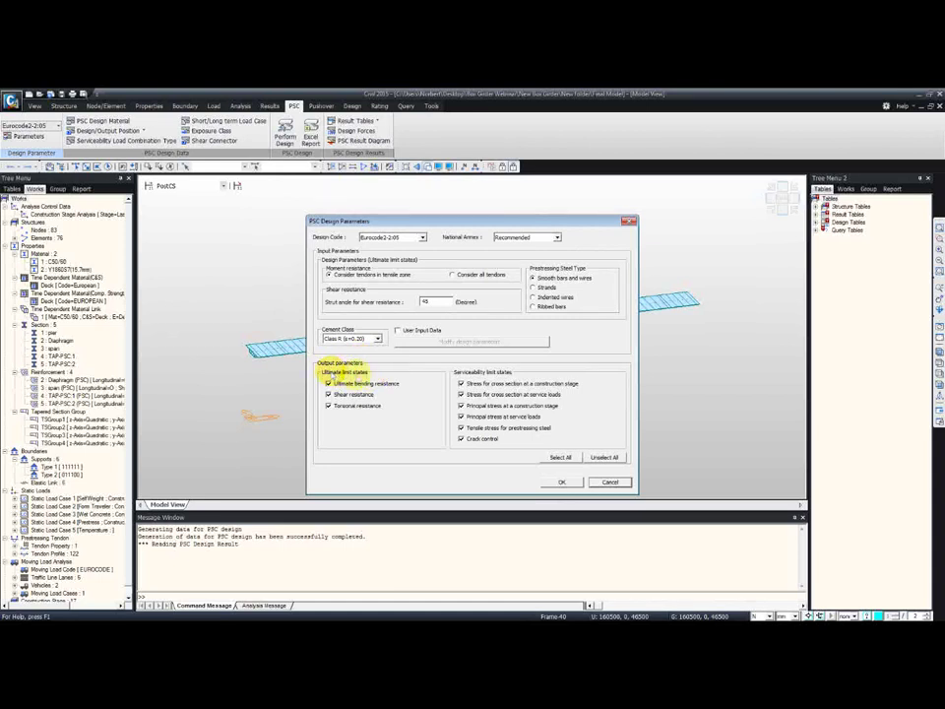
click(611, 482)
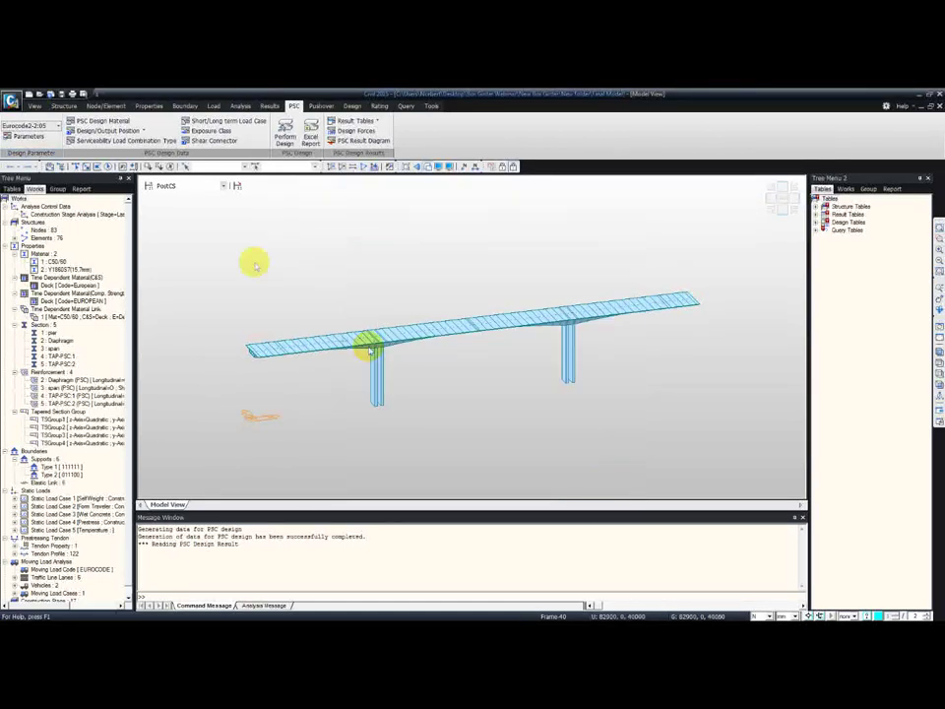
Inspect the PSC design material's concrete and rebar settings for C50/60 and close the dialog.
click(110, 120)
click(442, 293)
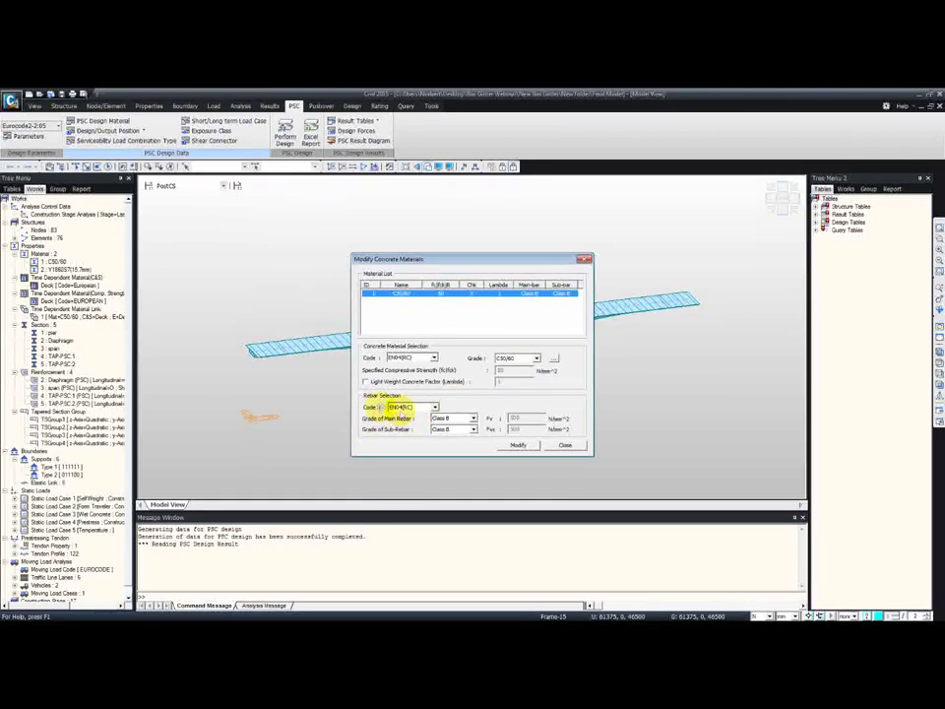
click(563, 445)
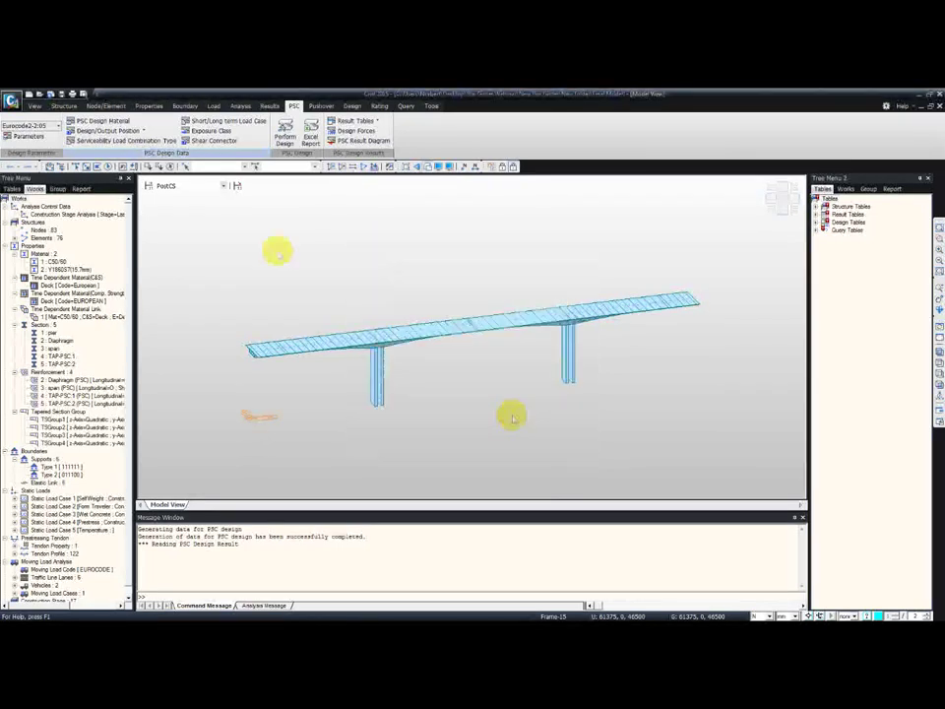
Select elements 27 to 35 and choose end I for moment and shear resistance in the PSC design position settings.
click(119, 130)
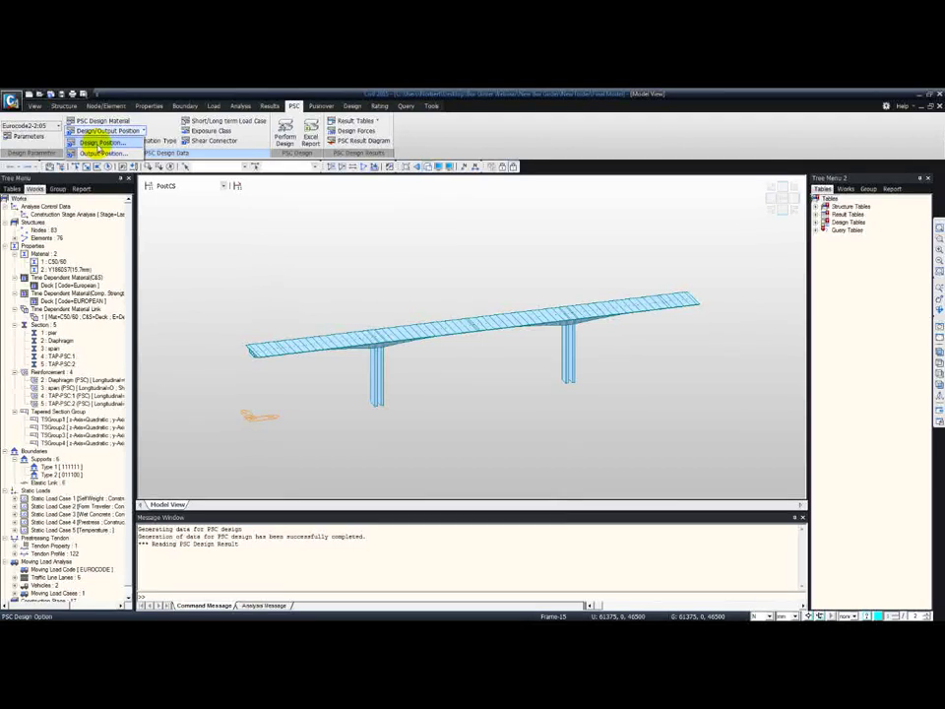
click(100, 144)
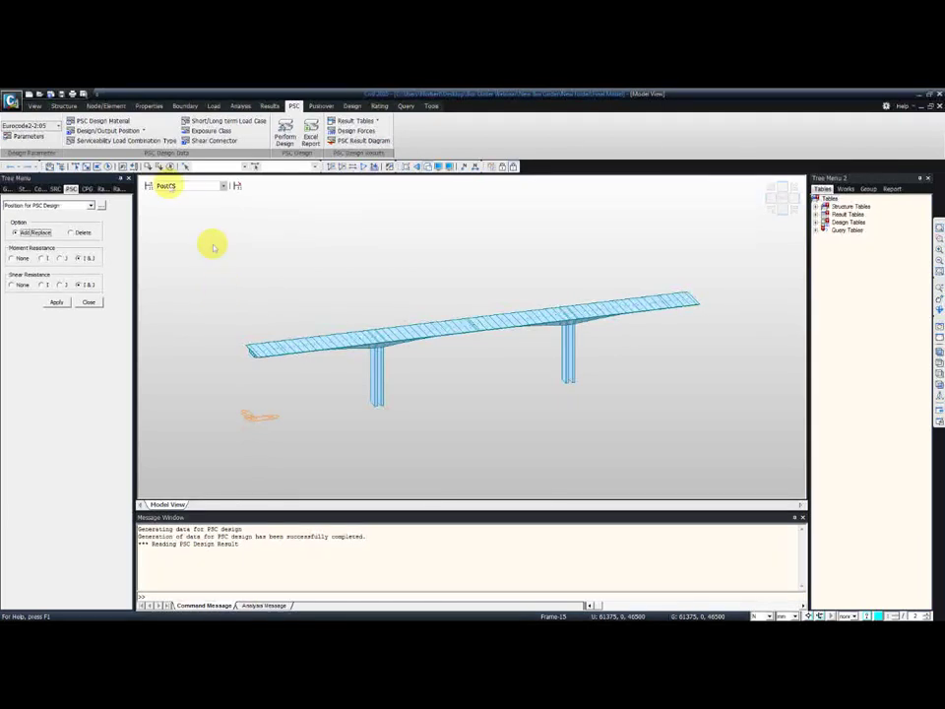
click(79, 166)
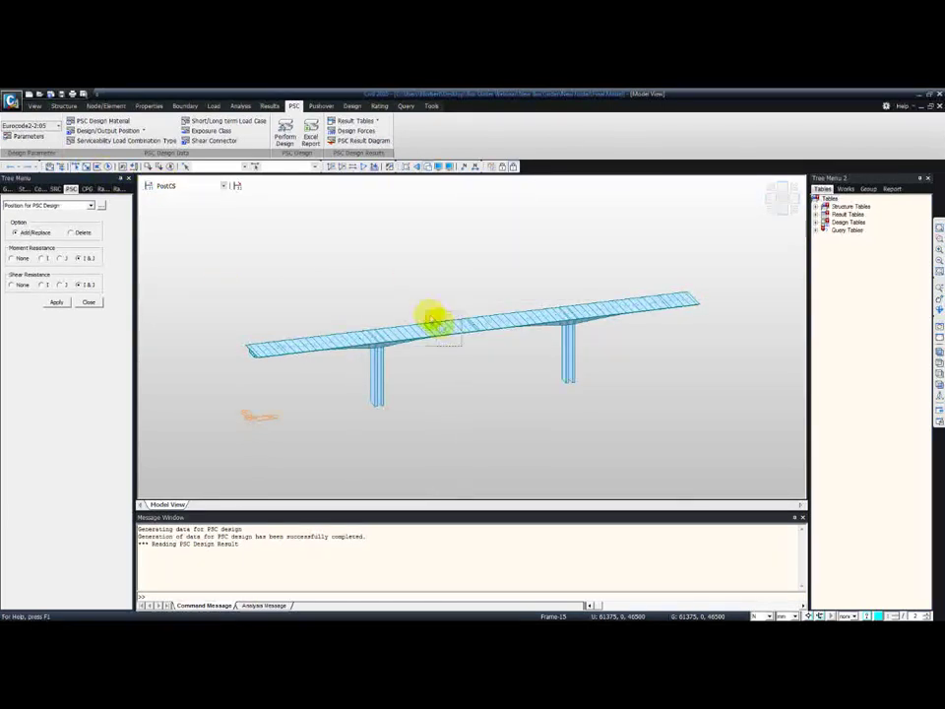
click(43, 285)
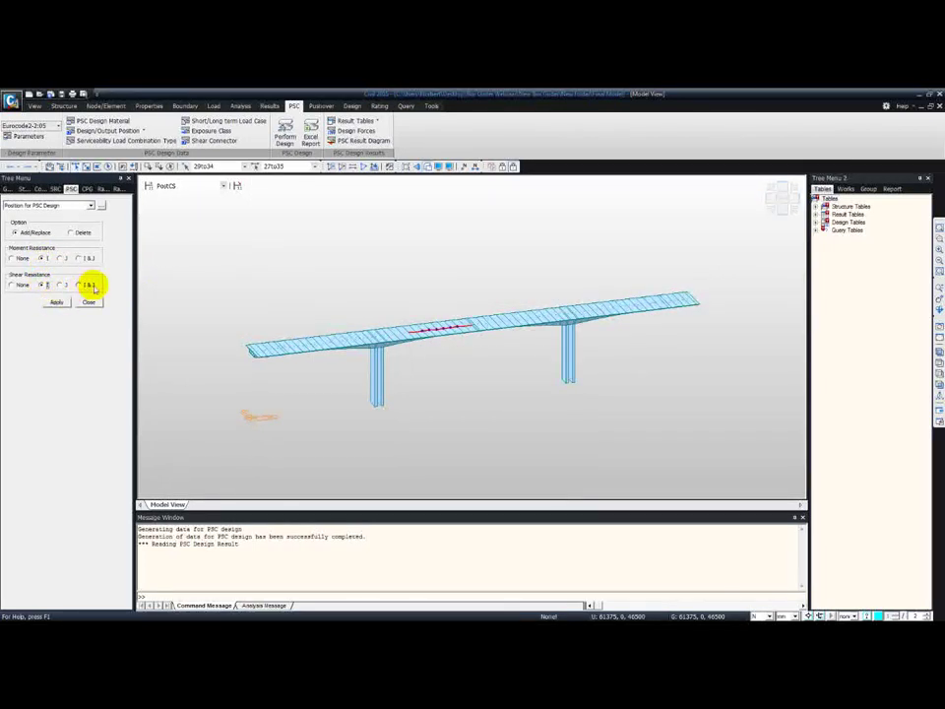
click(448, 330)
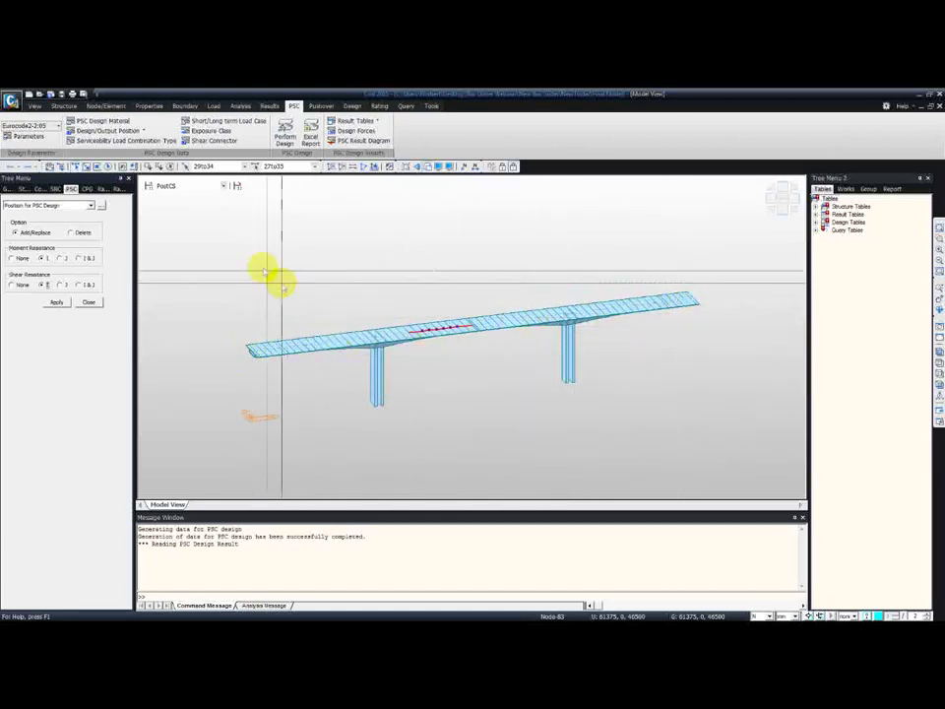
Open the PSC output position settings and clear the whole node and element selection.
click(126, 131)
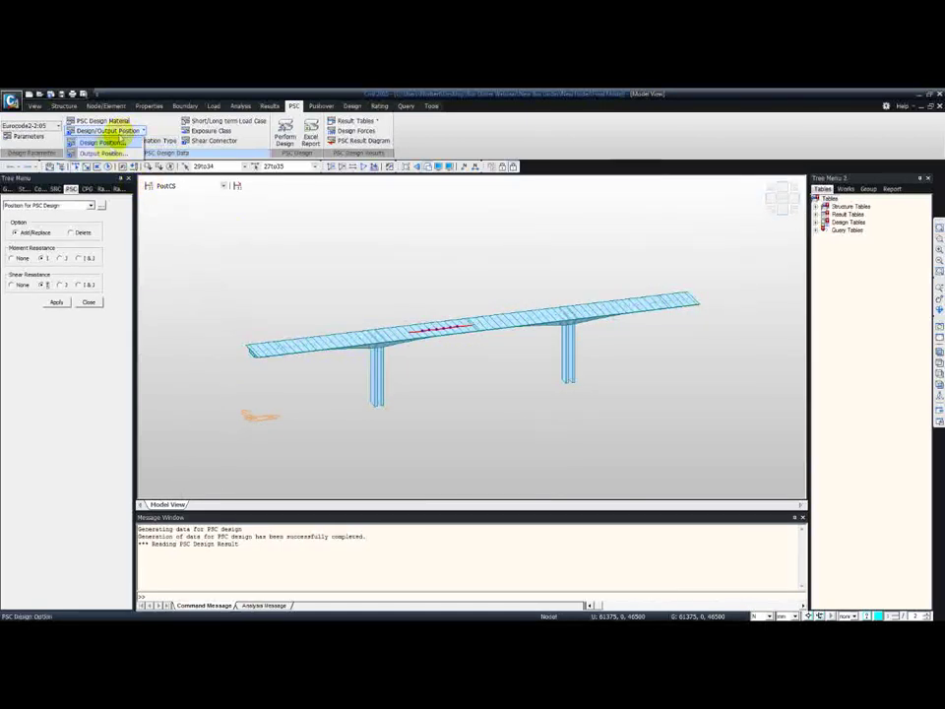
click(101, 152)
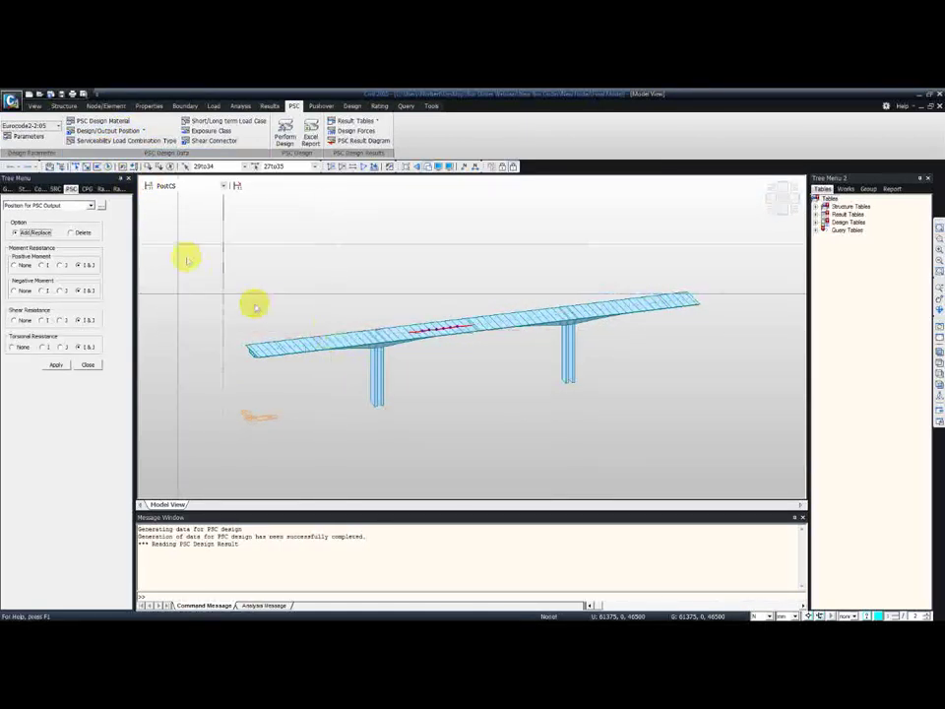
click(171, 167)
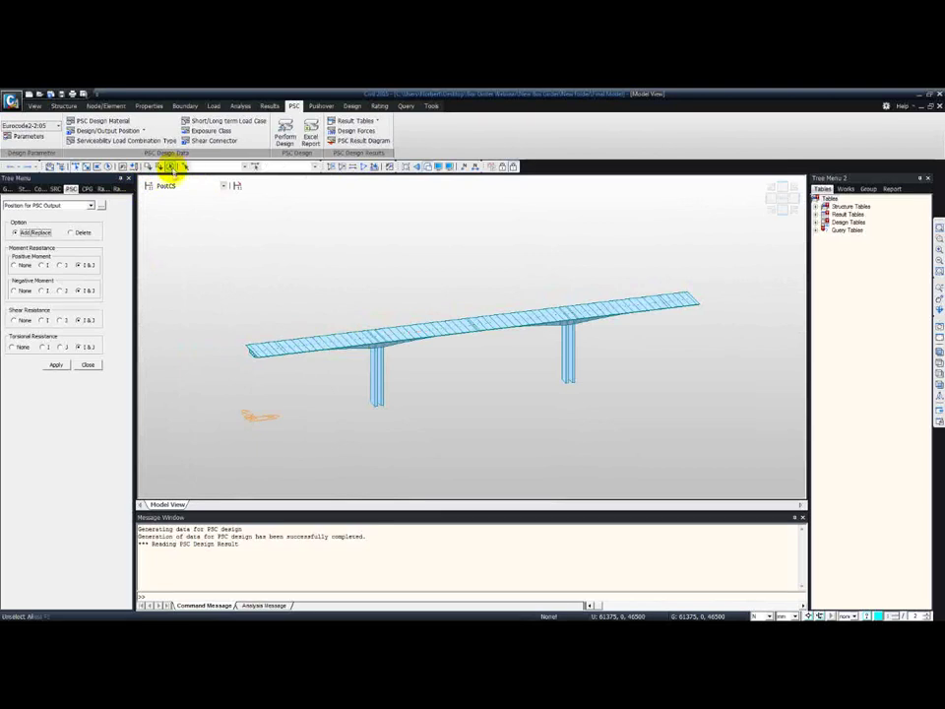
click(424, 338)
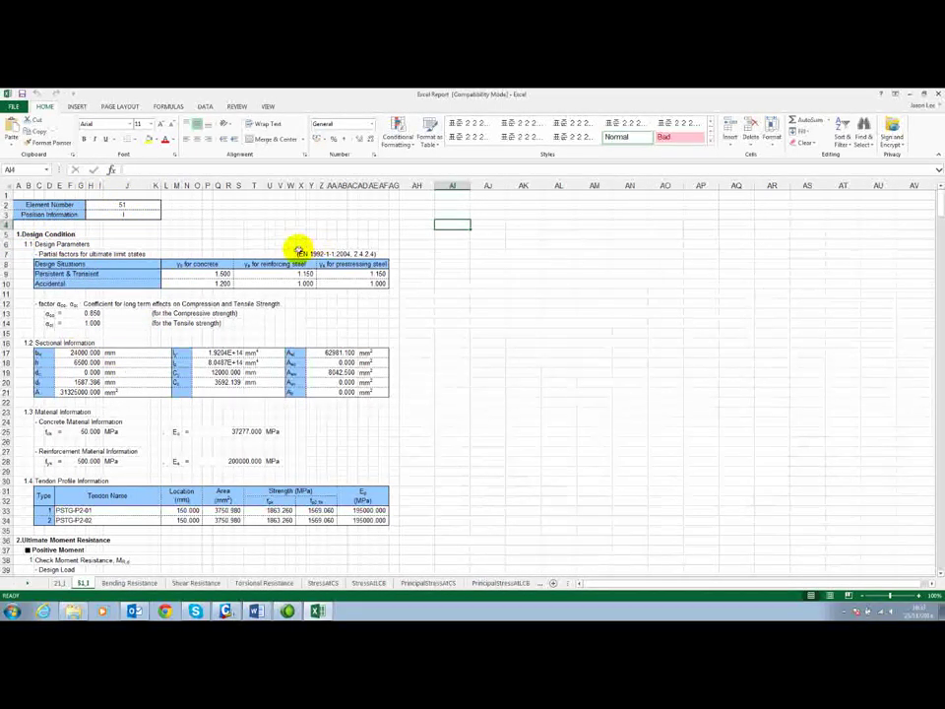
Switch to the Excel design report and examine element 51's design conditions, including the EN 1992-1-1:2004 partial factor reference.
drag(301, 253, 384, 254)
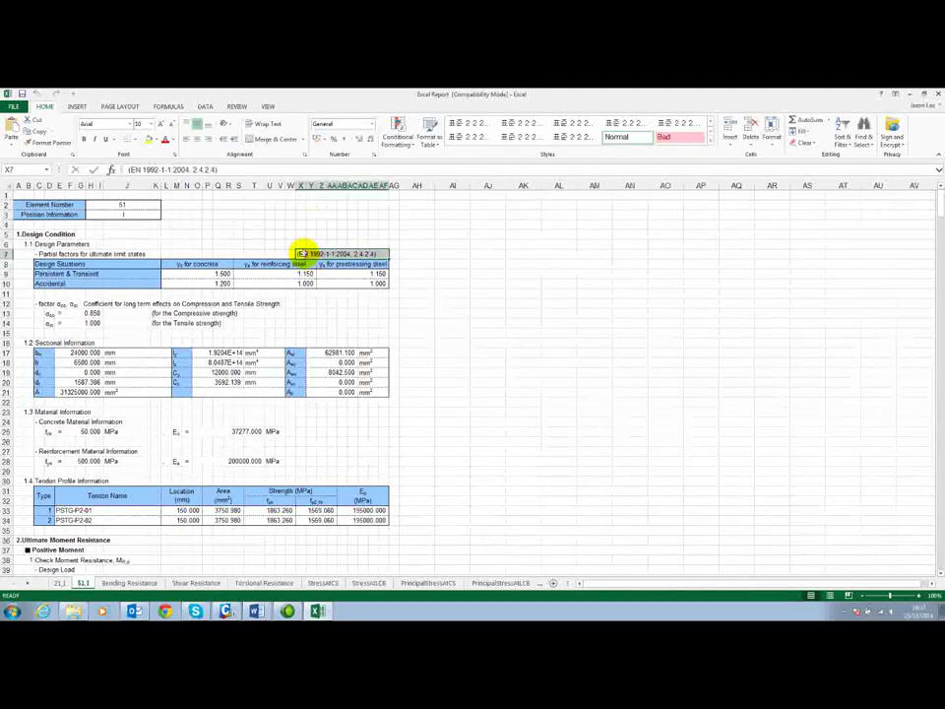
click(414, 301)
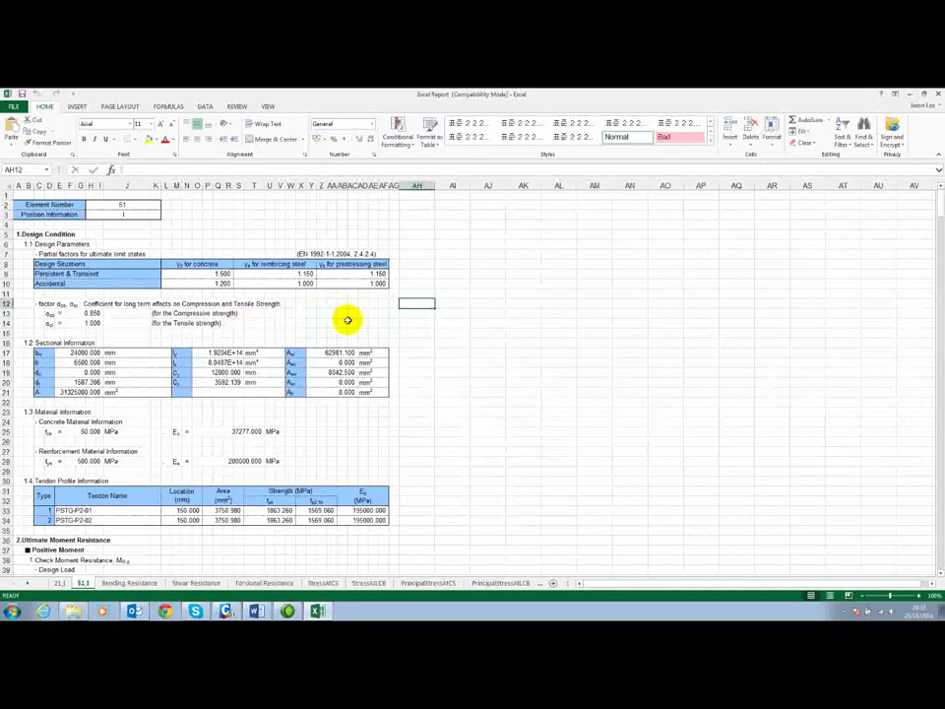
scroll(344, 315, down, 5)
scroll(354, 335, down, 3)
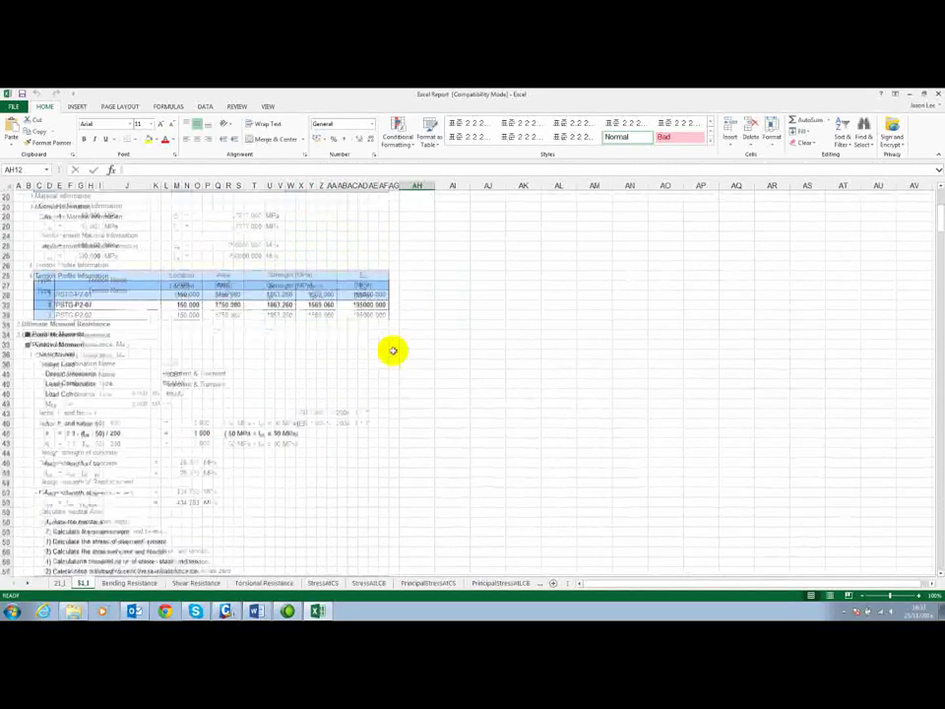
scroll(391, 351, down, 4)
click(392, 350)
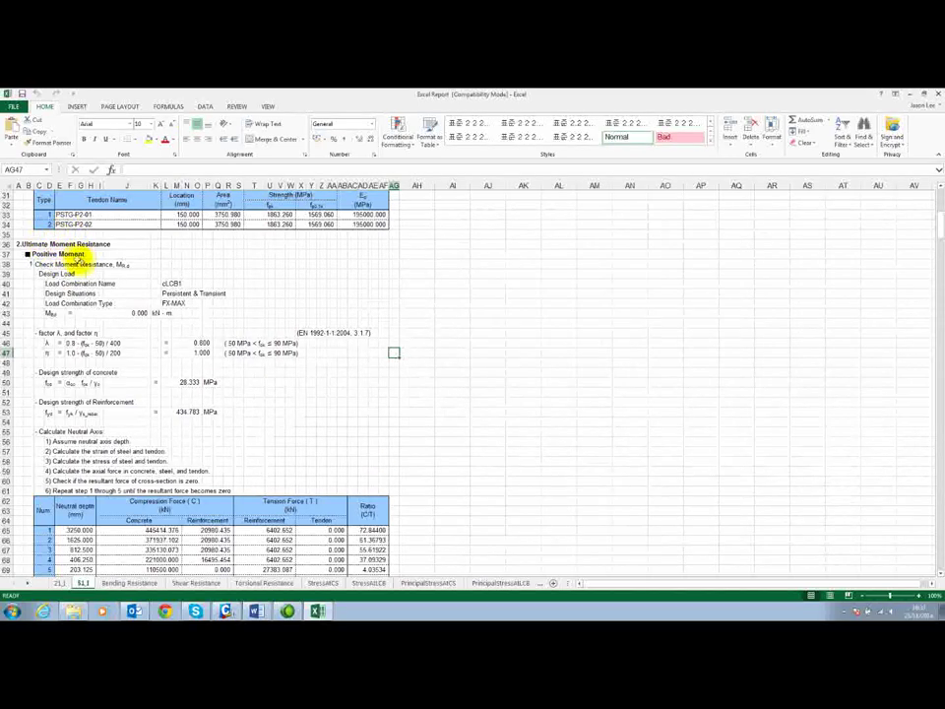
Examine element 51's positive moment resistance calculation, from the neutral axis iterations to the final resistance check.
scroll(131, 321, down, 6)
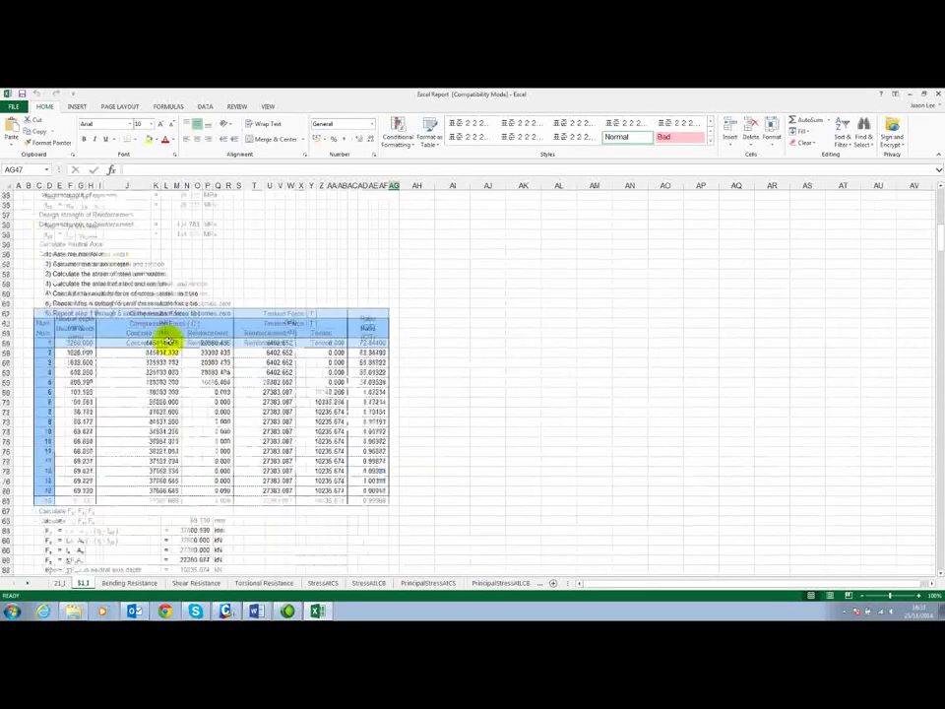
scroll(168, 339, down, 10)
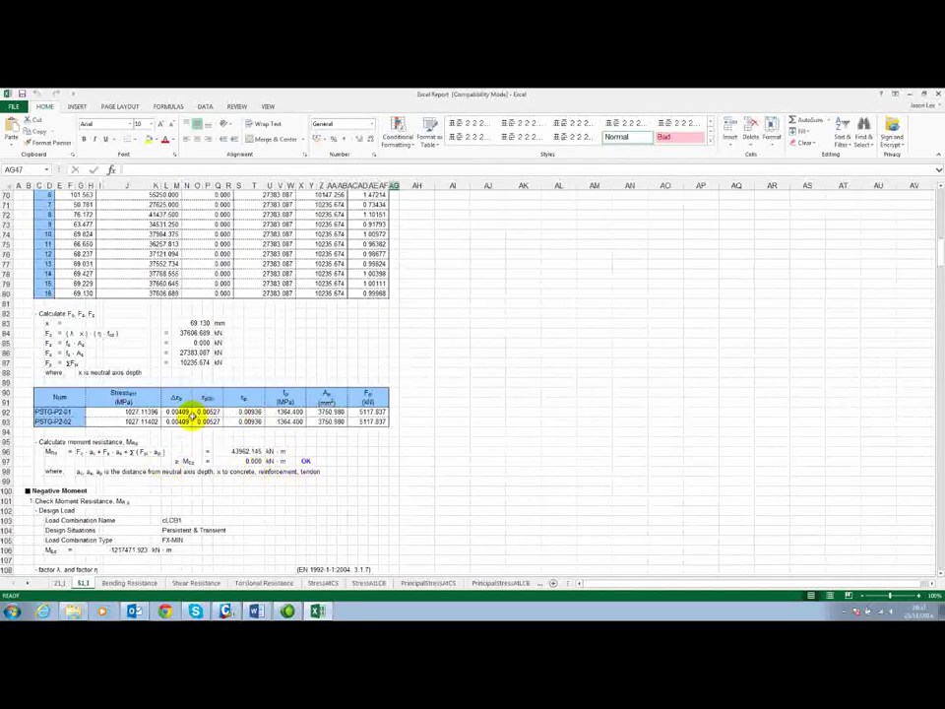
scroll(198, 423, down, 1)
click(300, 430)
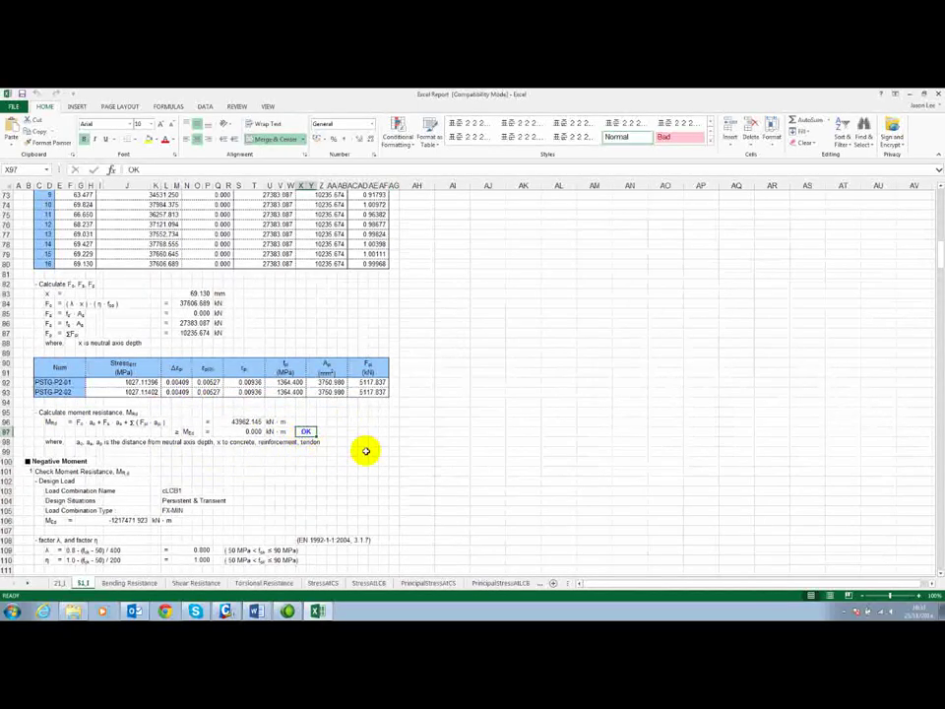
Examine element 51's negative moment resistance calculation, from the neutral axis iterations to the final check against the design moment.
scroll(365, 451, down, 6)
click(365, 451)
scroll(366, 451, down, 6)
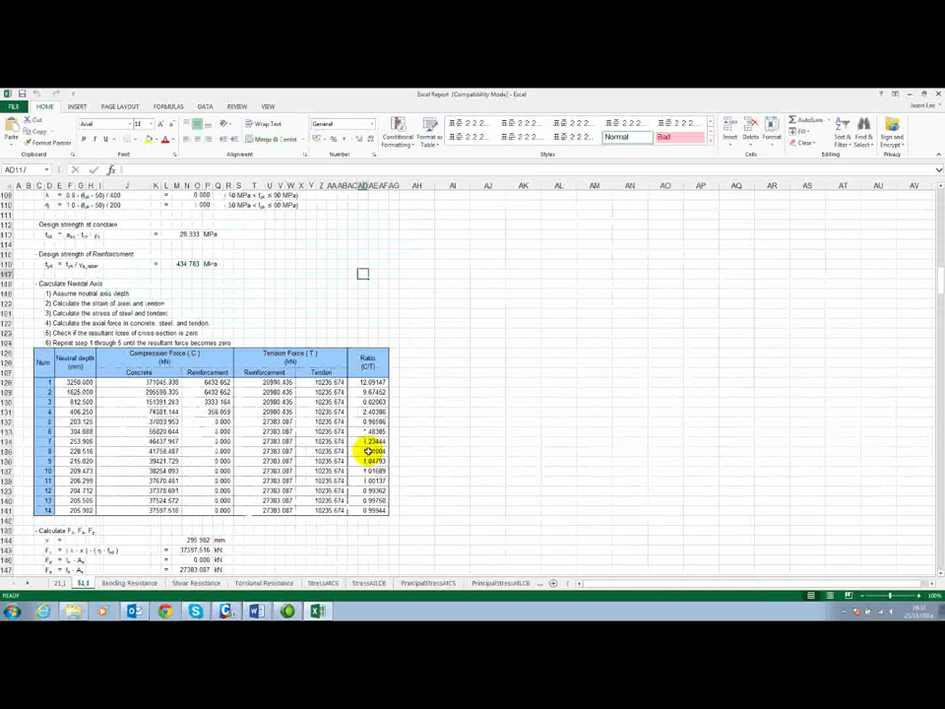
scroll(367, 450, down, 7)
click(305, 471)
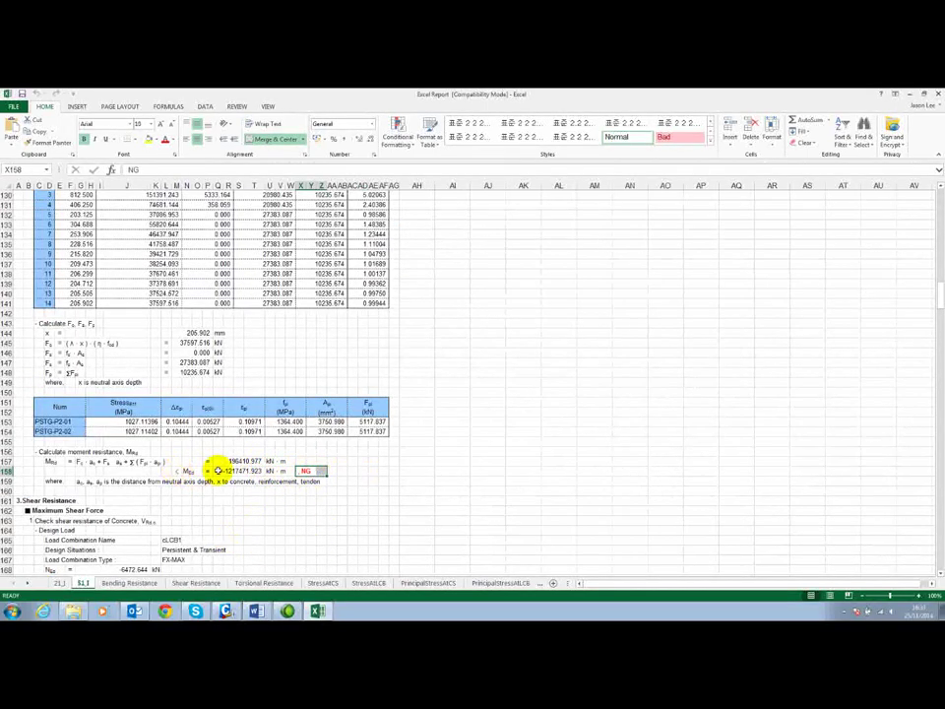
click(527, 382)
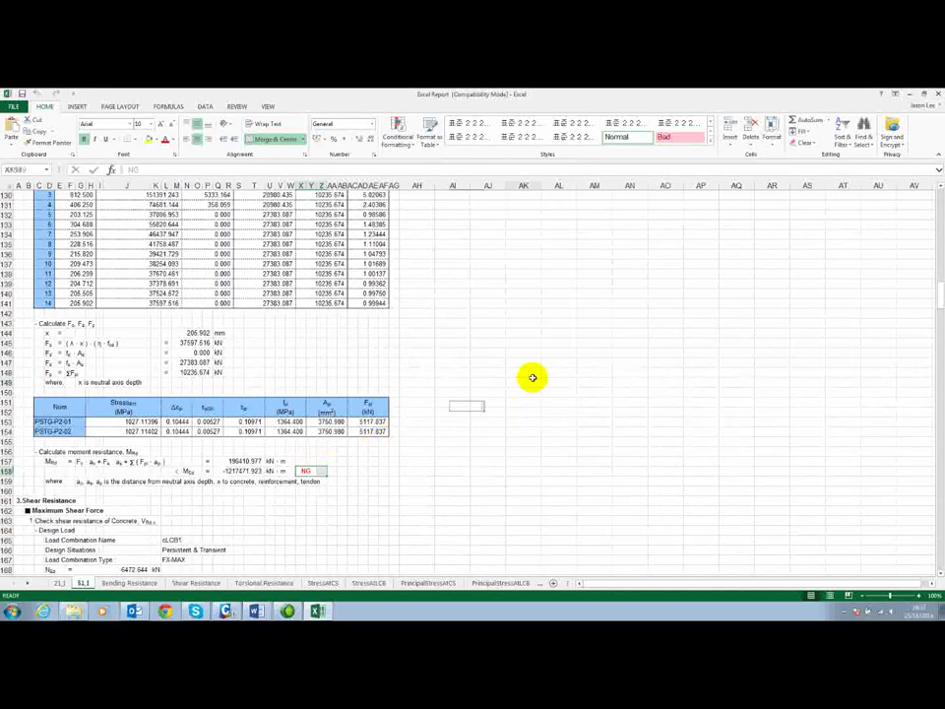
Switch from the Excel report back to midas Civil and close the PSC output position settings.
click(911, 95)
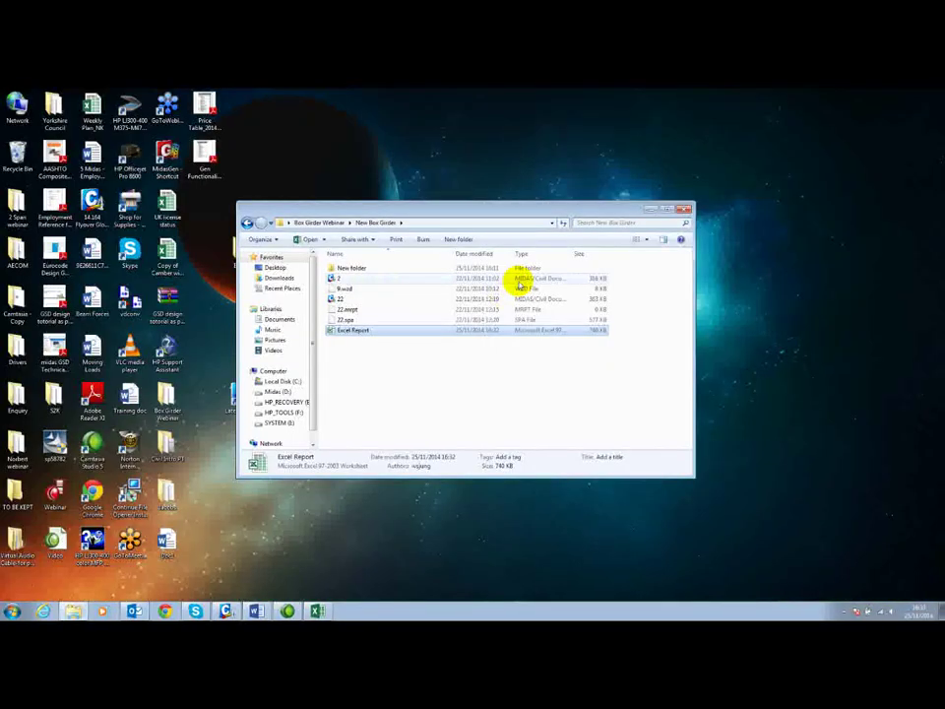
click(224, 612)
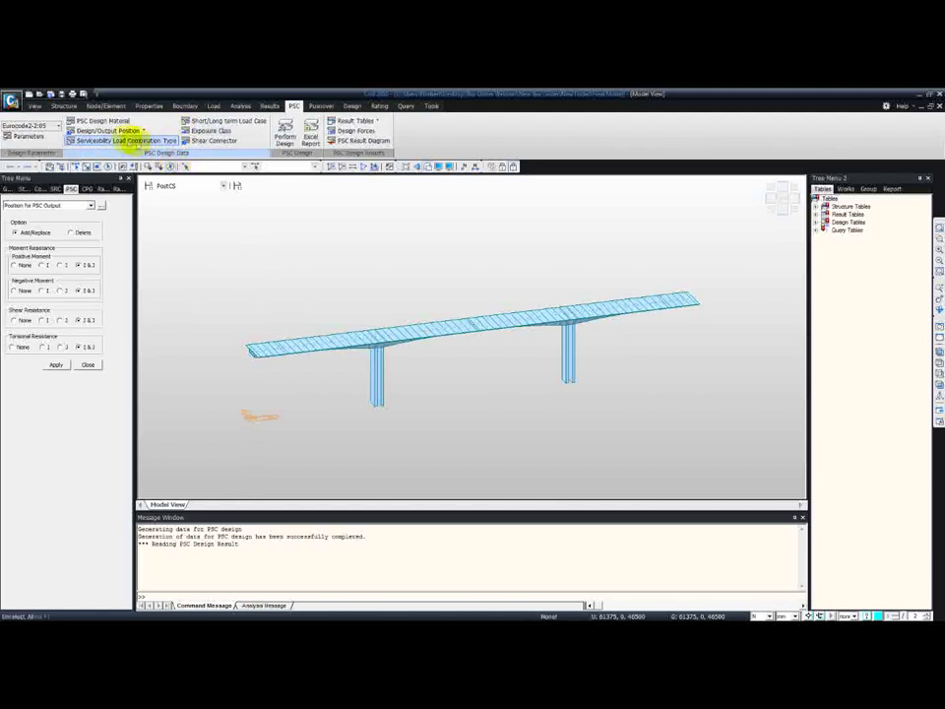
click(88, 364)
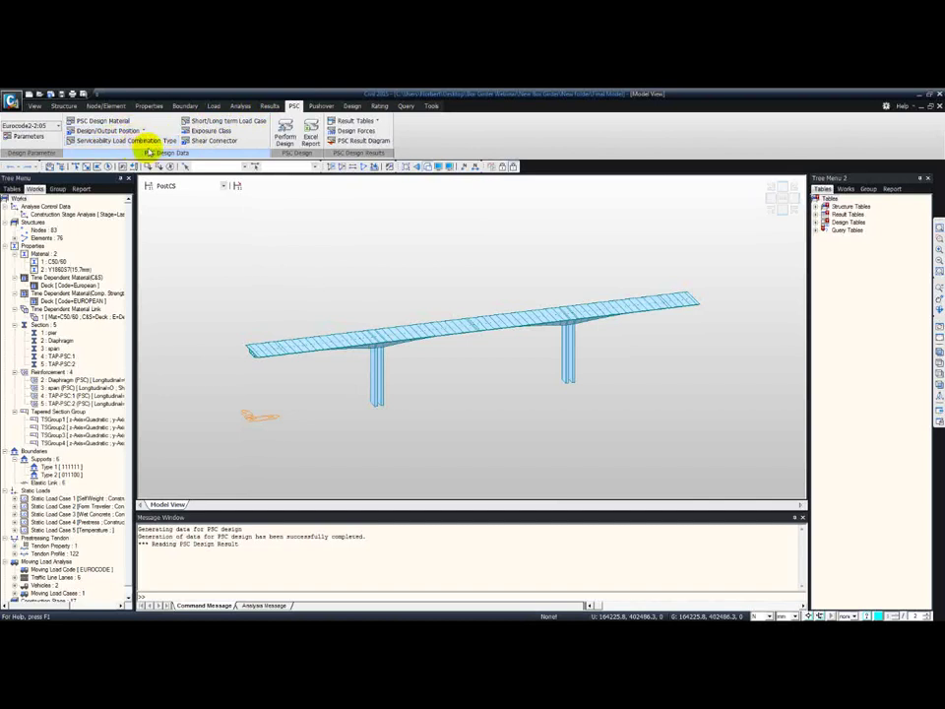
Open the concrete design load combinations and inspect the automatic generation options for the Eurocode design code without generating any.
click(269, 105)
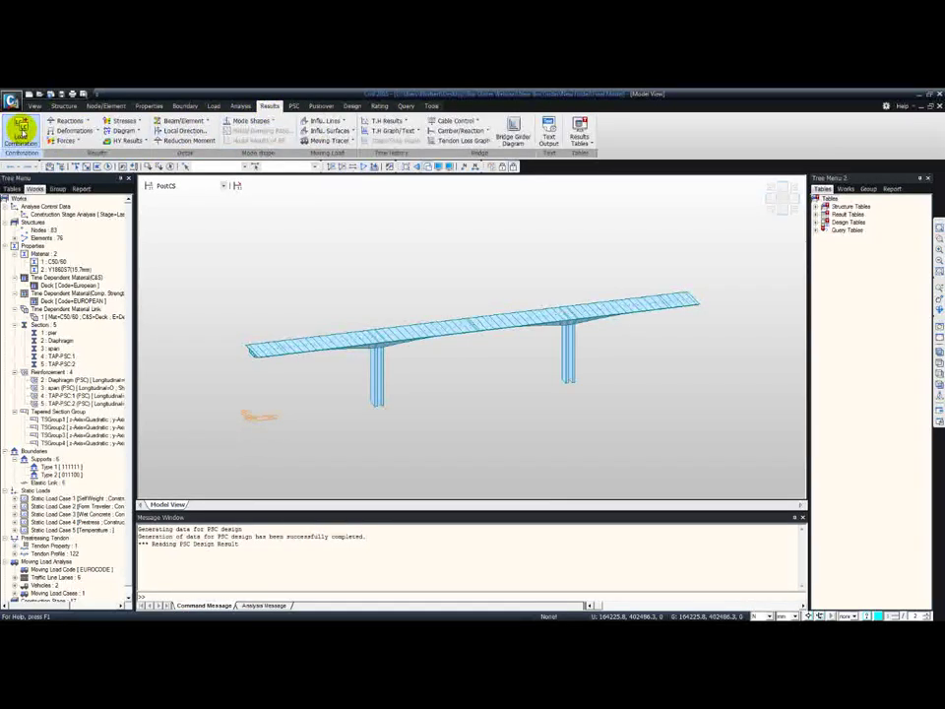
click(21, 124)
click(85, 110)
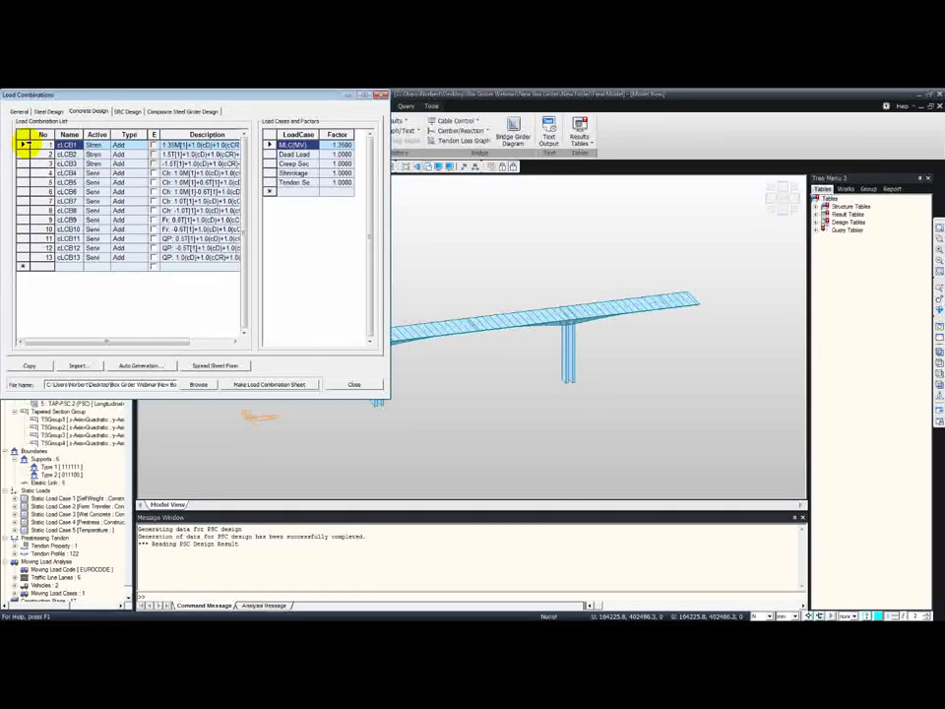
click(138, 366)
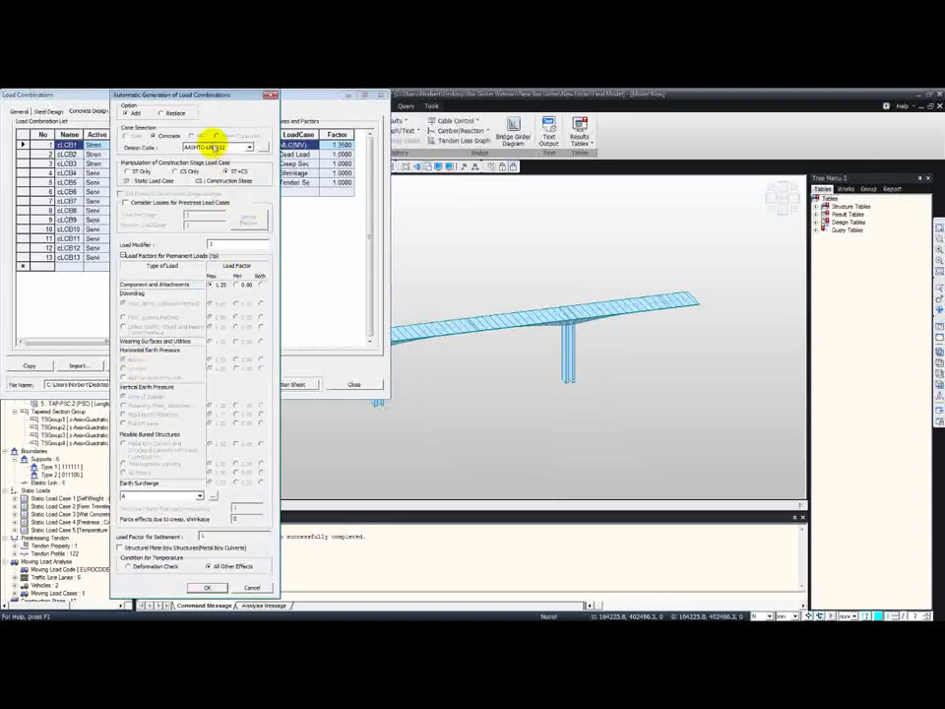
click(215, 145)
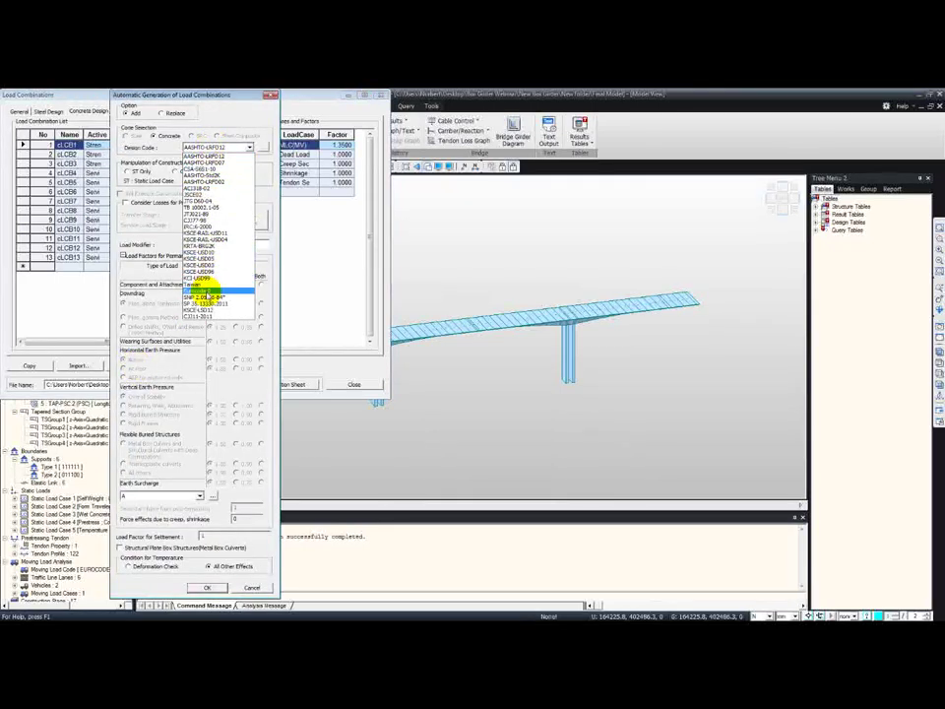
click(200, 291)
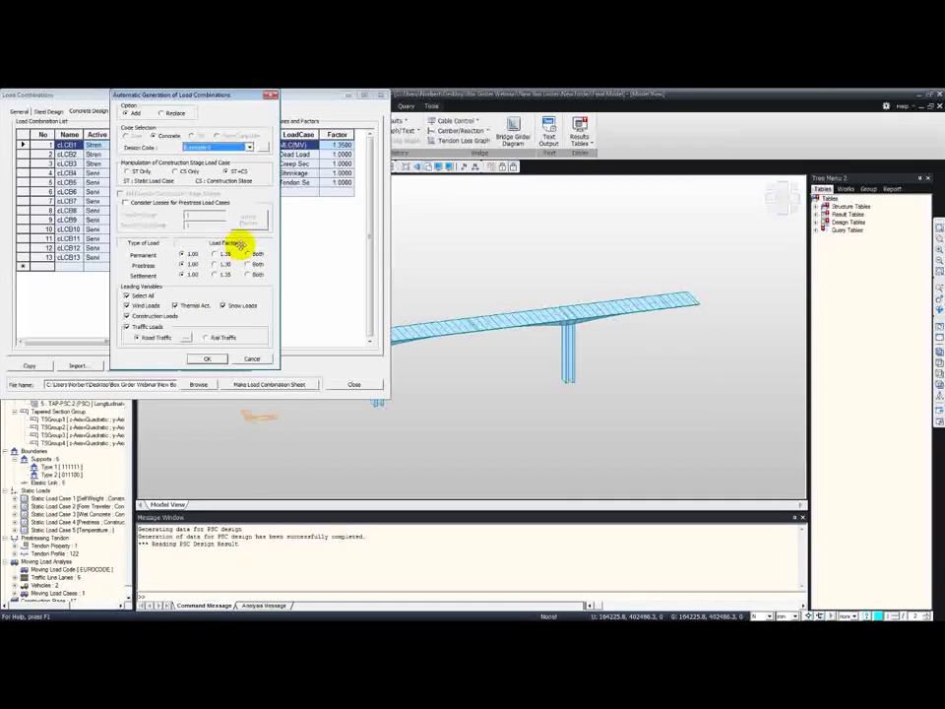
click(247, 360)
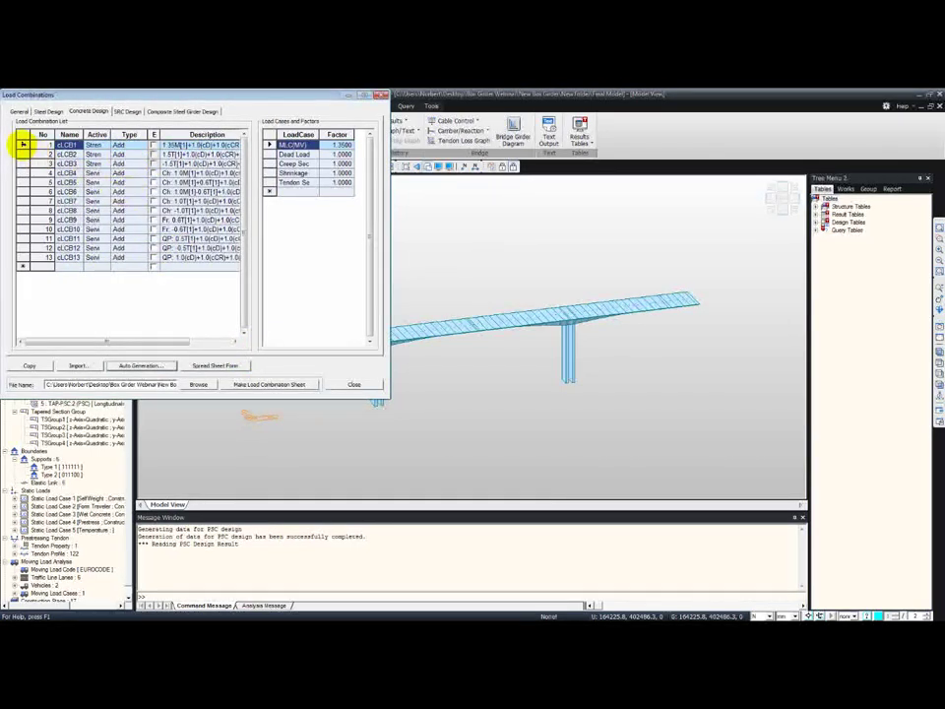
Review the strength combinations cLCB1 to cLCB3 and the serviceability combinations cLCB4 to cLCB13, and close the load combinations.
drag(21, 144, 17, 165)
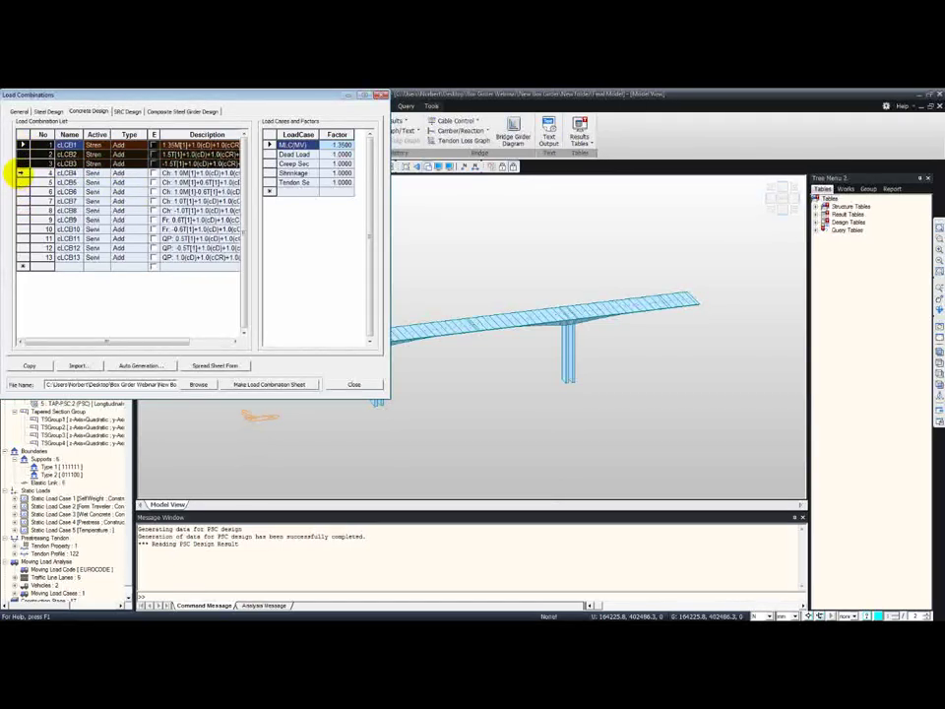
click(20, 174)
click(21, 182)
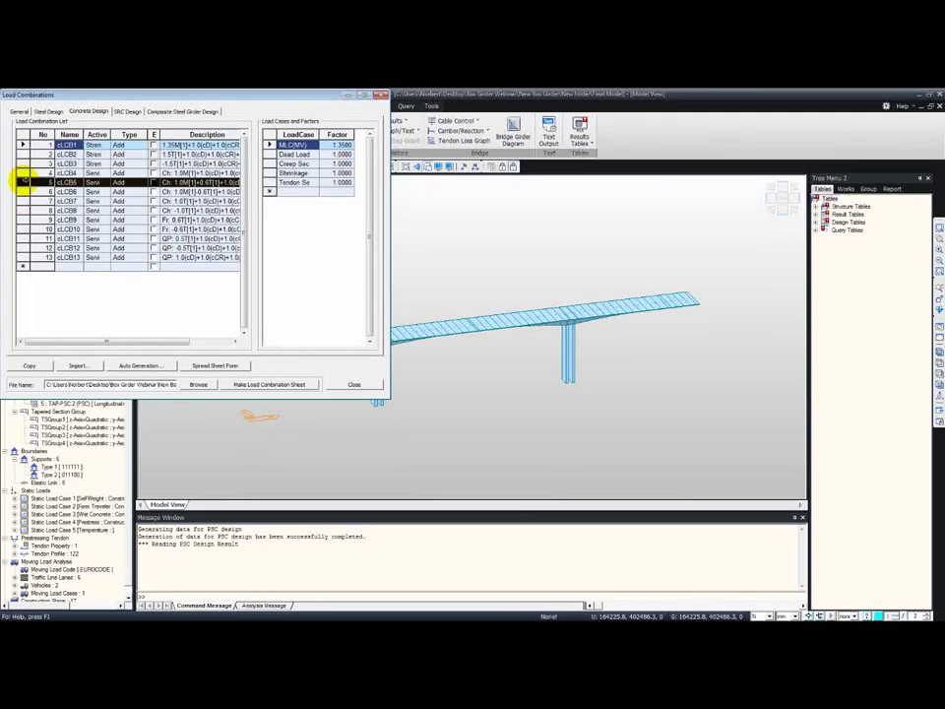
drag(21, 182, 20, 256)
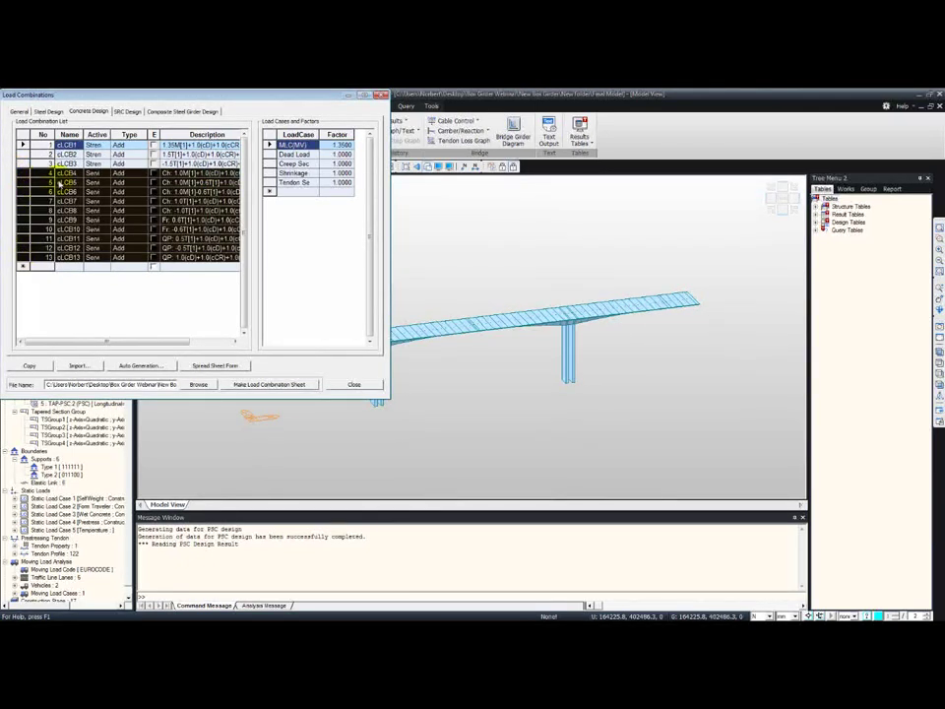
click(353, 384)
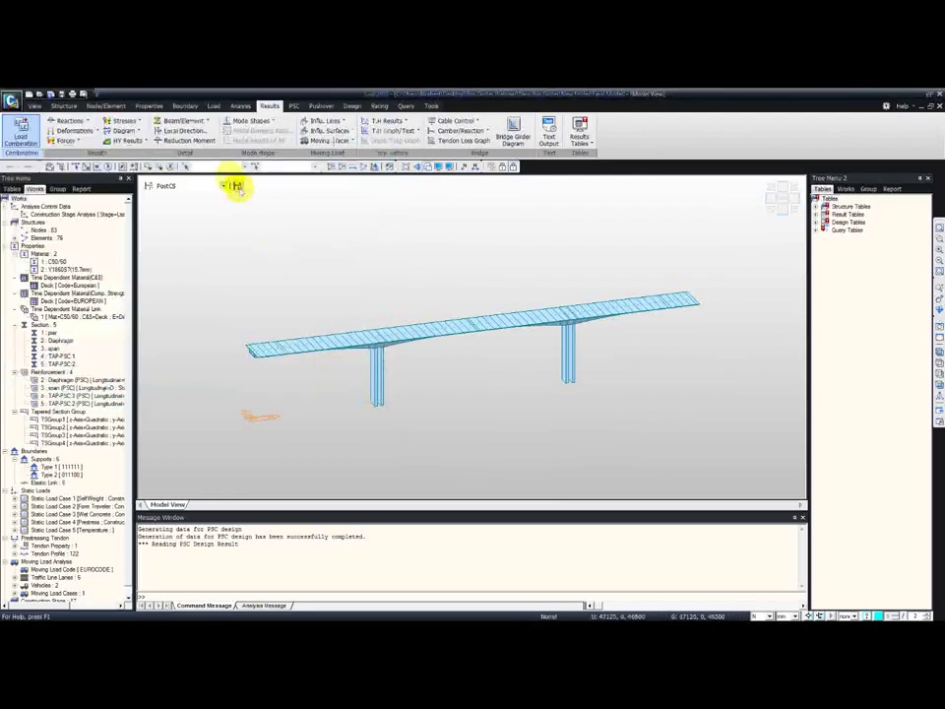
Review the quasi-permanent, frequent and characteristic serviceability combination assignments and the available PSC result tables.
click(293, 107)
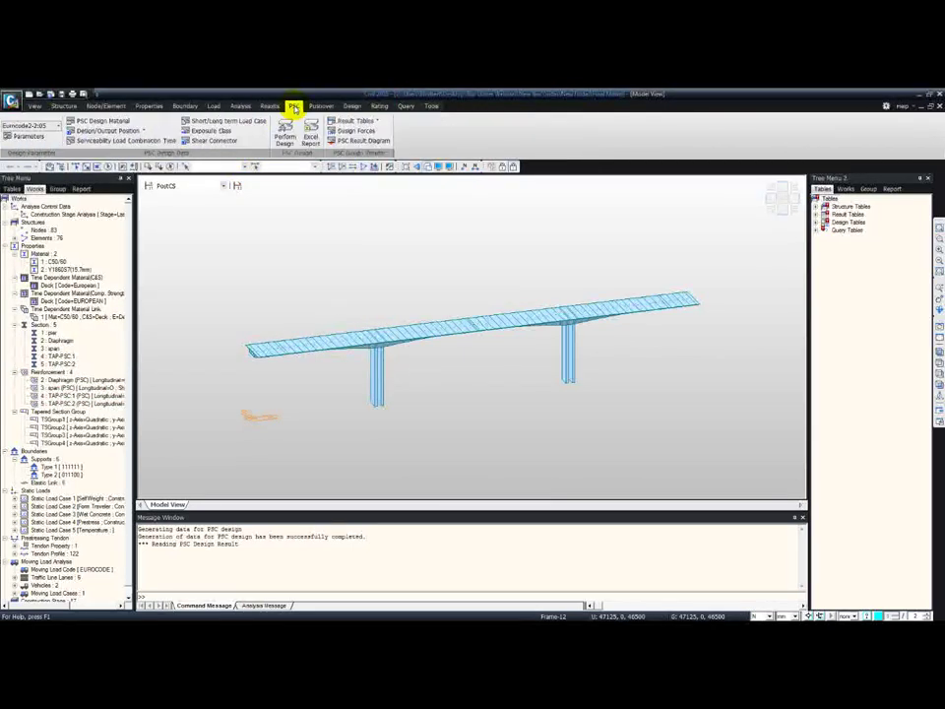
click(128, 141)
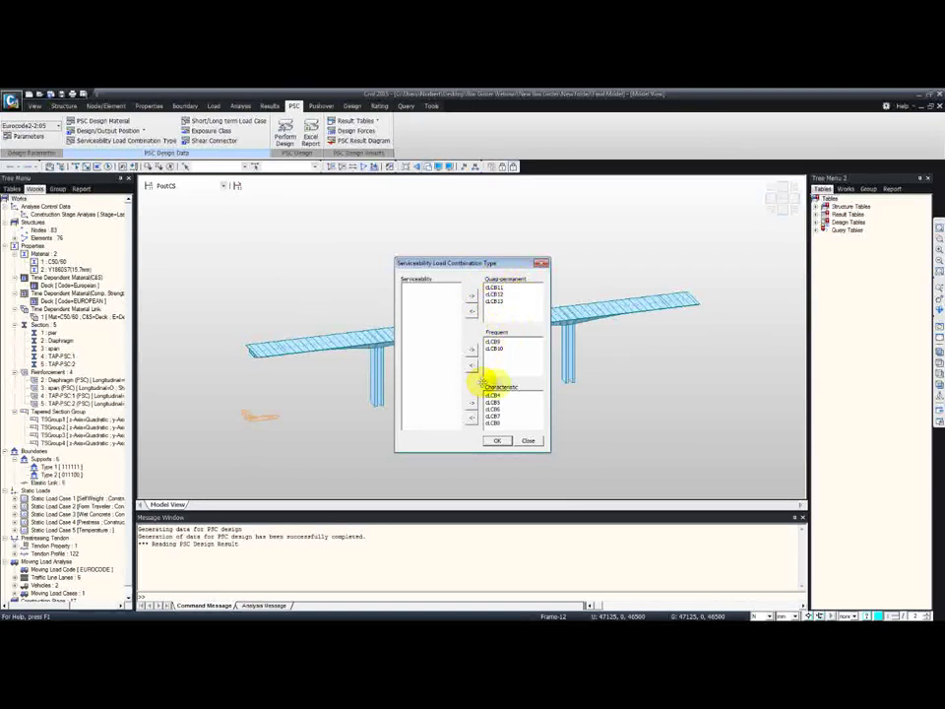
click(529, 443)
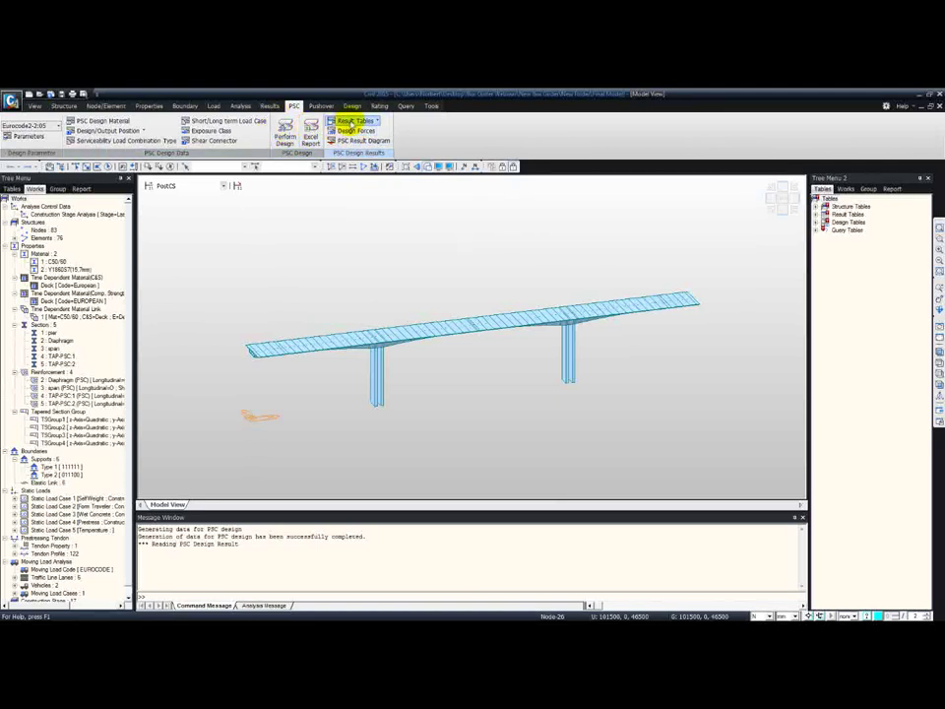
click(352, 122)
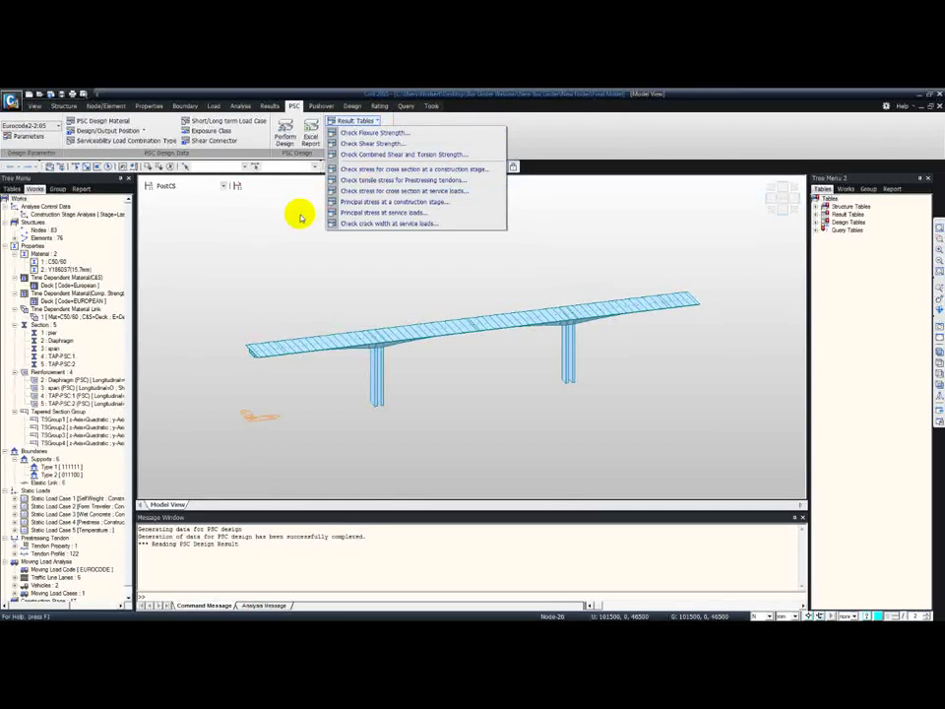
click(300, 216)
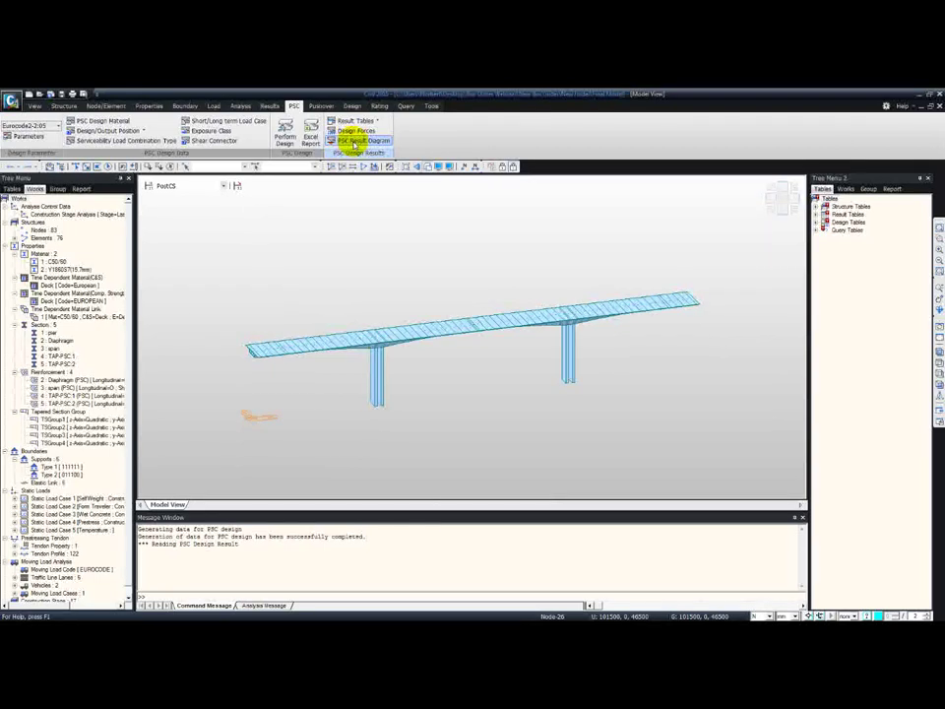
Display the maximum Flexure-y force diagram for all combinations with solid fill and inspect it in a side elevation.
click(355, 142)
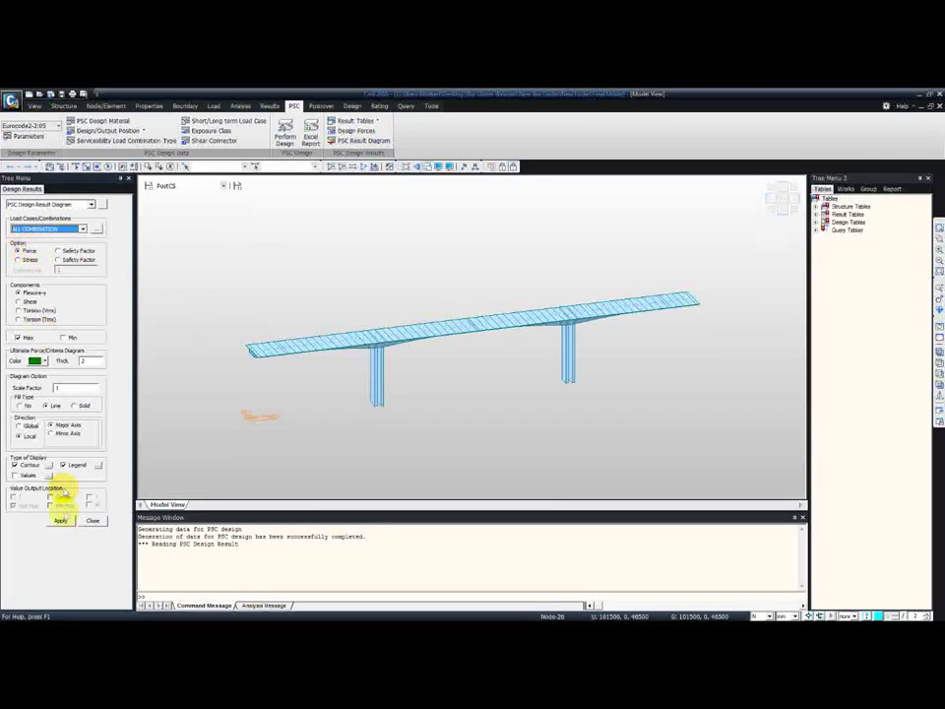
click(73, 405)
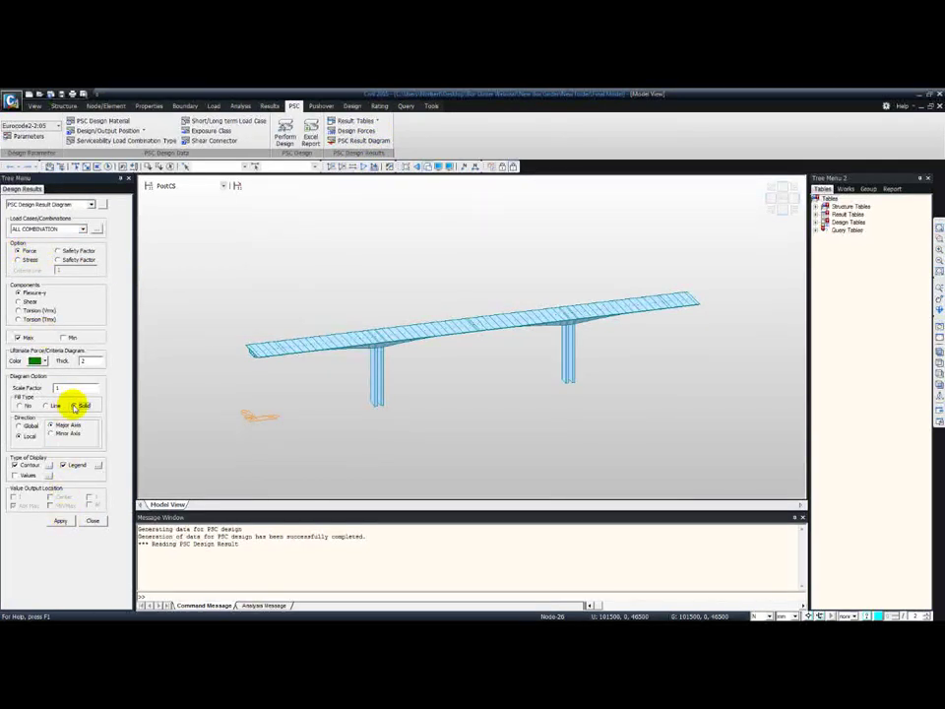
click(62, 520)
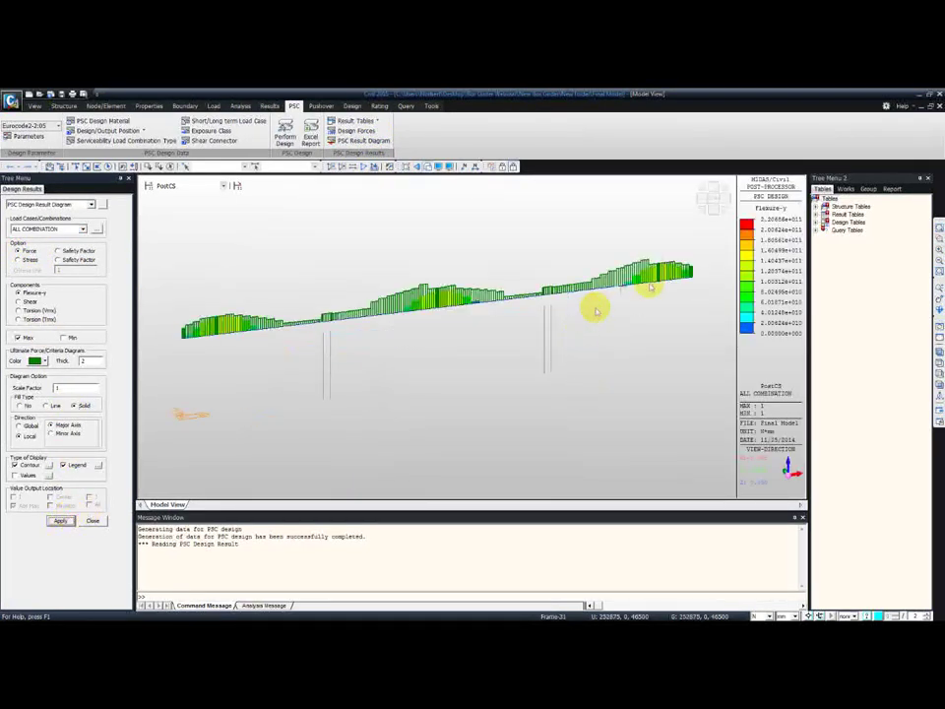
click(712, 209)
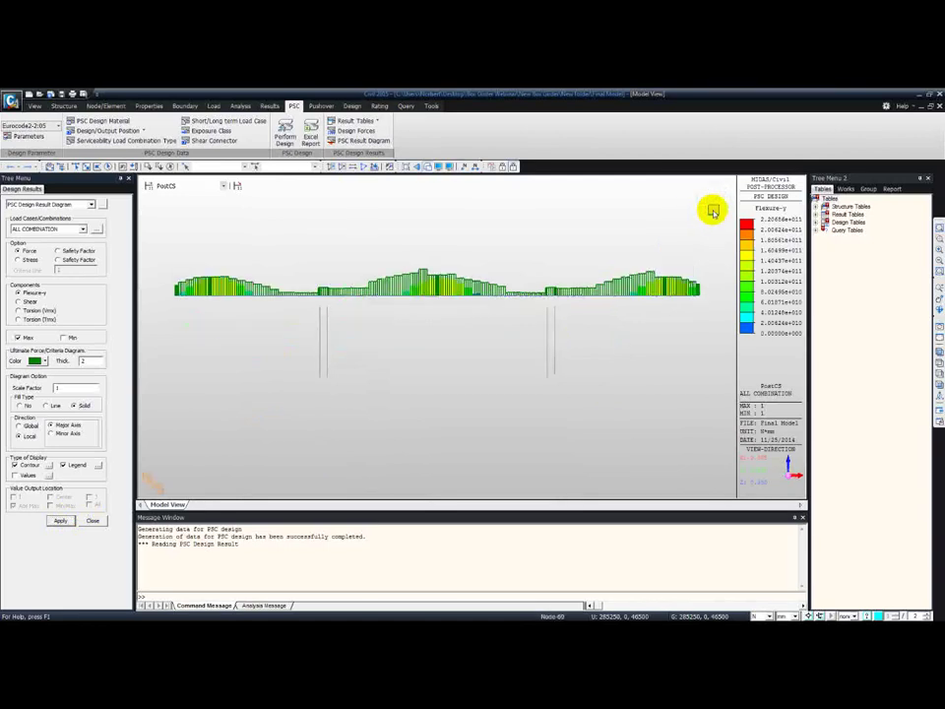
scroll(208, 296, up, 5)
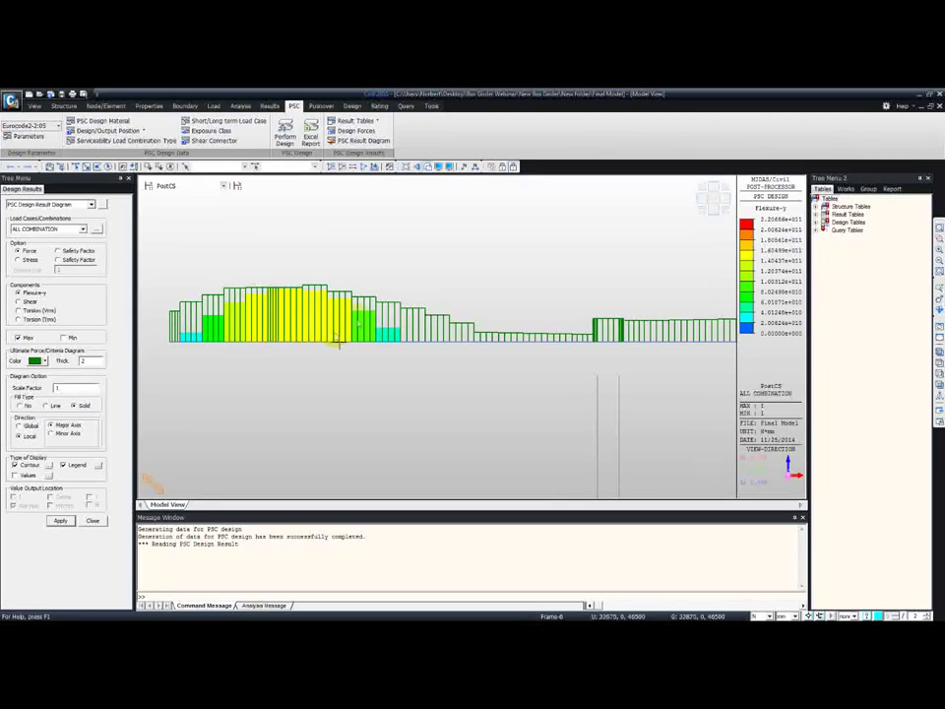
Display the construction stage compressive stress diagram of the girder at point 3 (+y,-z) and inspect it along the bridge.
click(31, 260)
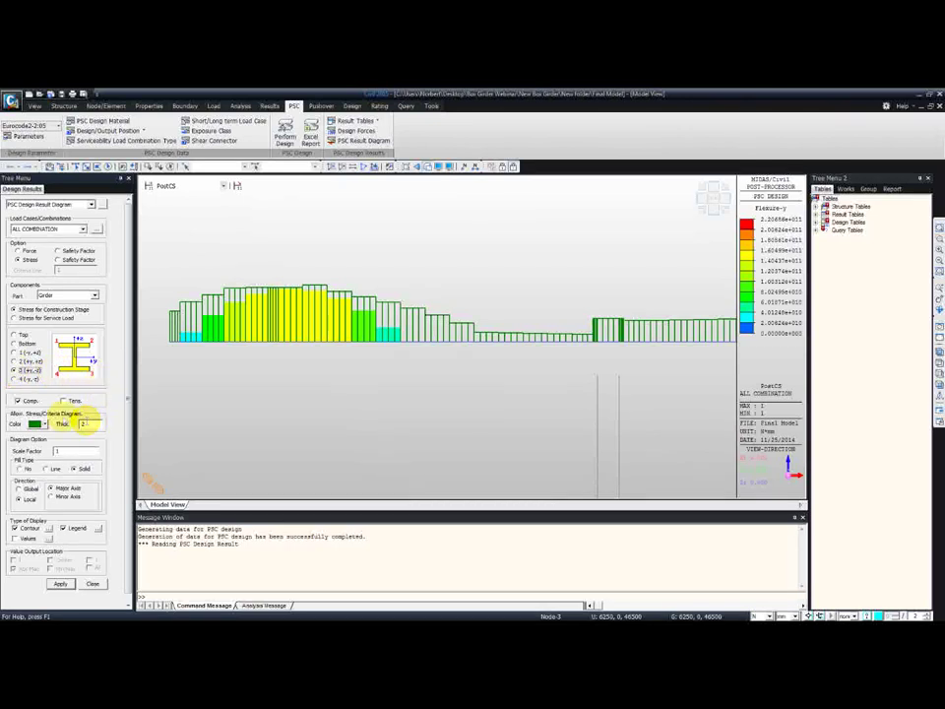
scroll(128, 422, down, 1)
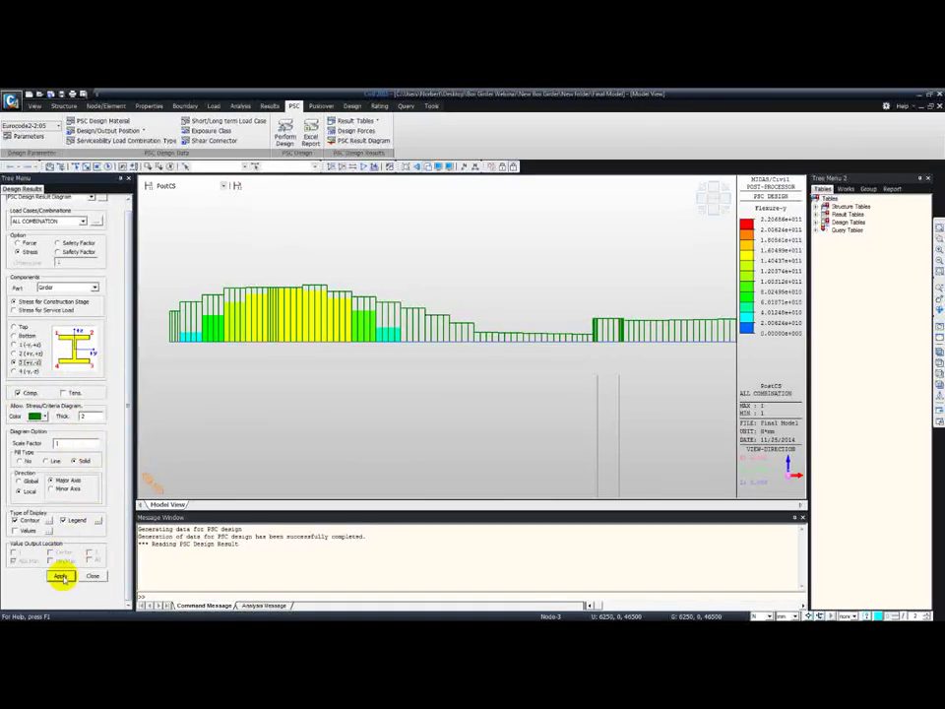
click(60, 574)
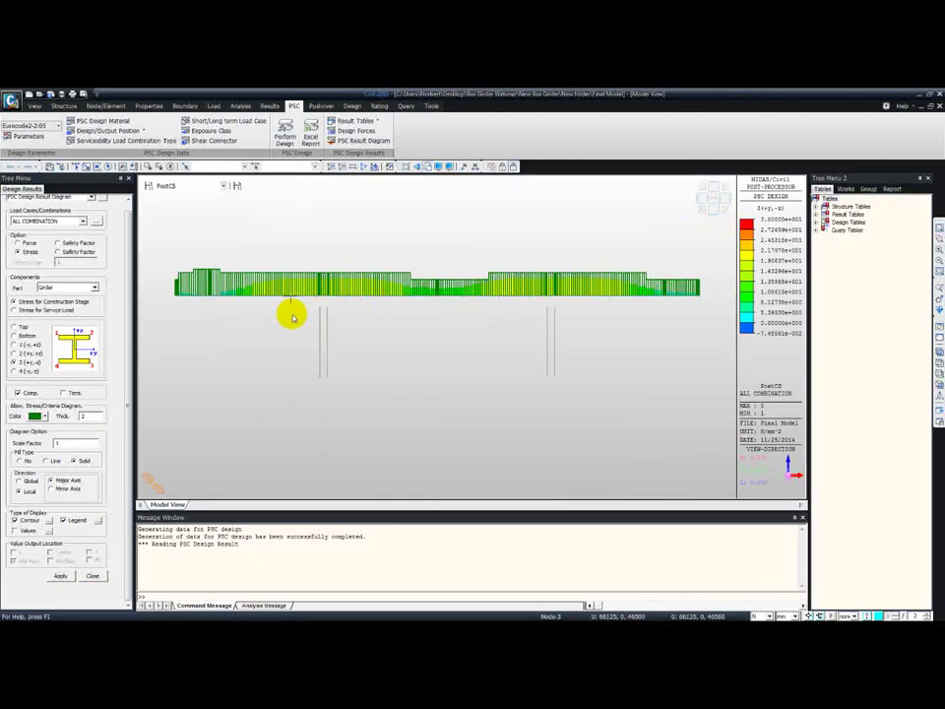
scroll(300, 306, up, 1)
scroll(293, 306, up, 4)
middle_drag(285, 306, 321, 341)
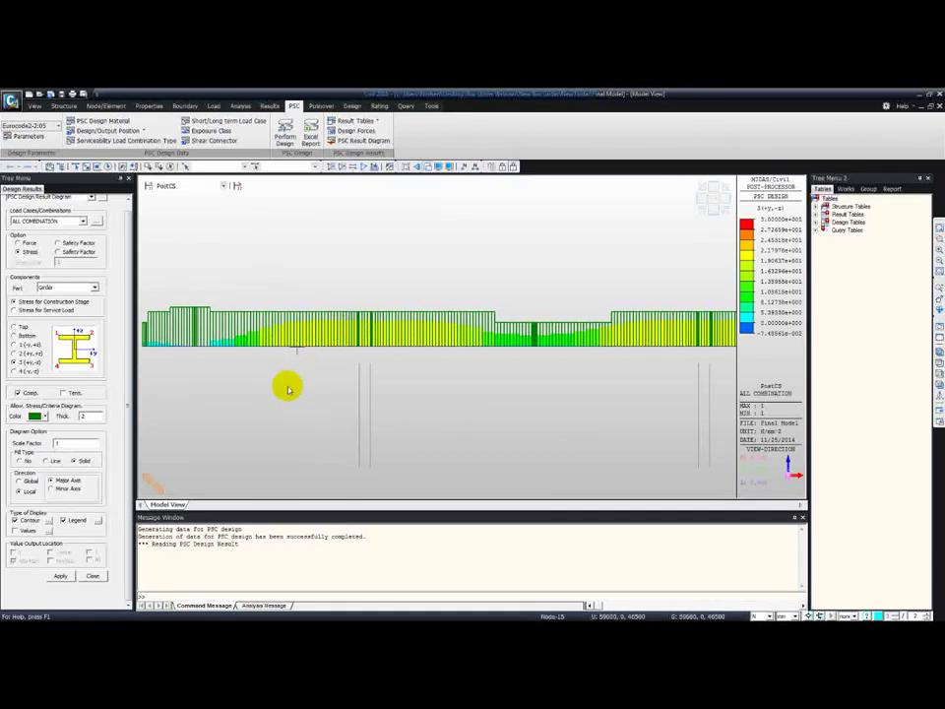
scroll(295, 387, down, 1)
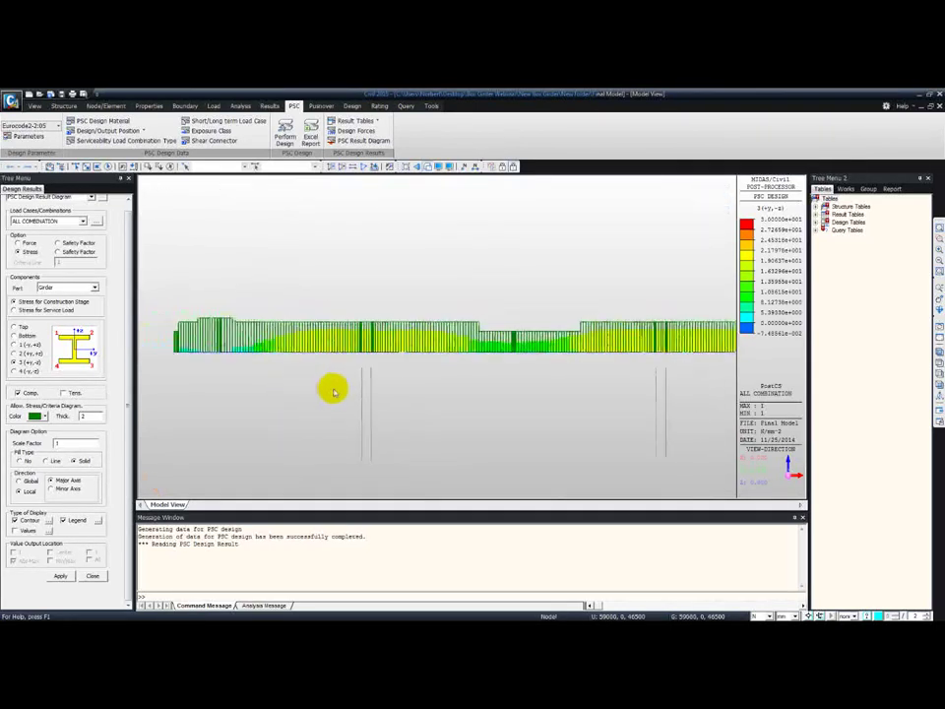
scroll(335, 392, down, 1)
middle_drag(443, 397, 414, 356)
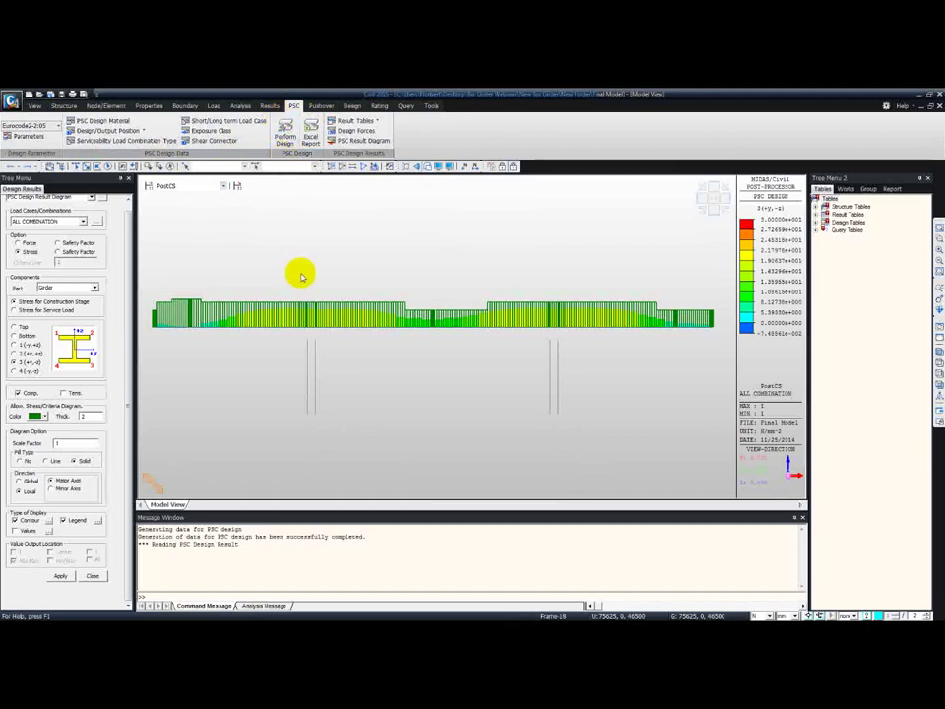
Display the DXYZ displacement contour of the bridge for the combination CBCmin: cLCB6.
mouse_move(302, 277)
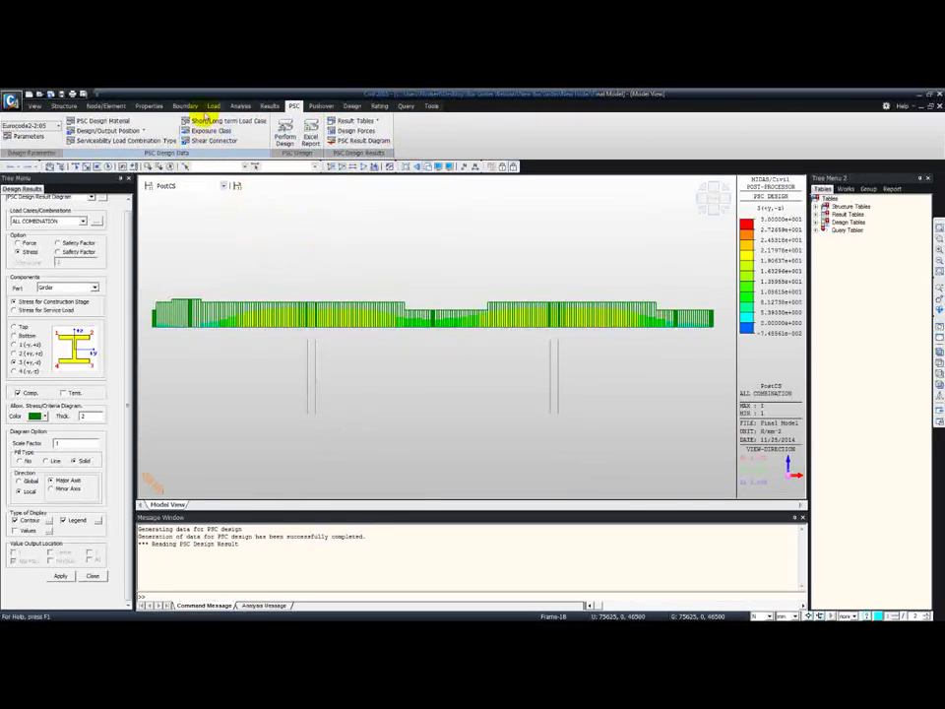
click(267, 105)
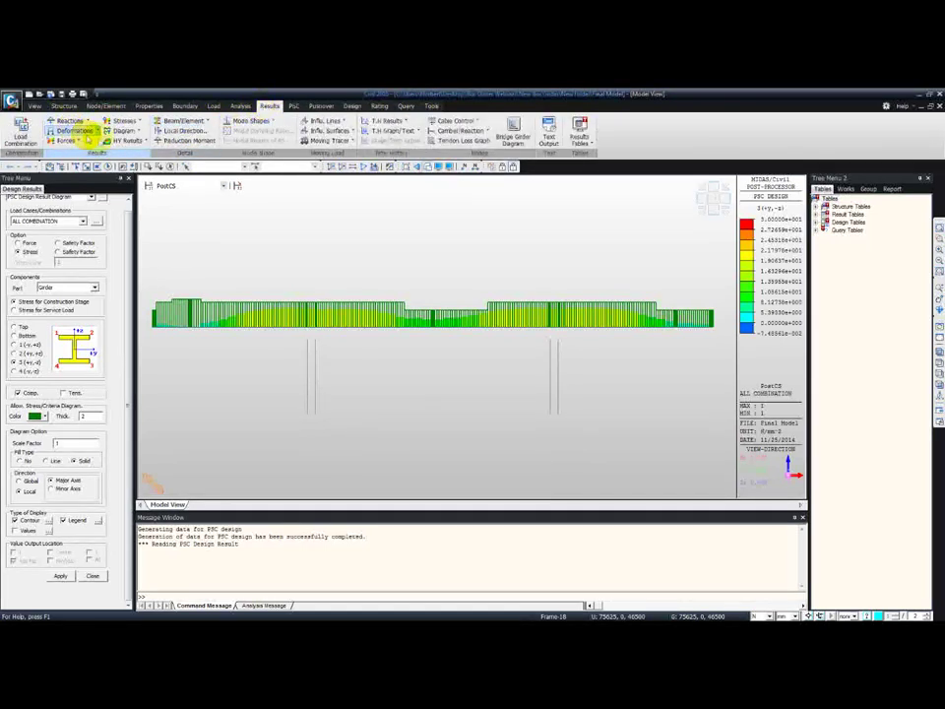
click(86, 133)
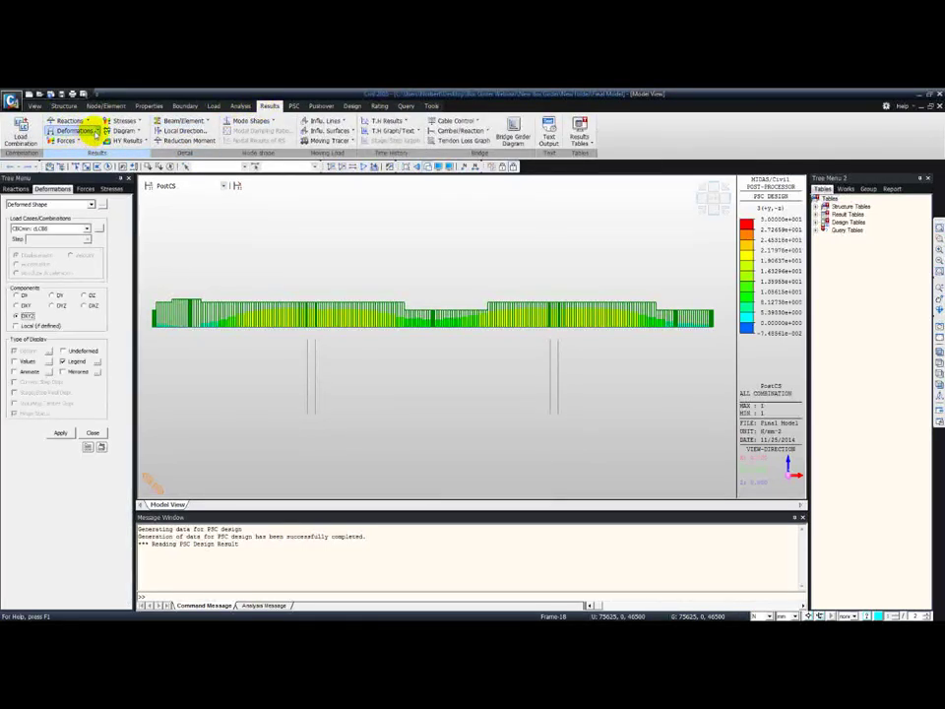
click(49, 204)
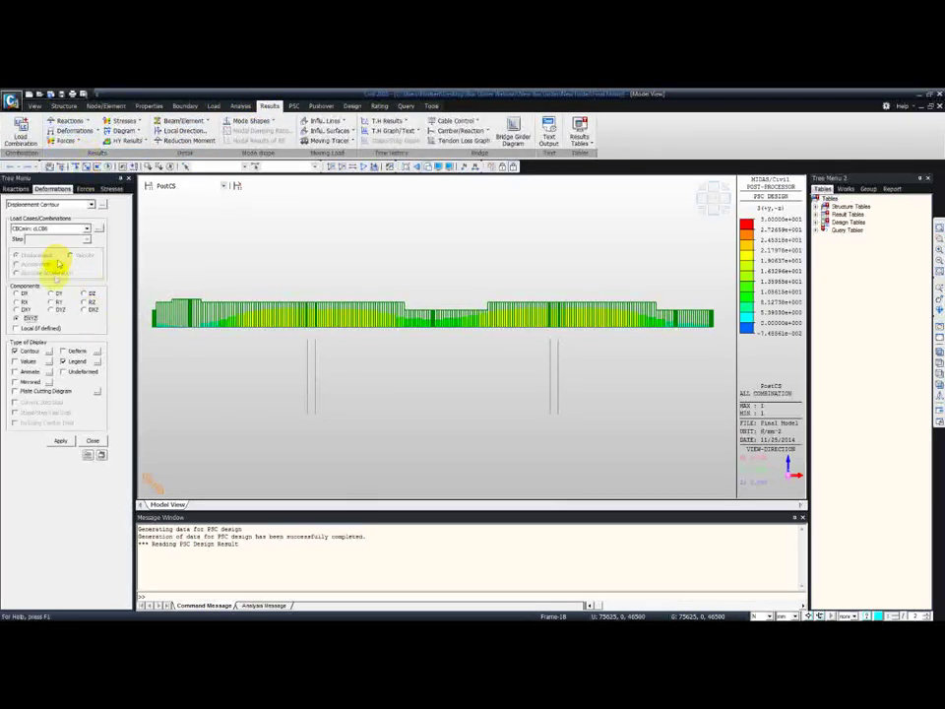
click(46, 222)
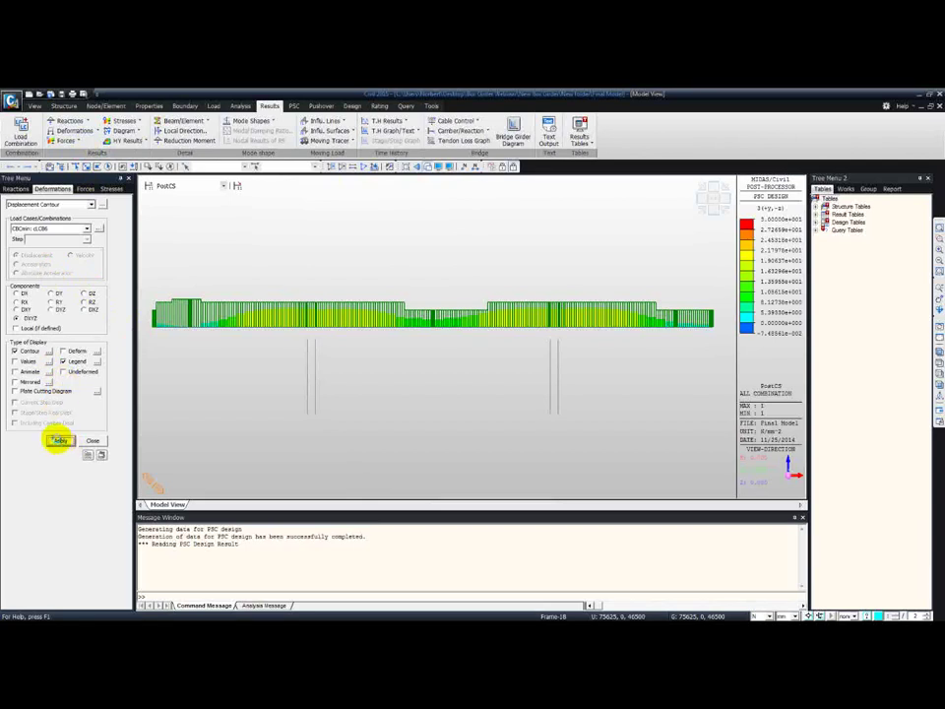
click(60, 440)
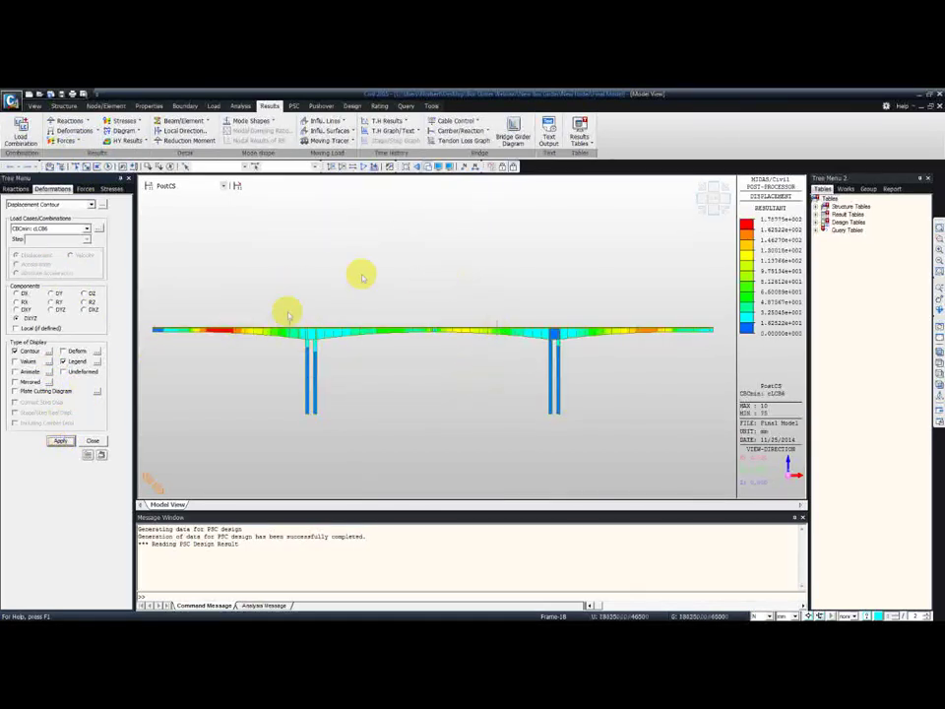
Save the displacement contour view as a Dynamic Report image and show the report contents tree.
right_click(379, 412)
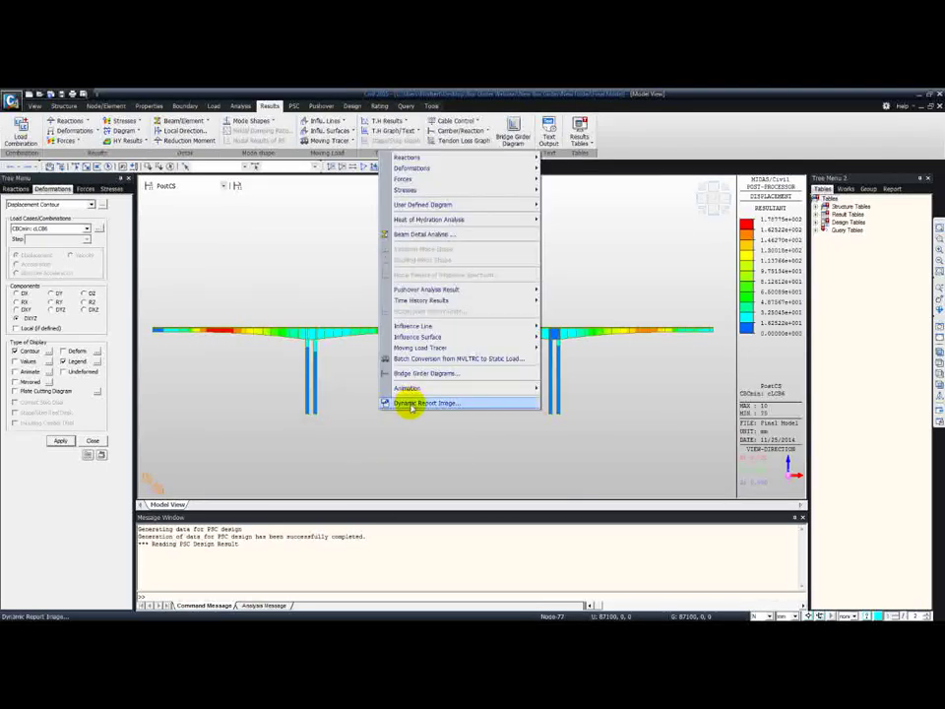
click(410, 403)
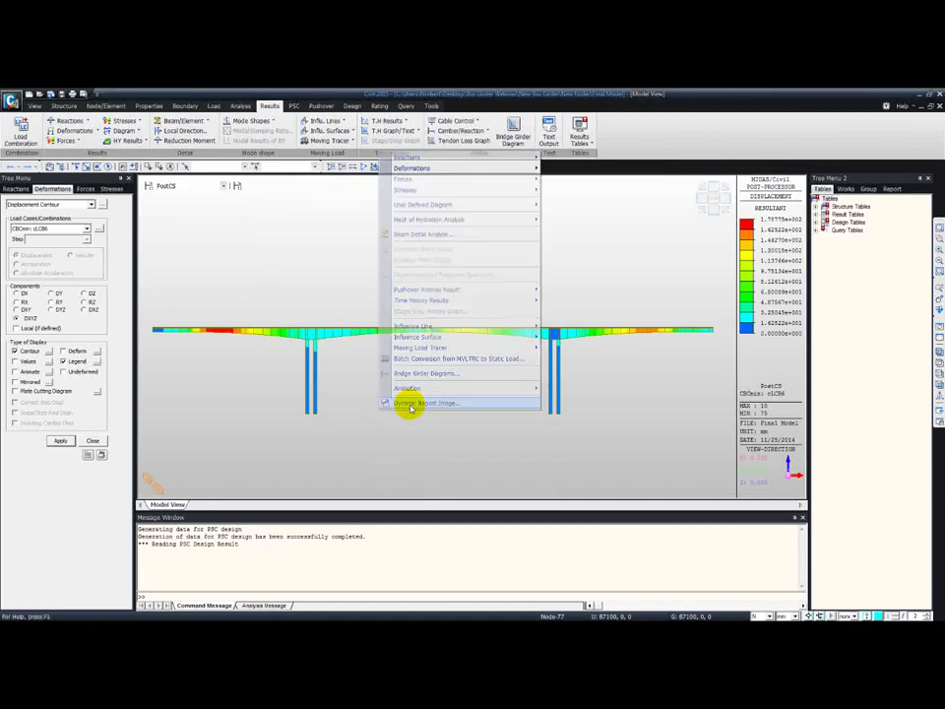
click(493, 373)
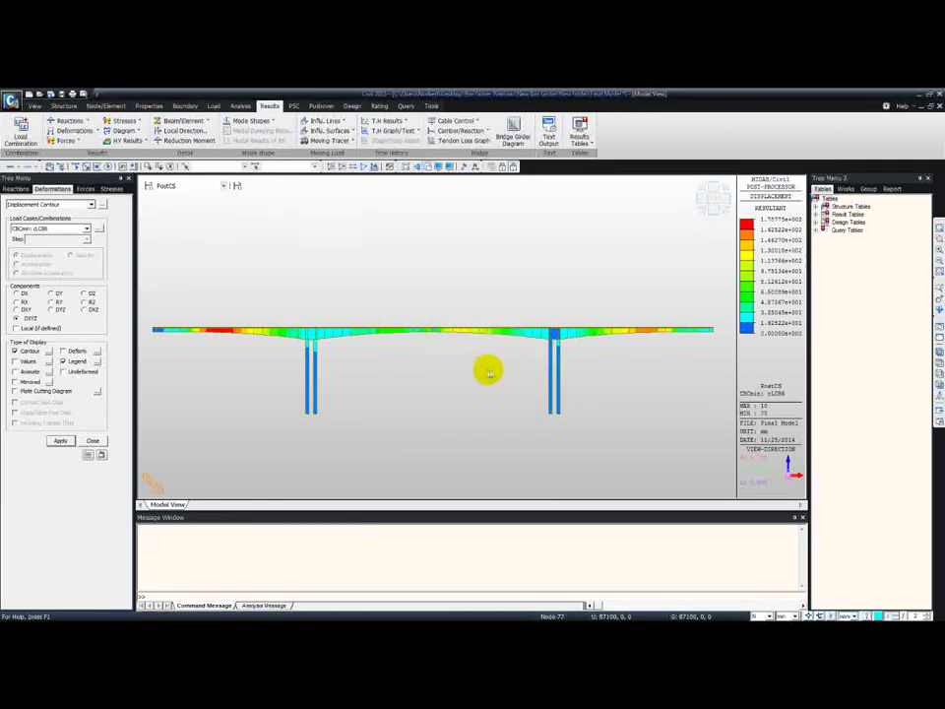
click(891, 189)
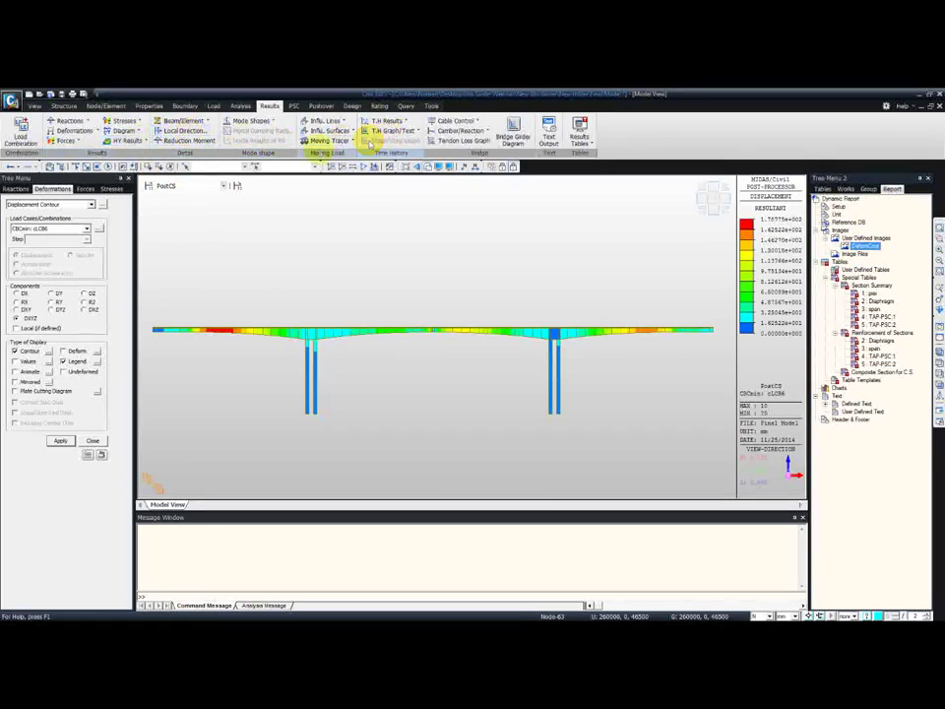
Generate the beam force result table for elements 3 and 4 under the Temperature load case, with only Part i.
click(581, 134)
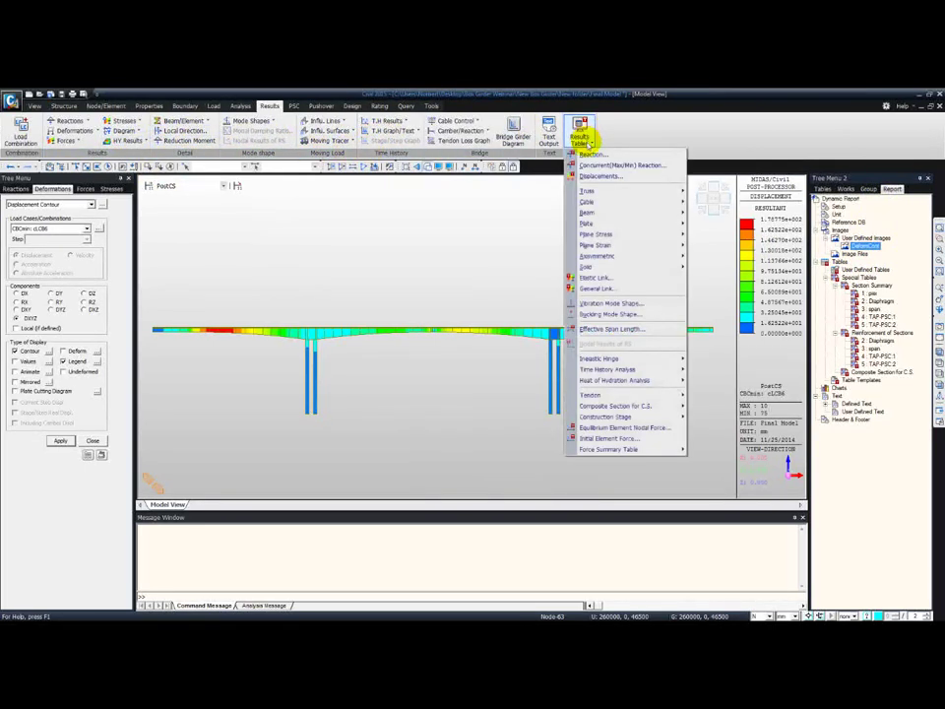
mouse_move(630, 211)
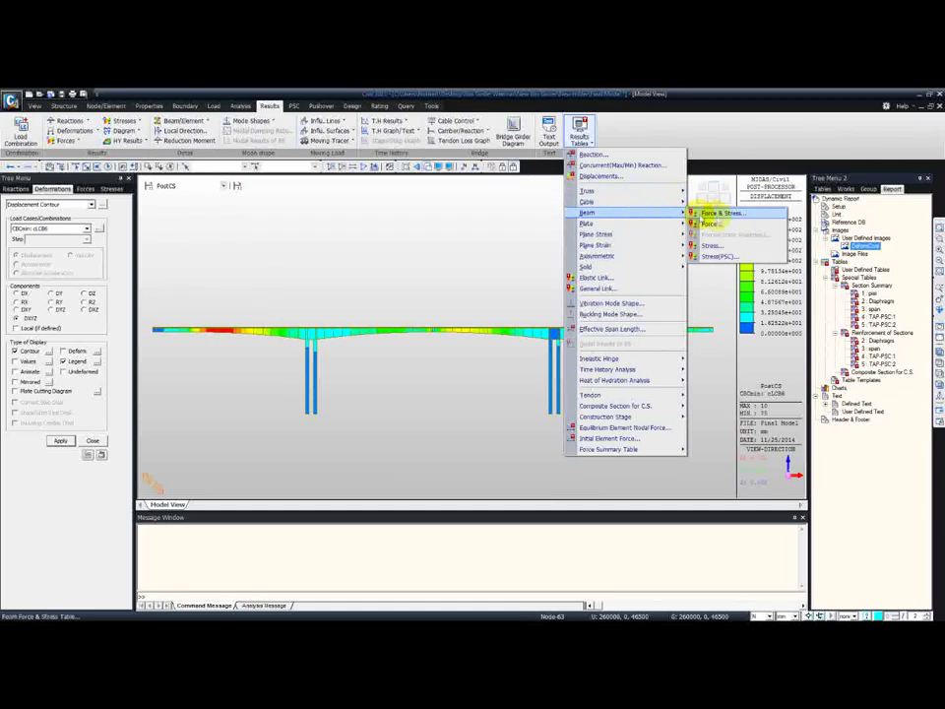
click(722, 225)
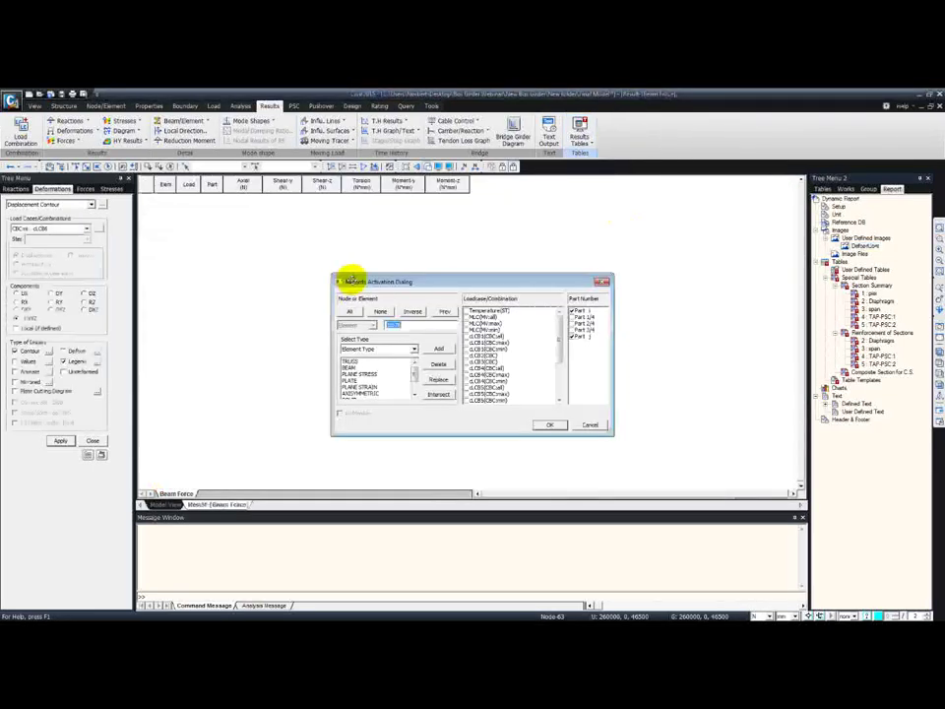
click(581, 335)
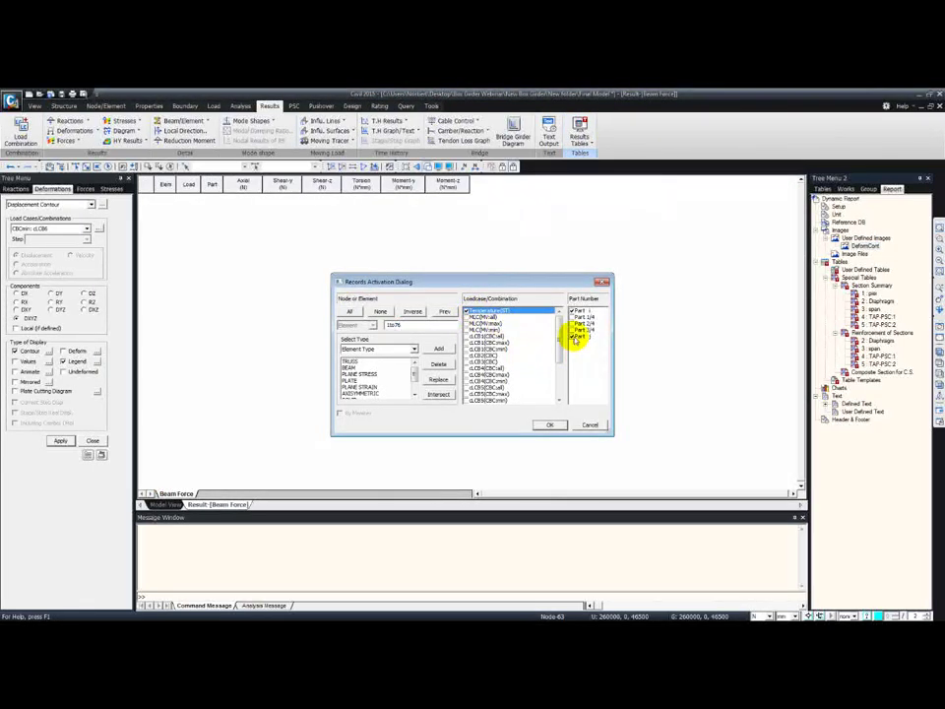
drag(413, 326, 378, 325)
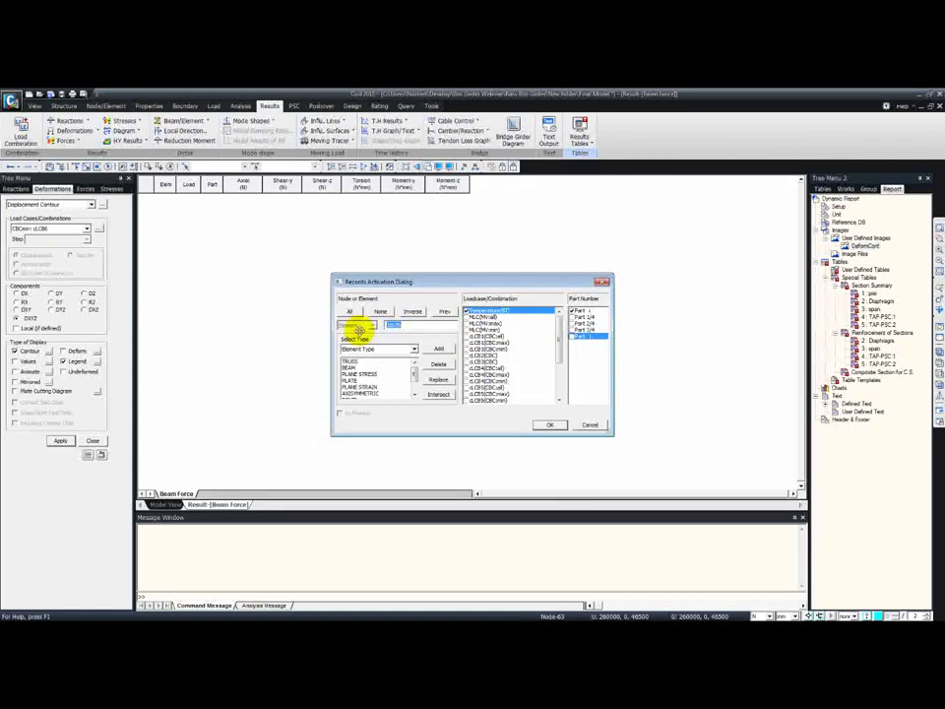
text(2 4)
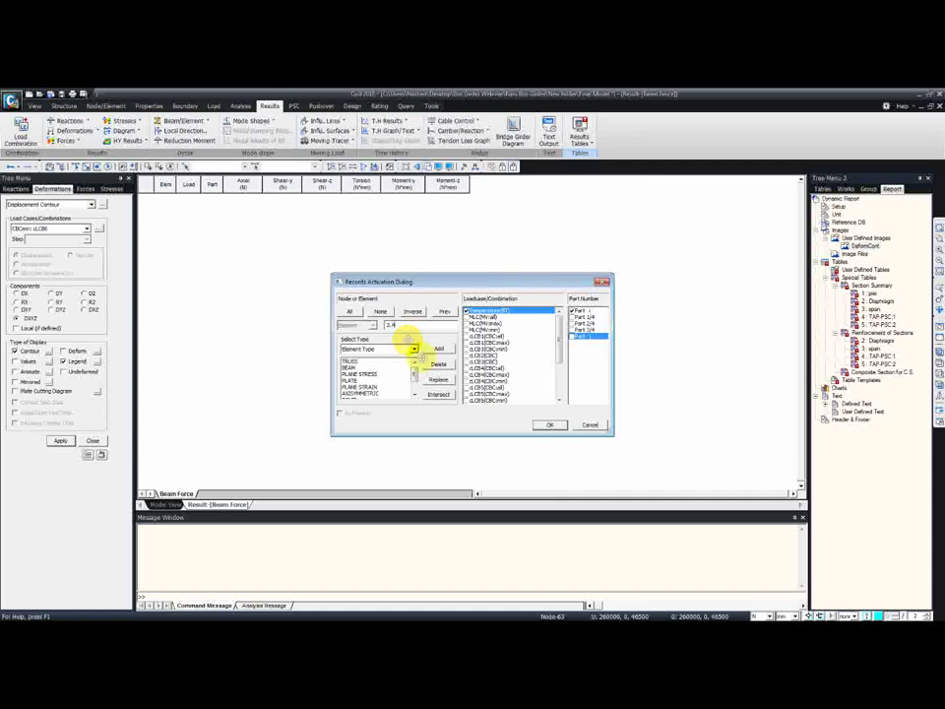
click(547, 425)
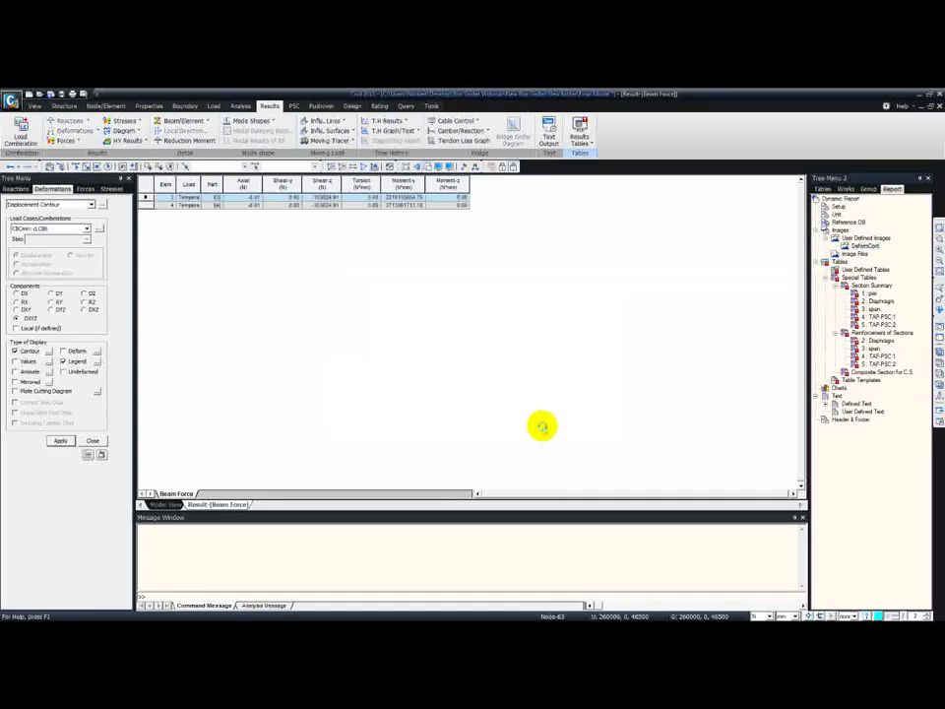
Add the beam force table to the Dynamic Report tables and return to the model view.
right_click(238, 203)
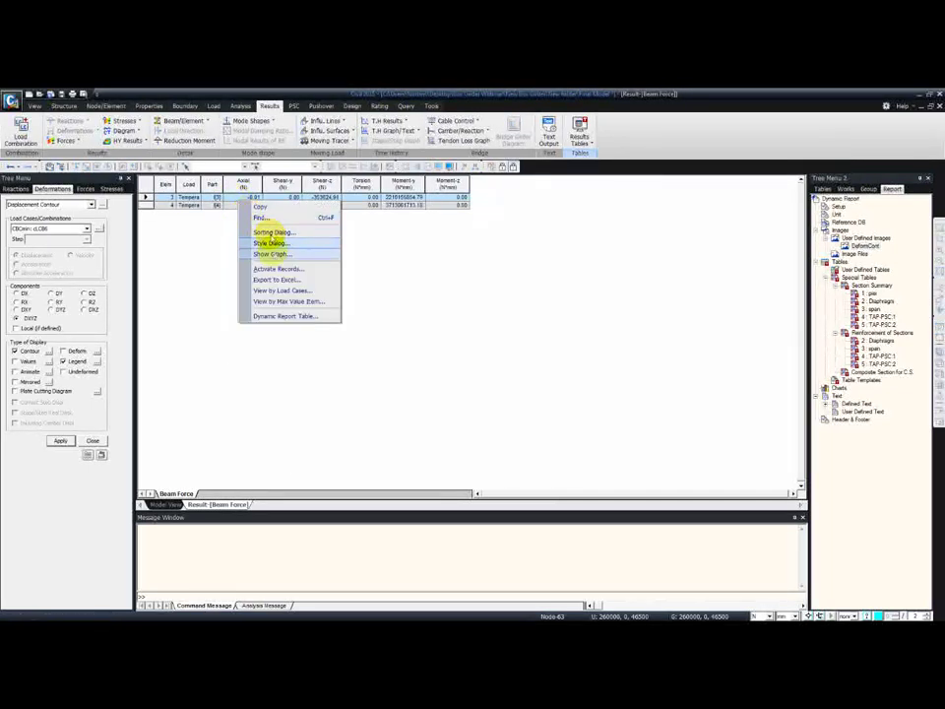
click(272, 316)
click(458, 409)
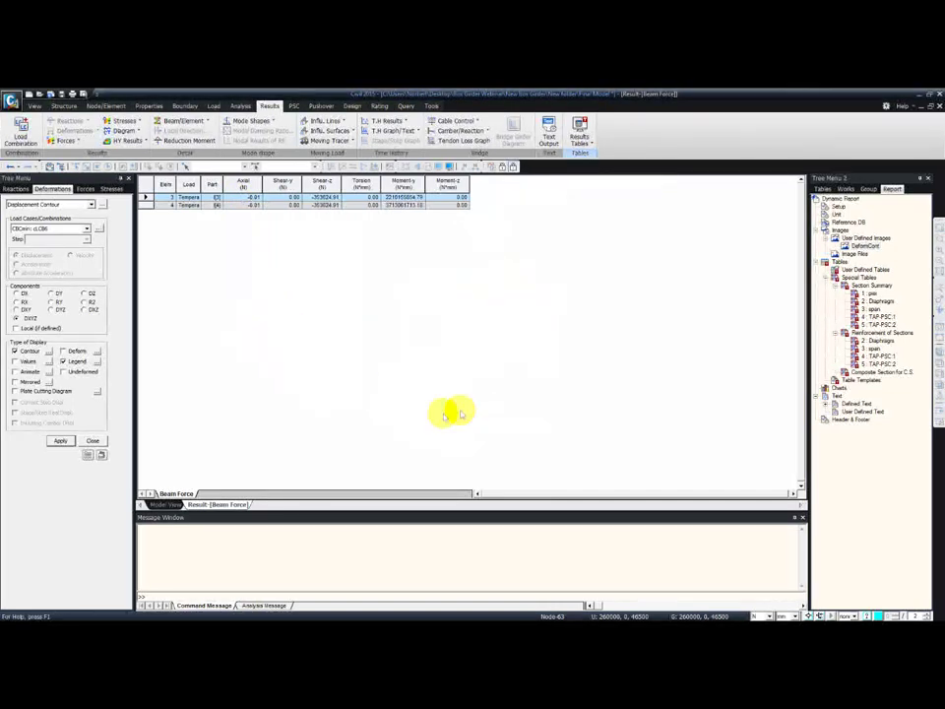
click(162, 503)
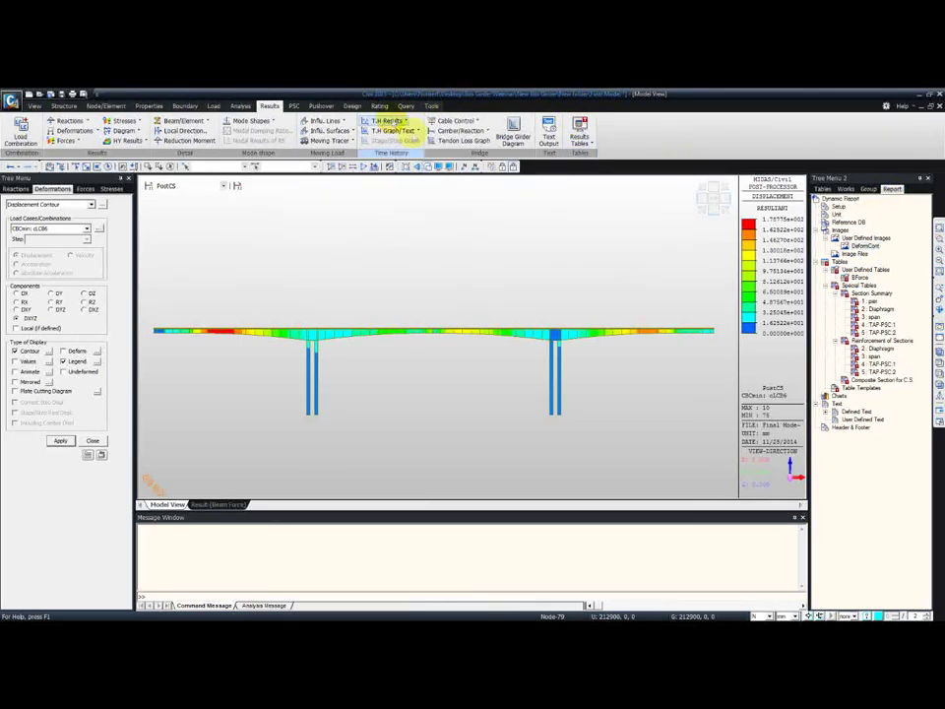
Create a new document with the Dynamic Report Generator and insert the saved displacement contour image.
click(432, 106)
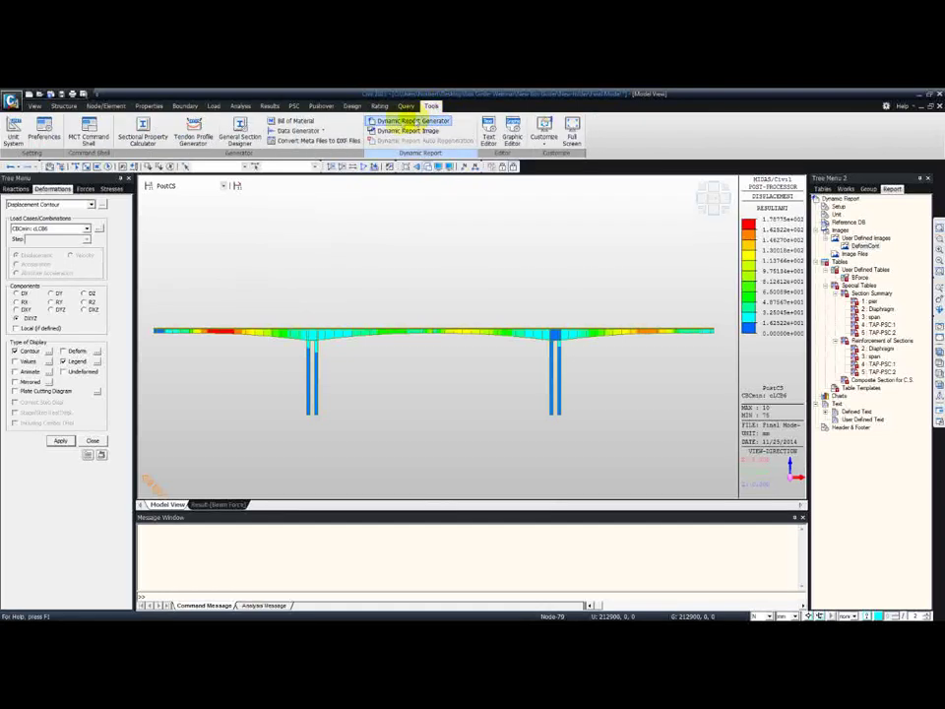
click(398, 121)
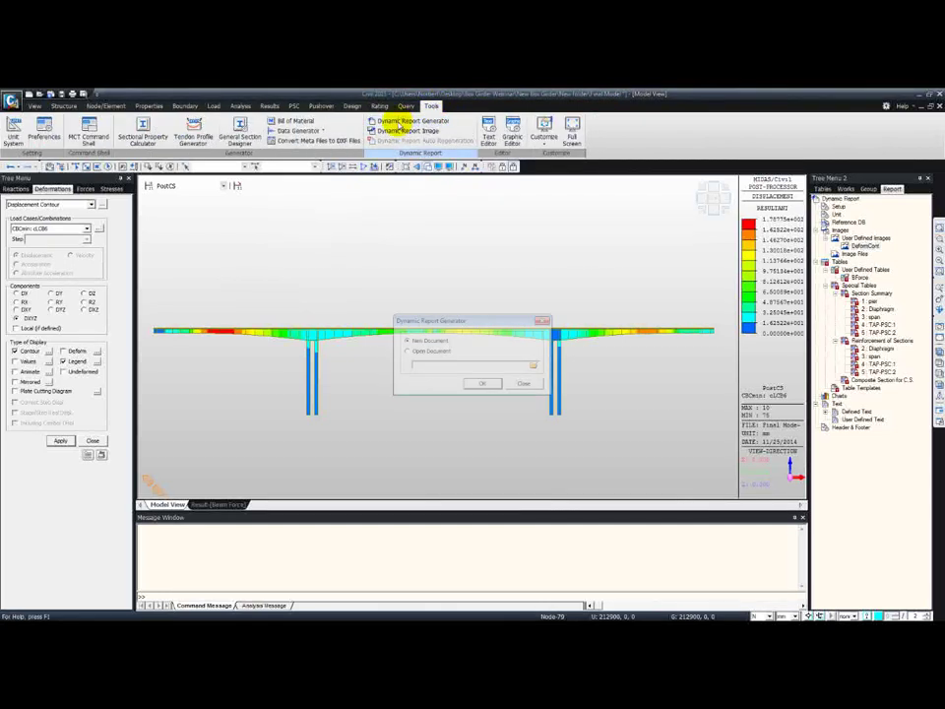
click(481, 383)
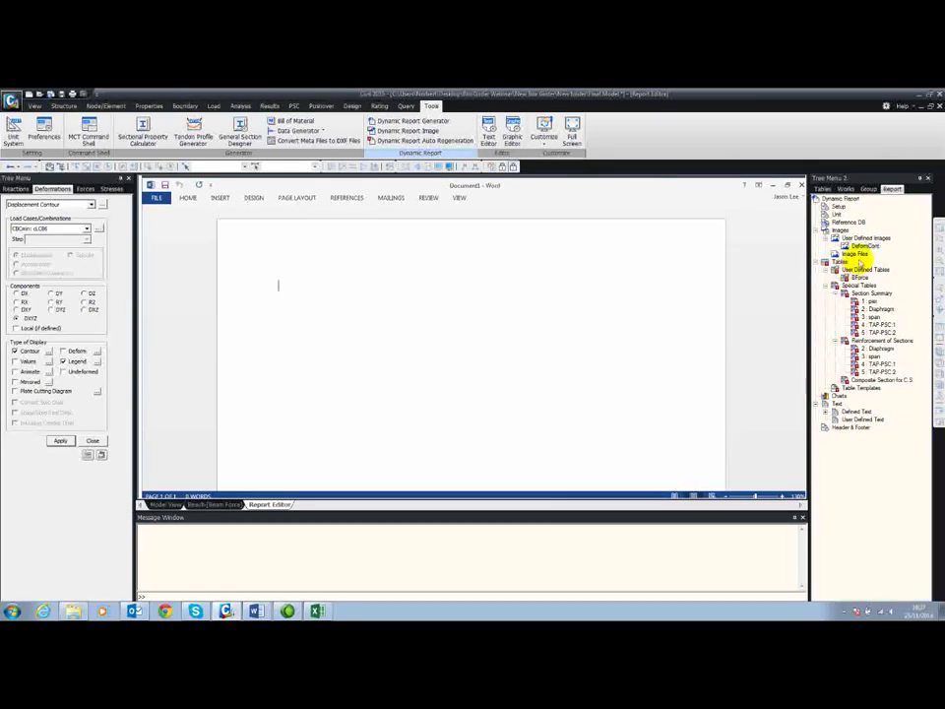
drag(867, 244, 498, 316)
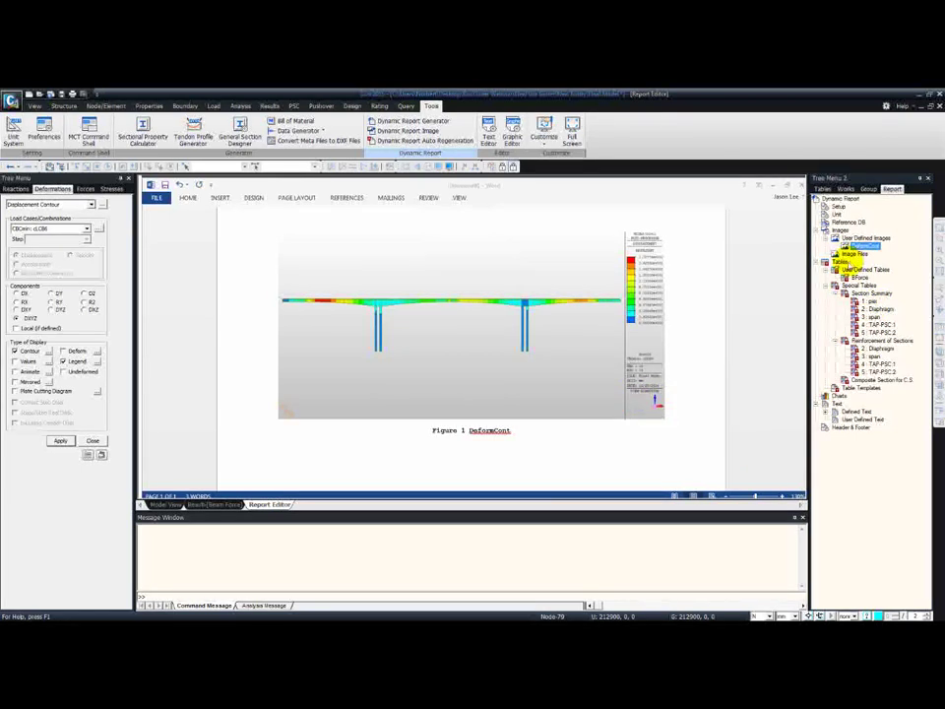
Insert the beam force table and the pier section summary below the figure in the report.
click(859, 279)
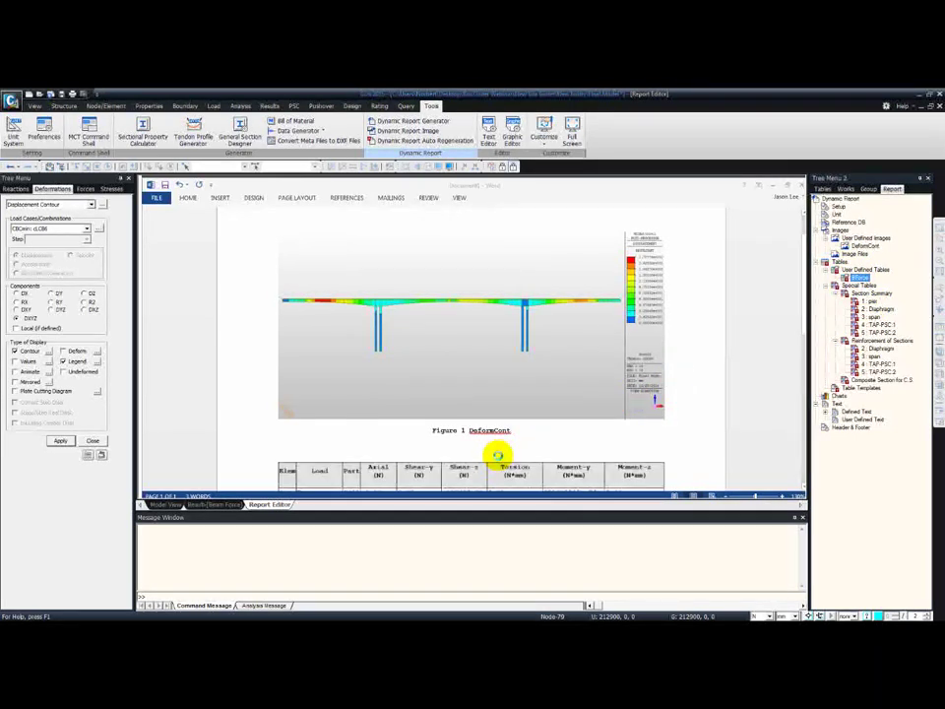
scroll(498, 455, down, 2)
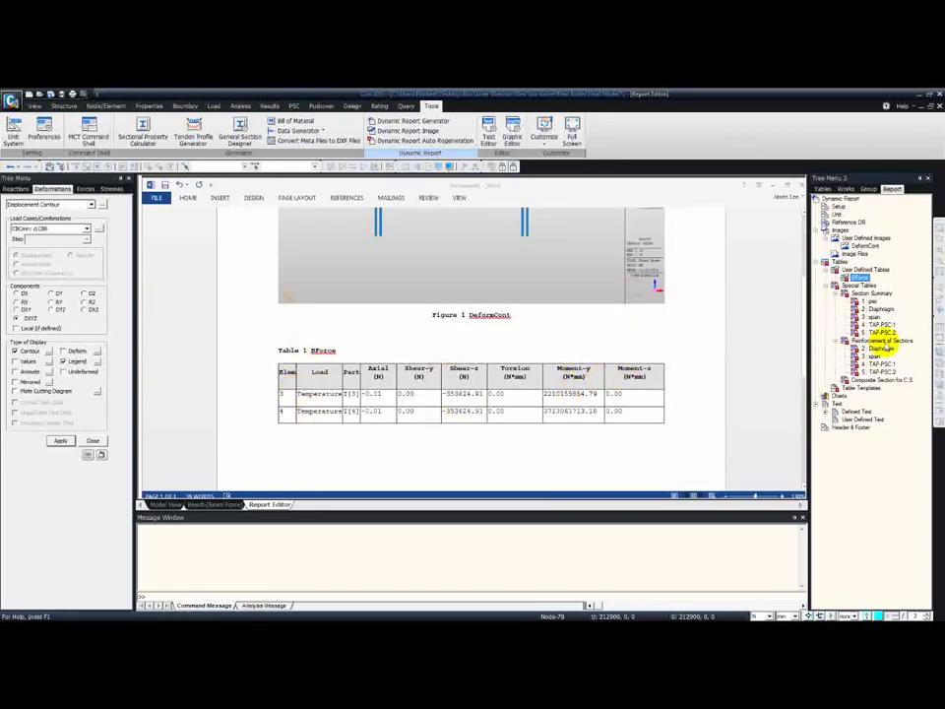
click(870, 300)
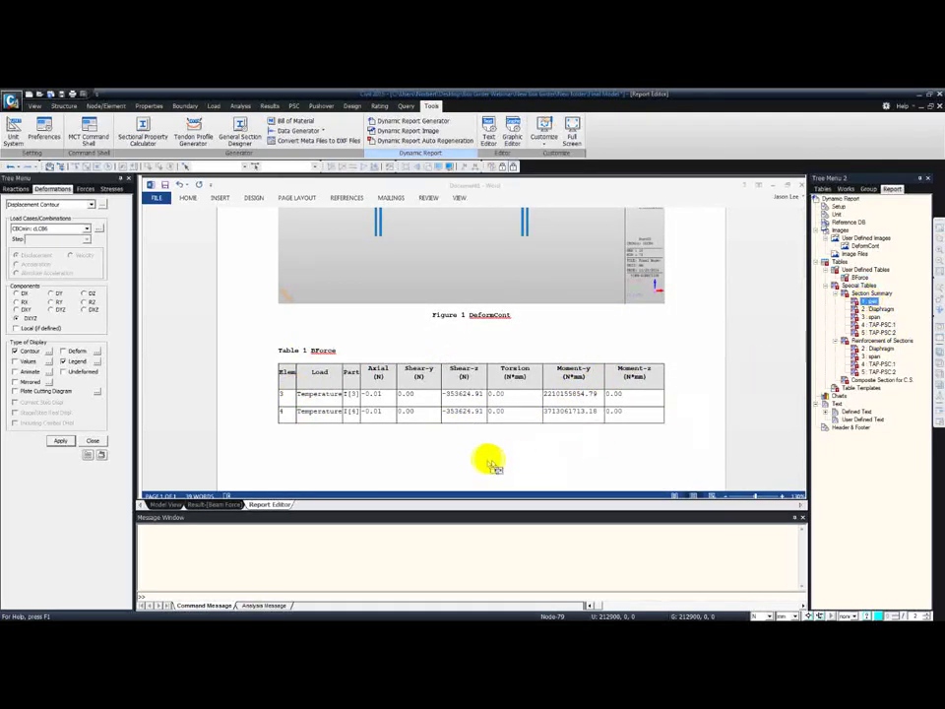
mouse_move(489, 460)
mouse_down()
mouse_move(468, 456)
mouse_move(483, 454)
mouse_up()
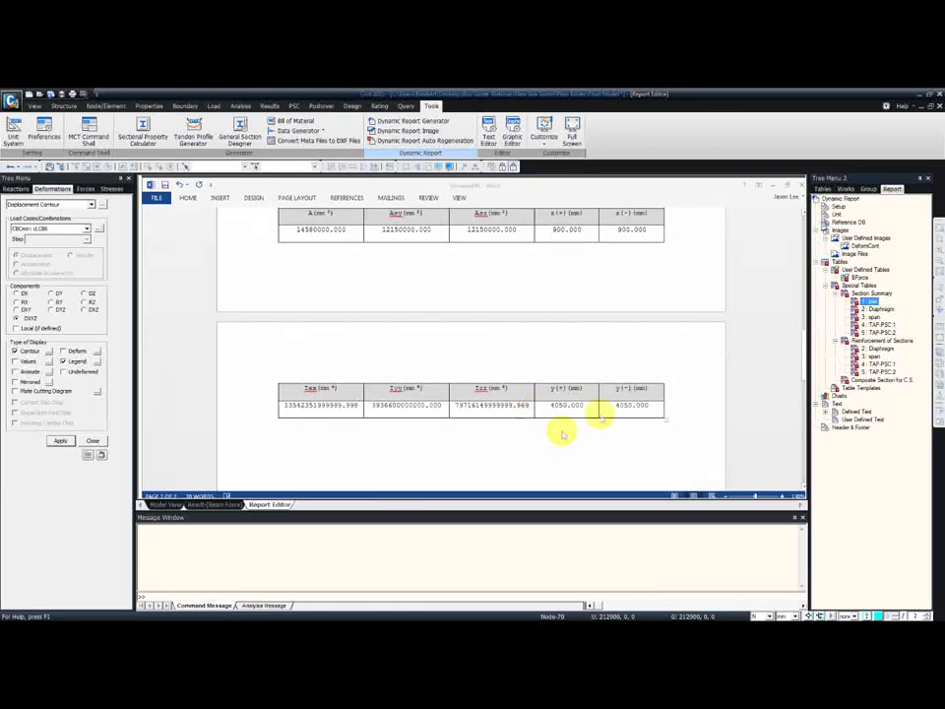
Change the model units to m for length and kN for force.
click(791, 614)
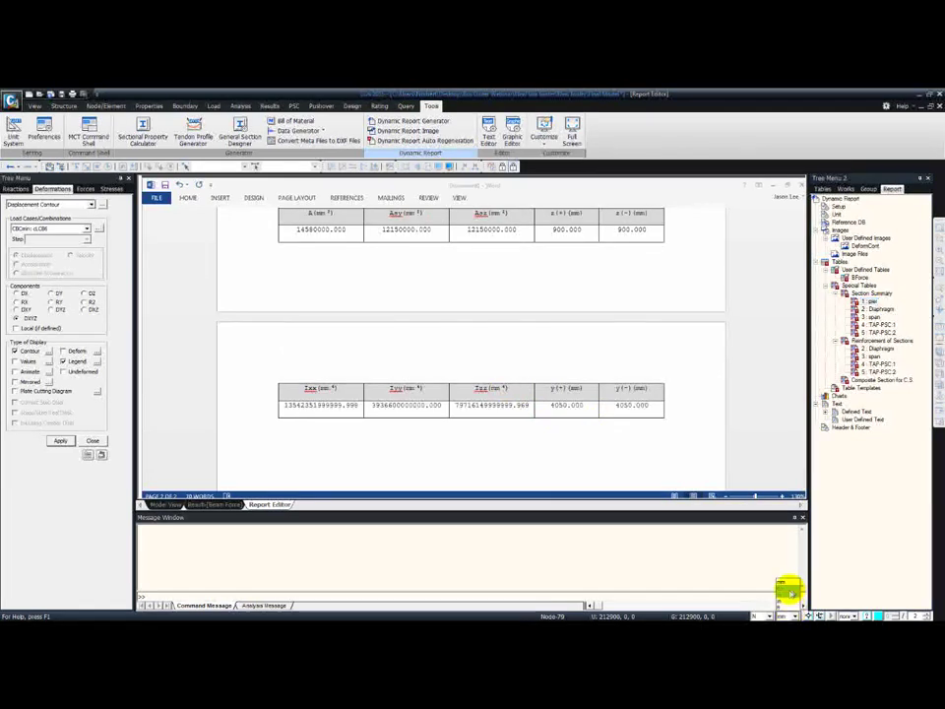
click(785, 594)
click(764, 615)
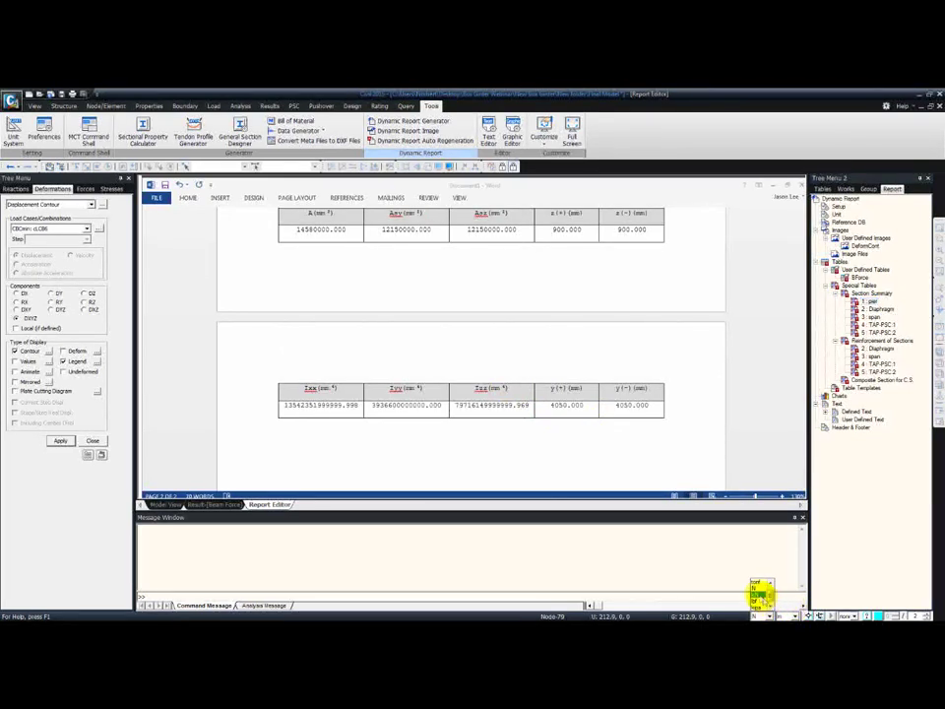
click(760, 594)
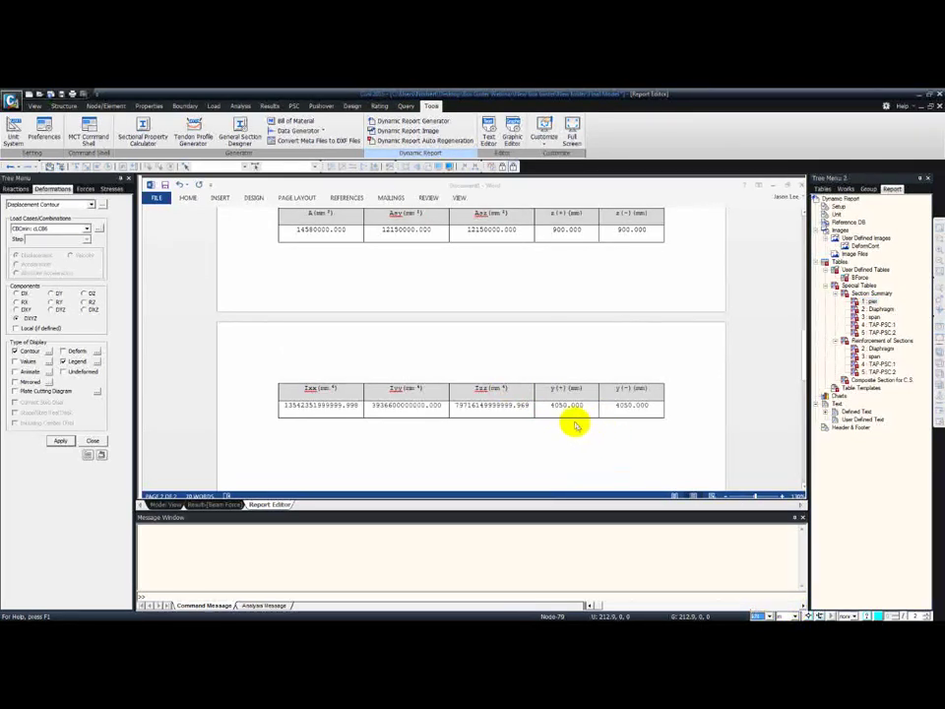